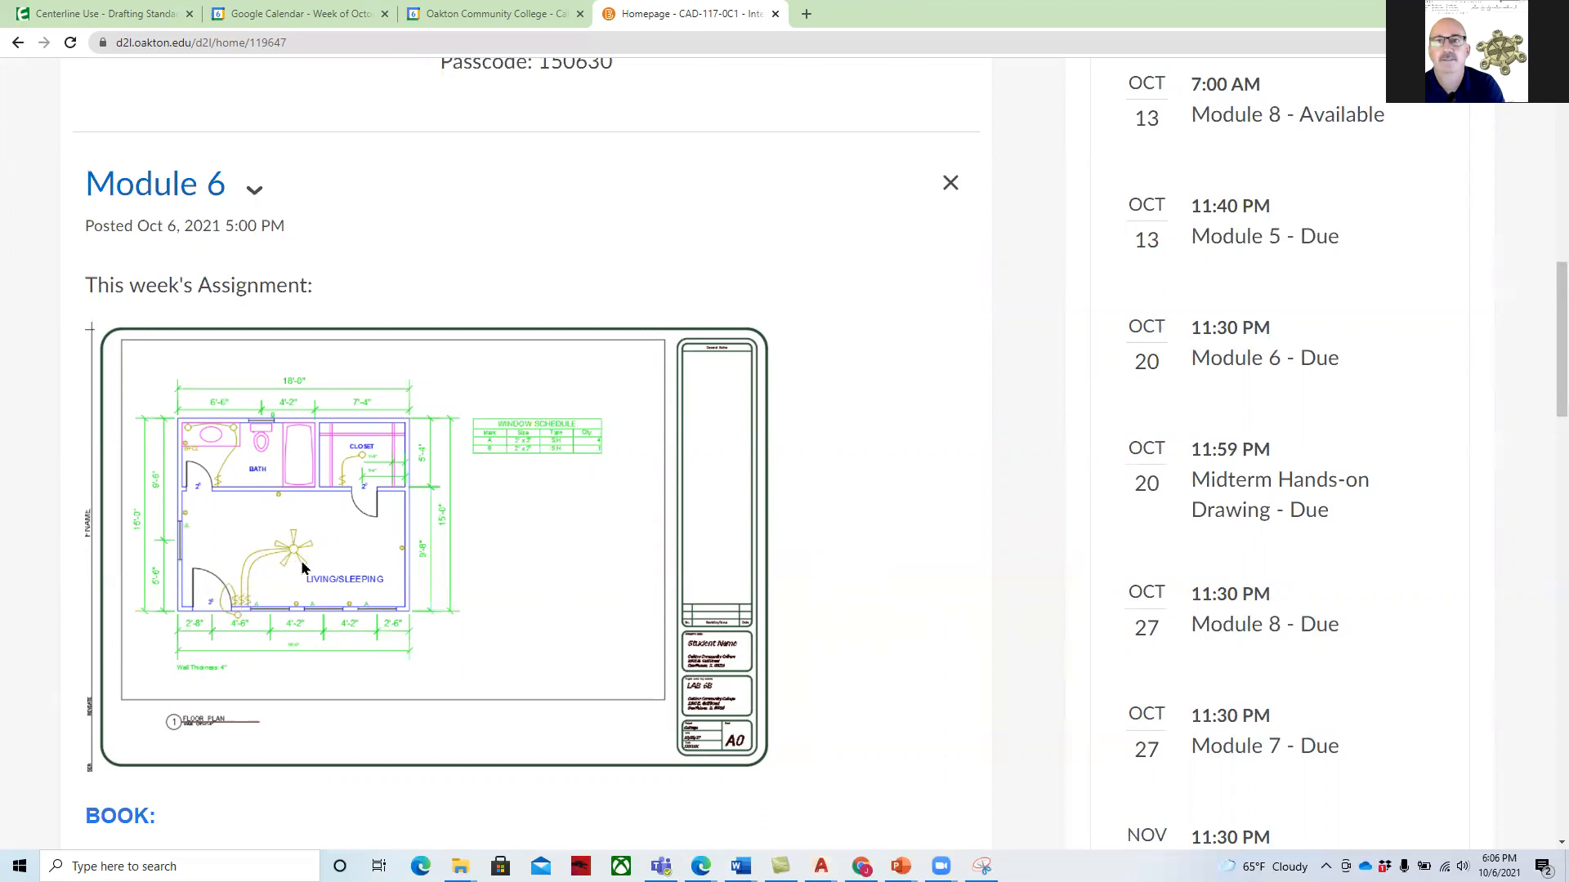
# Open the Chapter 6 - Technical Drawing 101 reading from Module 6 and enlarge the document to 175%
pyautogui.scroll(-1, 529, 602)
pyautogui.scroll(-5, 530, 601)
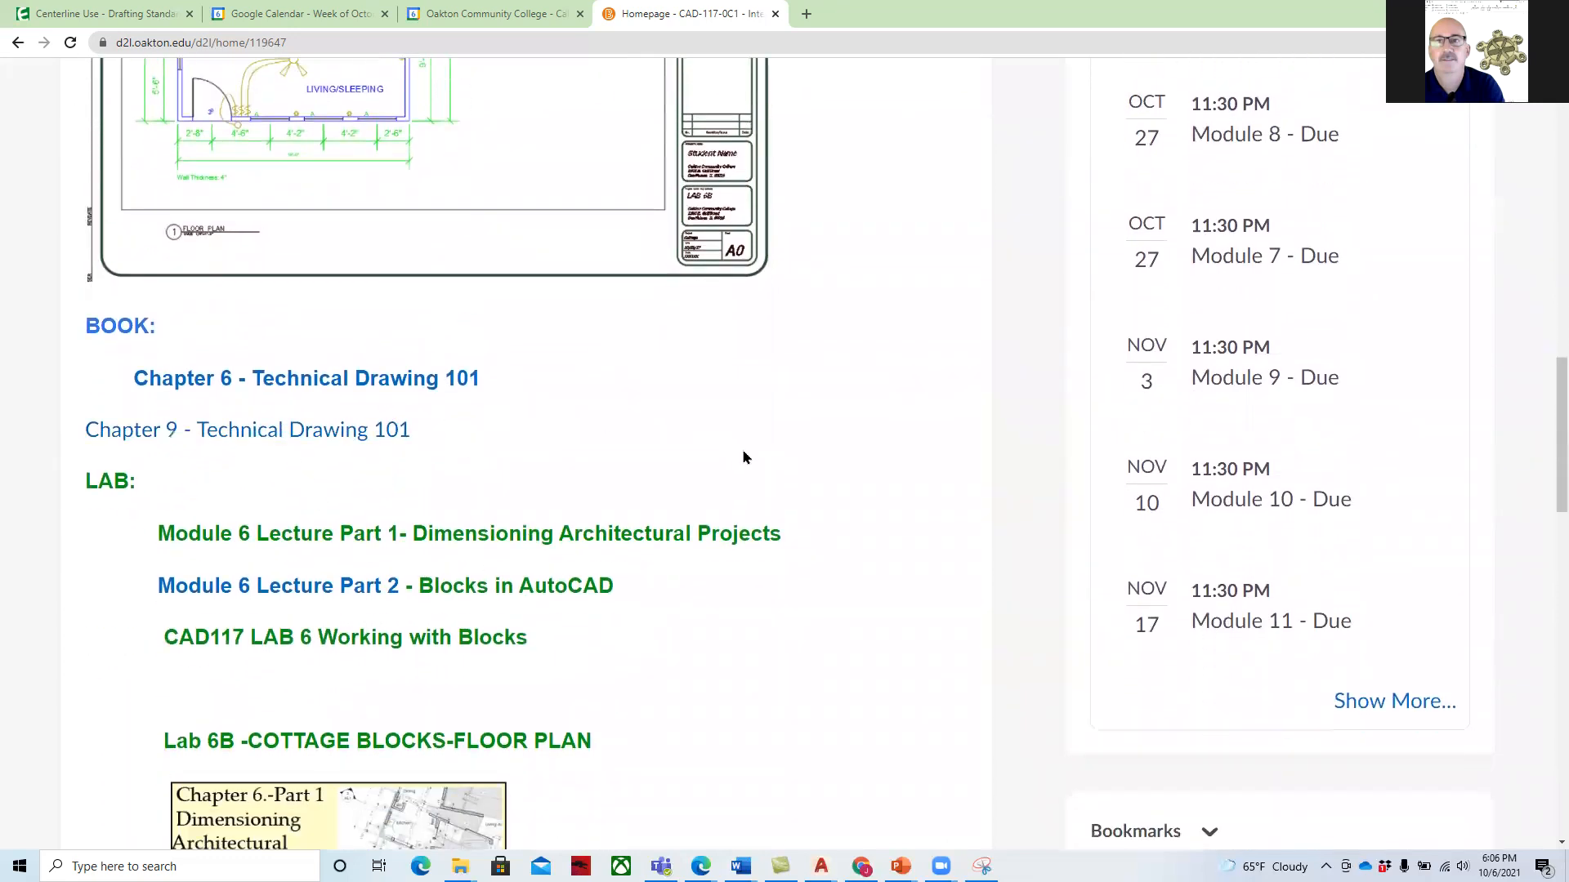
pyautogui.click(347, 375)
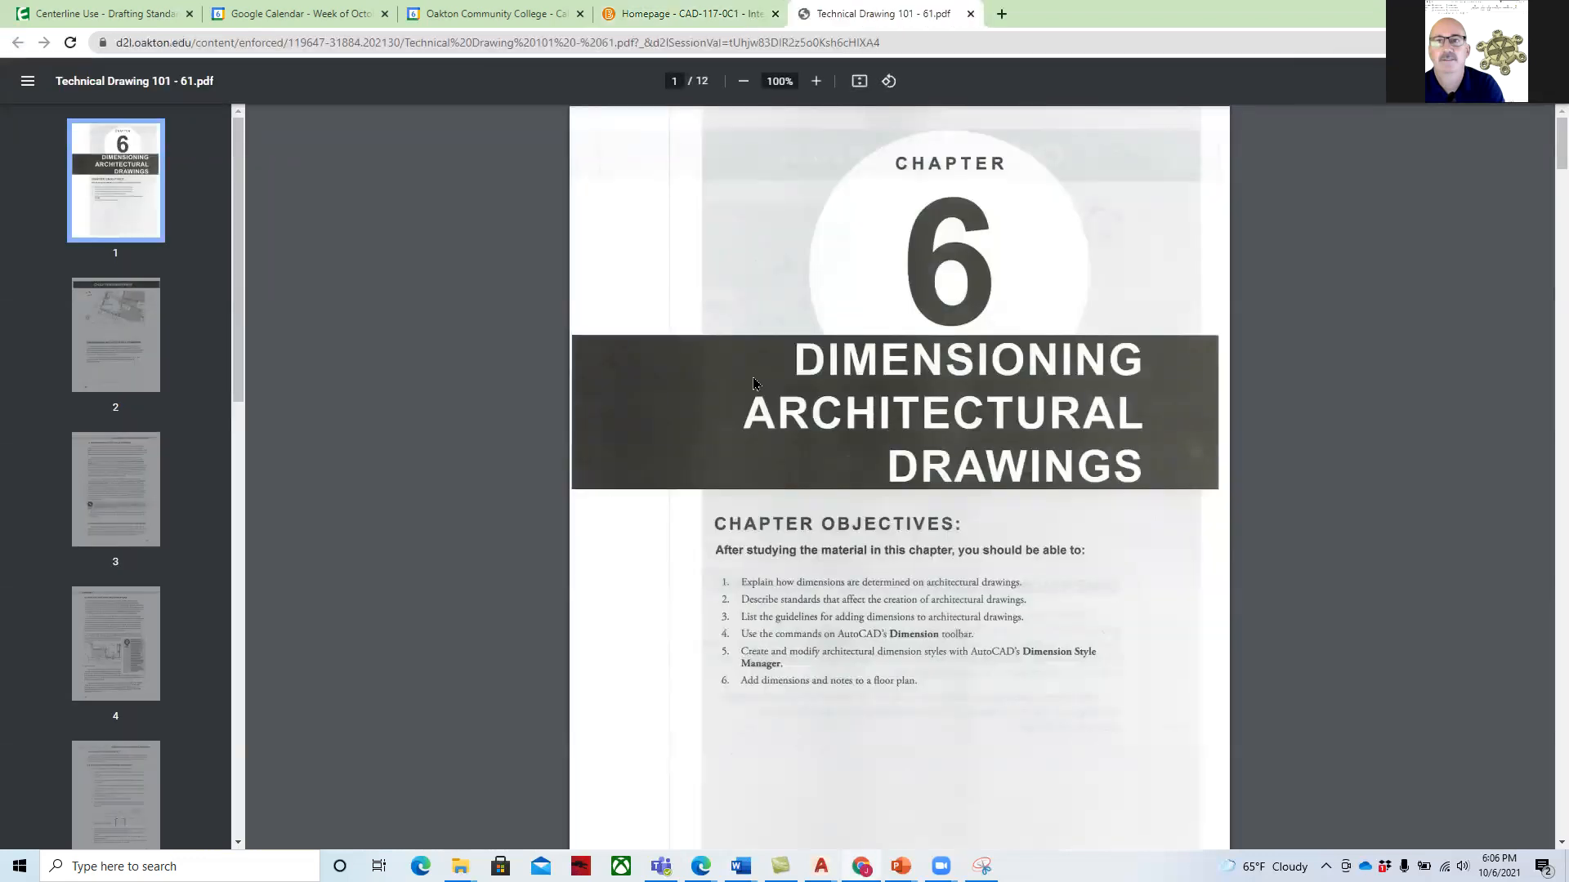
pyautogui.click(816, 81)
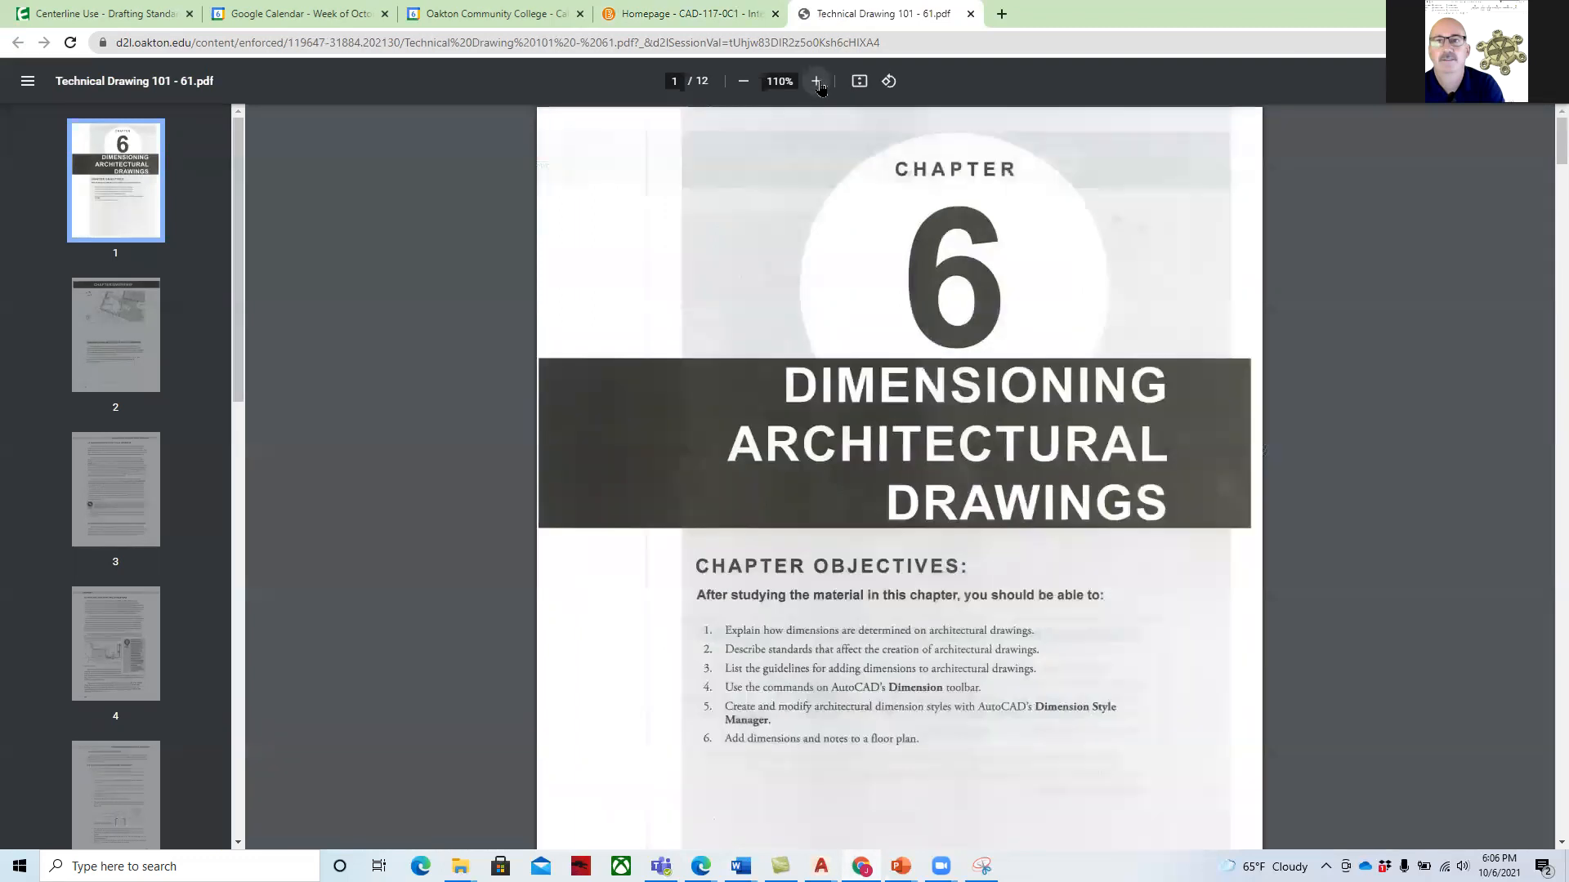
pyautogui.click(816, 81)
pyautogui.click(815, 81)
pyautogui.click(816, 81)
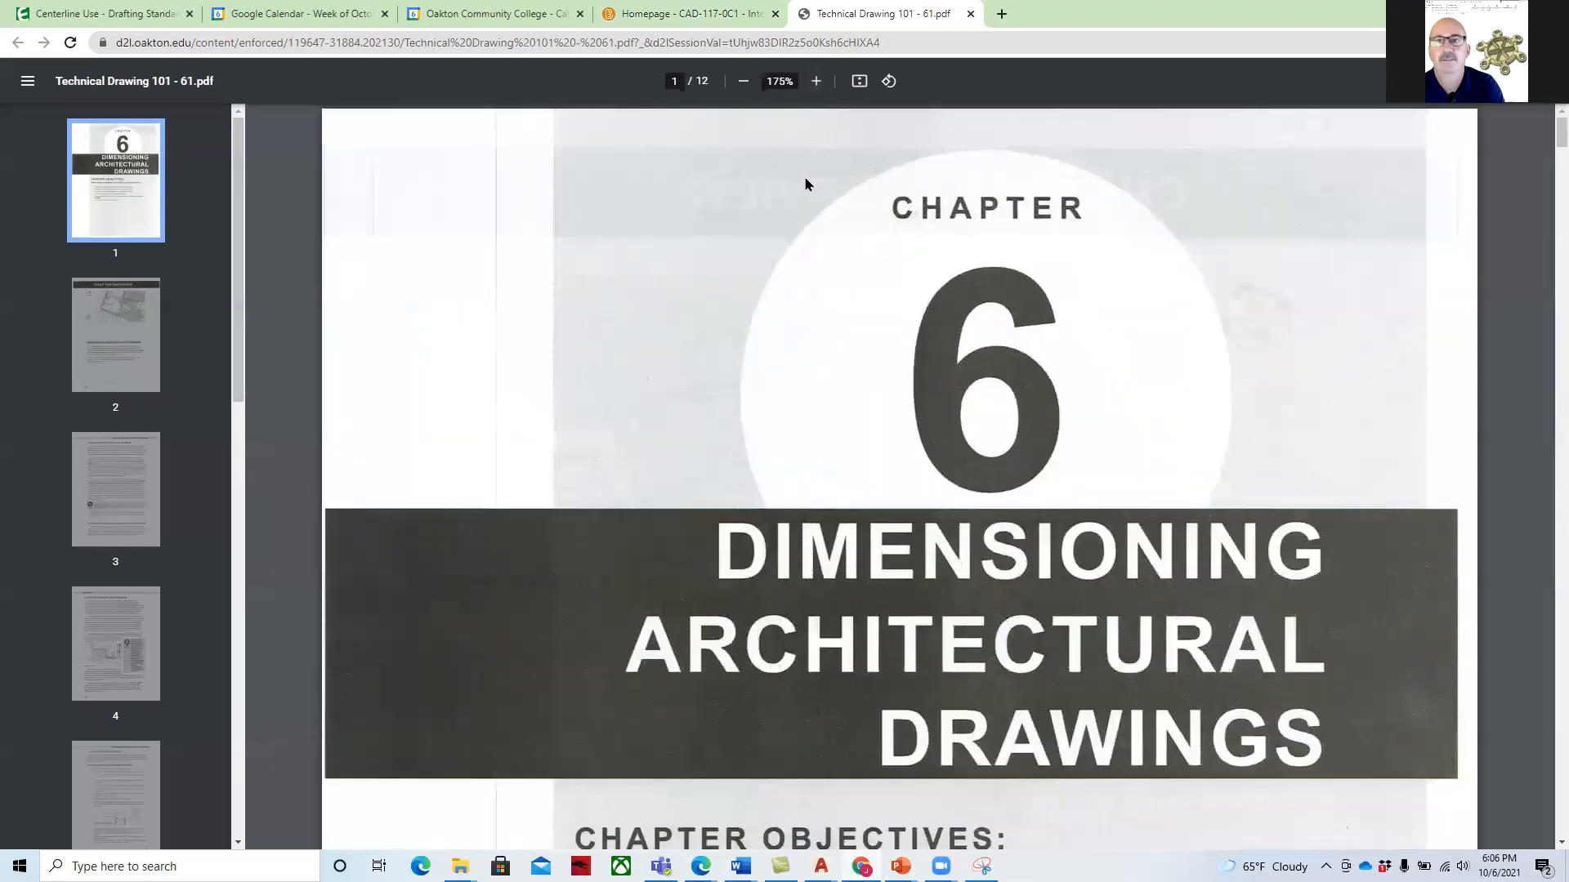
# Review the Chapter 6 objectives, the chapter overview, and sections 6.1 and 6.2 on architectural drawing dimensions
pyautogui.scroll(-4, 1120, 282)
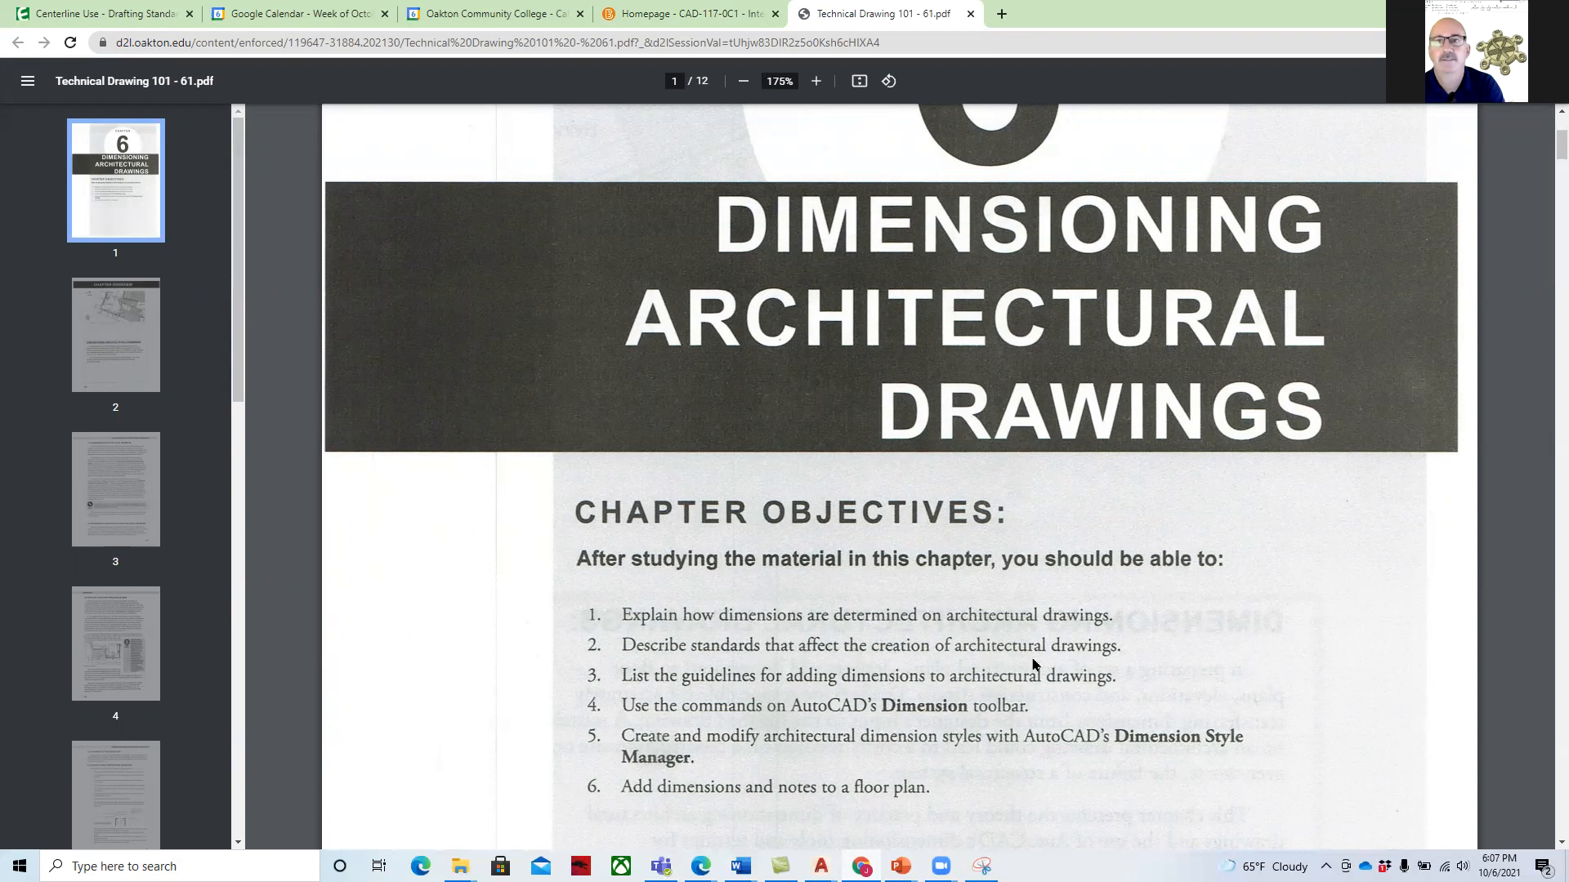
pyautogui.scroll(-2, 1035, 666)
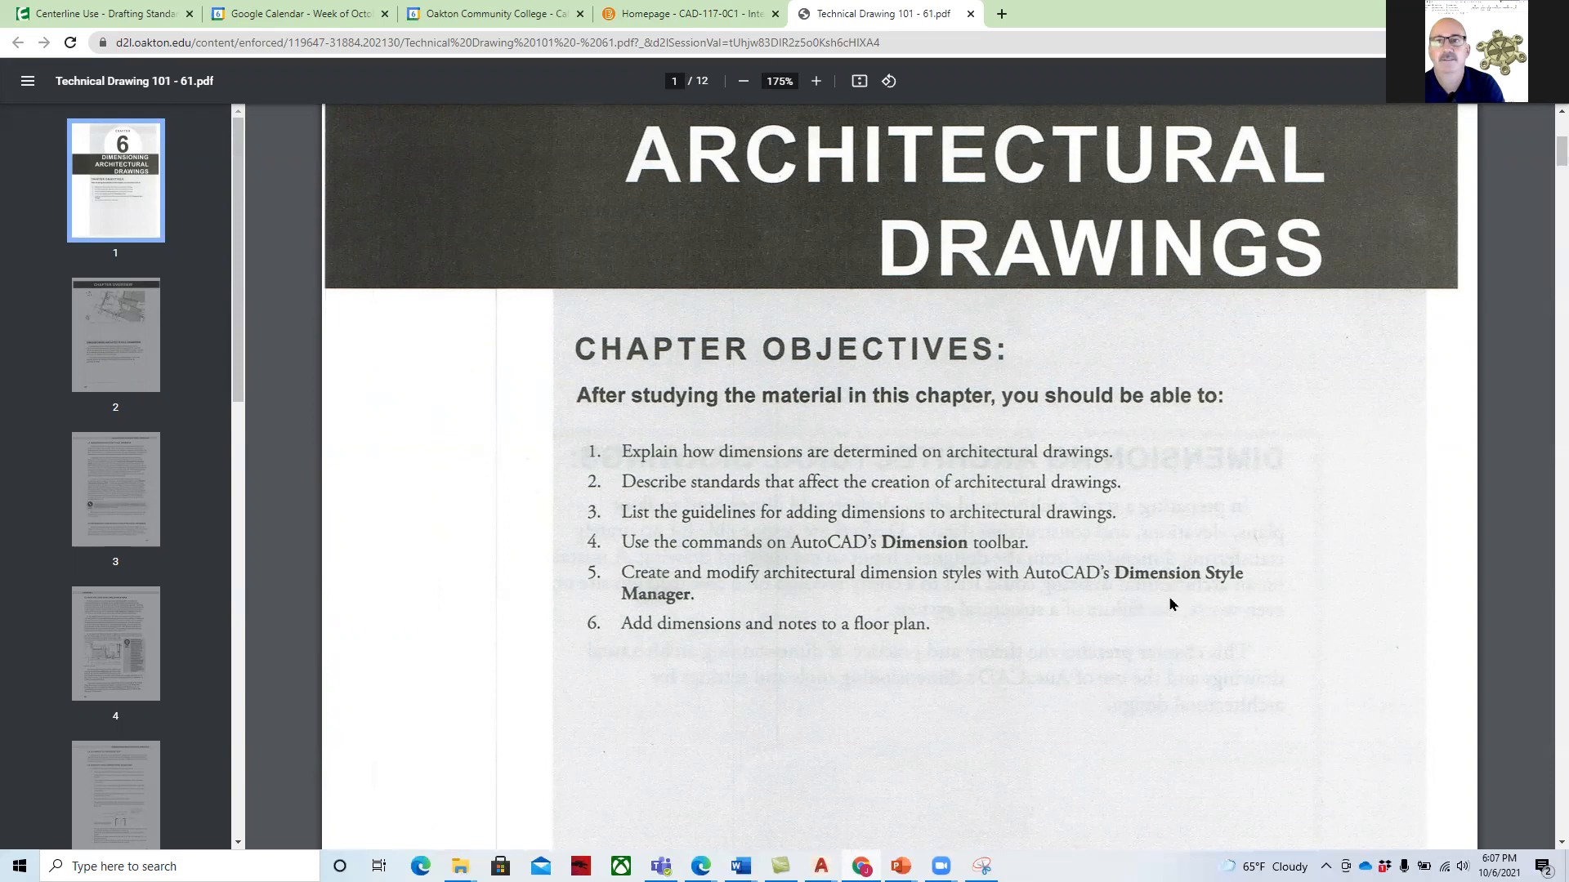
pyautogui.scroll(-10, 1170, 605)
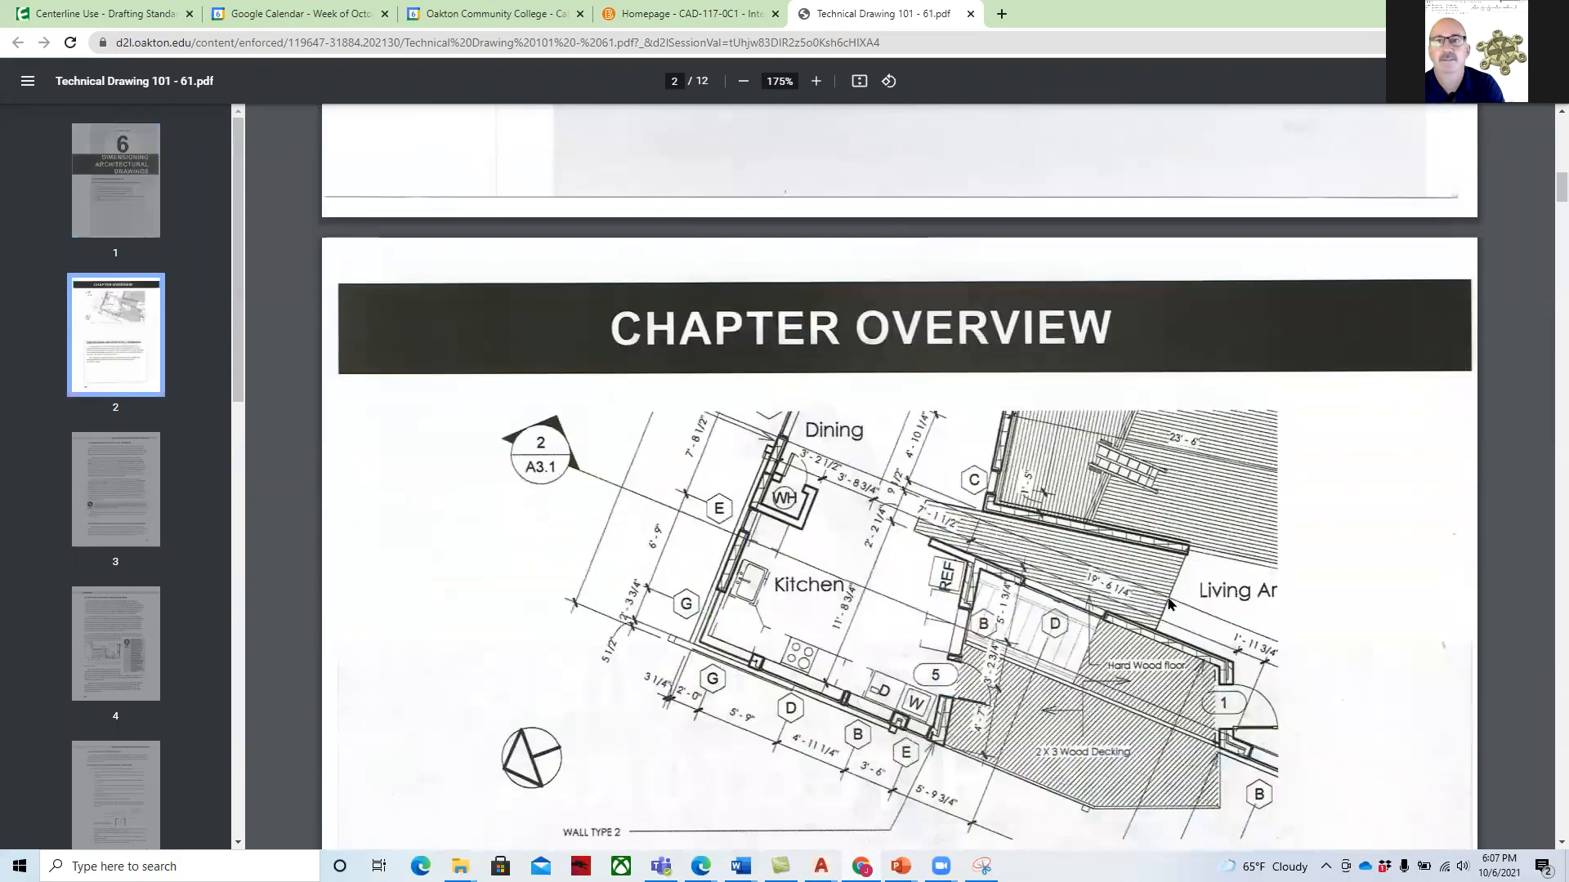
pyautogui.scroll(-5, 1170, 605)
pyautogui.scroll(-8, 1170, 605)
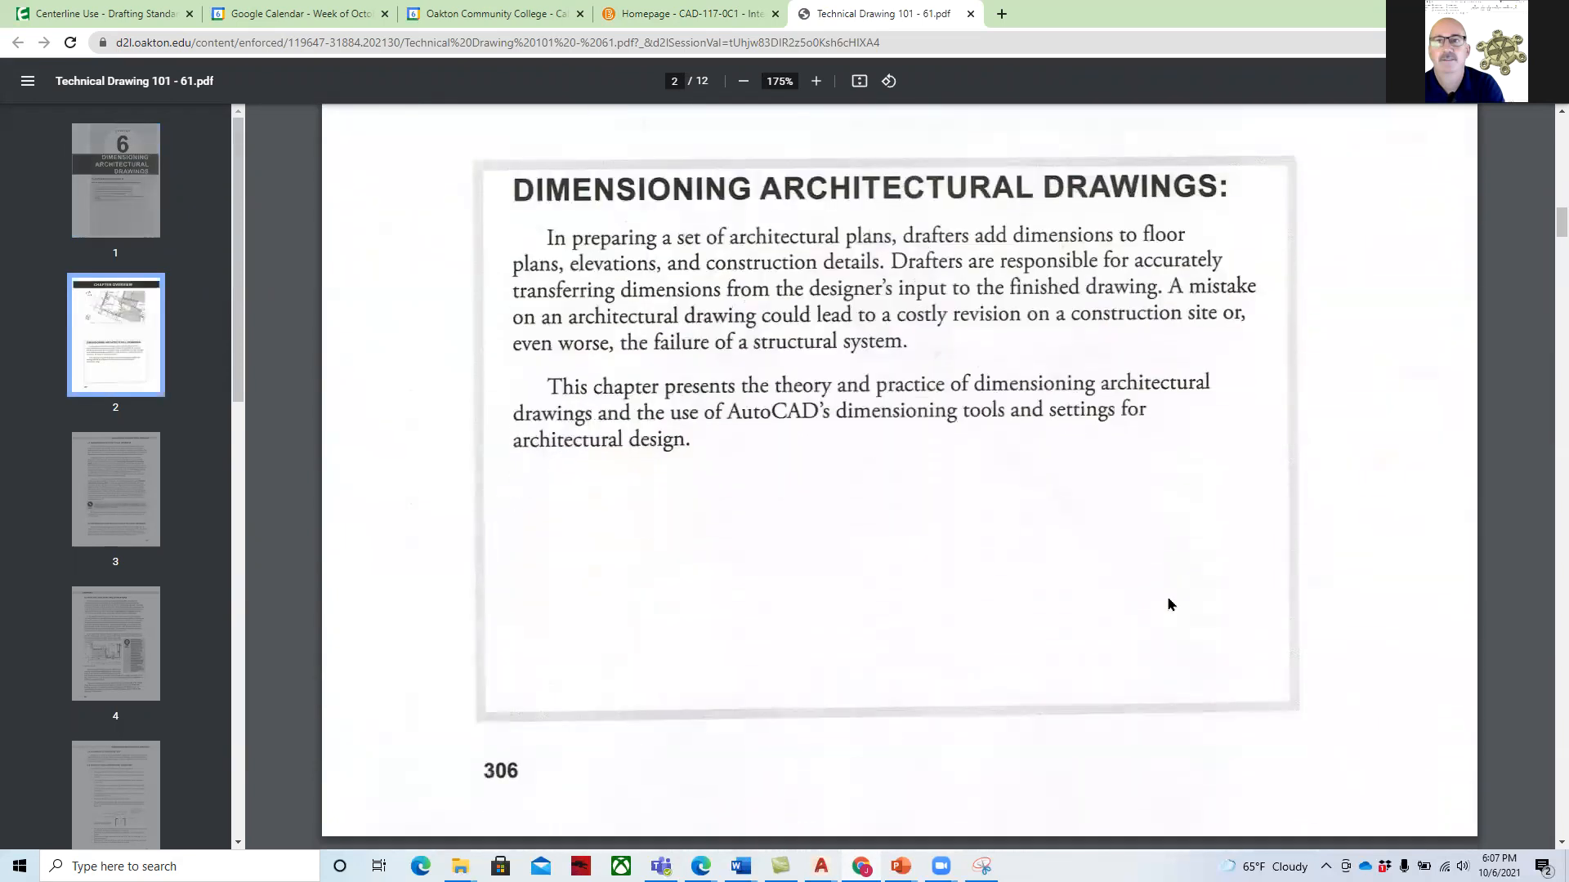
pyautogui.scroll(-6, 1170, 604)
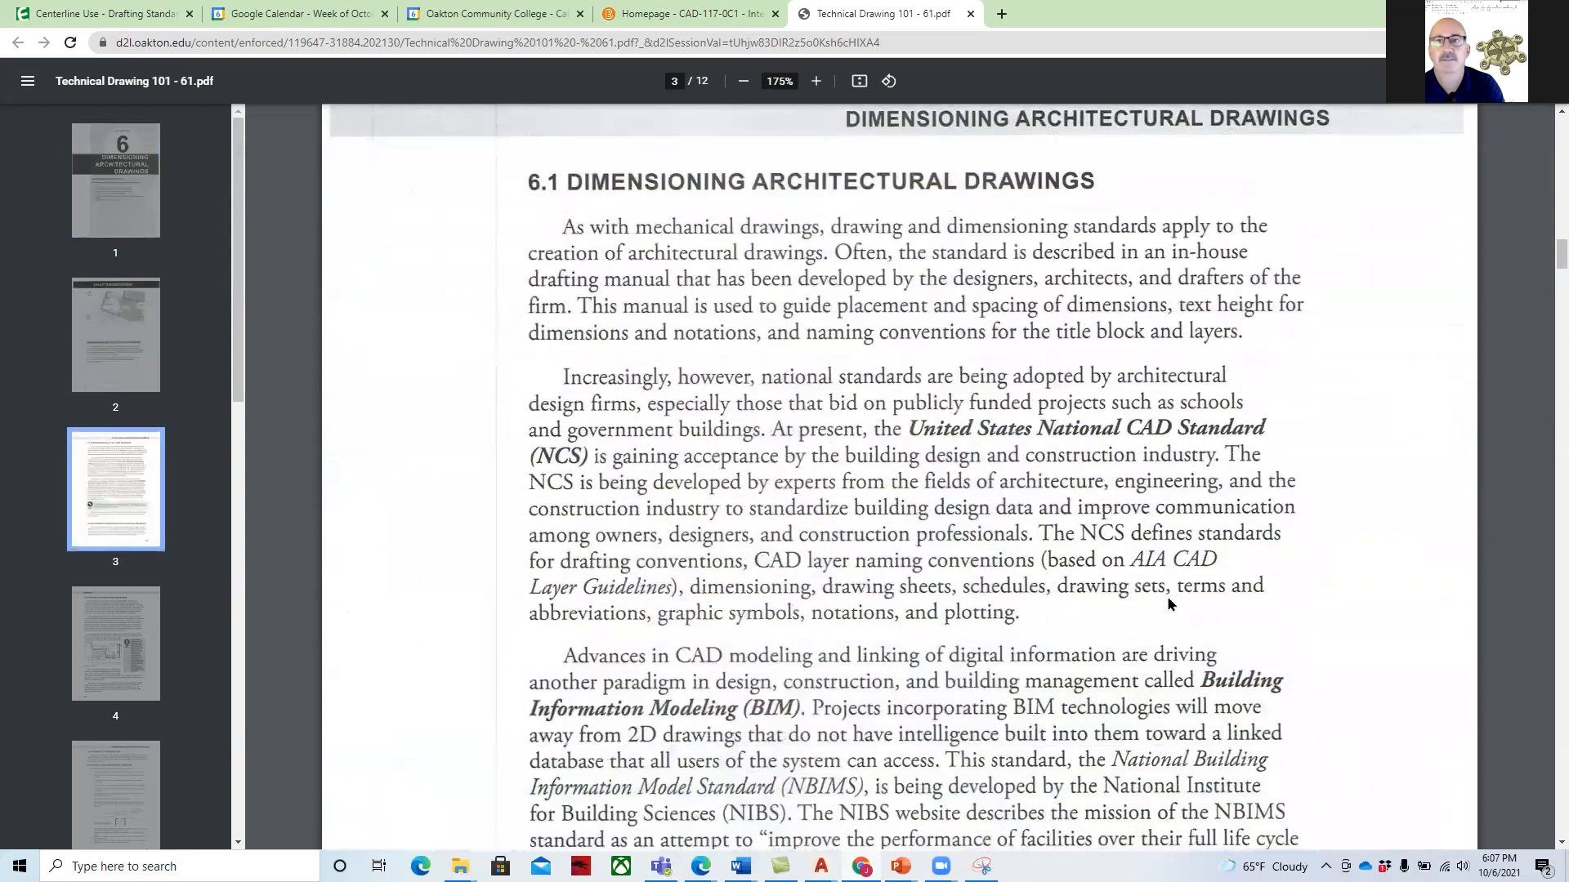
pyautogui.scroll(-13, 1170, 604)
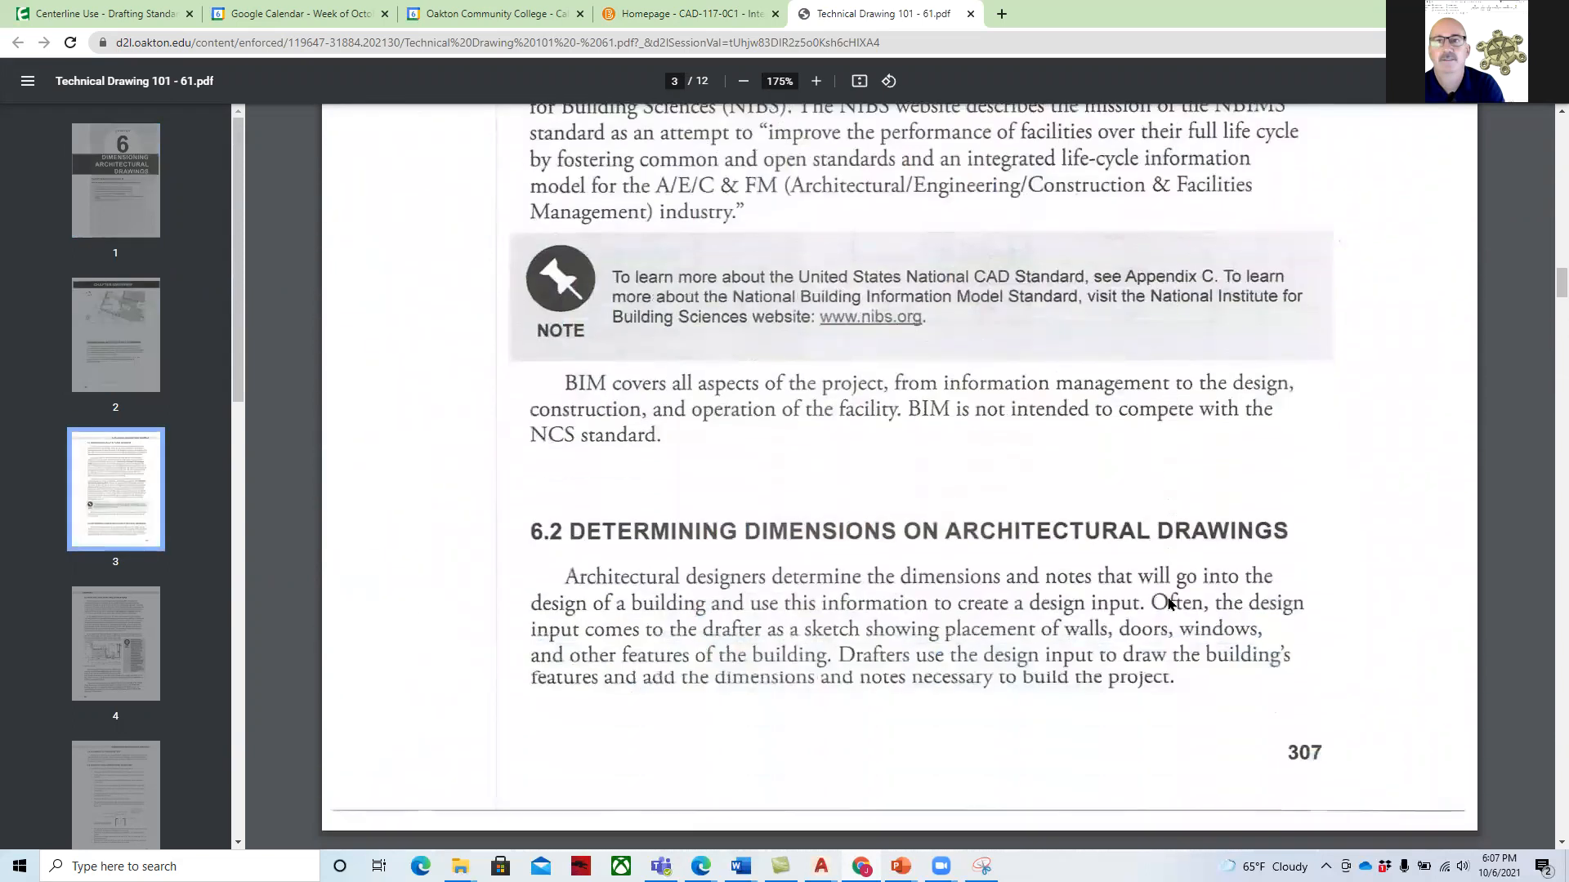
# Examine the chapter's dimensioning standards, text alignment, architectural dimensioning guidelines, minimum spacing figure and leader section
pyautogui.scroll(-10, 1170, 605)
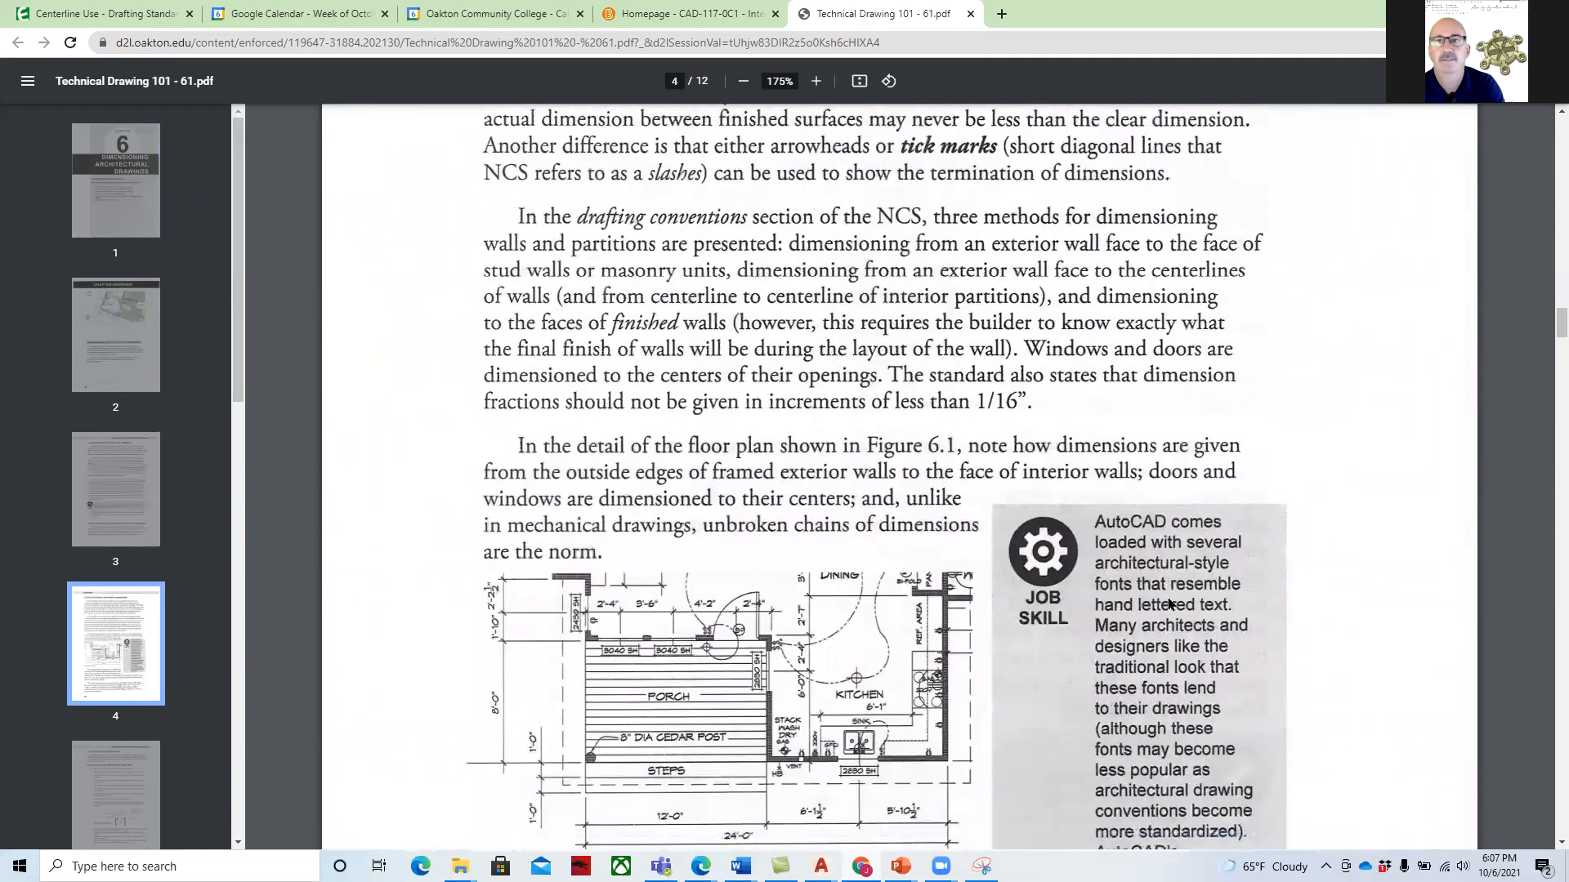
pyautogui.scroll(-12, 1170, 605)
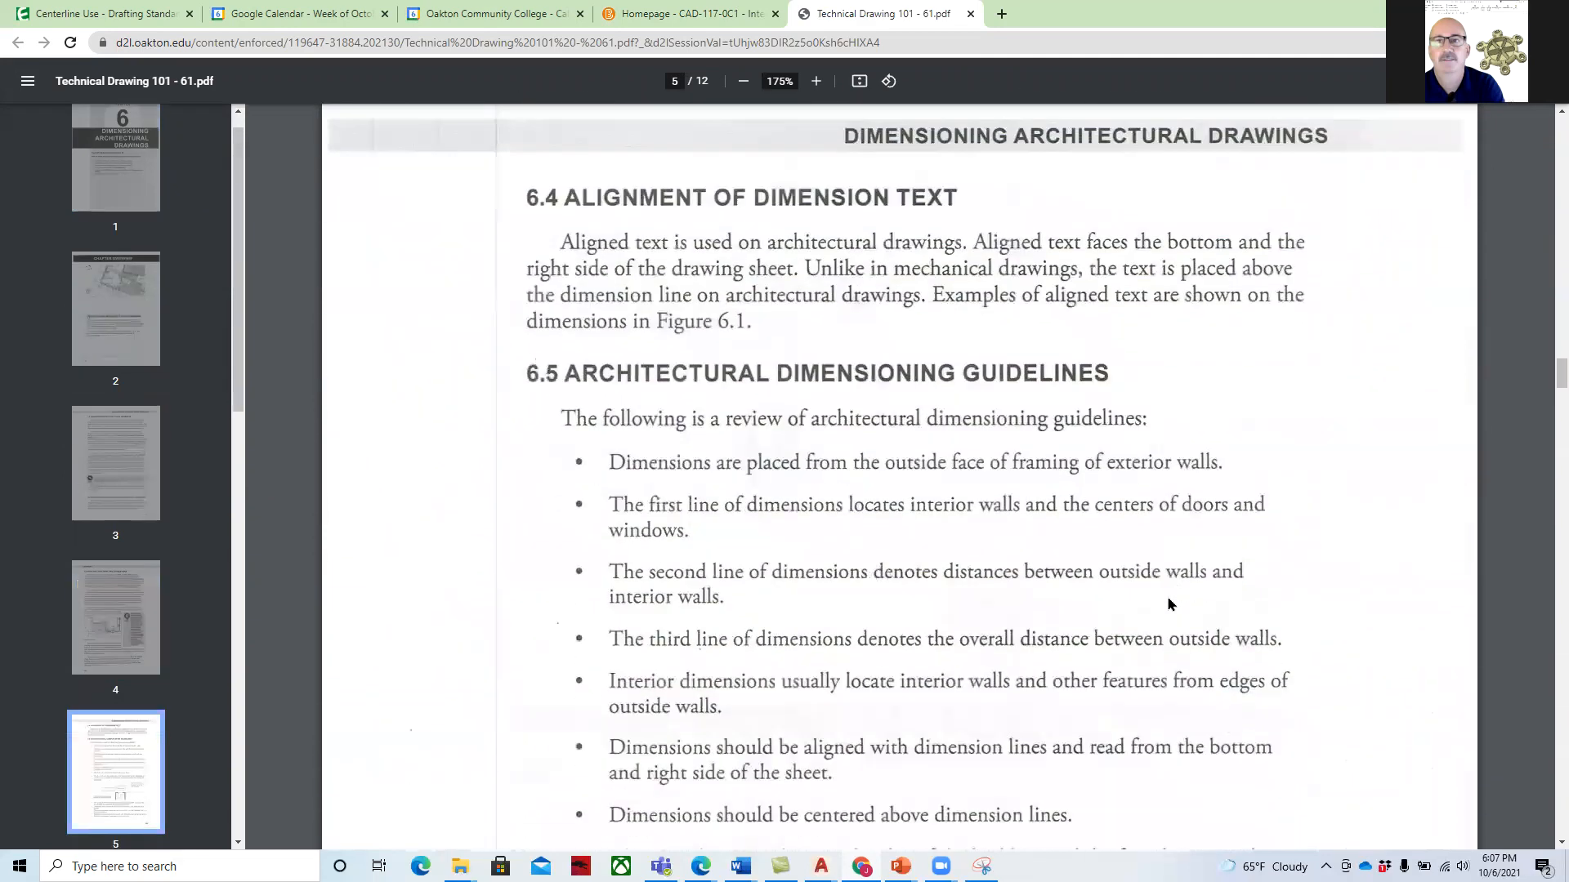
pyautogui.scroll(-2, 1170, 605)
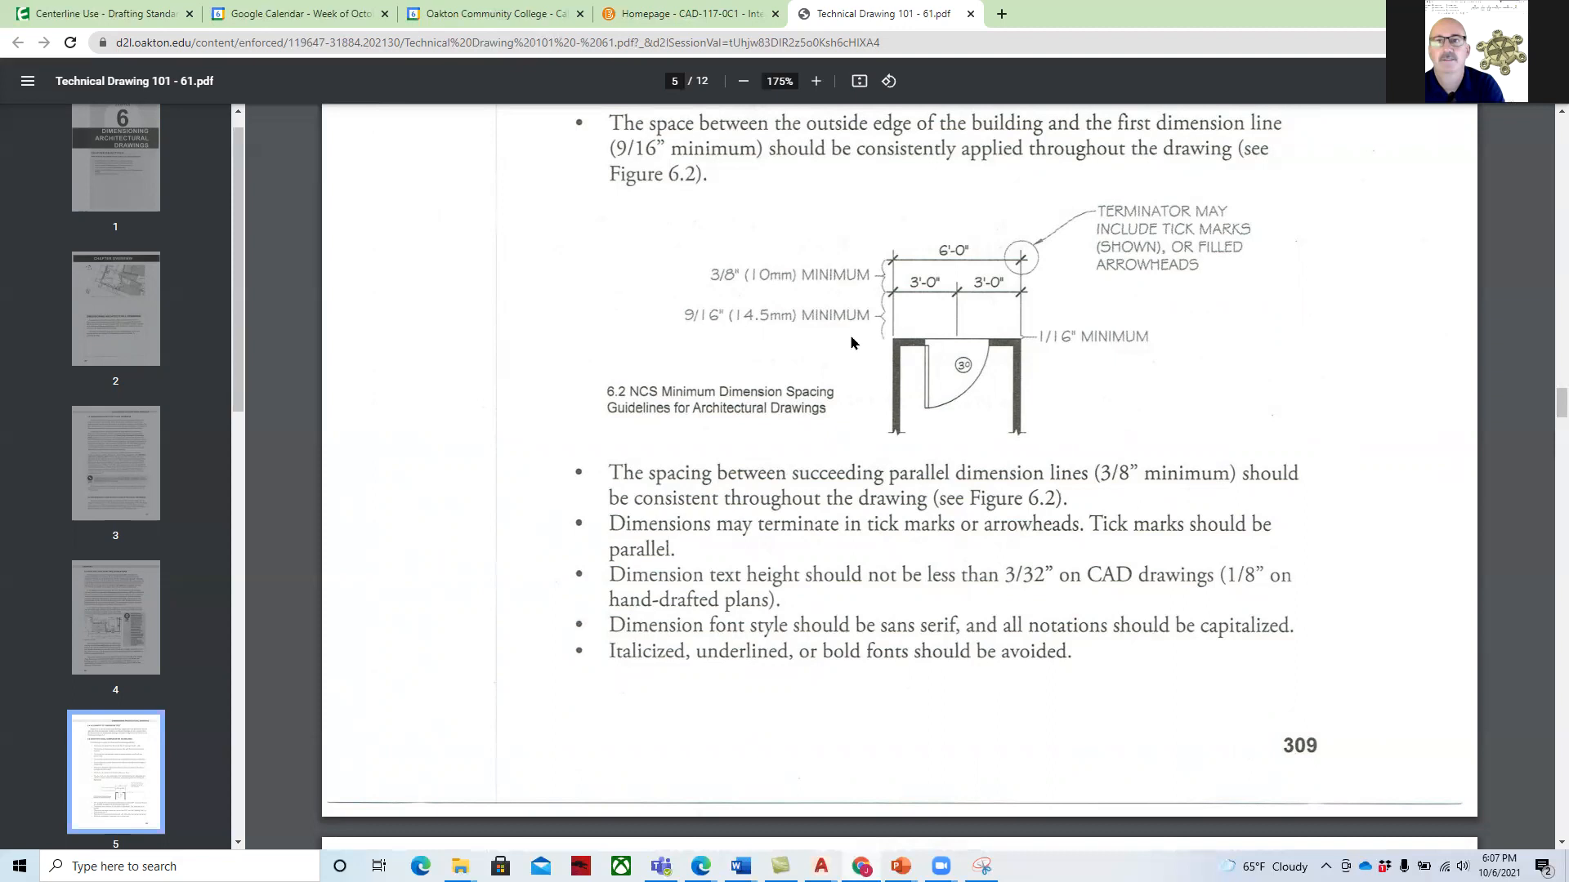
pyautogui.scroll(-5, 882, 400)
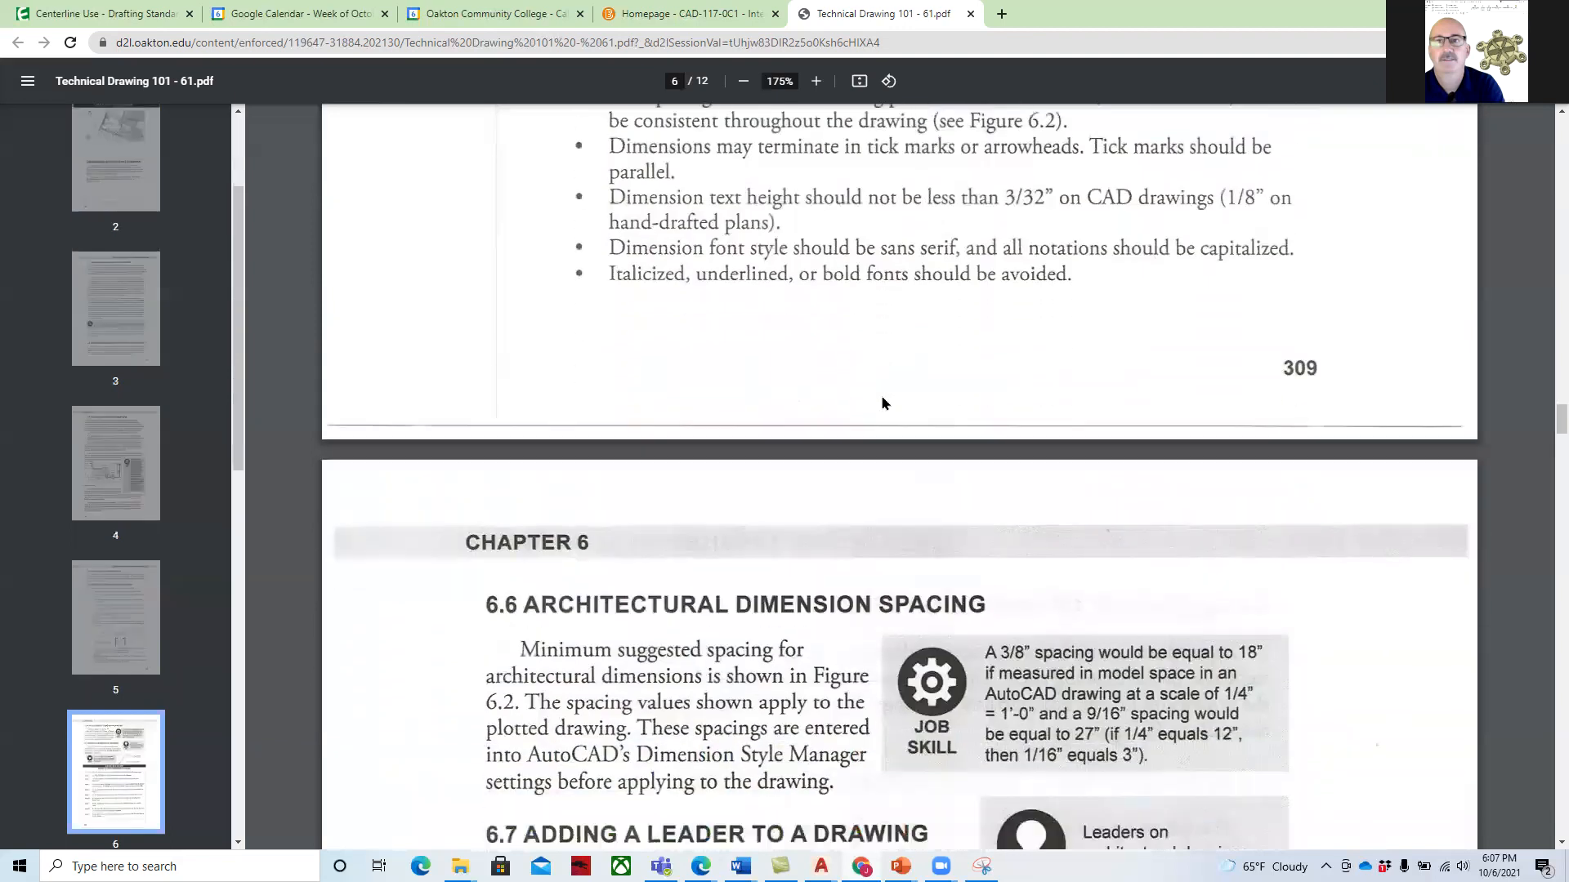
pyautogui.scroll(-8, 882, 402)
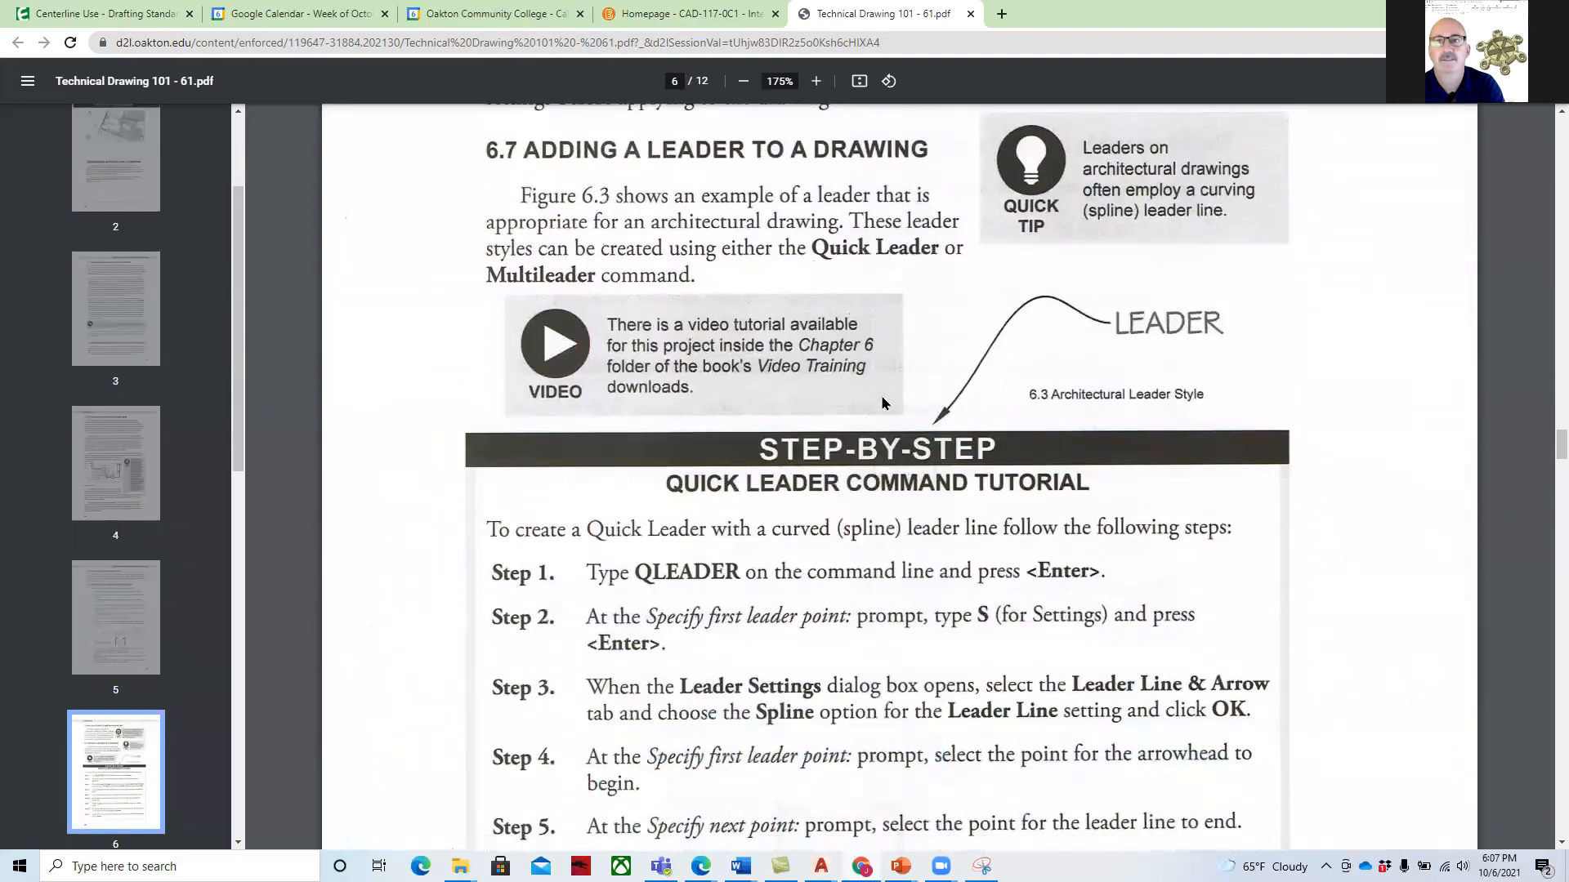
pyautogui.scroll(2, 882, 403)
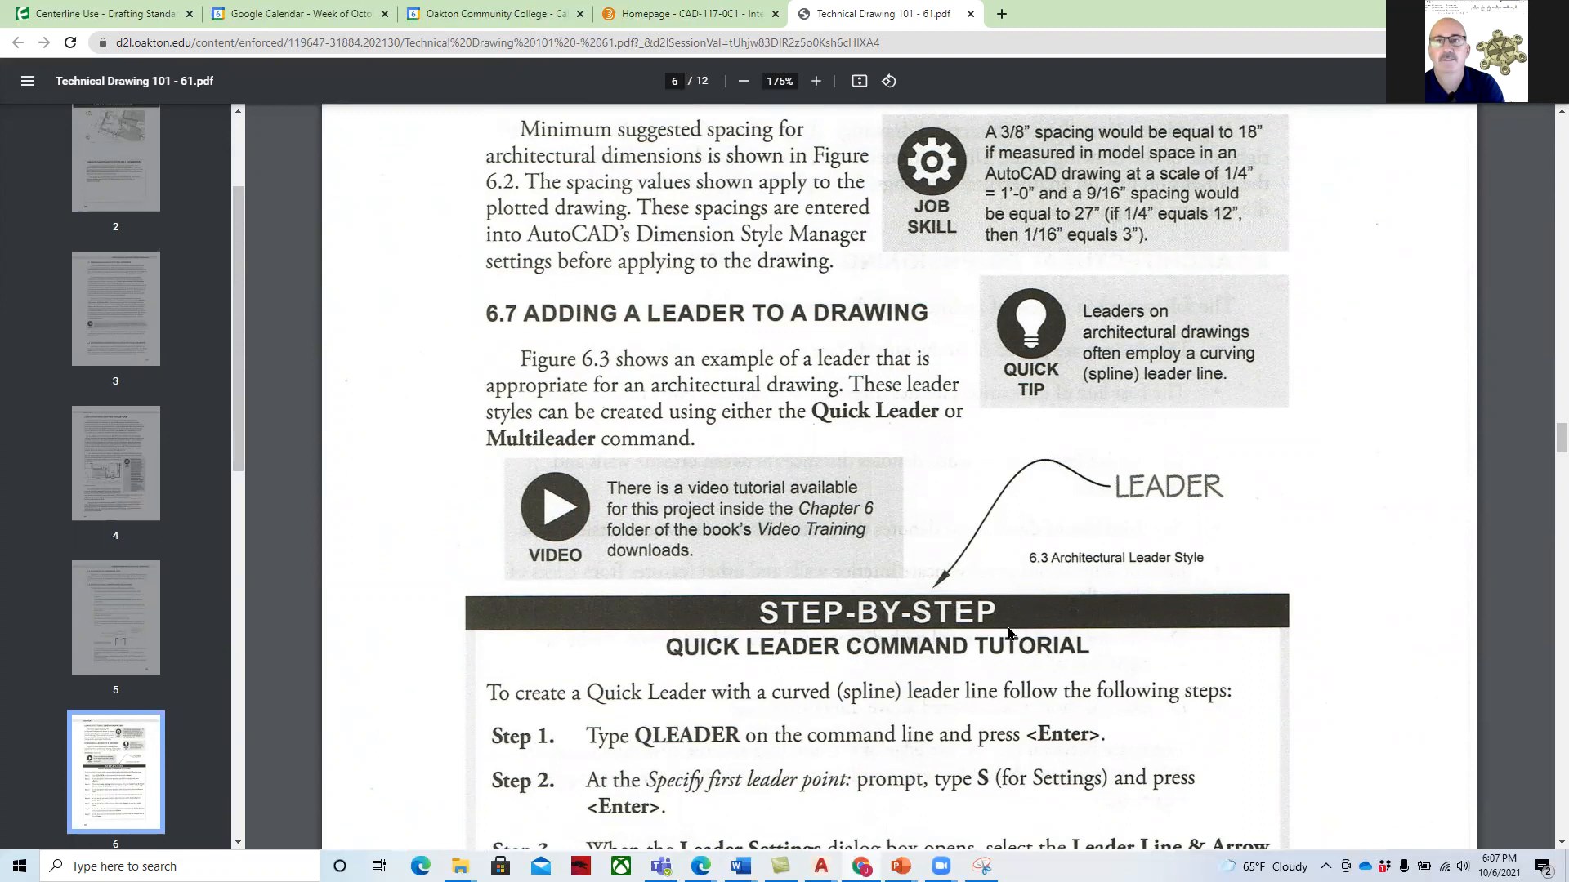
# Go past the chapter review questions to Project 6.1 and examine the dimensioned designer's sketch of the Guest Cottage
pyautogui.scroll(-15, 1009, 633)
pyautogui.scroll(-15, 1009, 633)
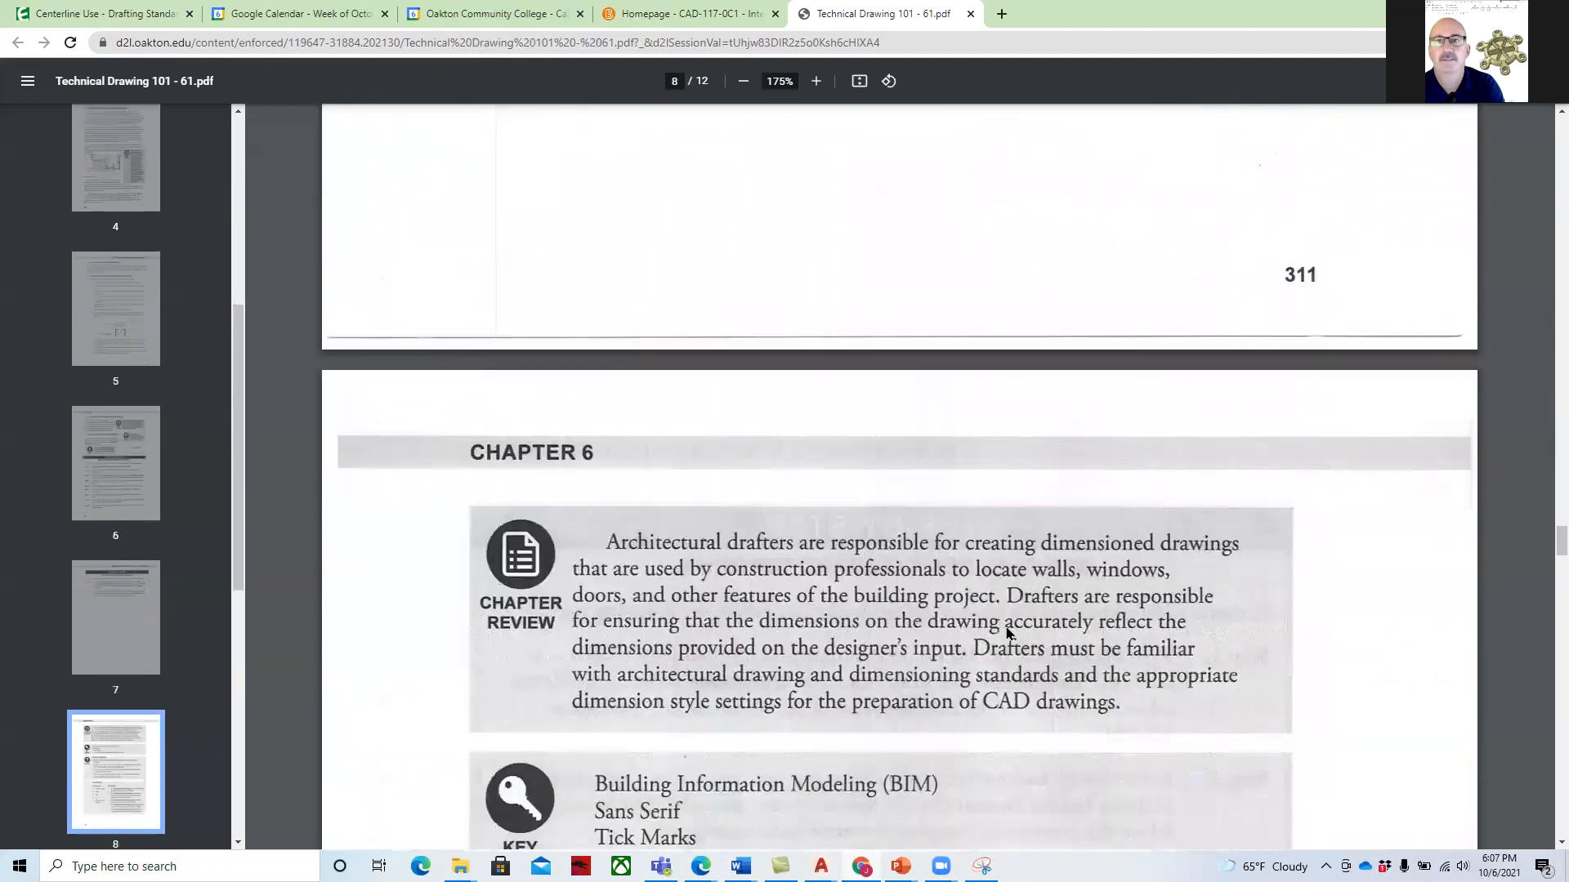
pyautogui.scroll(-15, 1007, 633)
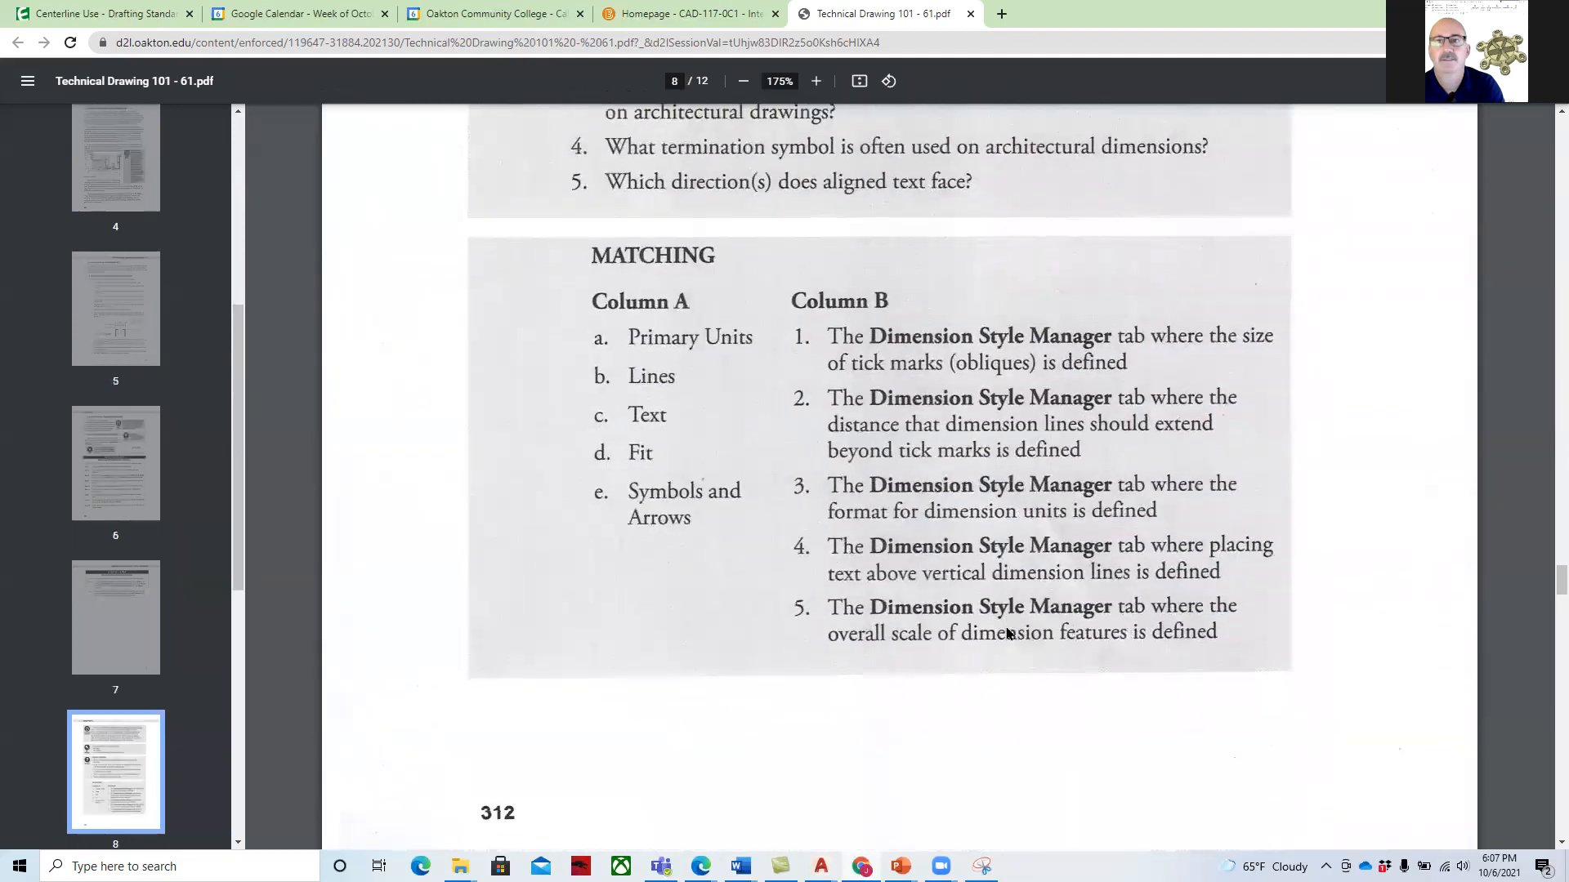
pyautogui.scroll(-5, 1007, 632)
pyautogui.scroll(-5, 1008, 633)
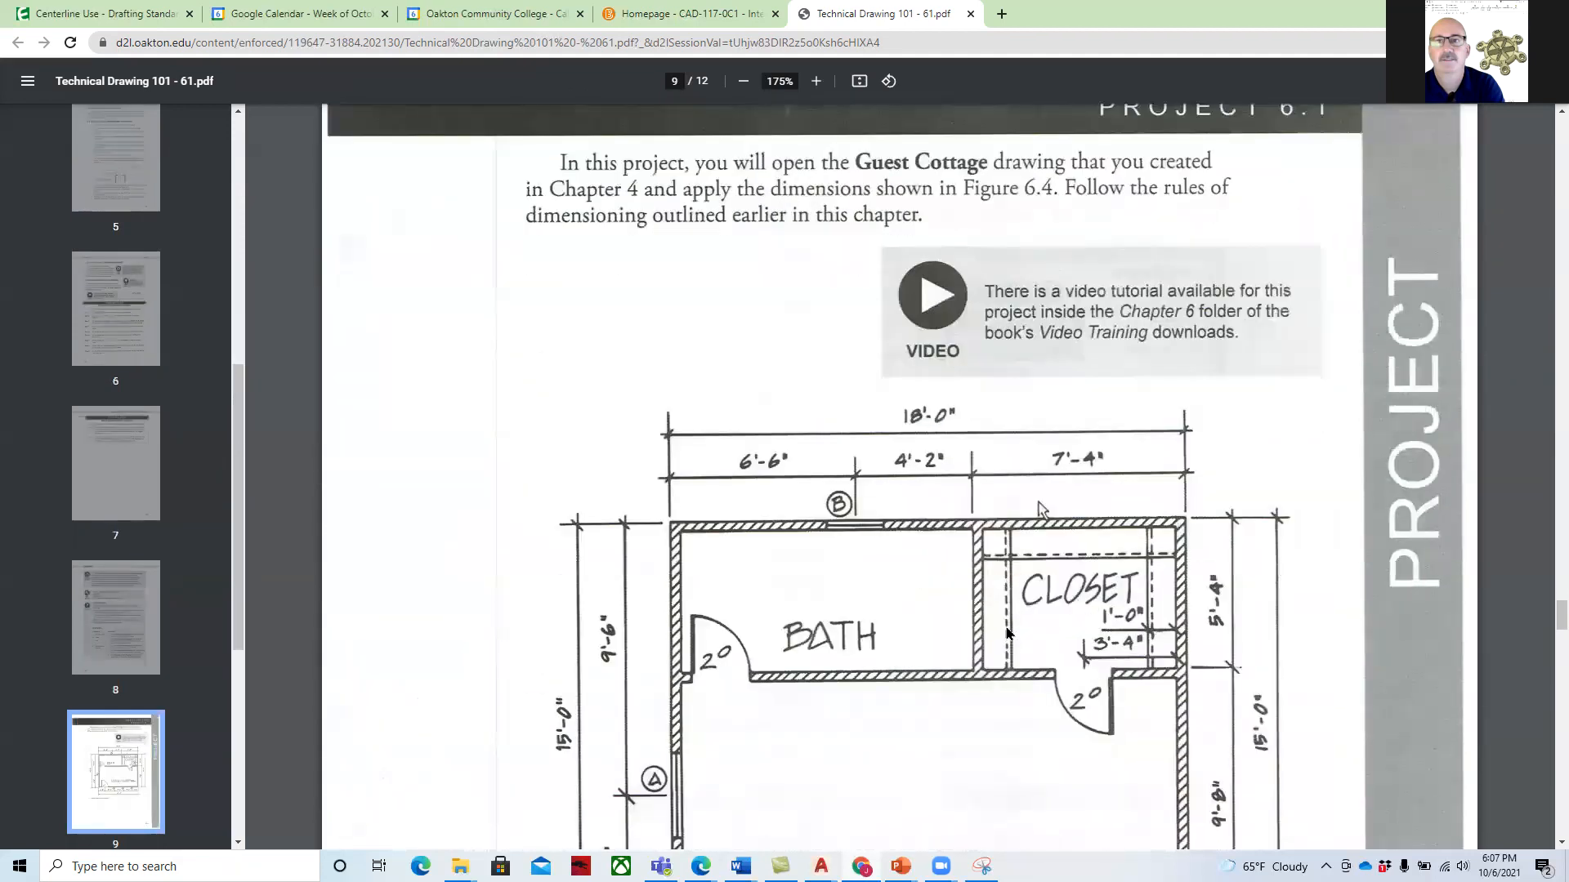
pyautogui.scroll(-3, 1007, 633)
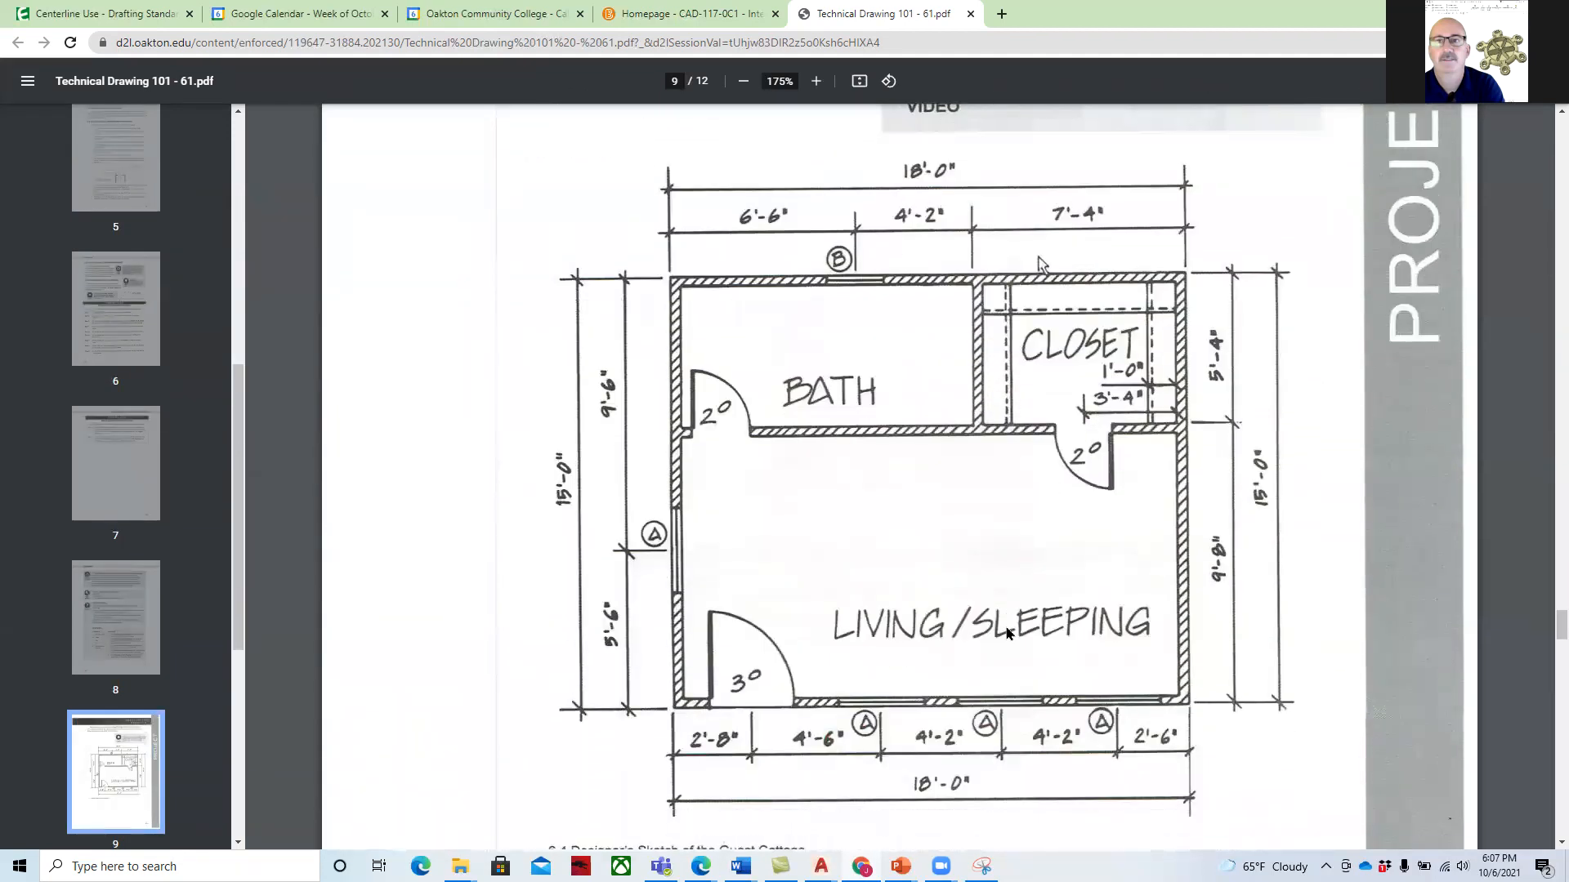
pyautogui.scroll(3, 1008, 633)
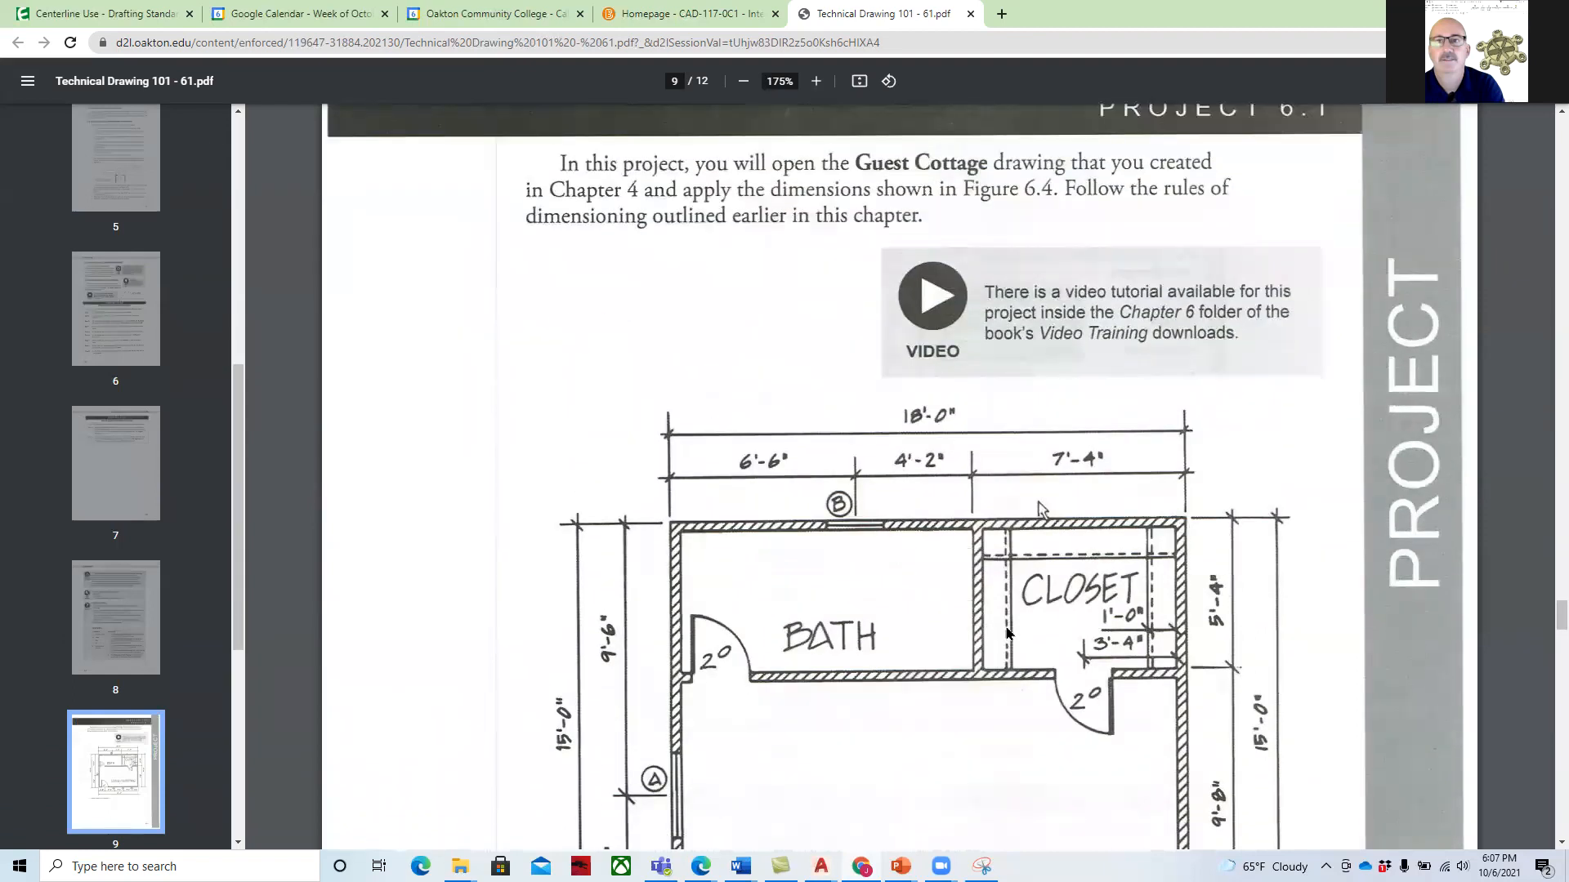
pyautogui.scroll(-2, 1007, 633)
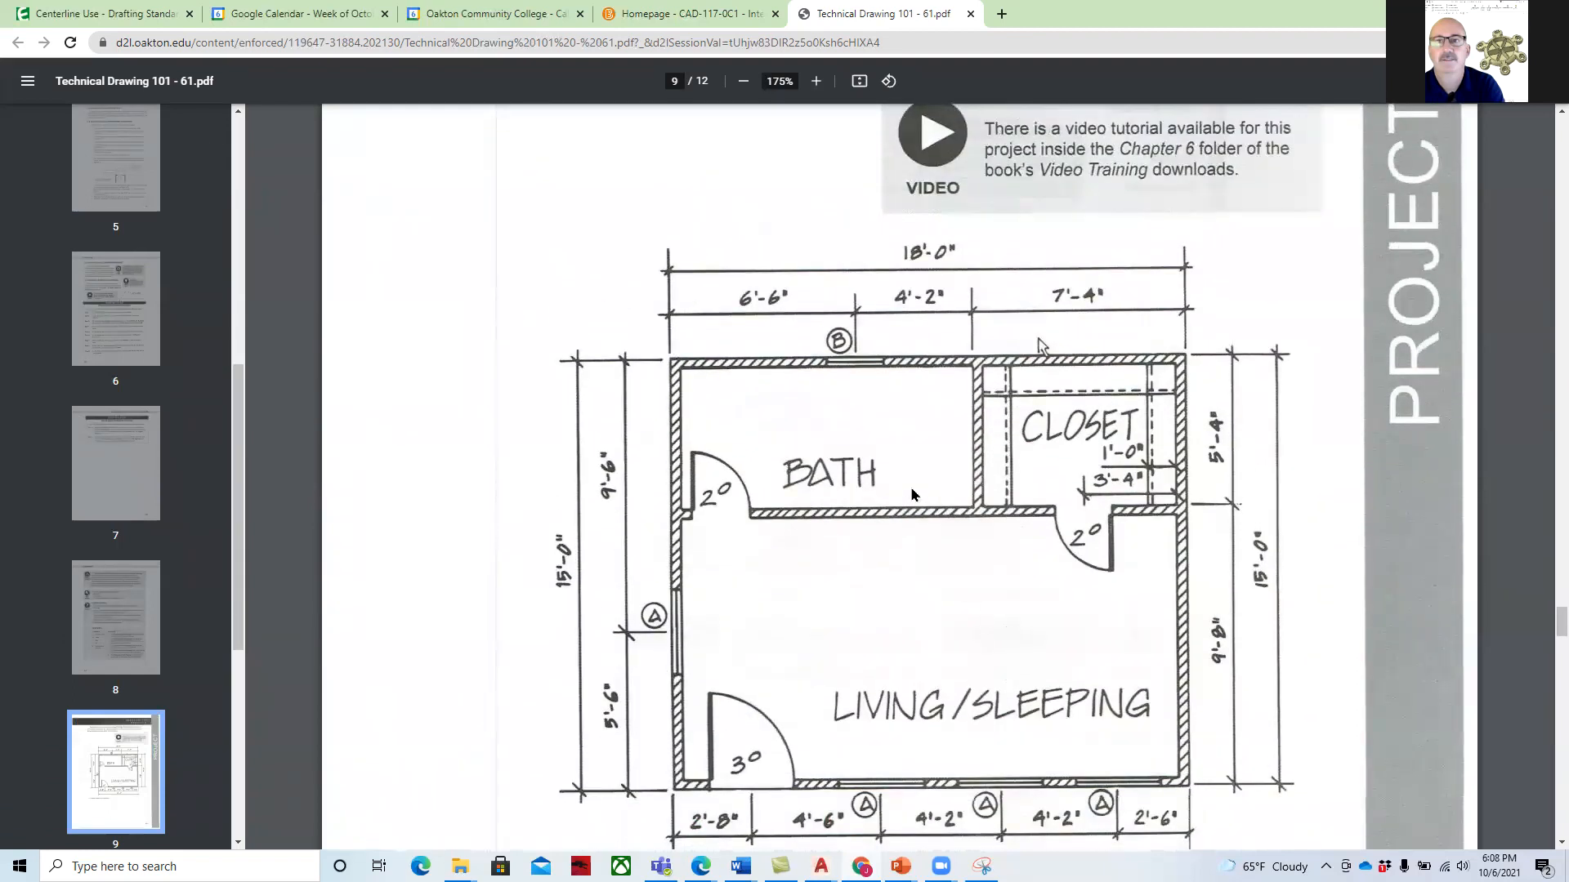
pyautogui.scroll(-10, 912, 495)
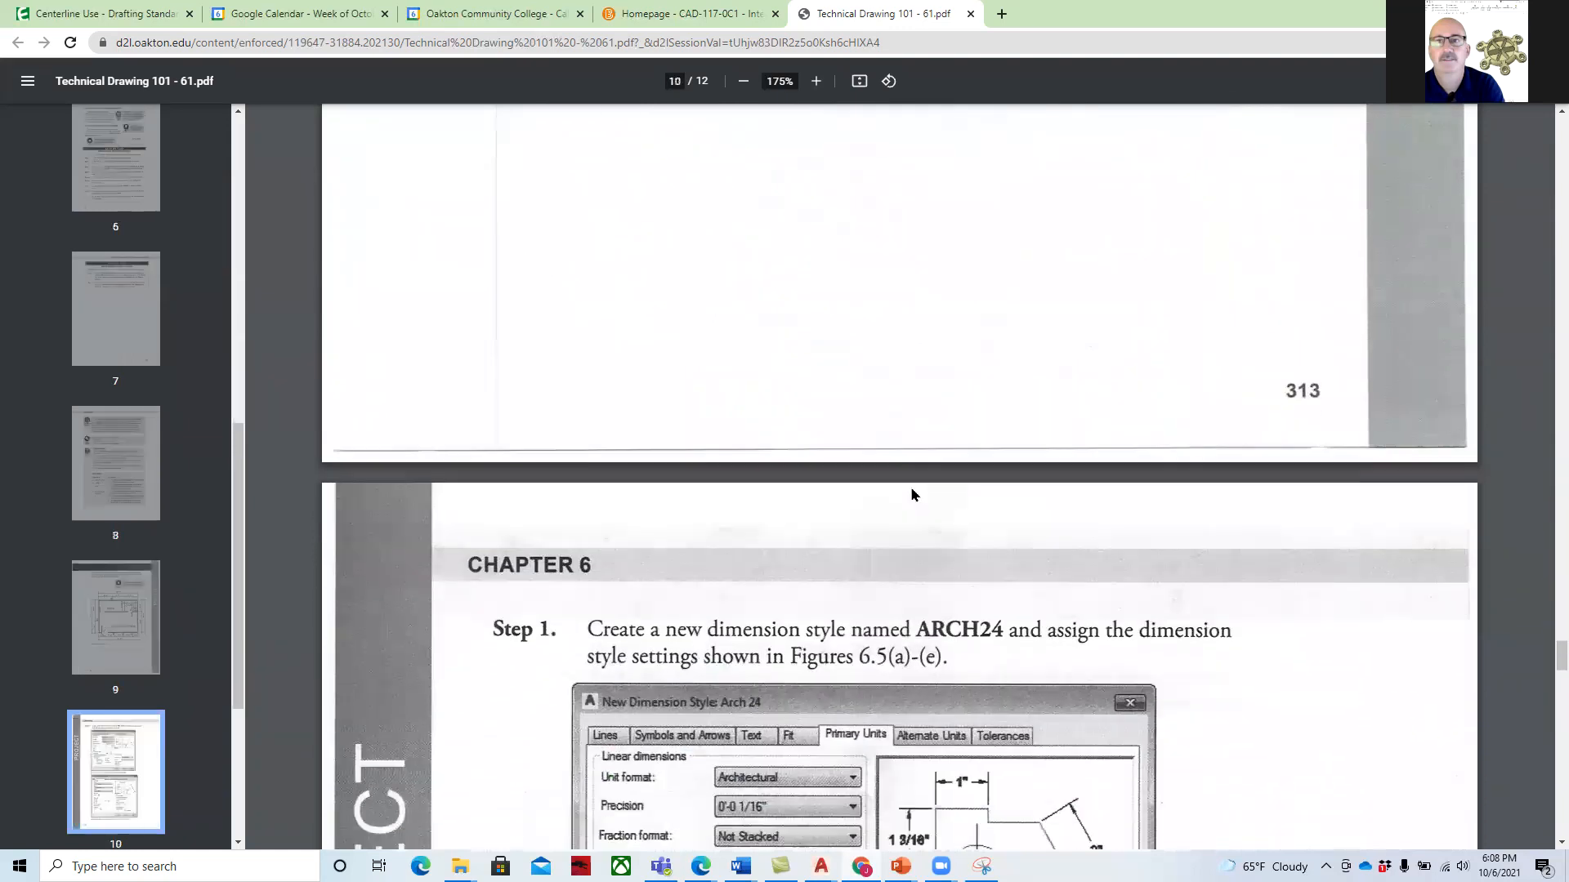
pyautogui.scroll(8, 912, 495)
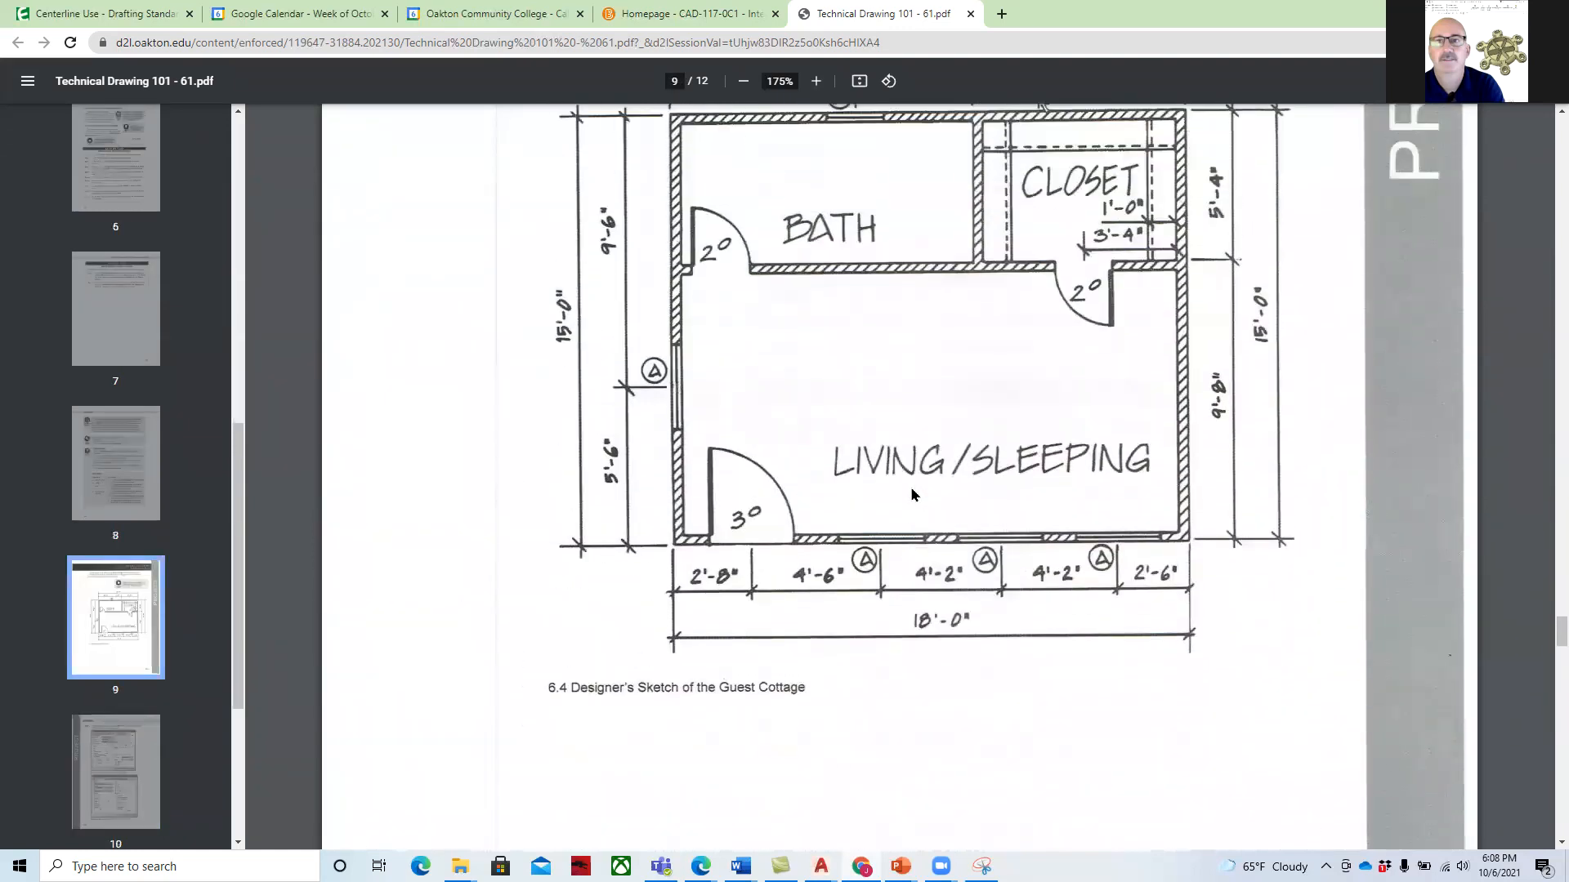
pyautogui.scroll(1, 912, 495)
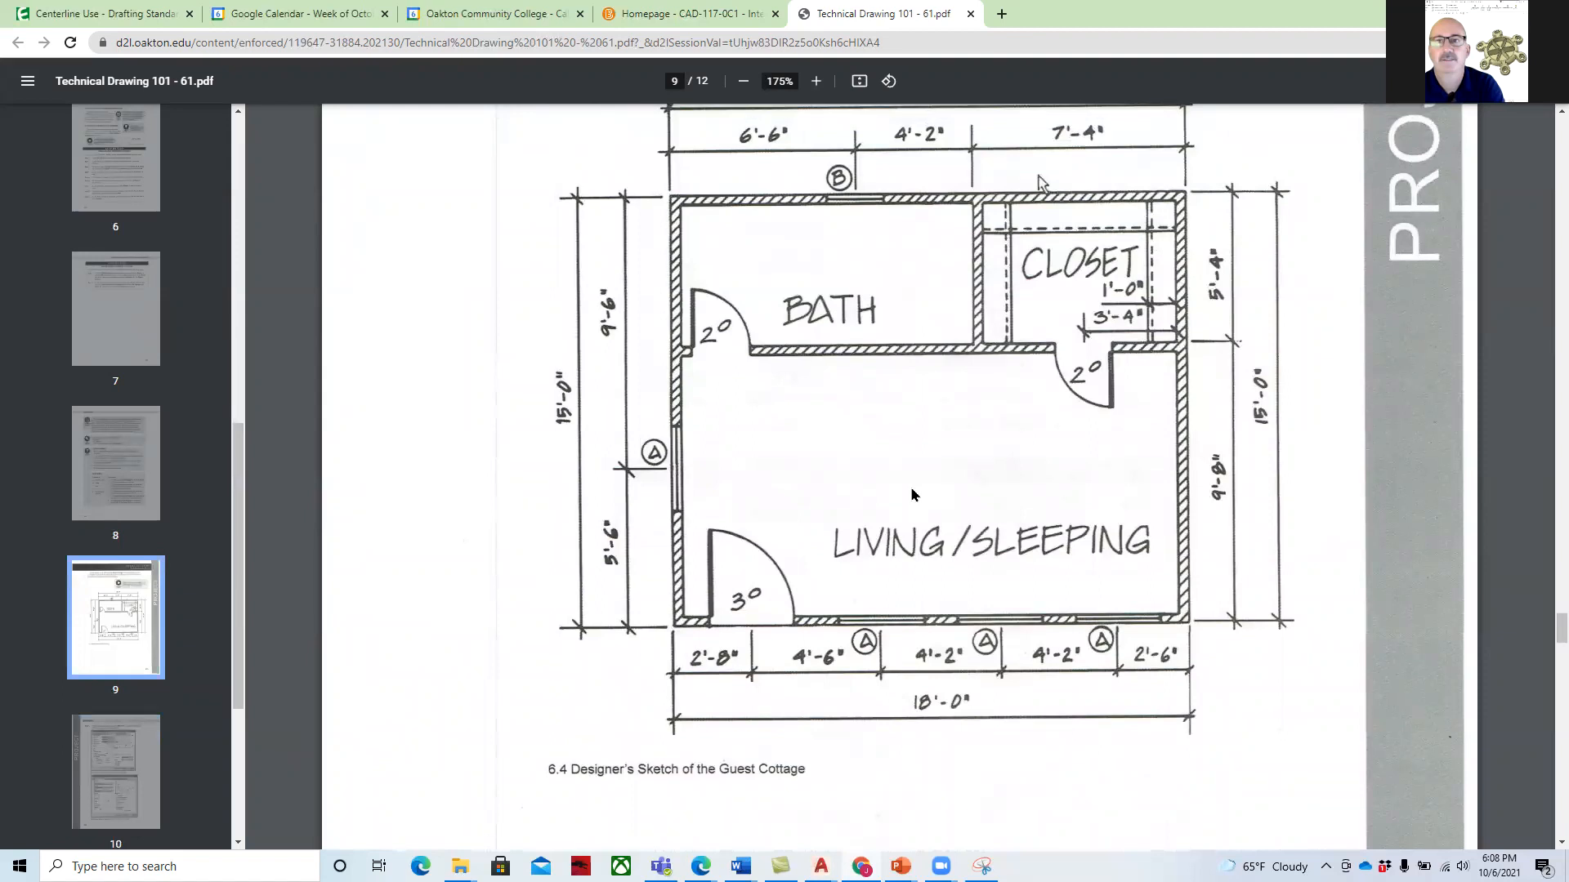
# Examine the ARCH24 dimension style settings in Figures 6.5(a)-(e): Primary Units, Symbols and Arrows, Lines, Text and Fit
pyautogui.scroll(-10, 914, 495)
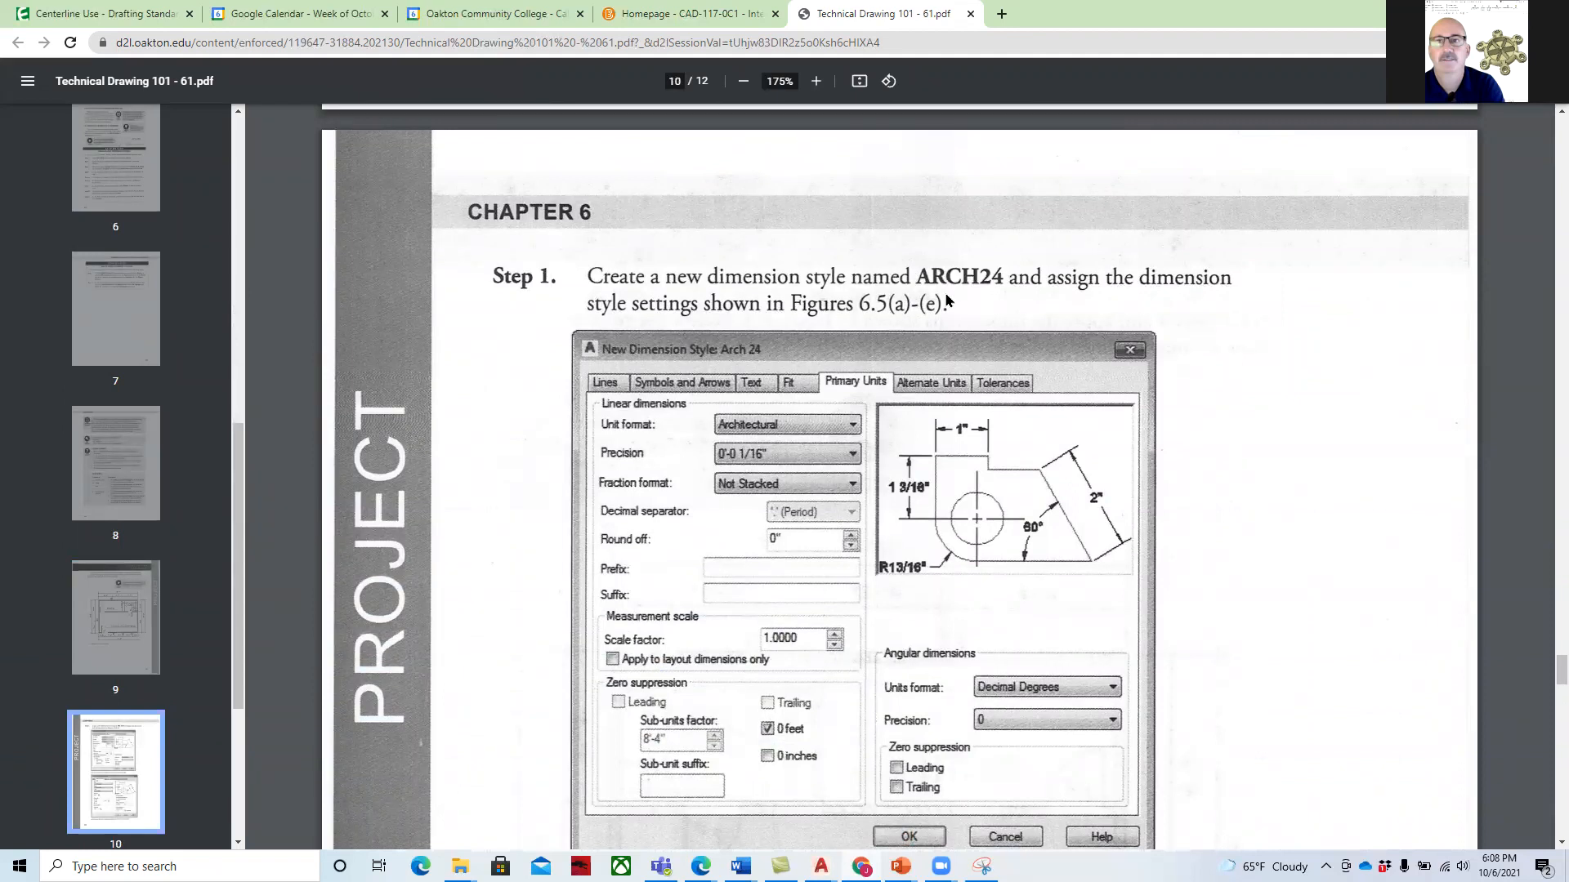
pyautogui.scroll(-1, 948, 301)
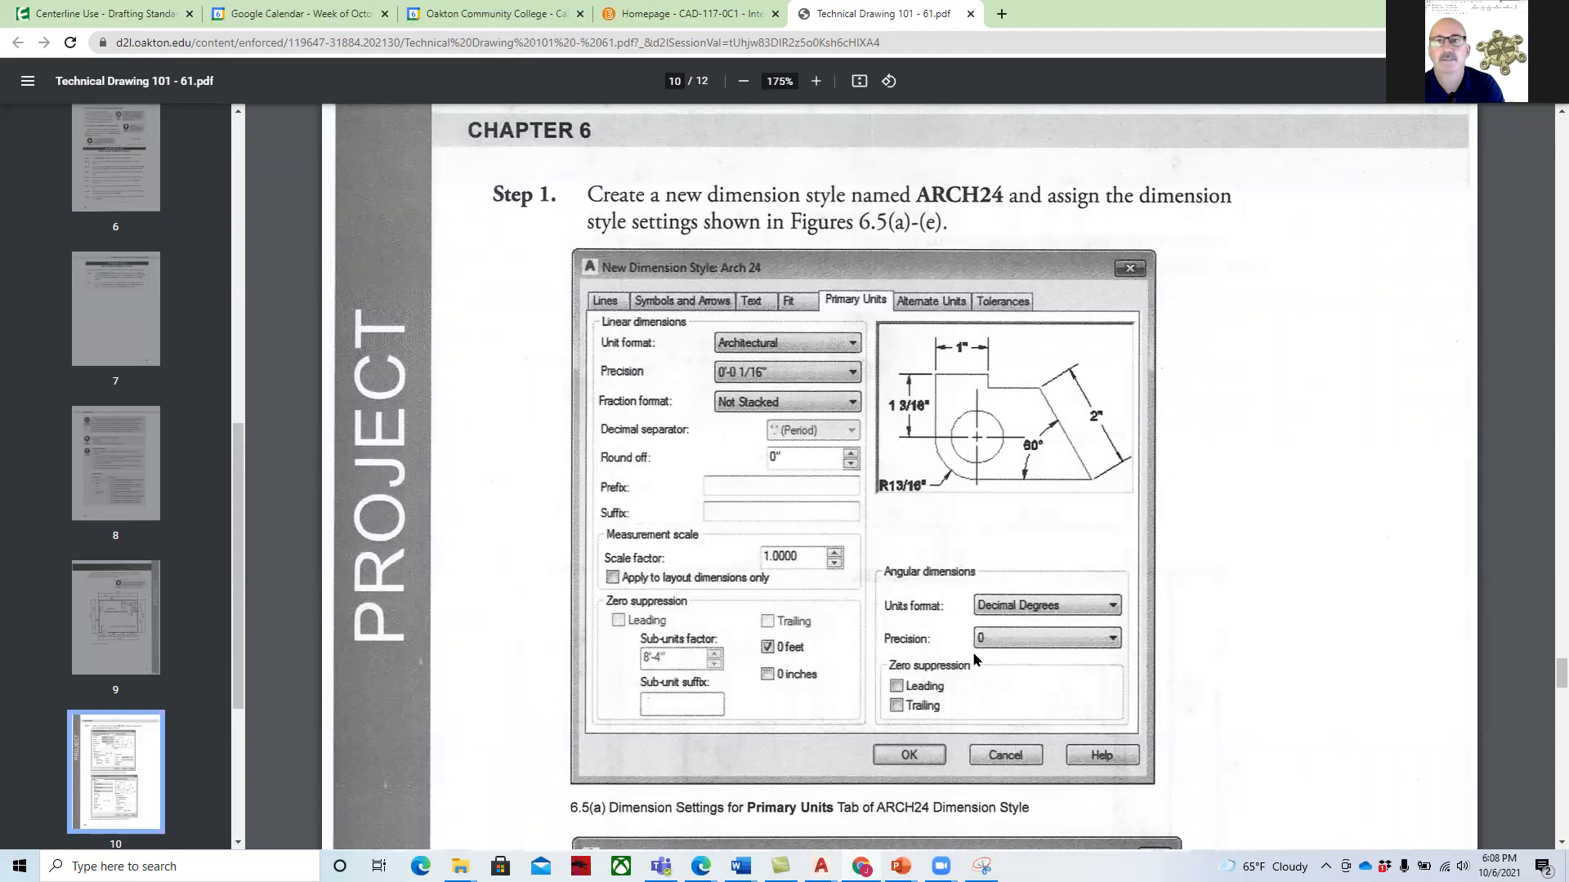
pyautogui.scroll(-5, 921, 654)
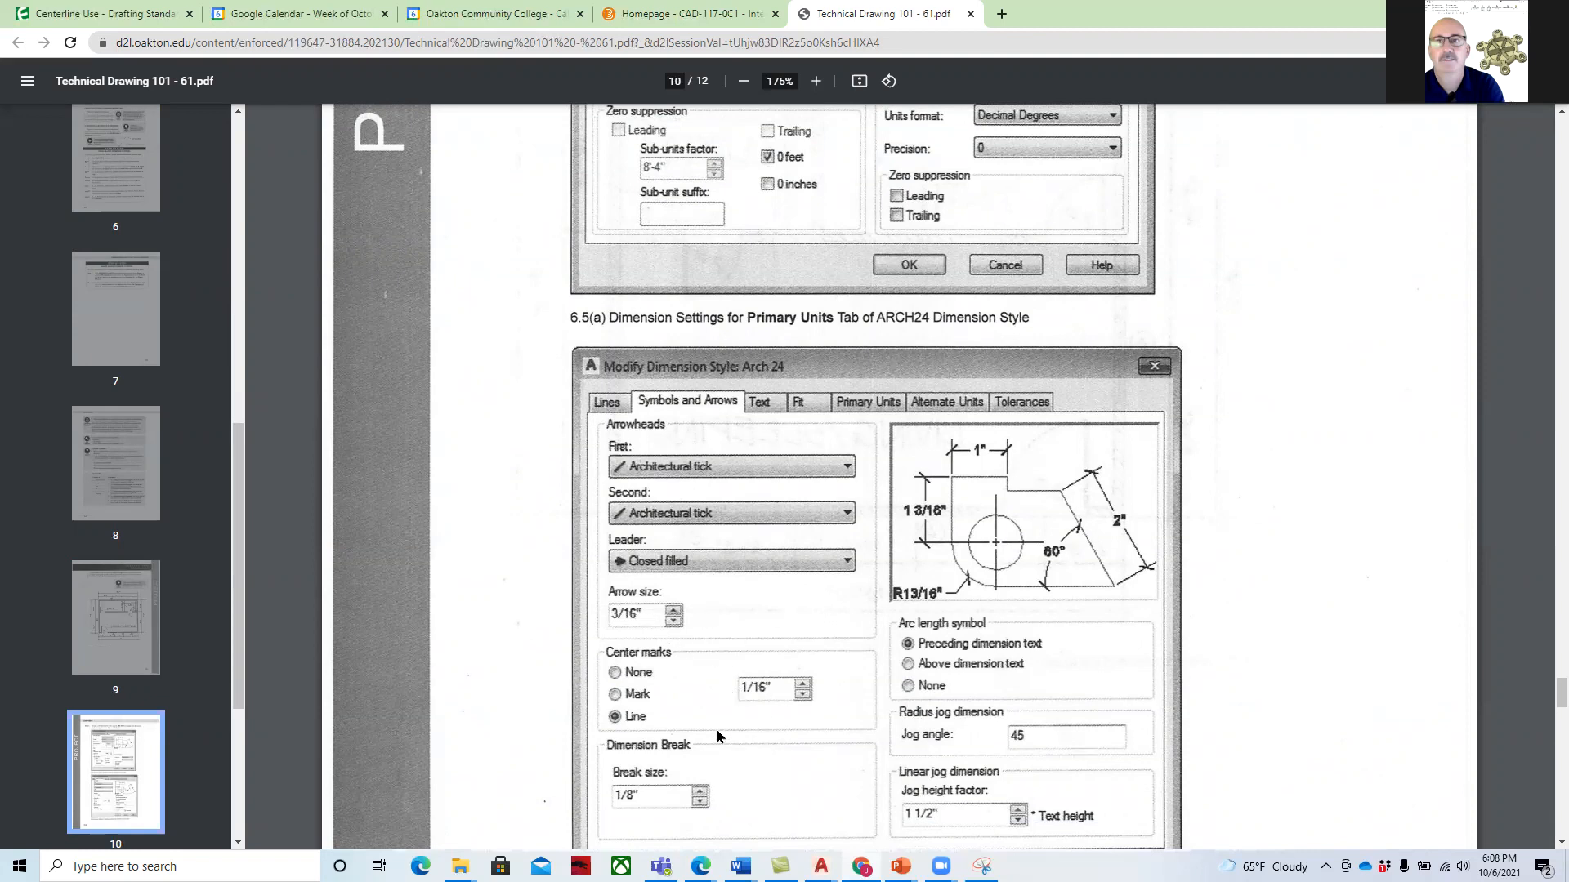
pyautogui.scroll(-2, 711, 707)
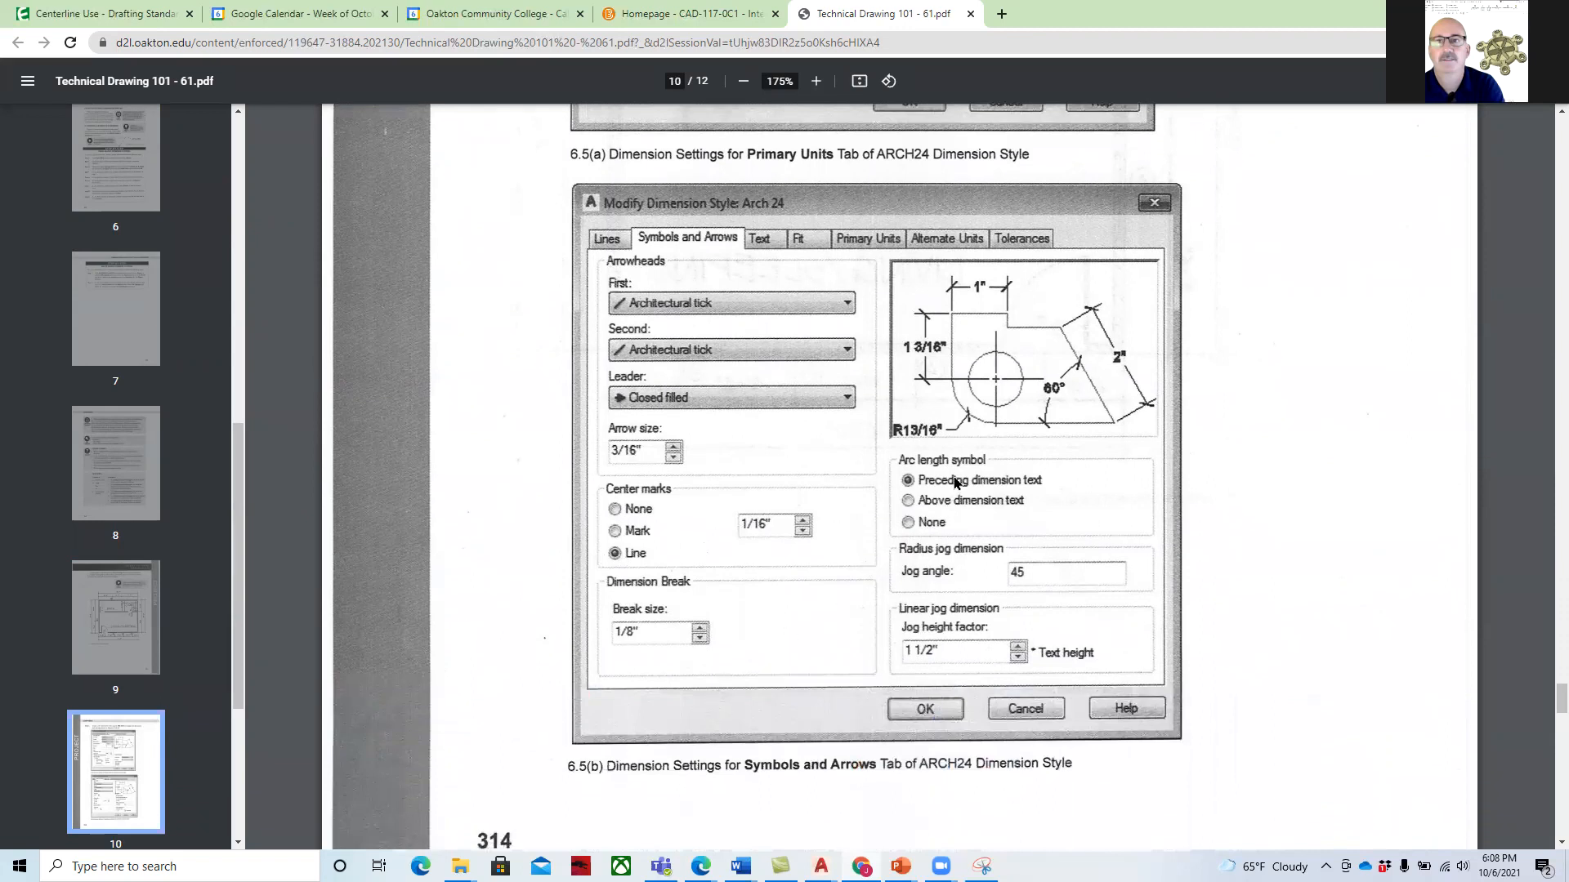
pyautogui.scroll(-5, 899, 588)
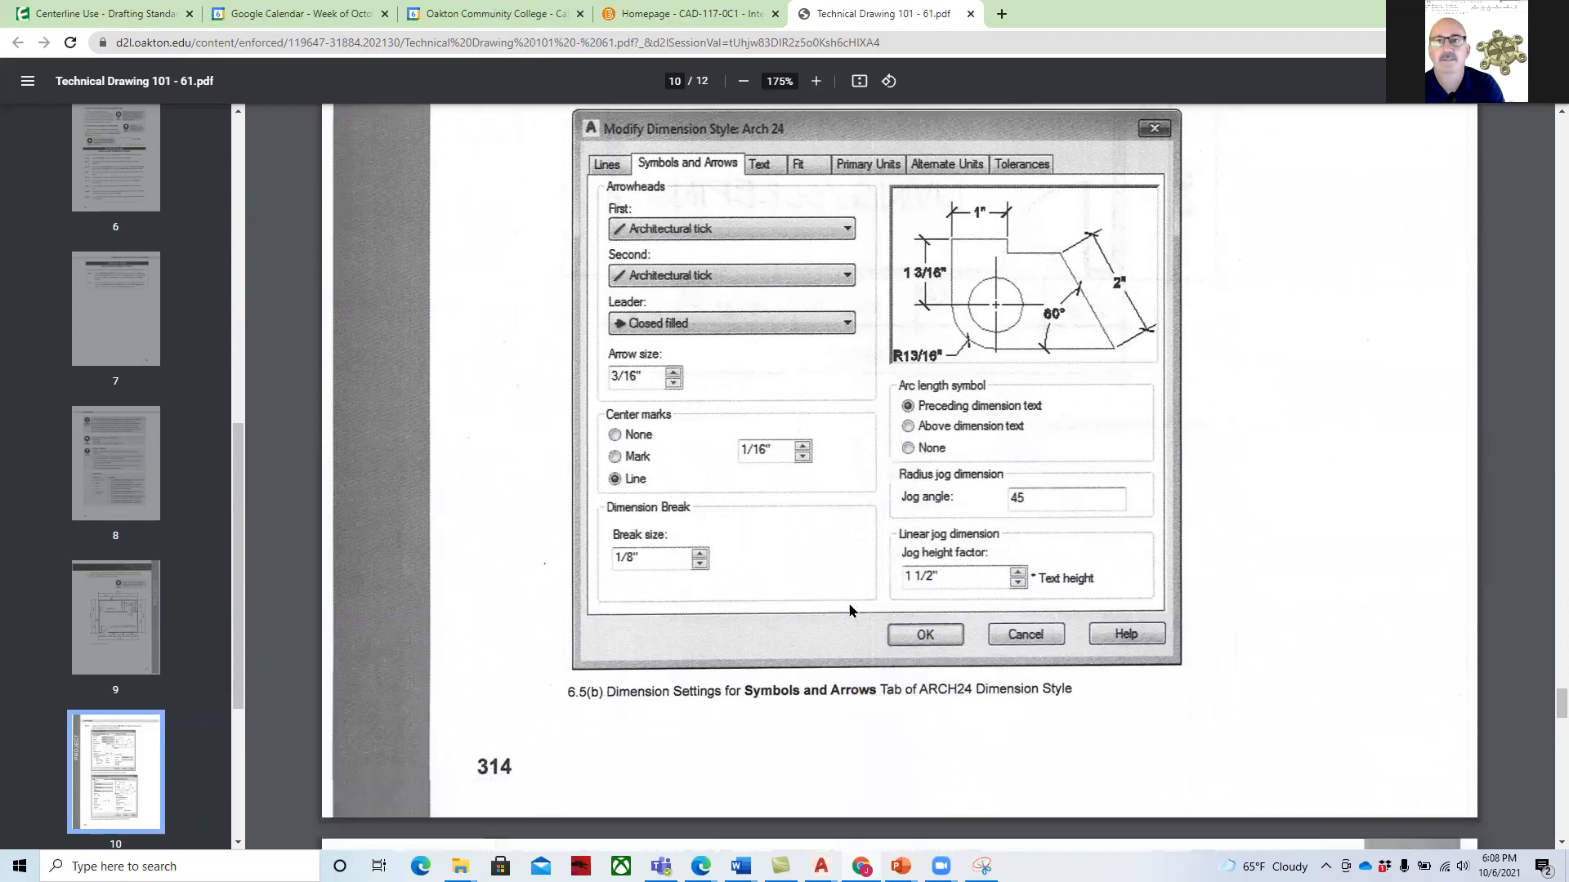
pyautogui.scroll(-4, 838, 608)
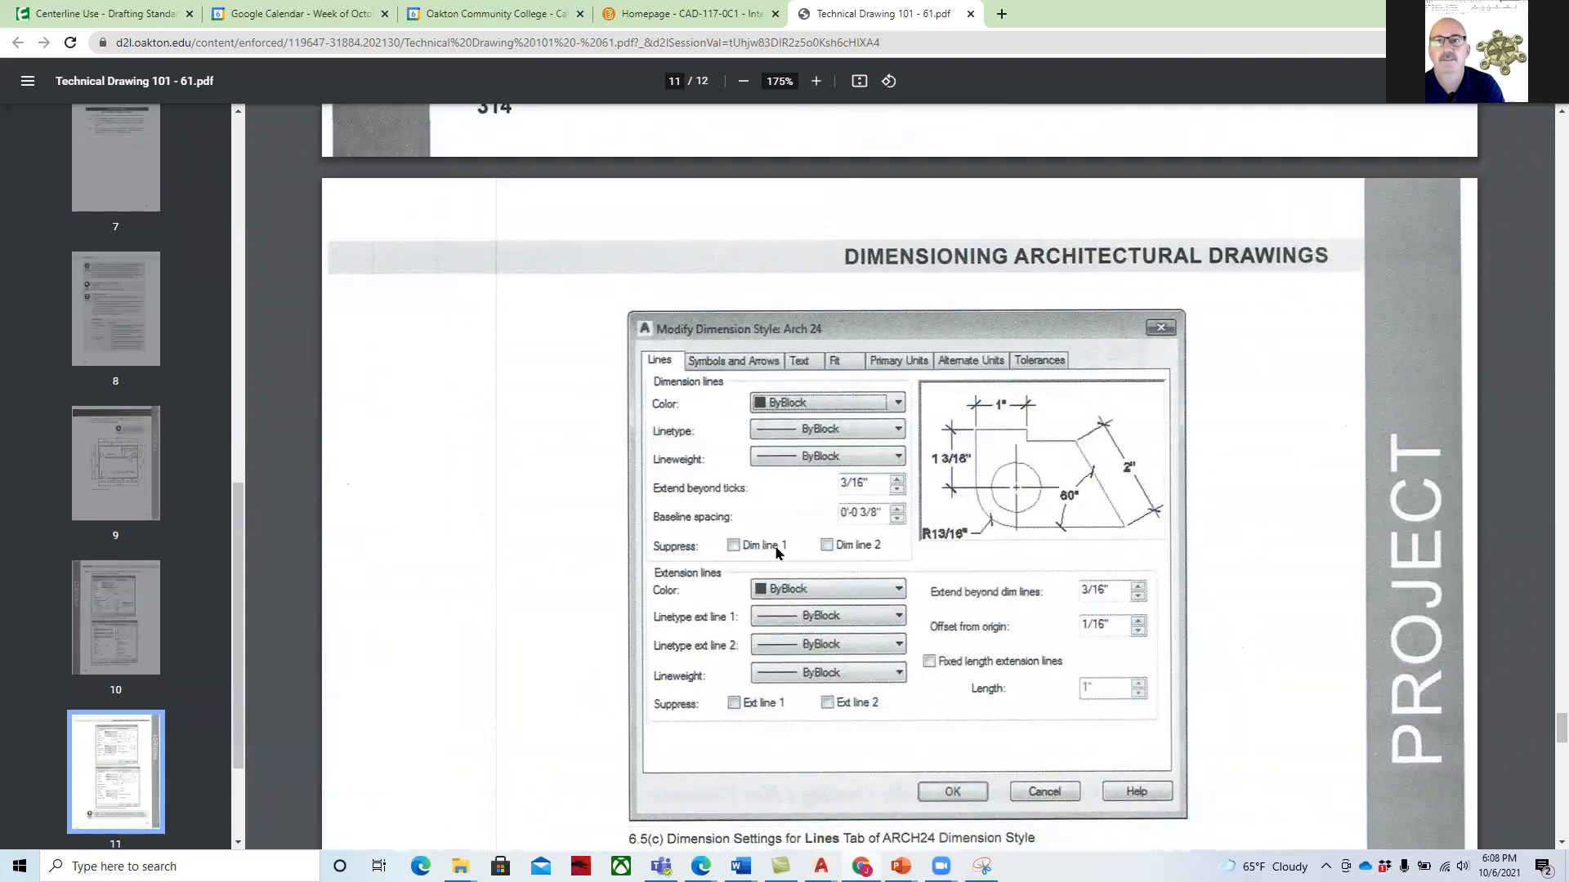
pyautogui.scroll(-5, 1031, 597)
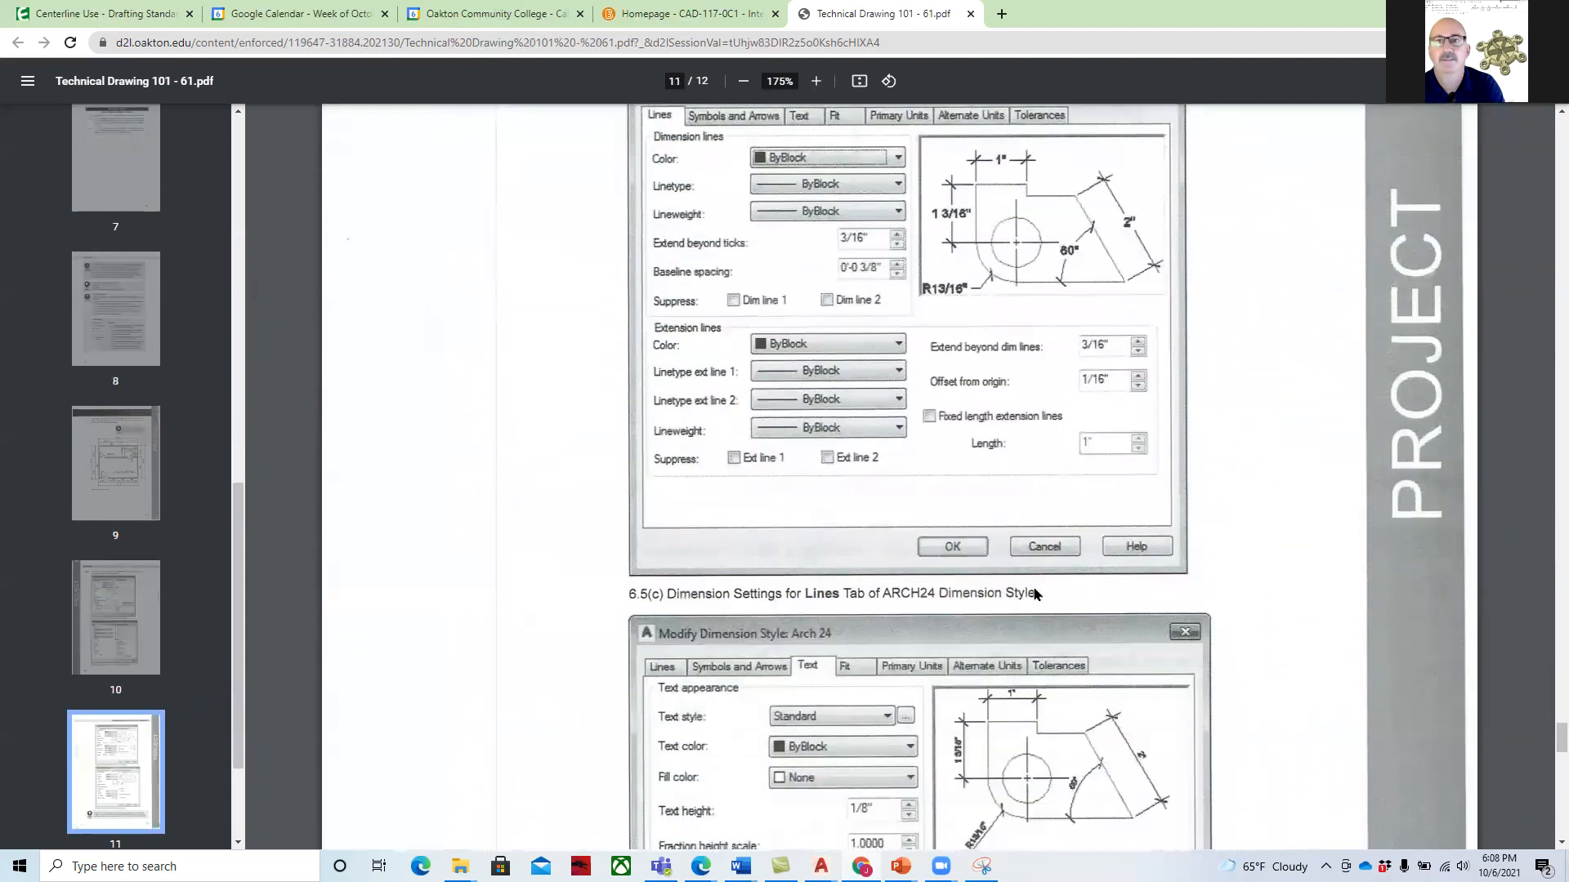
pyautogui.scroll(-1, 1035, 594)
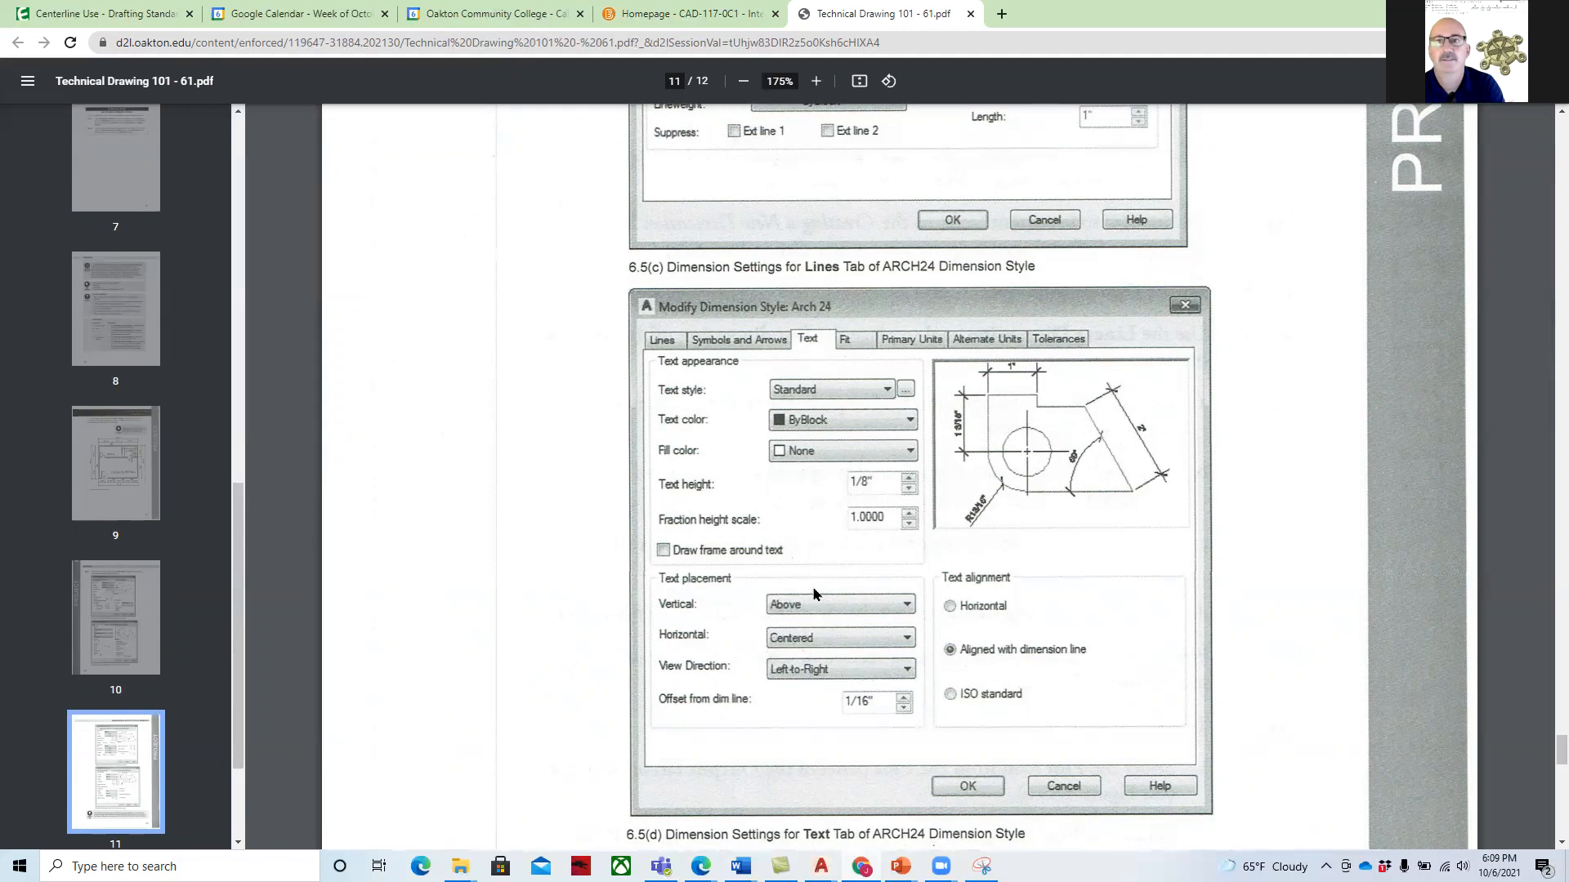
pyautogui.scroll(-10, 814, 595)
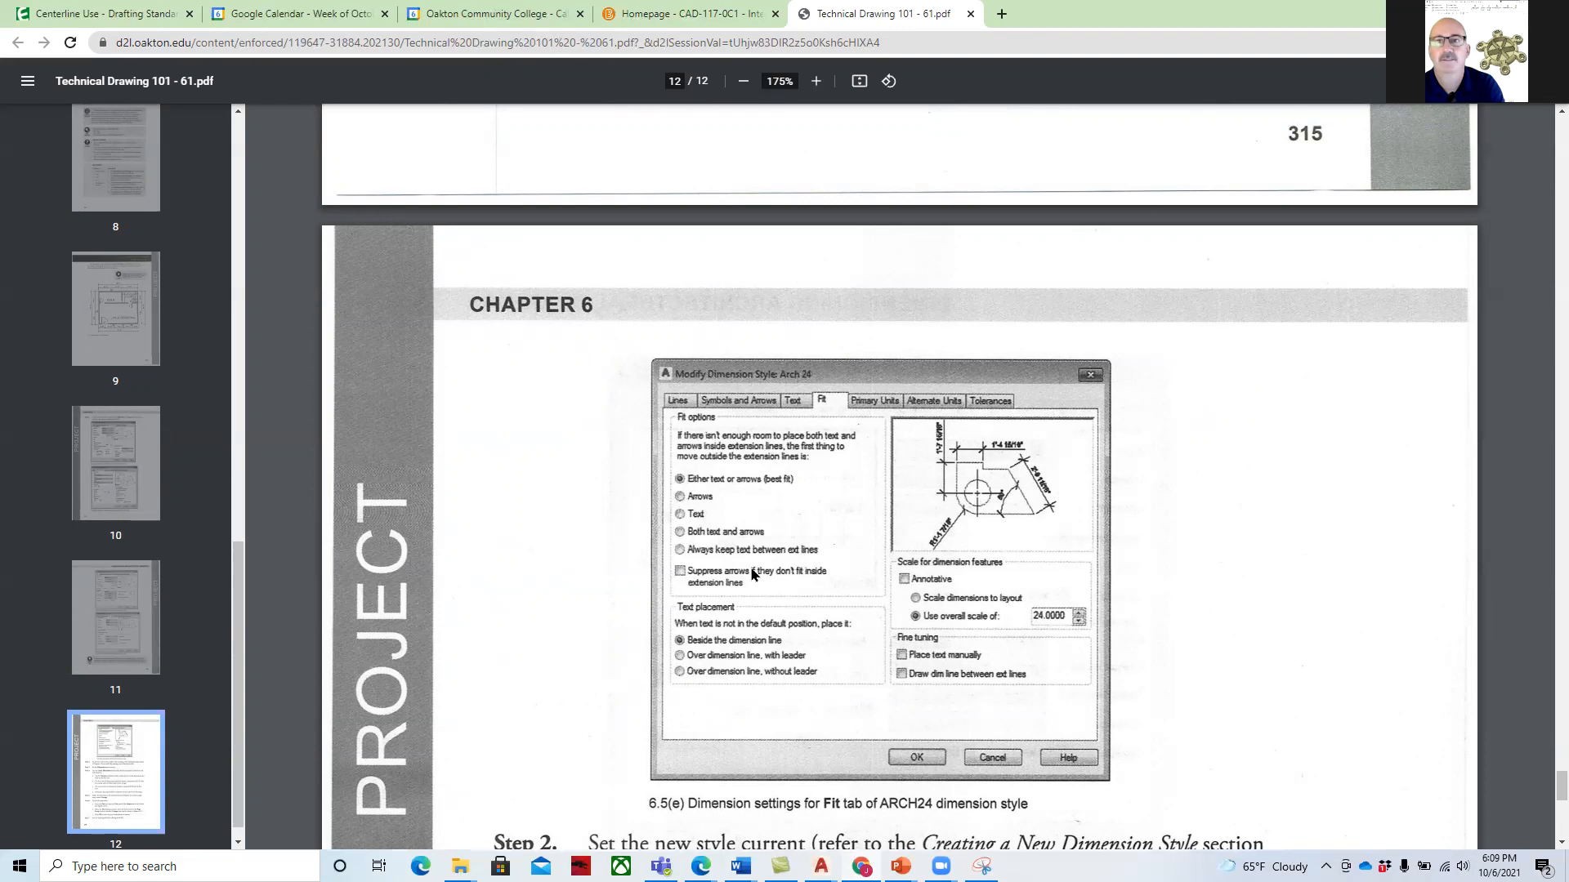
# Open the Calculator app, multiply 0.125 by the overall scale of 24, and minimize the calculator
pyautogui.click(179, 866)
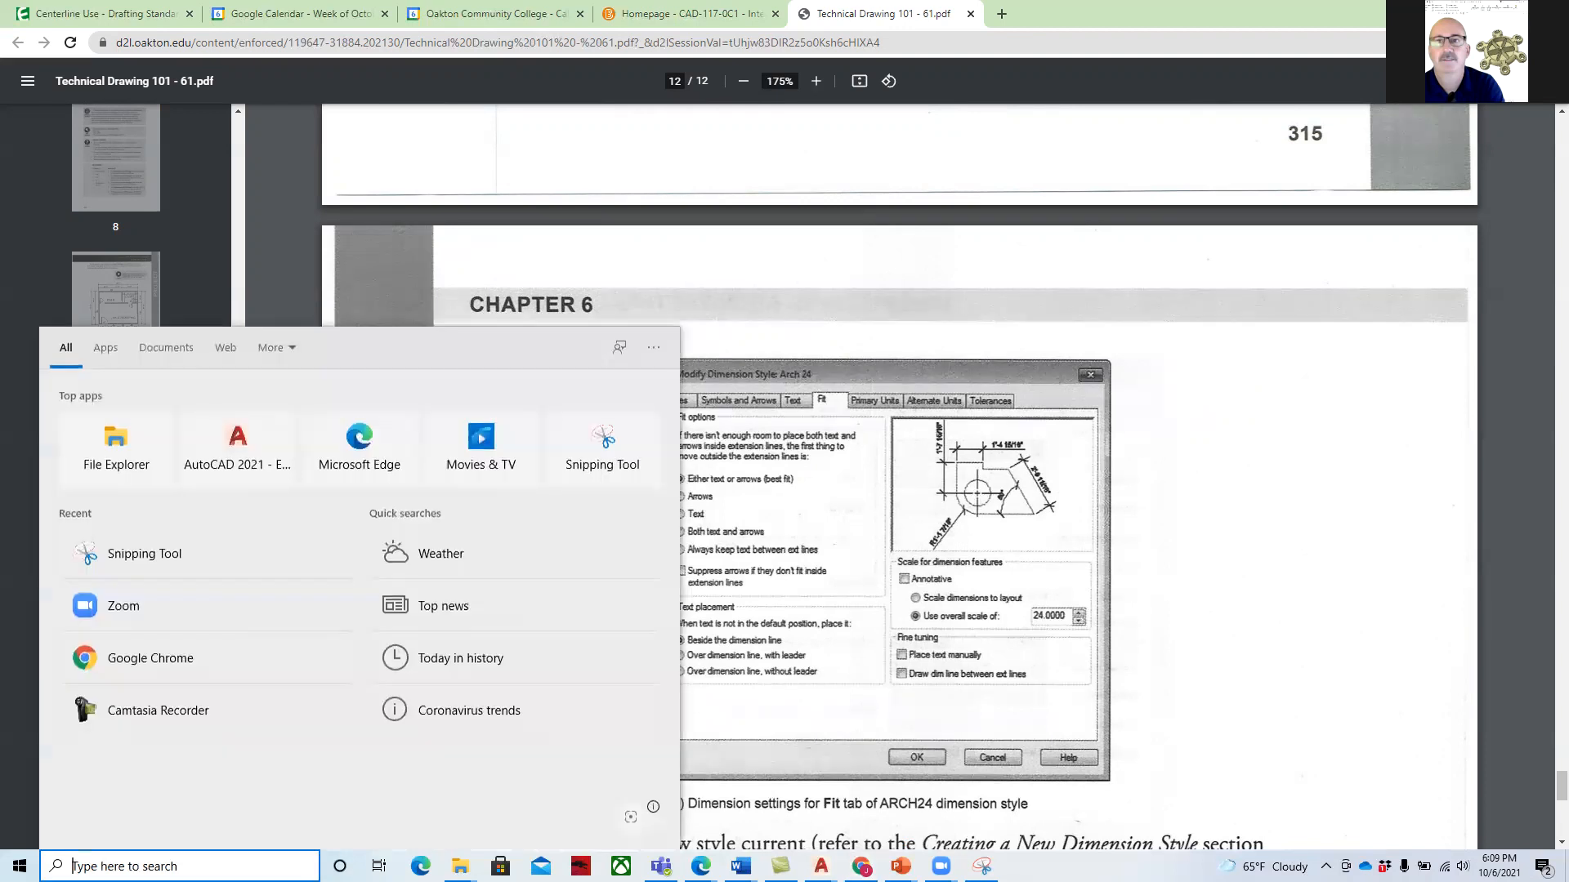
pyautogui.write('cal')
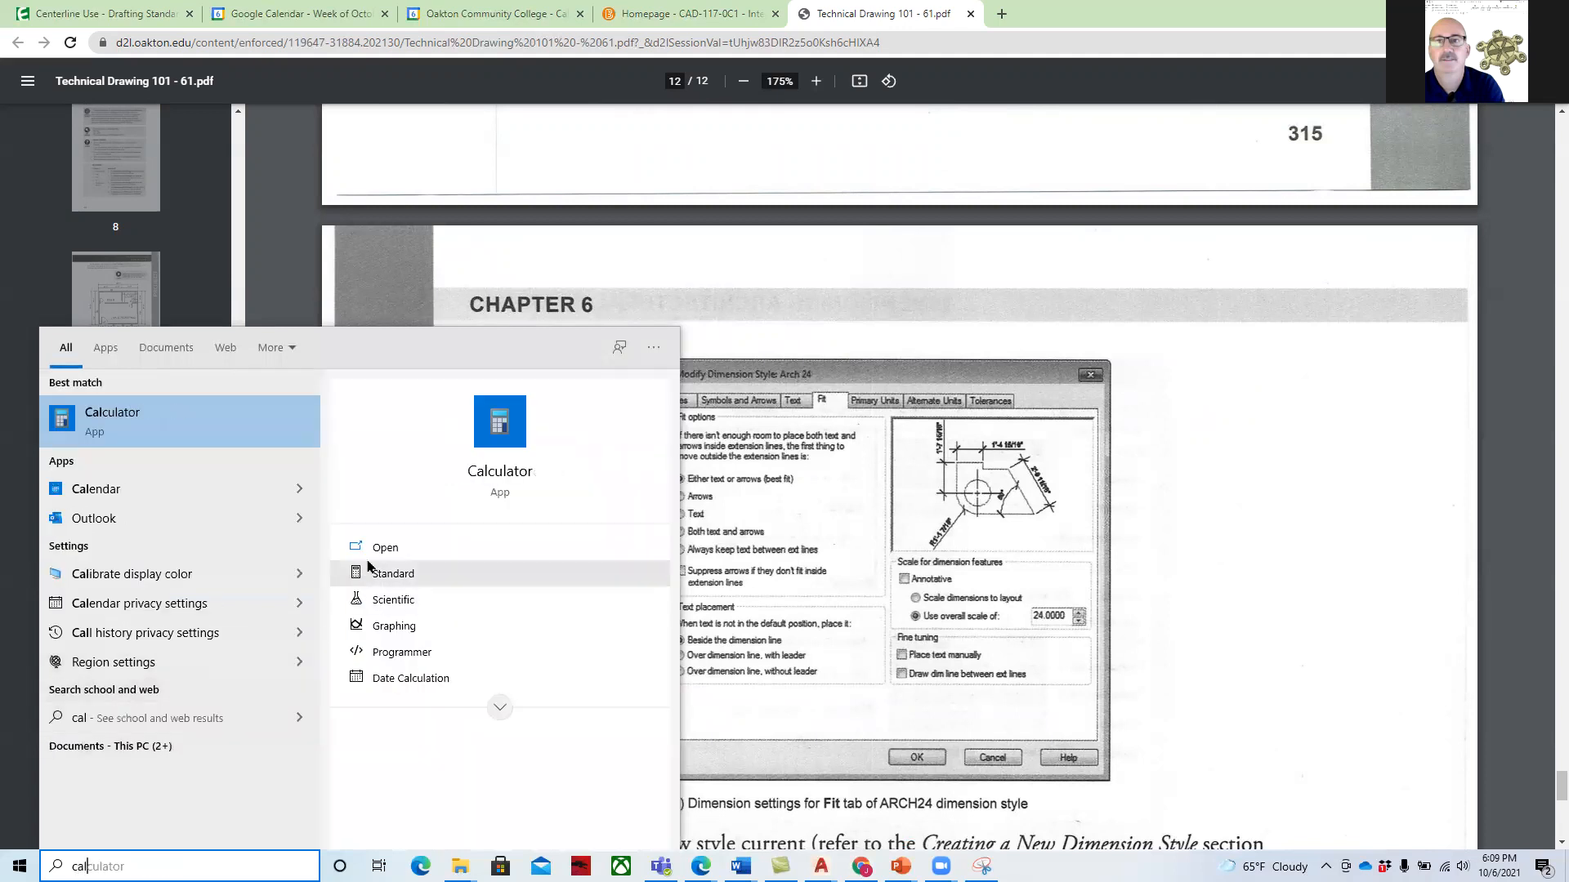
pyautogui.click(382, 548)
pyautogui.click(1134, 800)
pyautogui.click(909, 716)
pyautogui.click(1022, 726)
pyautogui.click(1017, 641)
pyautogui.click(1241, 550)
pyautogui.click(1019, 710)
pyautogui.click(911, 633)
pyautogui.click(1197, 761)
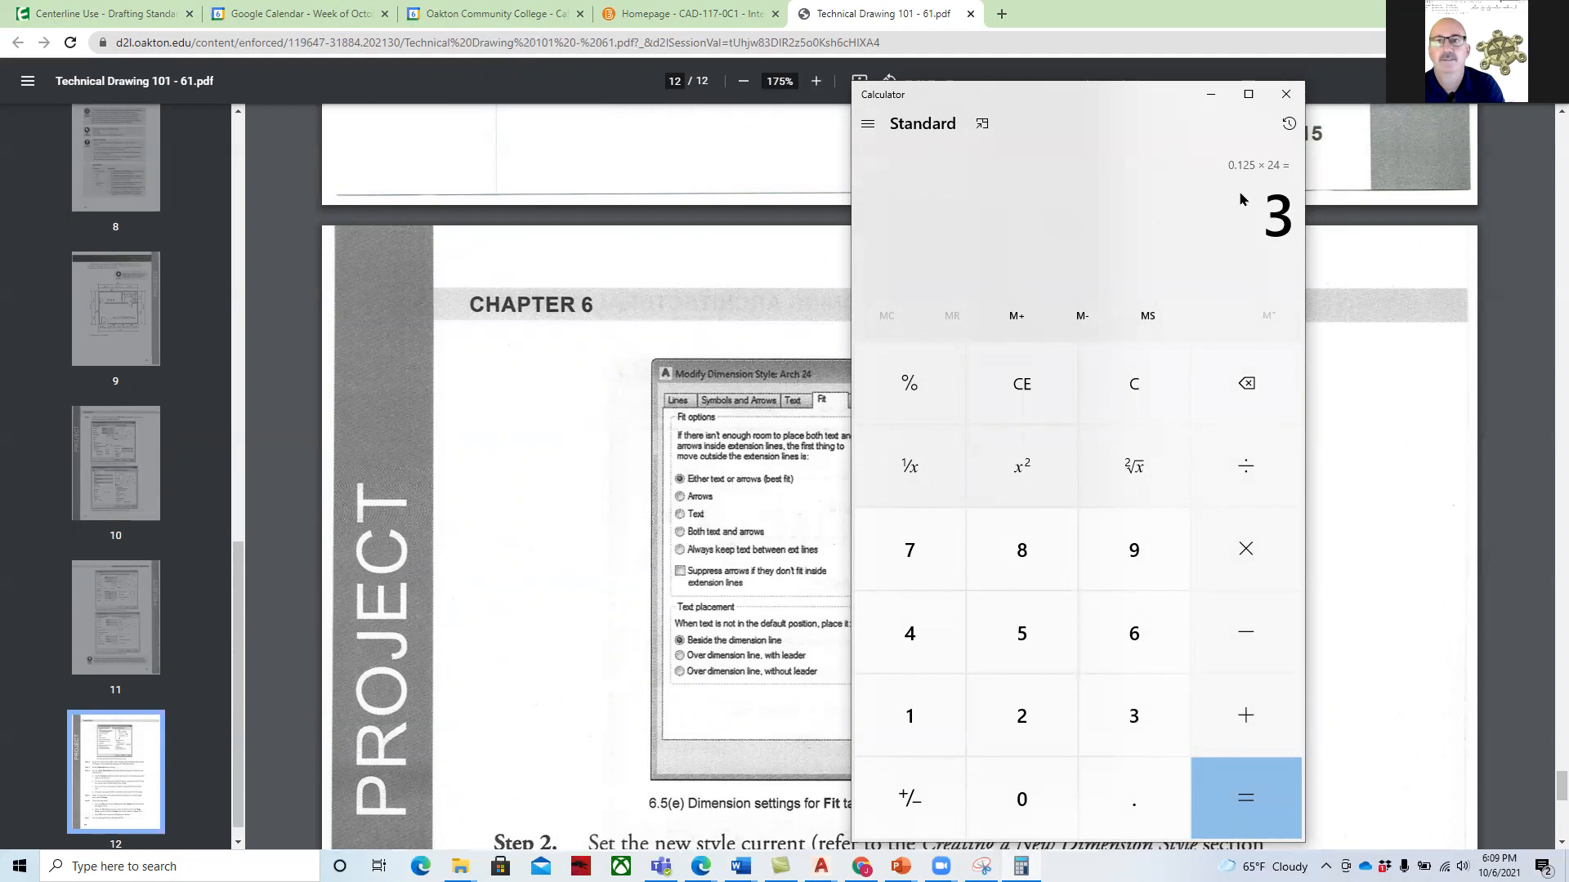
pyautogui.click(1209, 98)
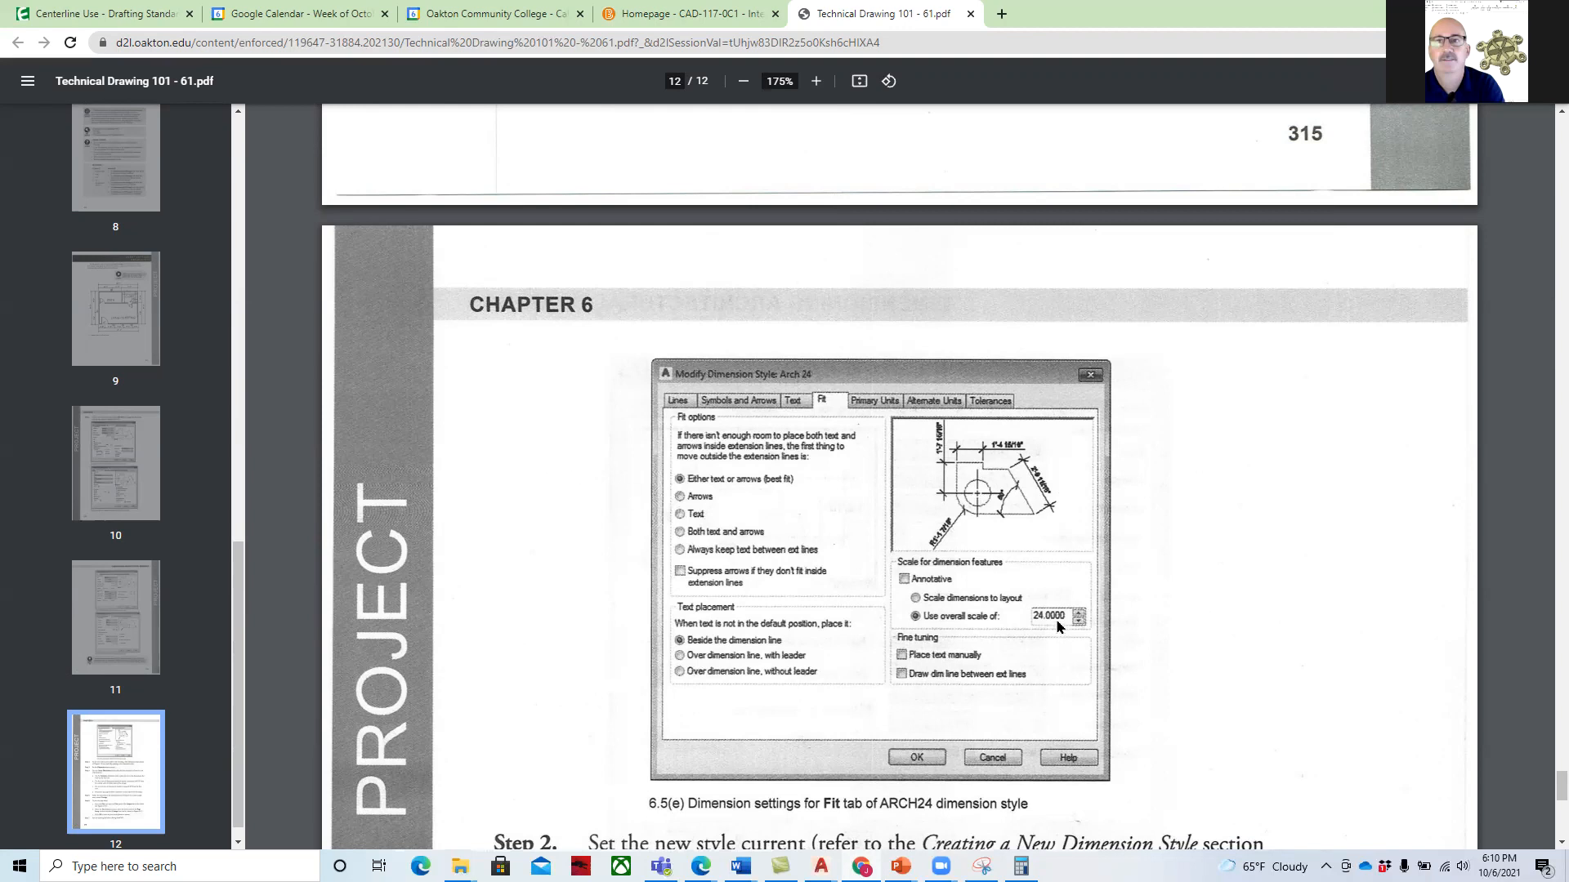
# Read Steps 2 through 7 of Project 6.1 on dimension placement, row spacing, and plotting the Cottage page setup
pyautogui.scroll(-5, 1057, 625)
pyautogui.scroll(-1, 1057, 625)
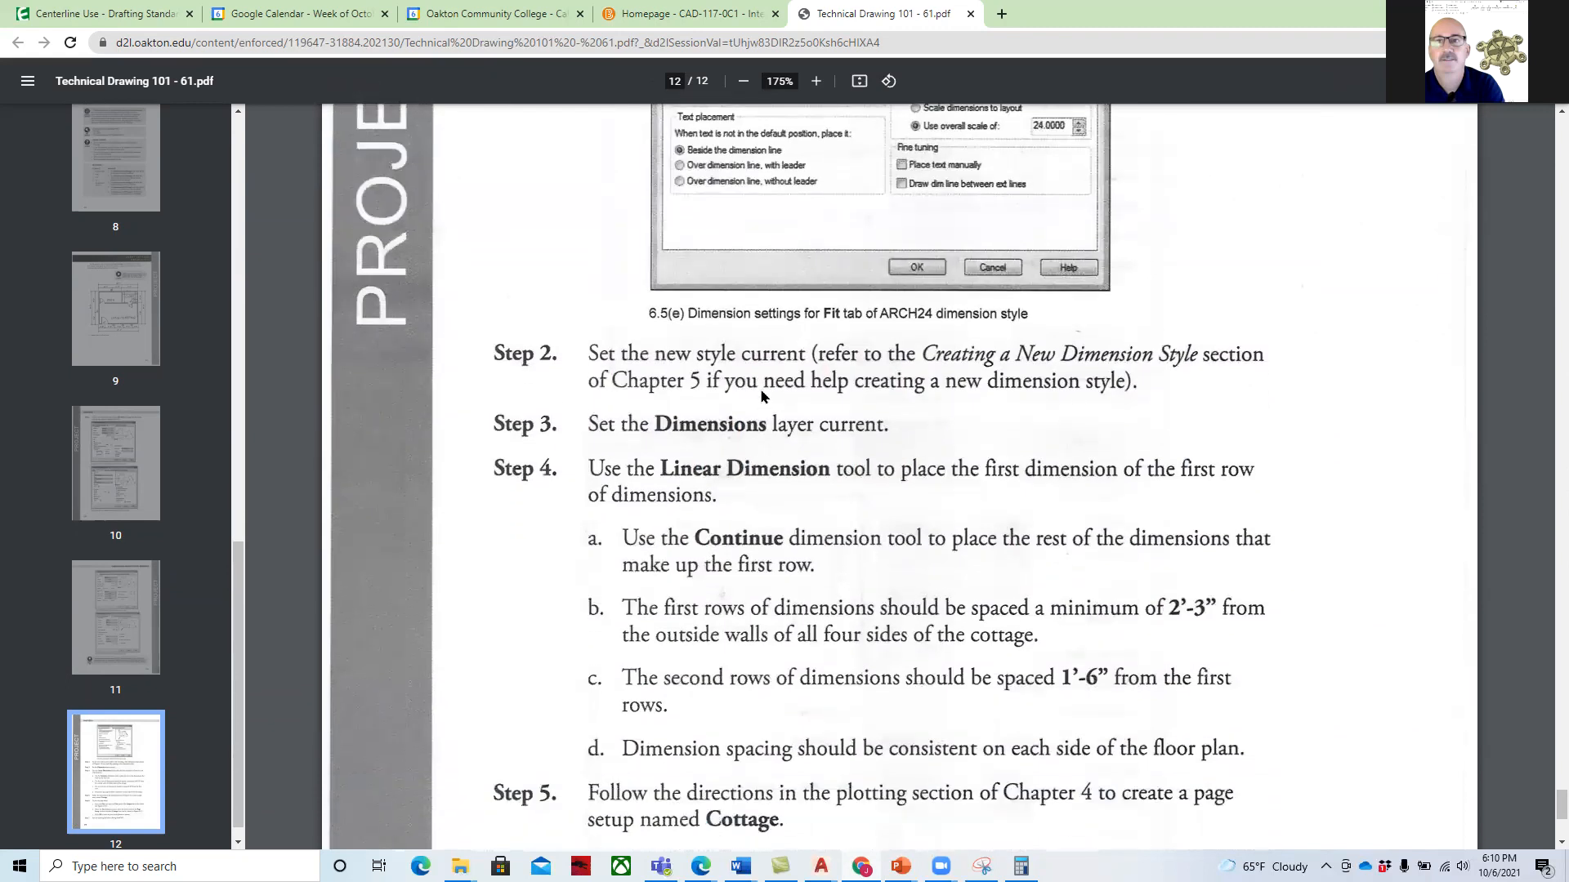
pyautogui.scroll(-5, 766, 433)
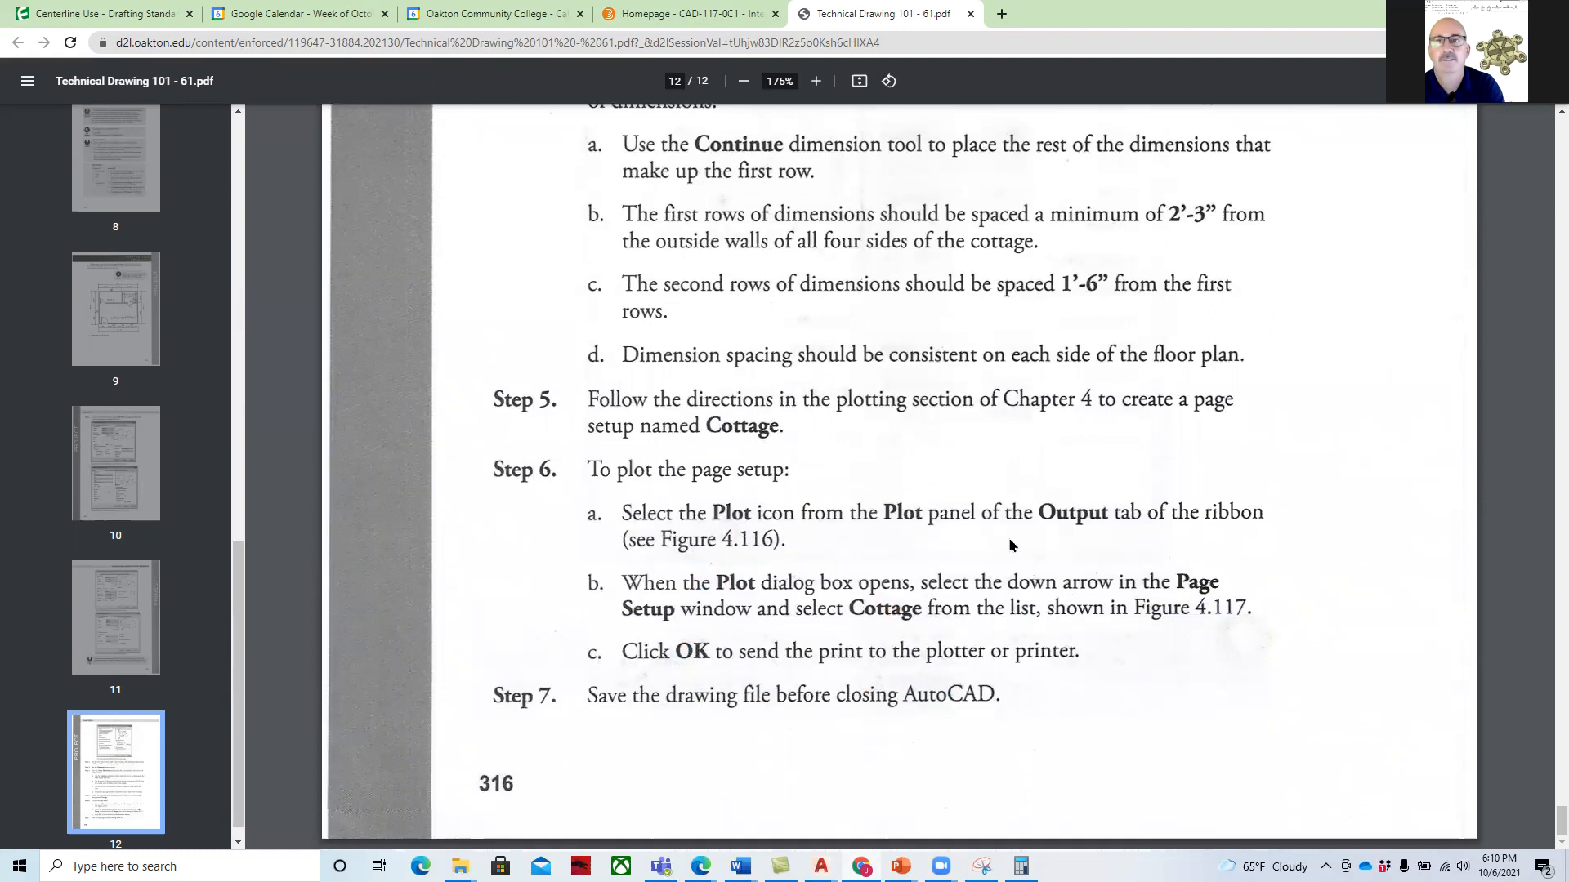
# Open the Chapter 9 - Technical Drawing 101 reading from the course homepage, enlarge it to 150%, and view the chapter objectives
pyautogui.click(691, 18)
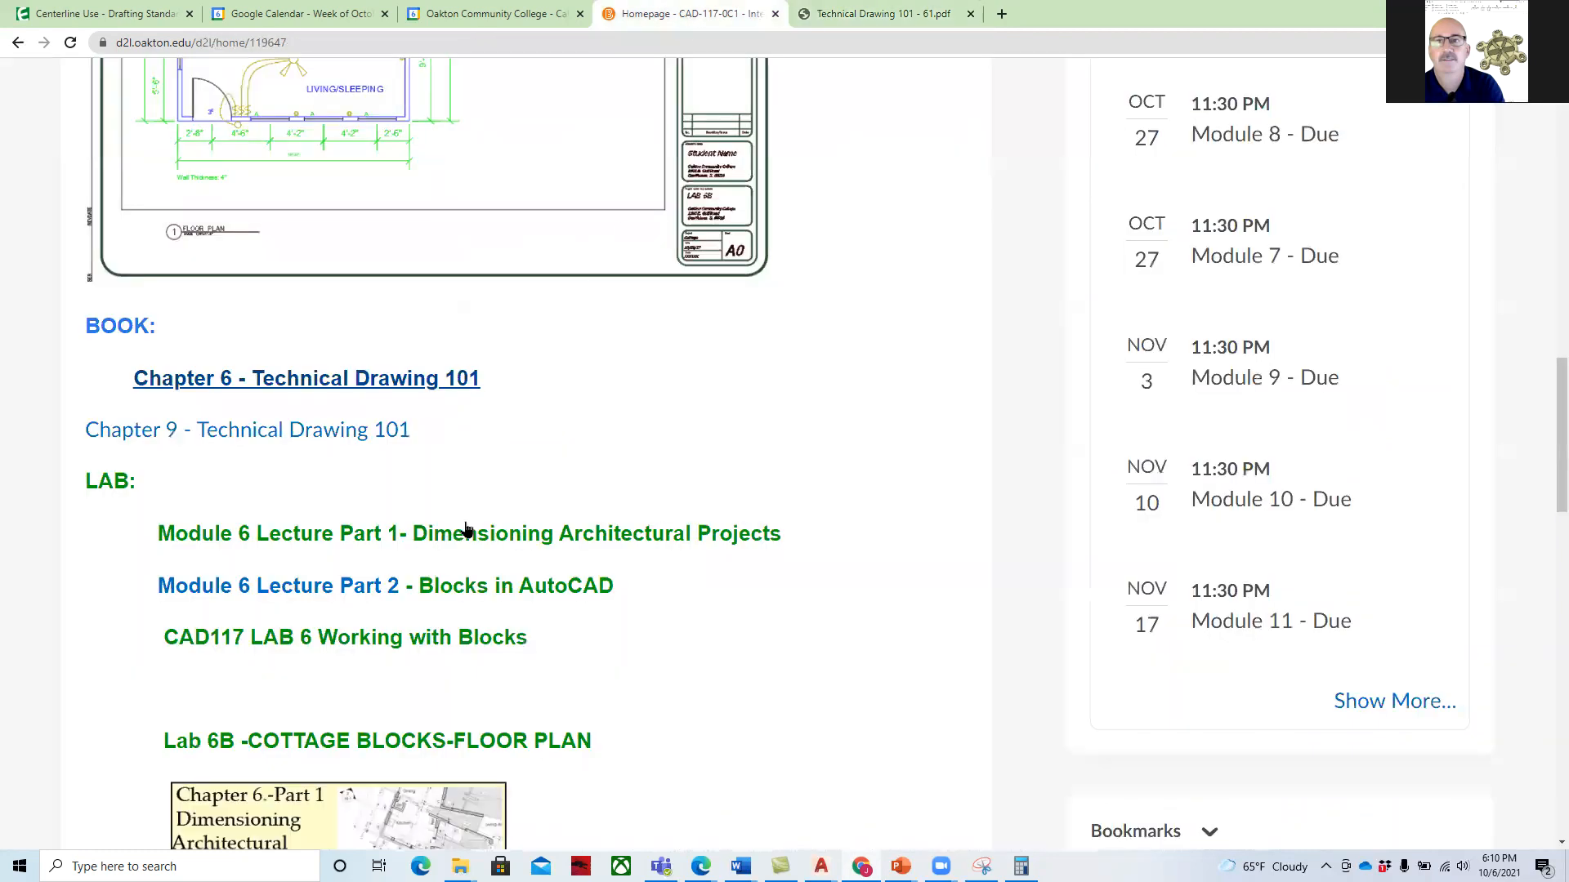
pyautogui.click(335, 433)
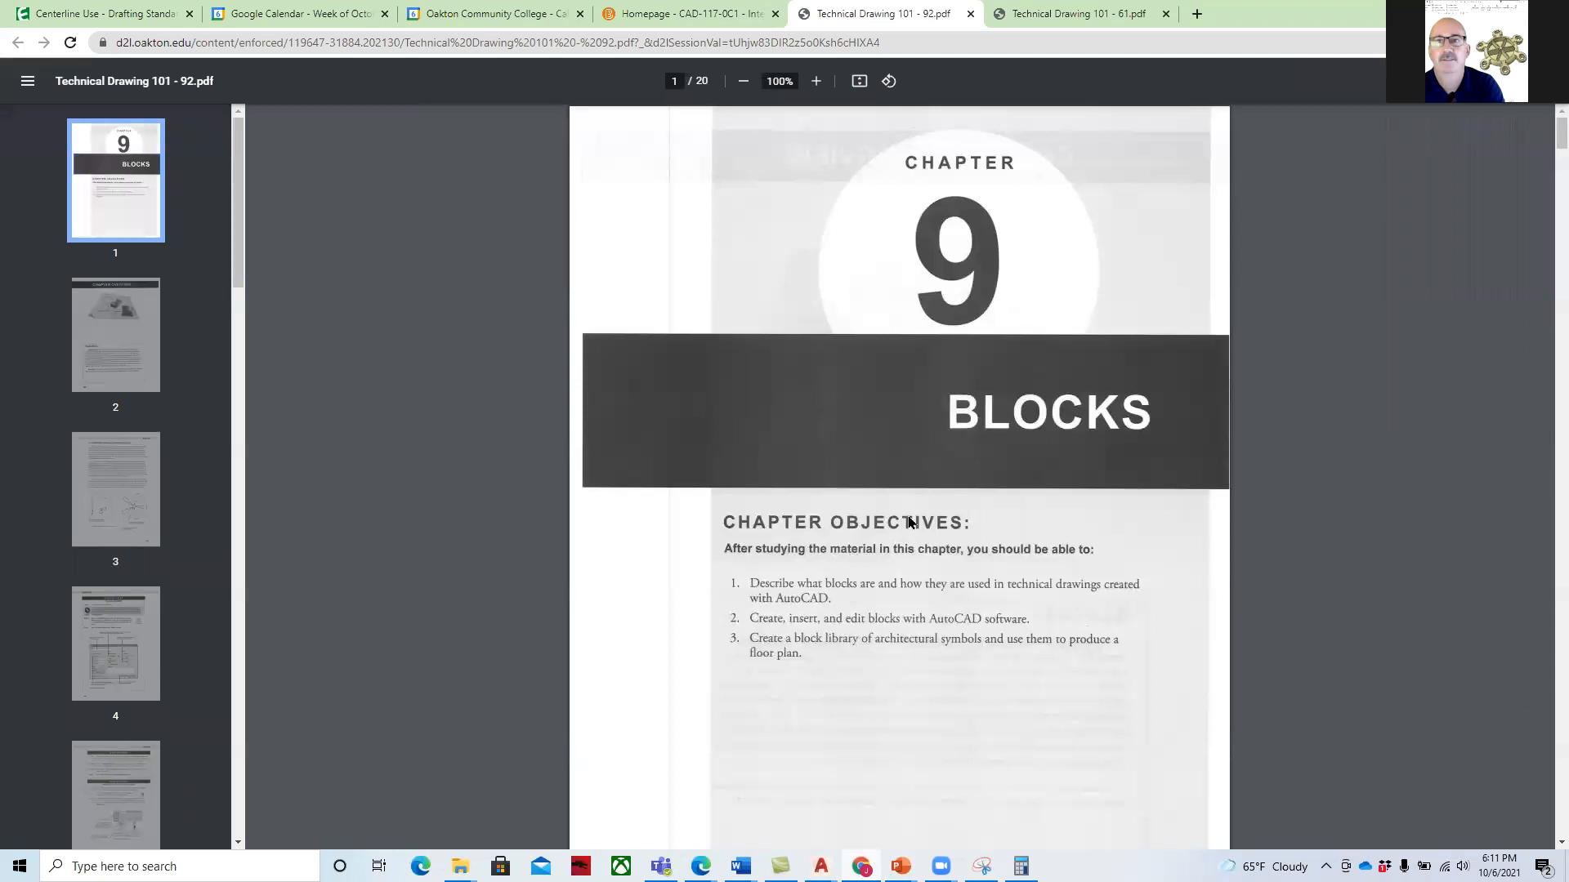
pyautogui.click(815, 81)
pyautogui.click(815, 81)
pyautogui.click(815, 81)
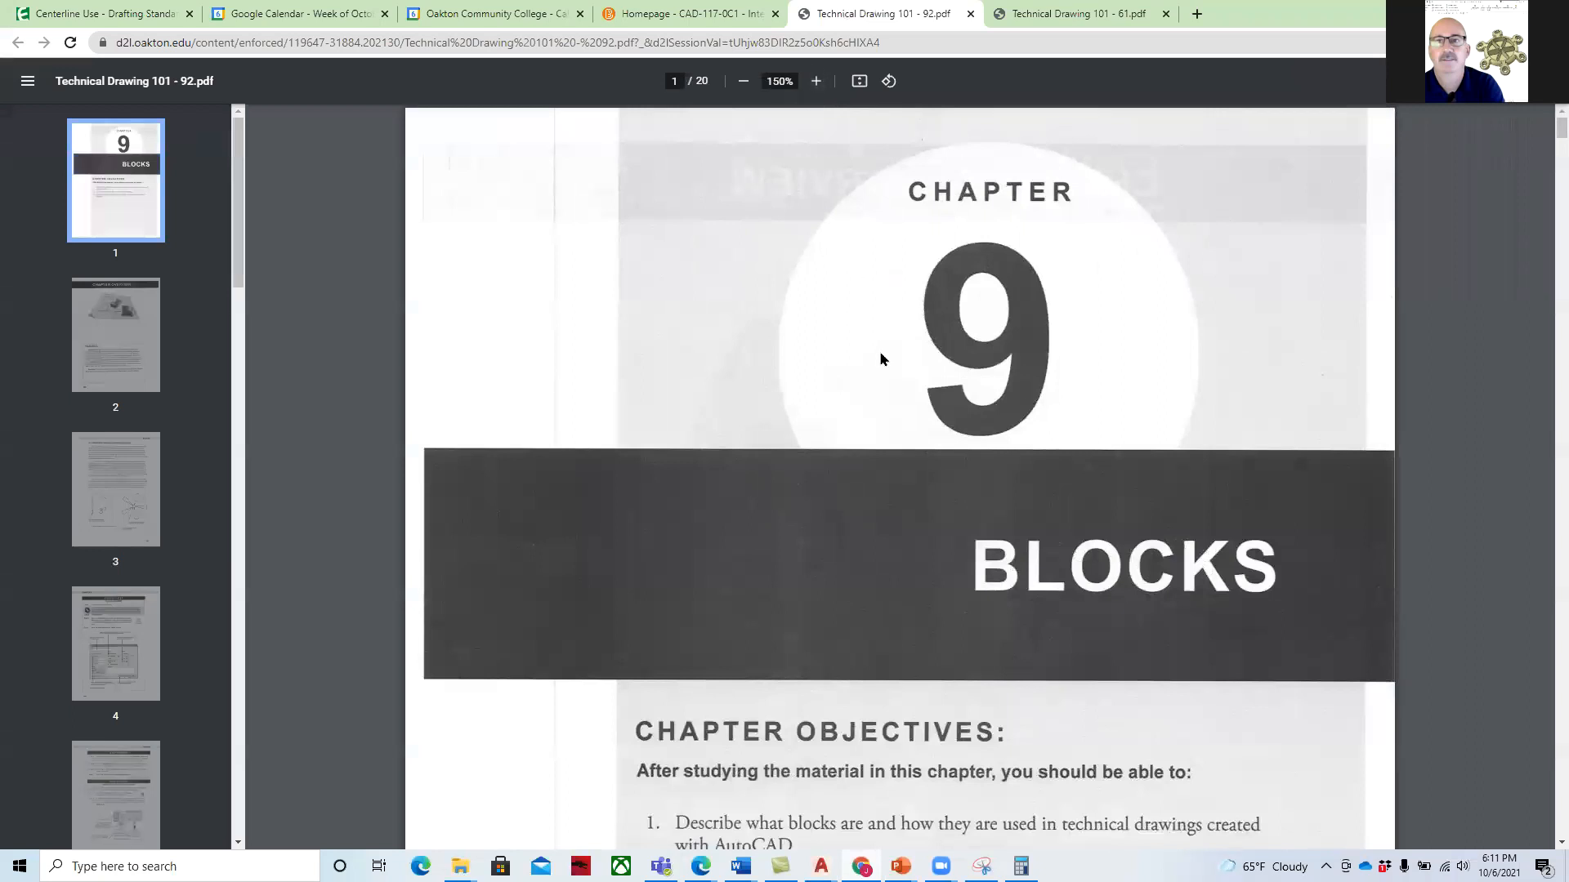
pyautogui.scroll(-5, 909, 402)
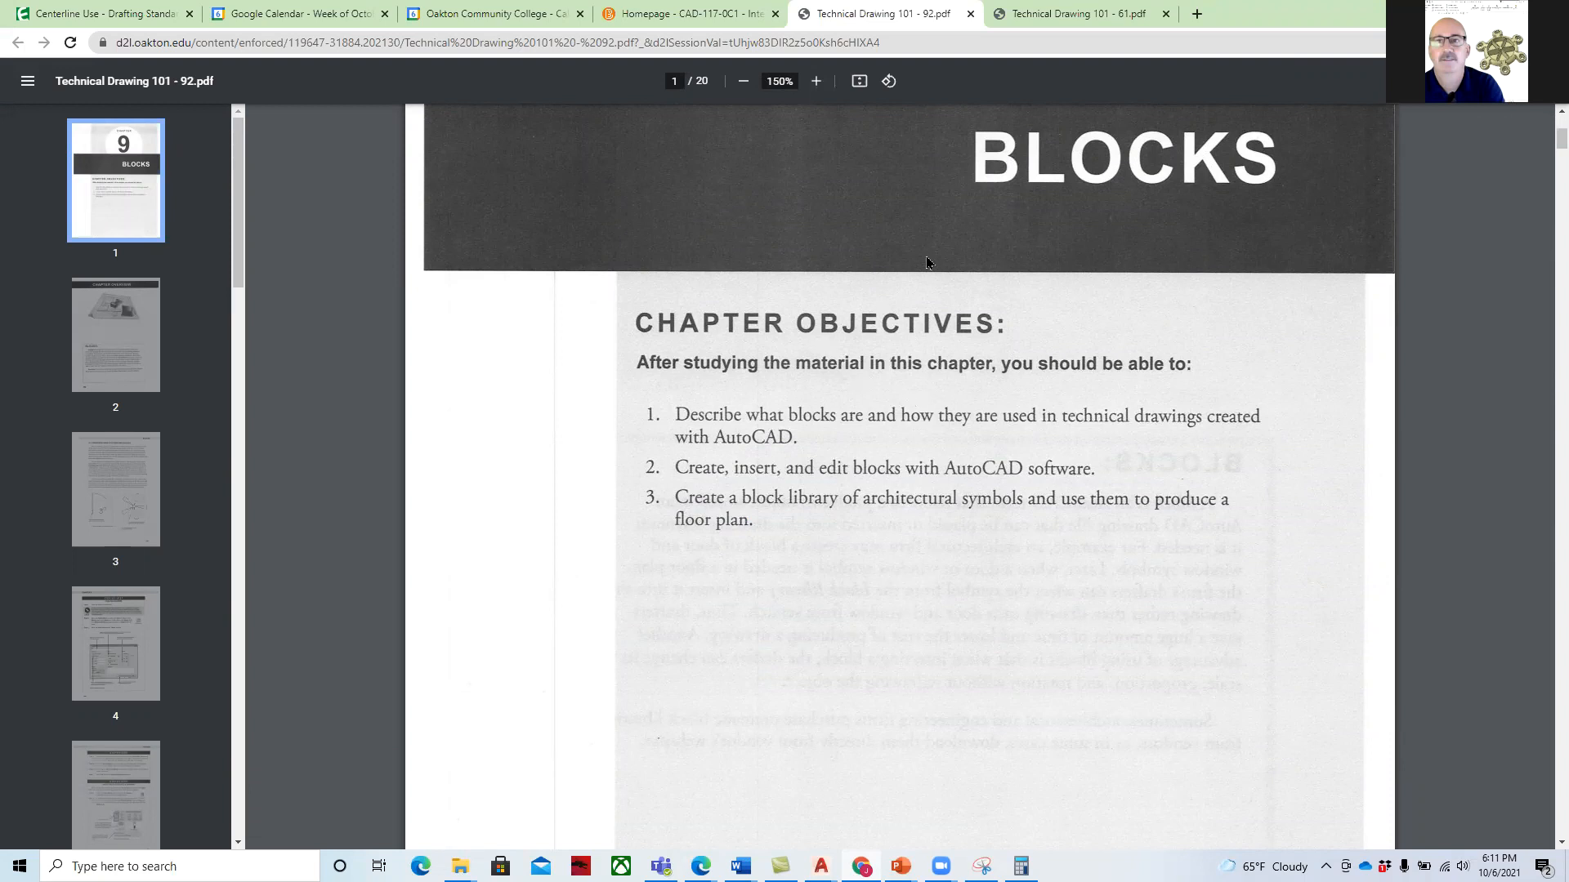
# Search Google for "drafting templates" in a new tab and view the Arroyner 11-piece template set on Amazon
pyautogui.click(1197, 14)
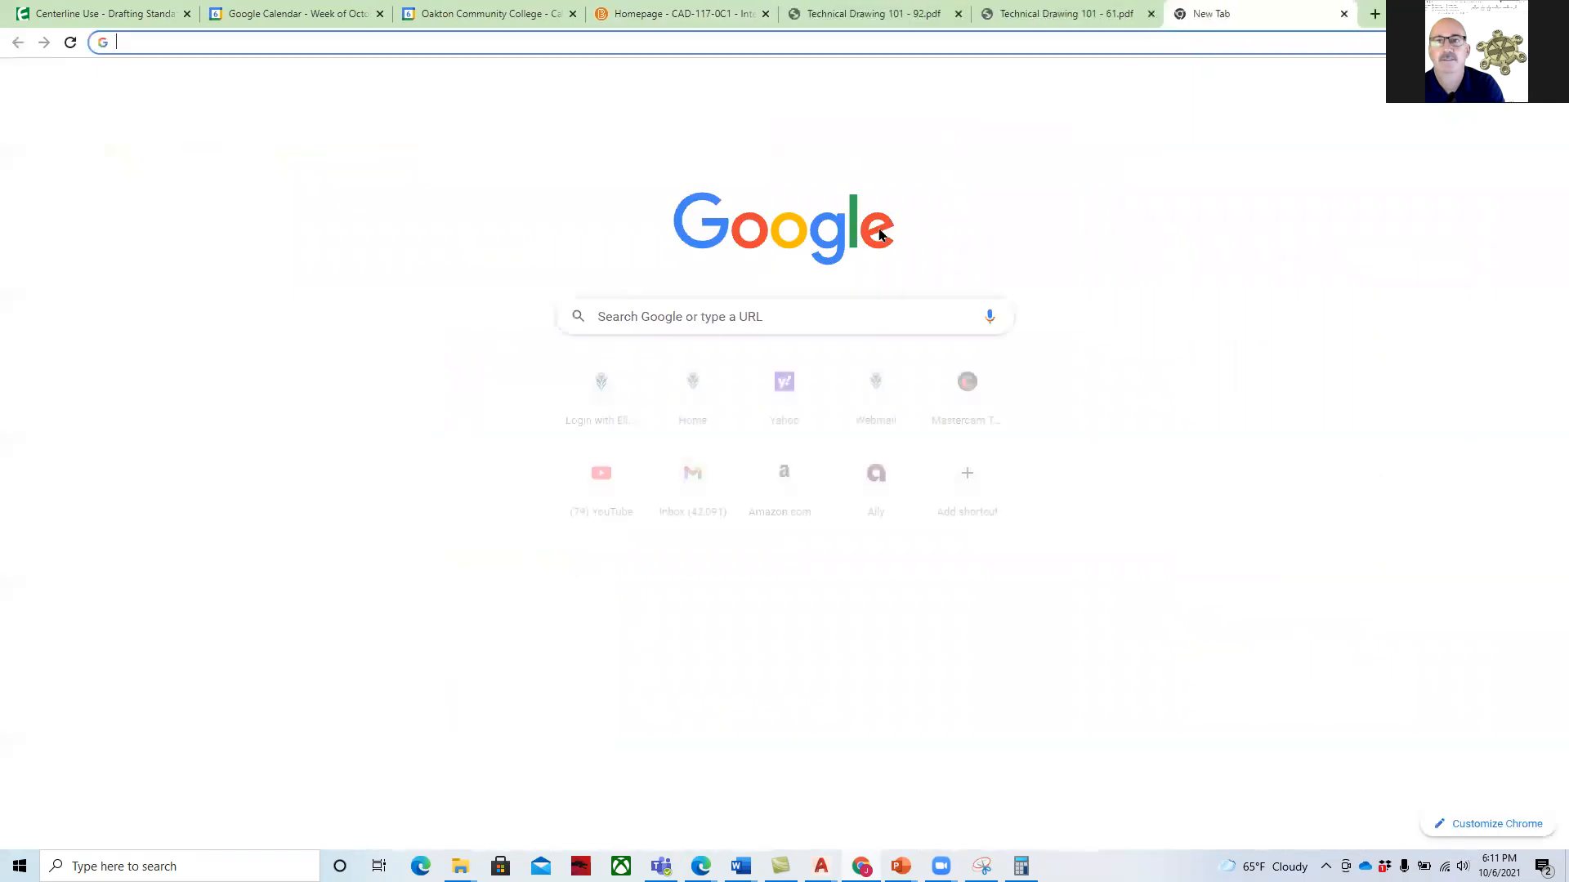
pyautogui.click(744, 317)
pyautogui.write('dra')
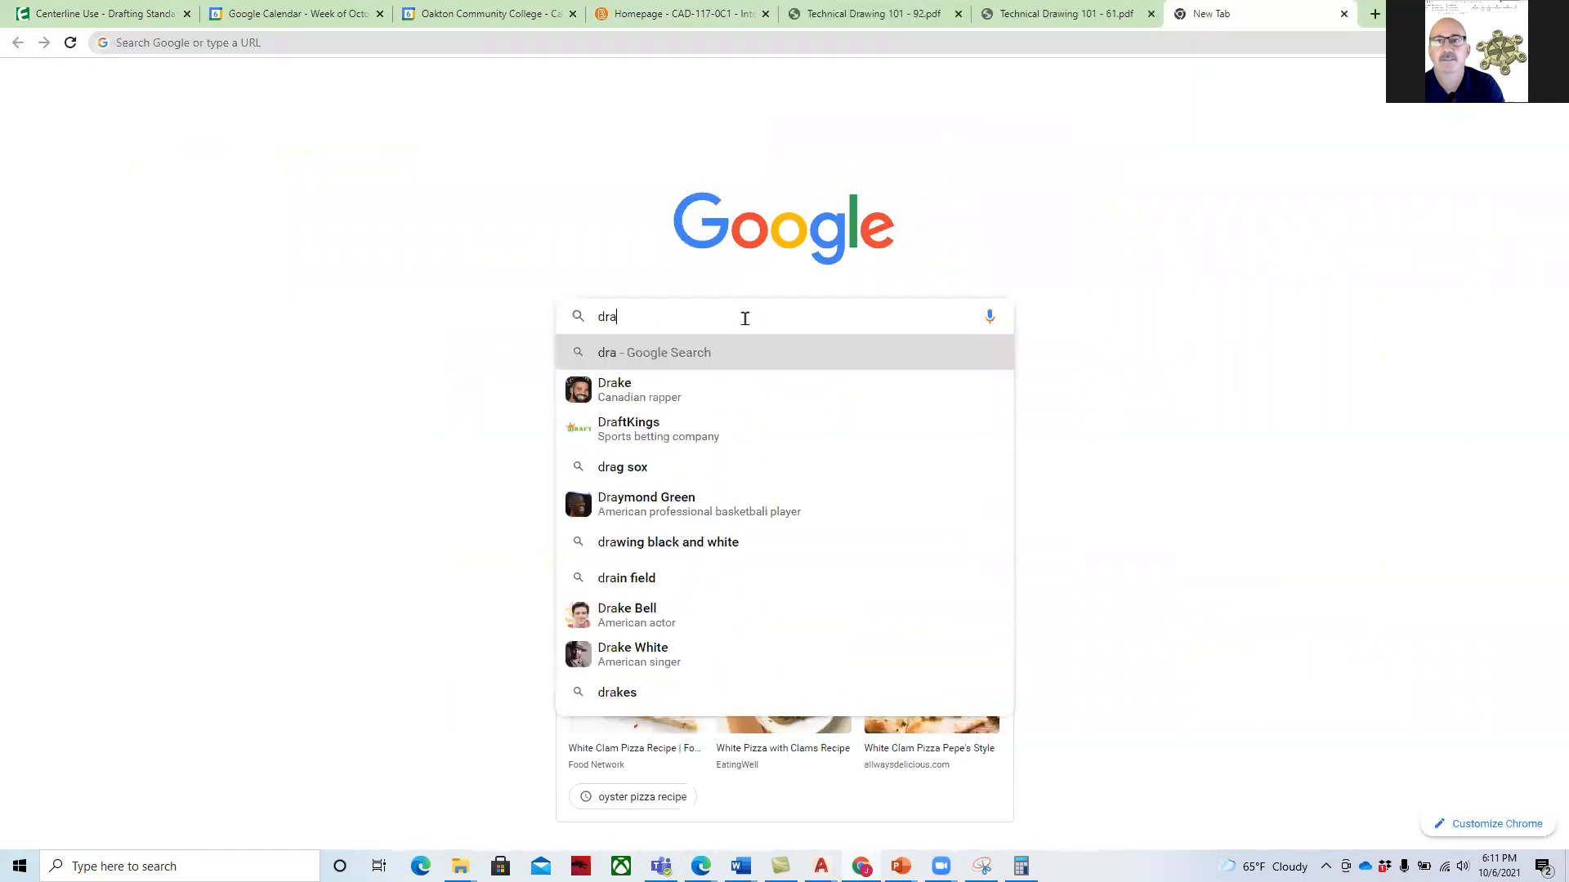
pyautogui.write('fting templates')
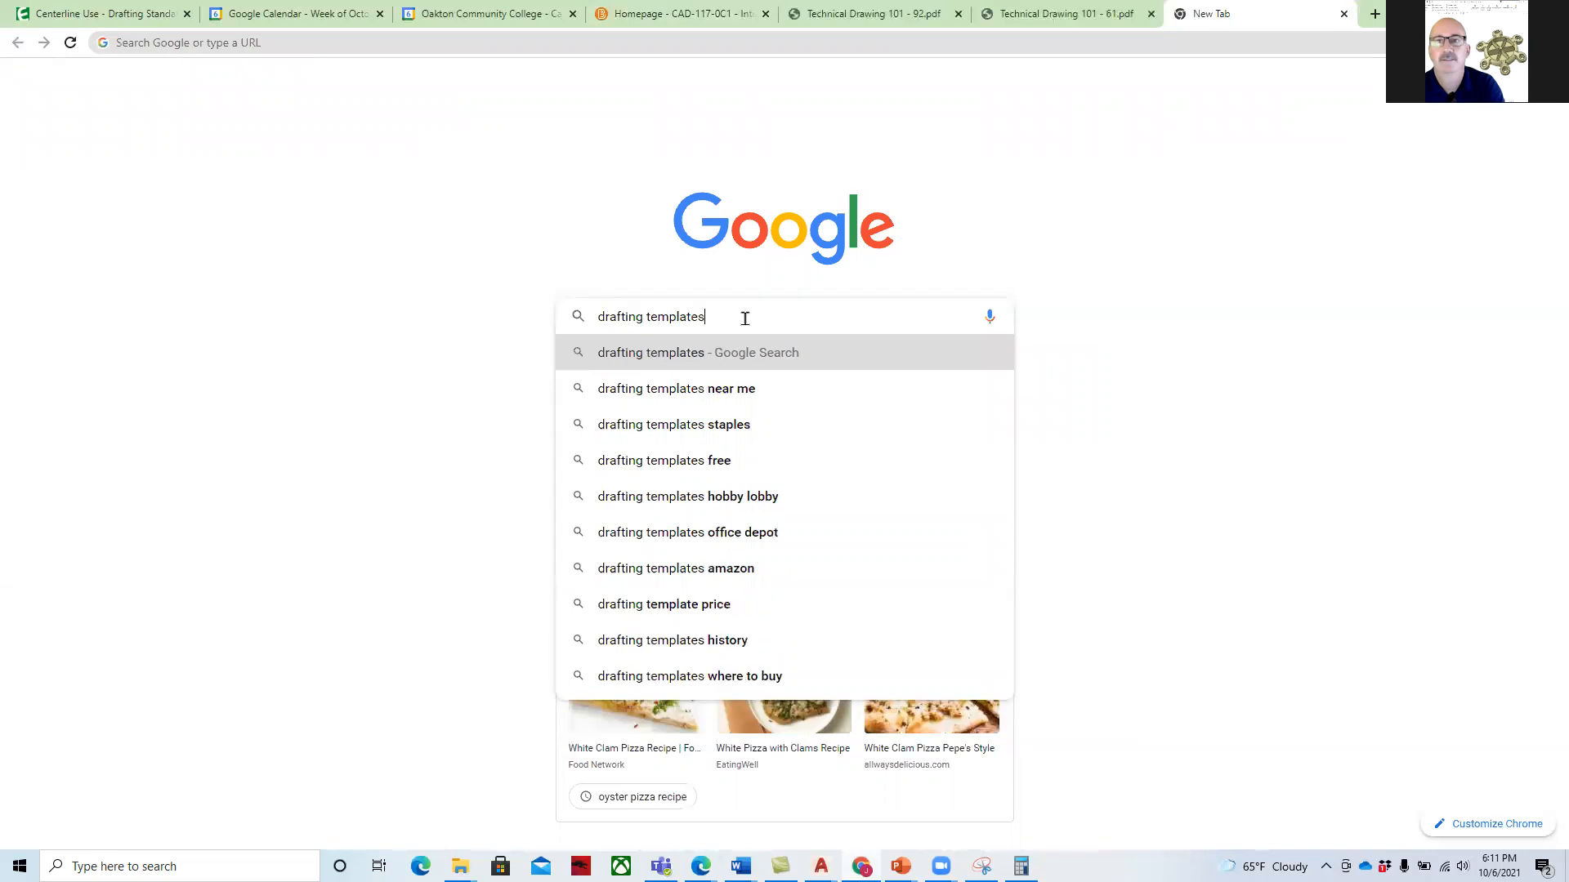
pyautogui.press('Return')
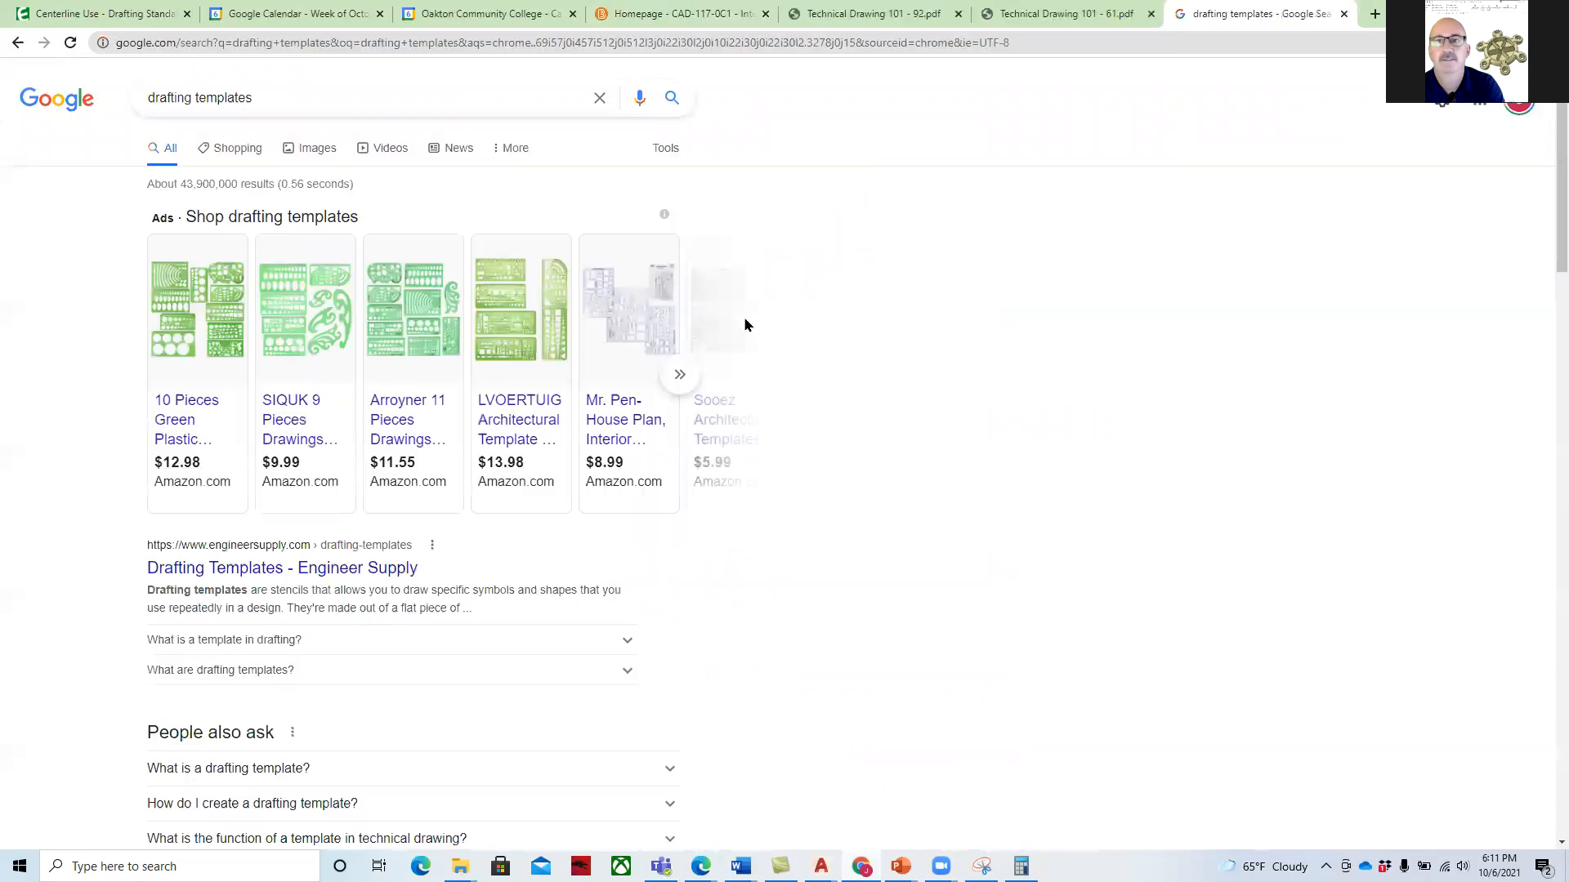
pyautogui.click(427, 347)
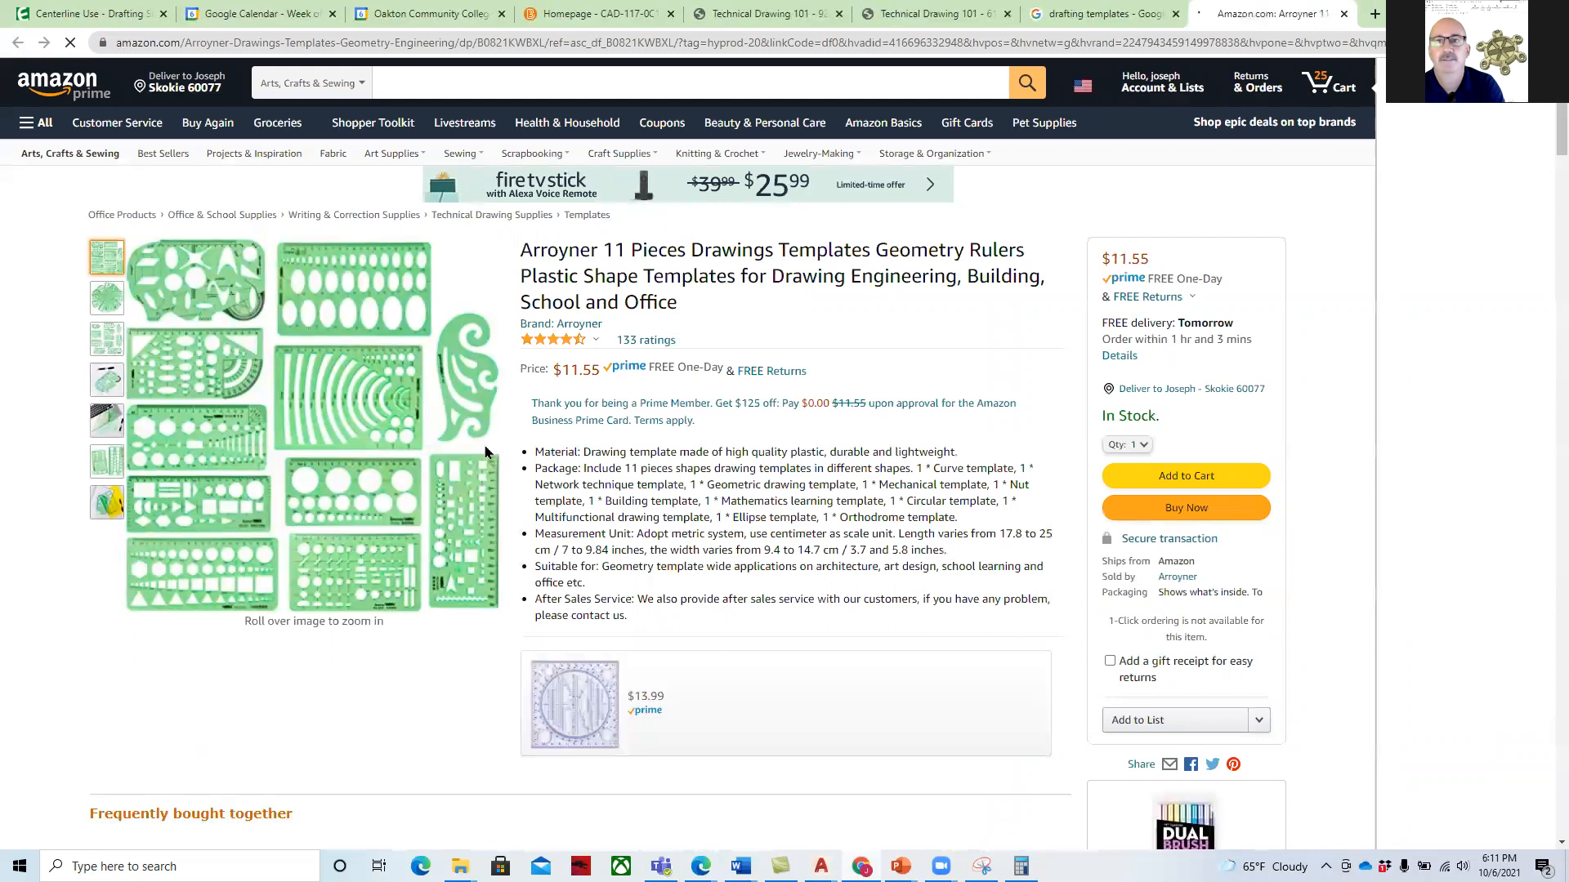
pyautogui.moveTo(182, 376)
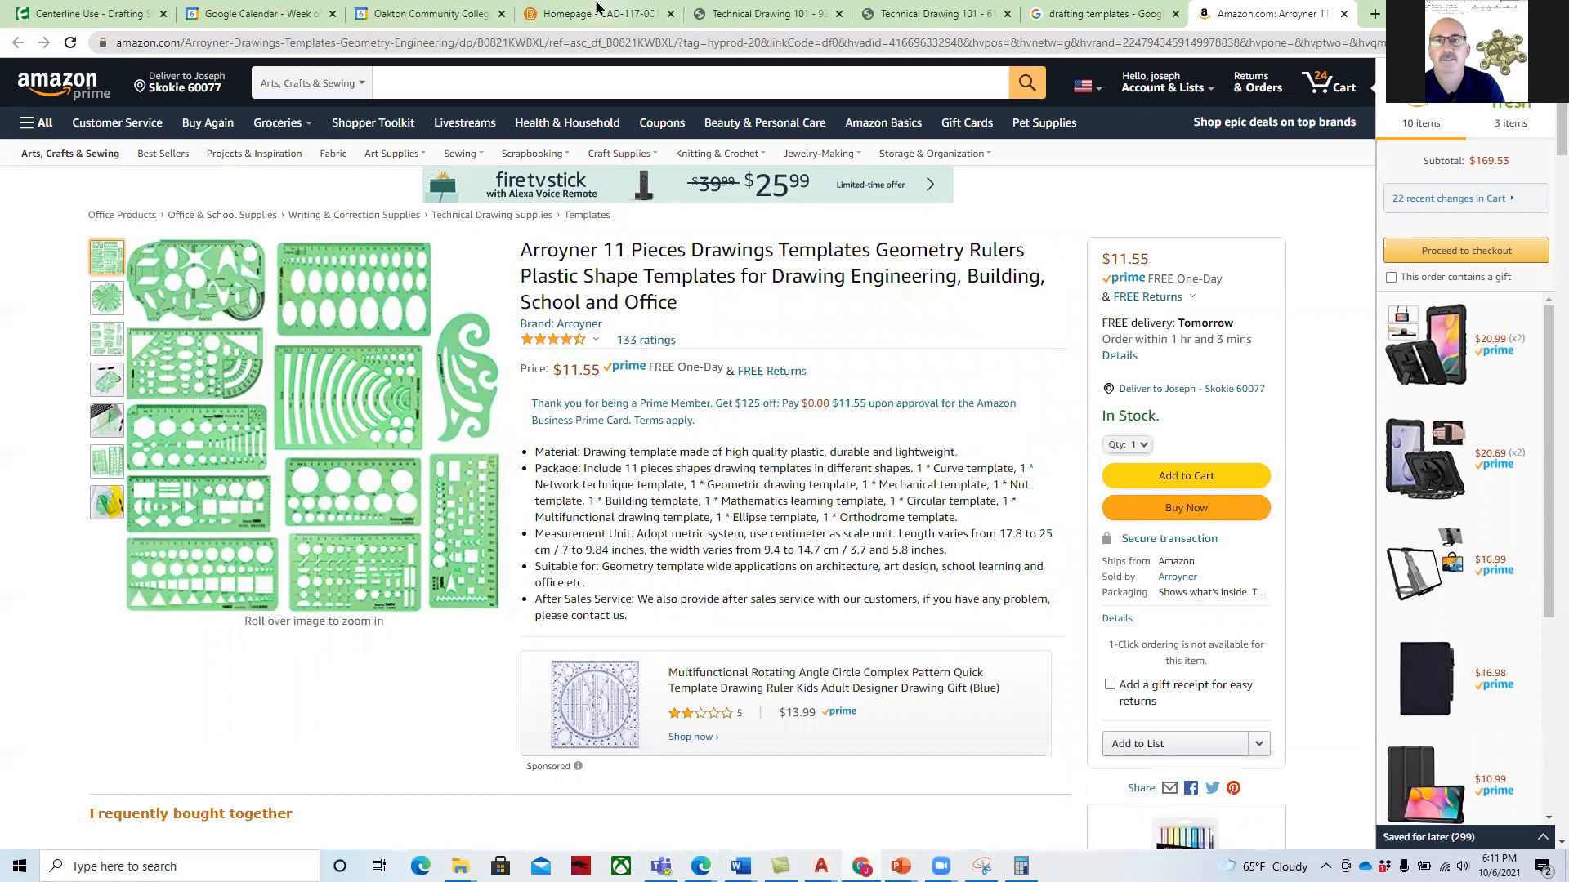
# Return to the Chapter 9 reading and examine the blocks overview, section 9.1, and the base point Figures 9.1 and 9.2
pyautogui.click(773, 14)
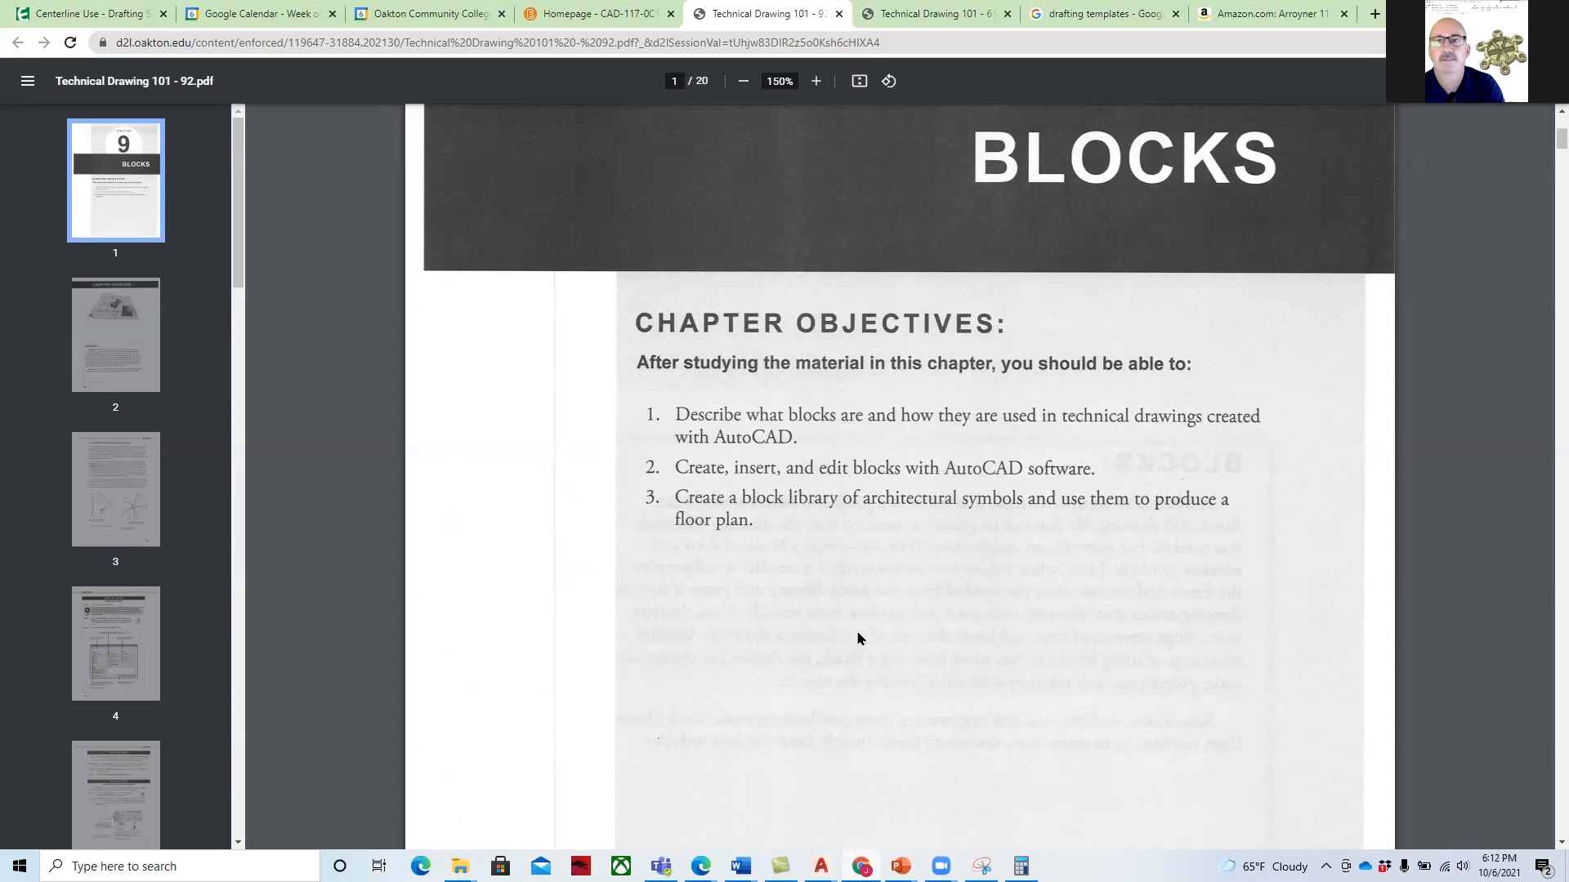
pyautogui.scroll(-10, 863, 642)
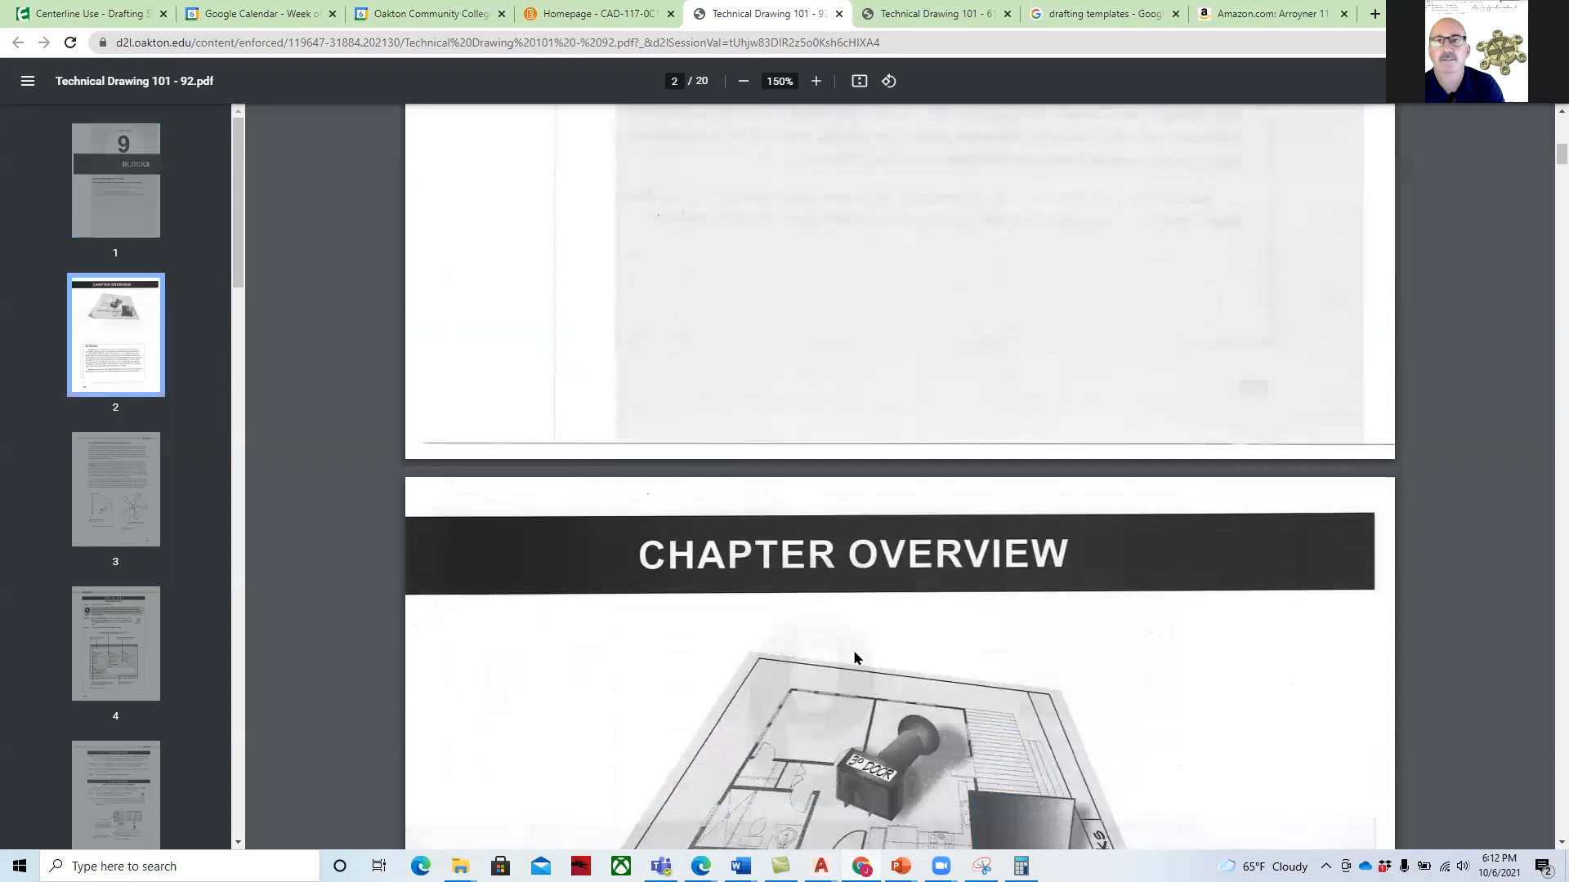
pyautogui.scroll(-5, 851, 674)
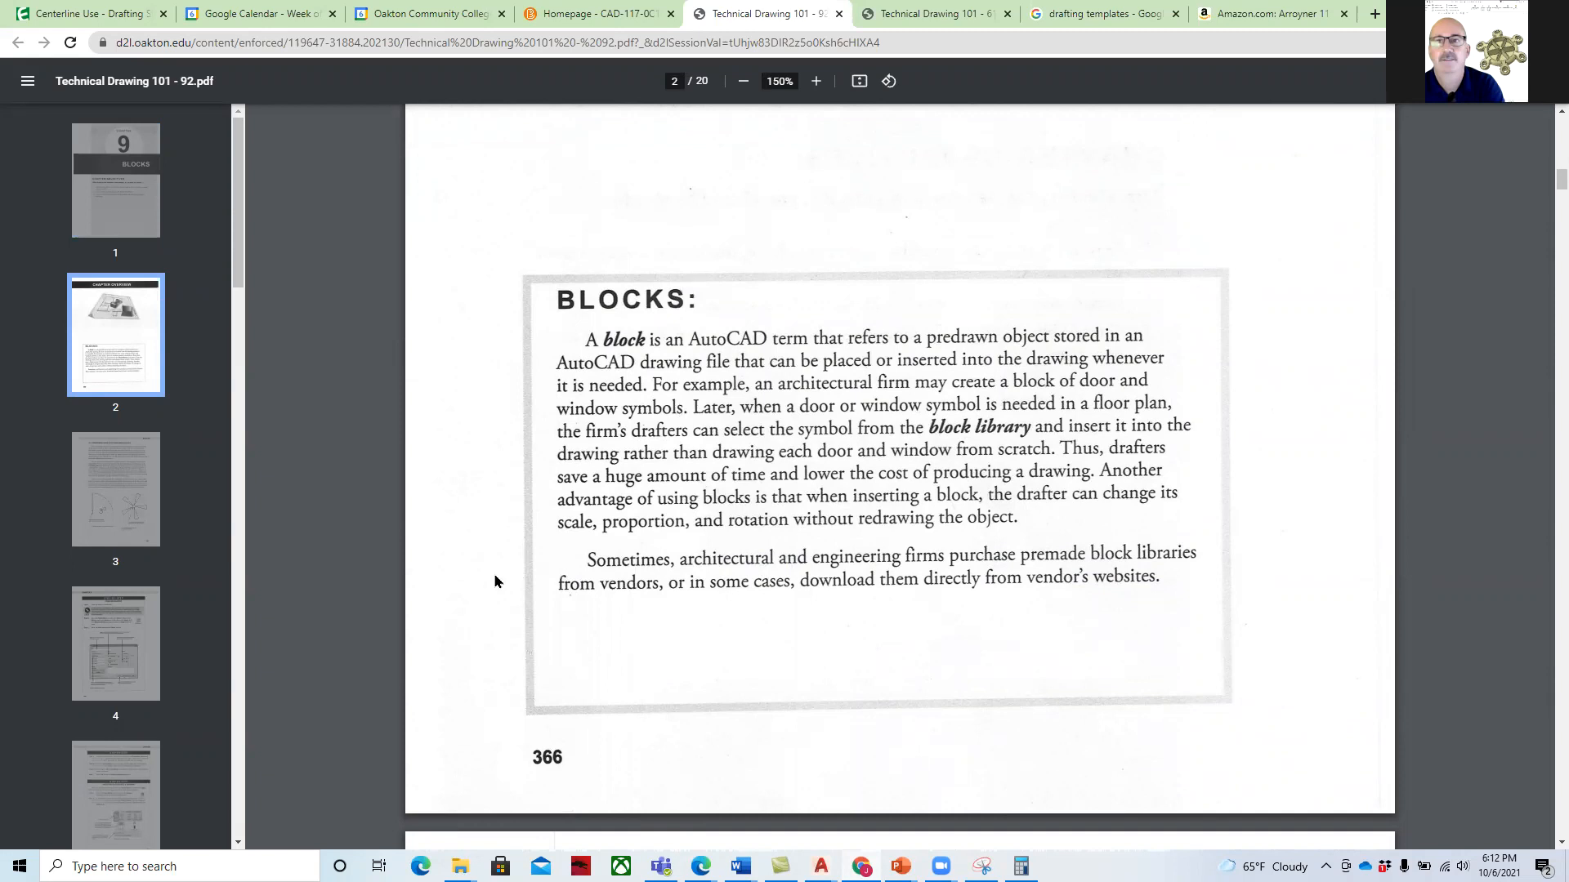
pyautogui.scroll(-6, 495, 577)
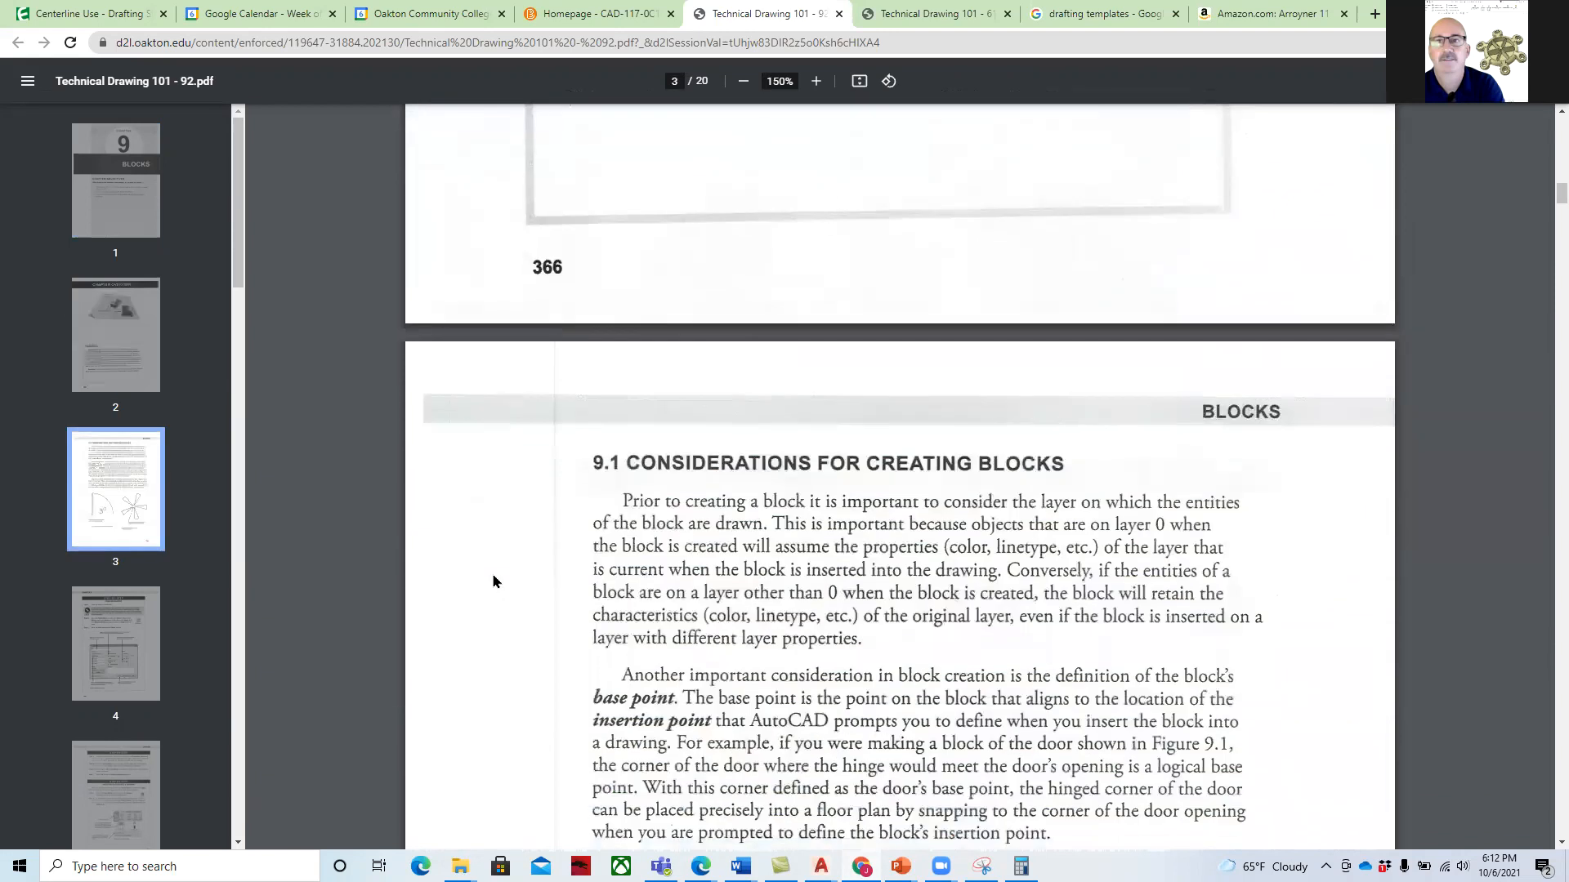
pyautogui.scroll(-3, 494, 581)
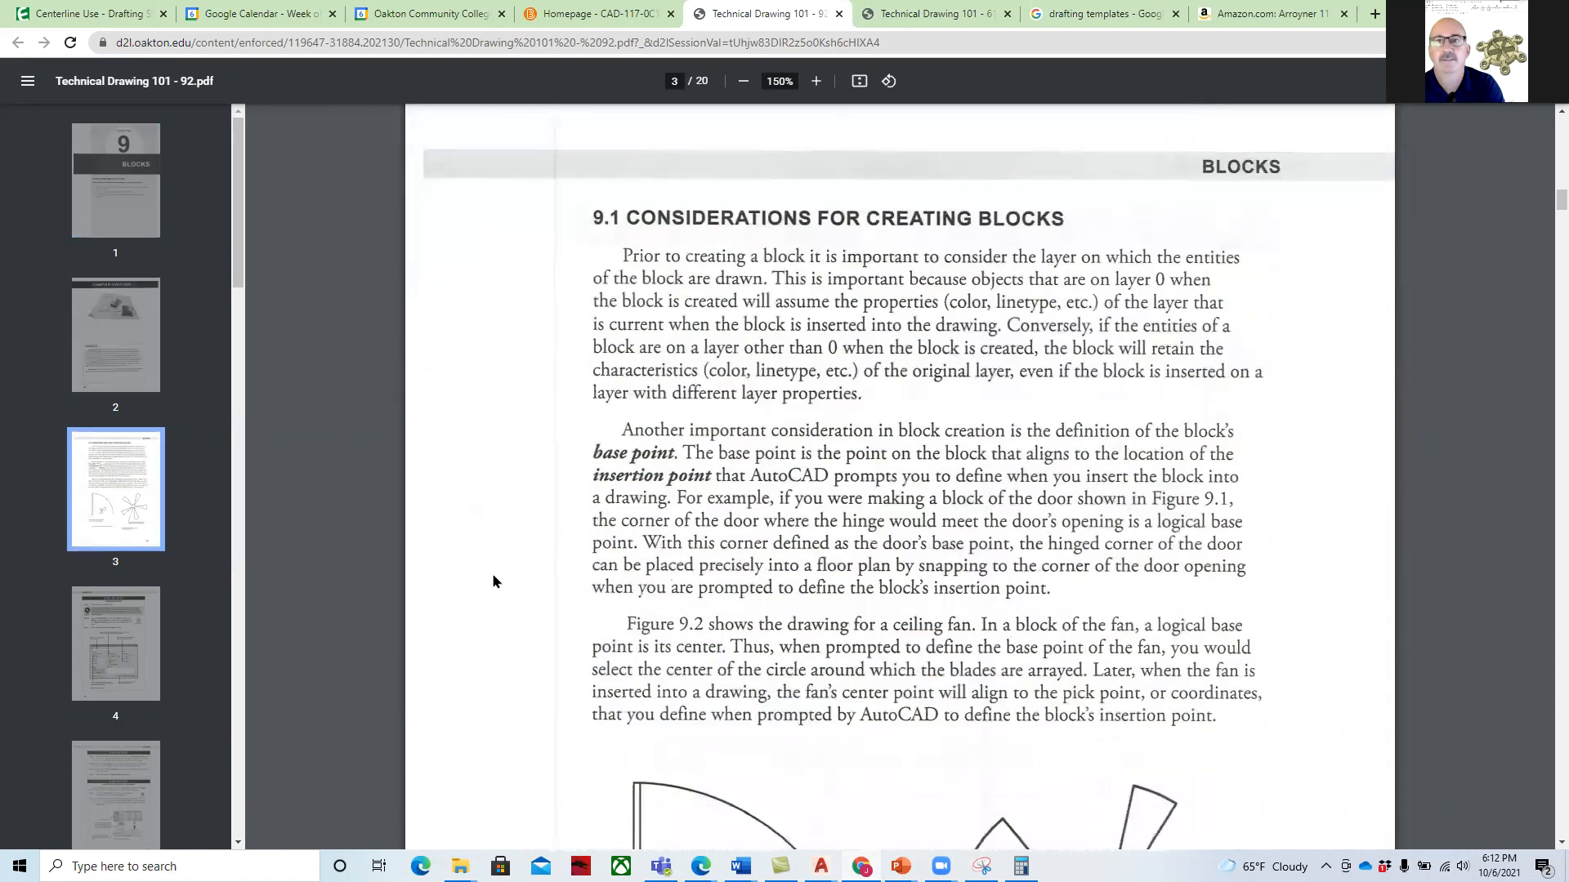
pyautogui.scroll(-5, 493, 581)
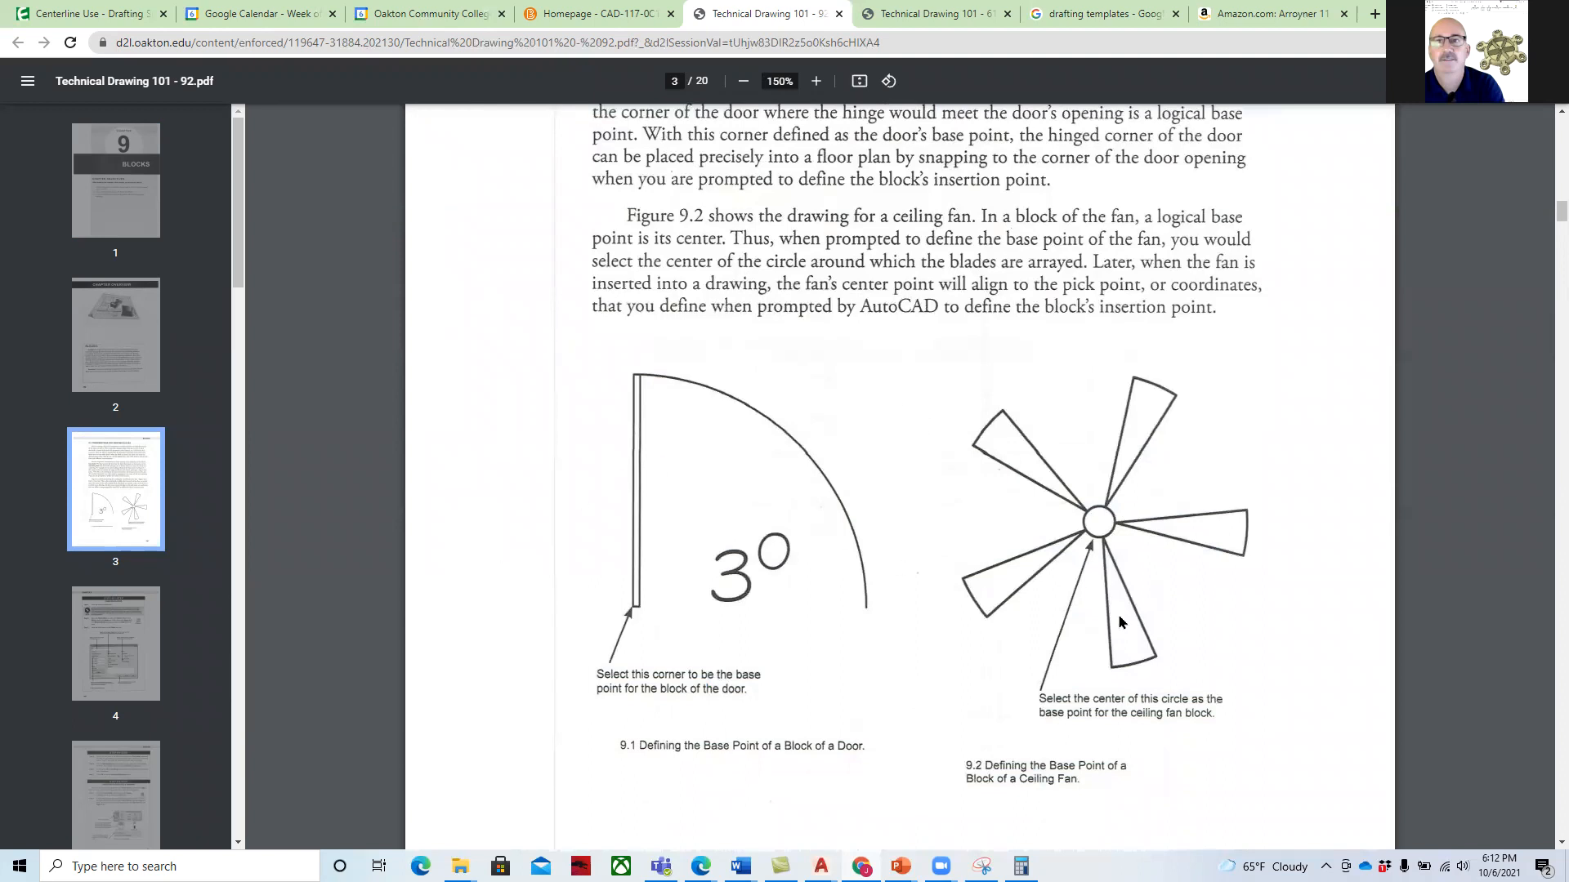
pyautogui.scroll(2, 761, 614)
pyautogui.scroll(-3, 761, 615)
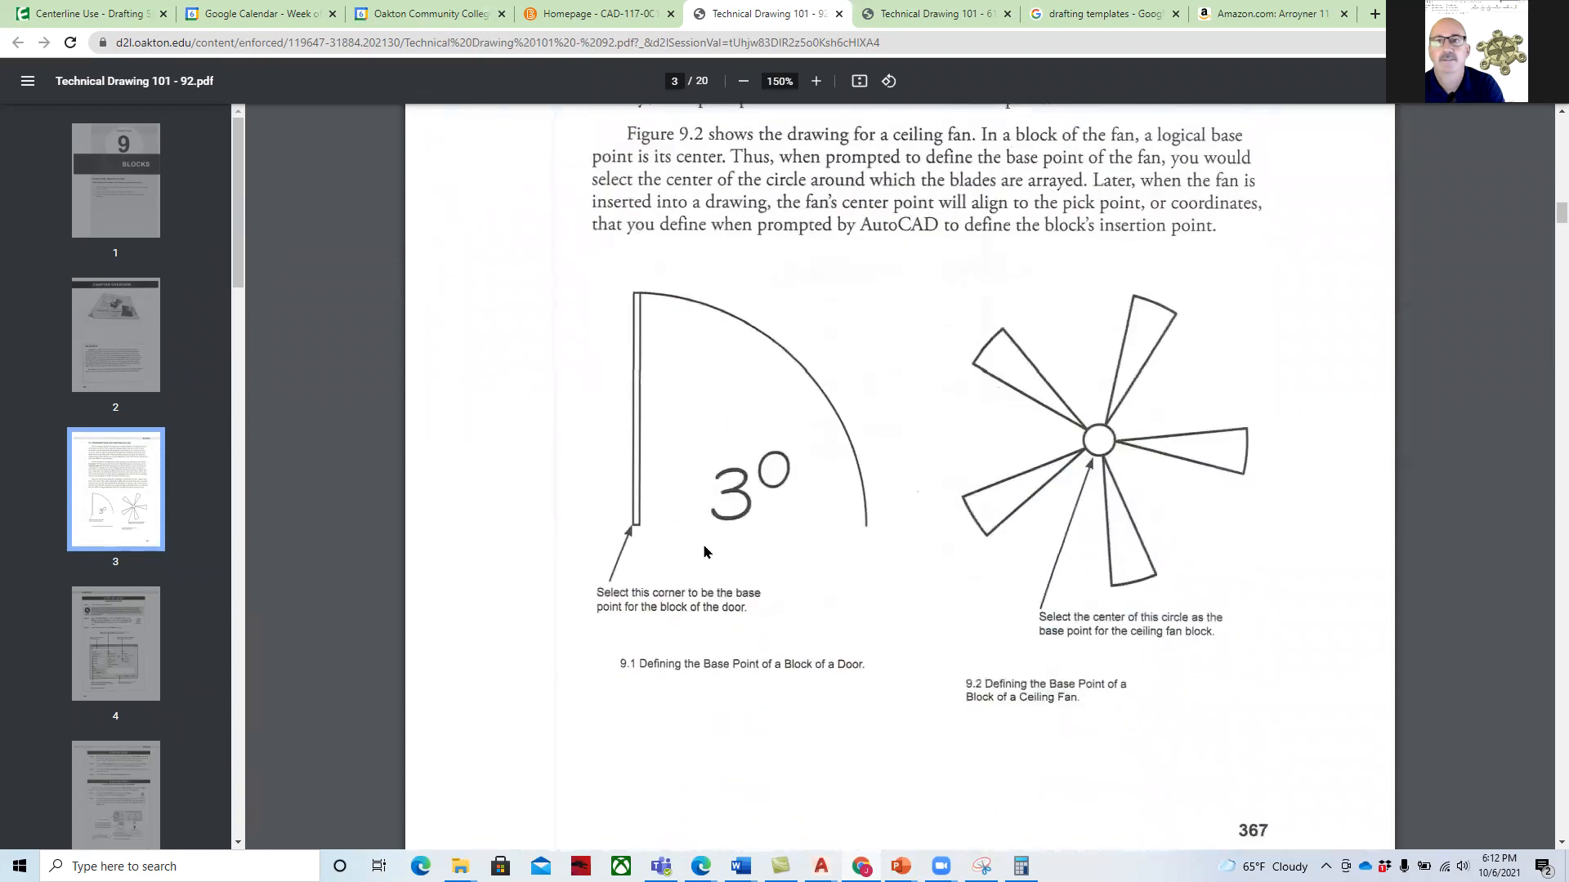
# Examine the step-by-step instructions for creating blocks, including the Block Definition dialog box in Figure 9.4
pyautogui.scroll(-10, 1113, 496)
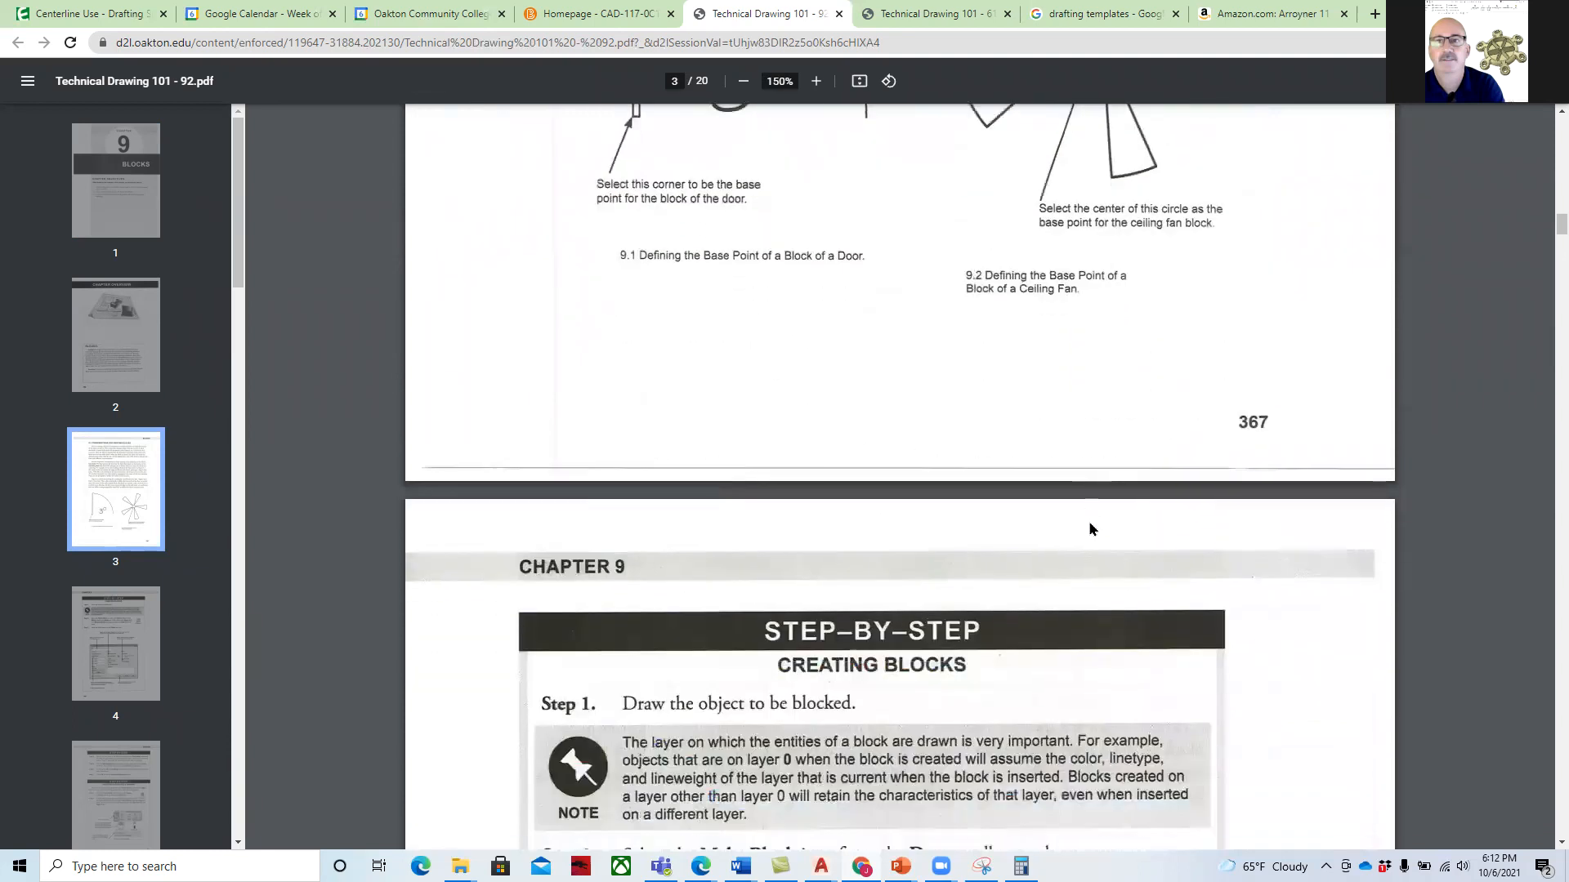
pyautogui.scroll(-4, 900, 460)
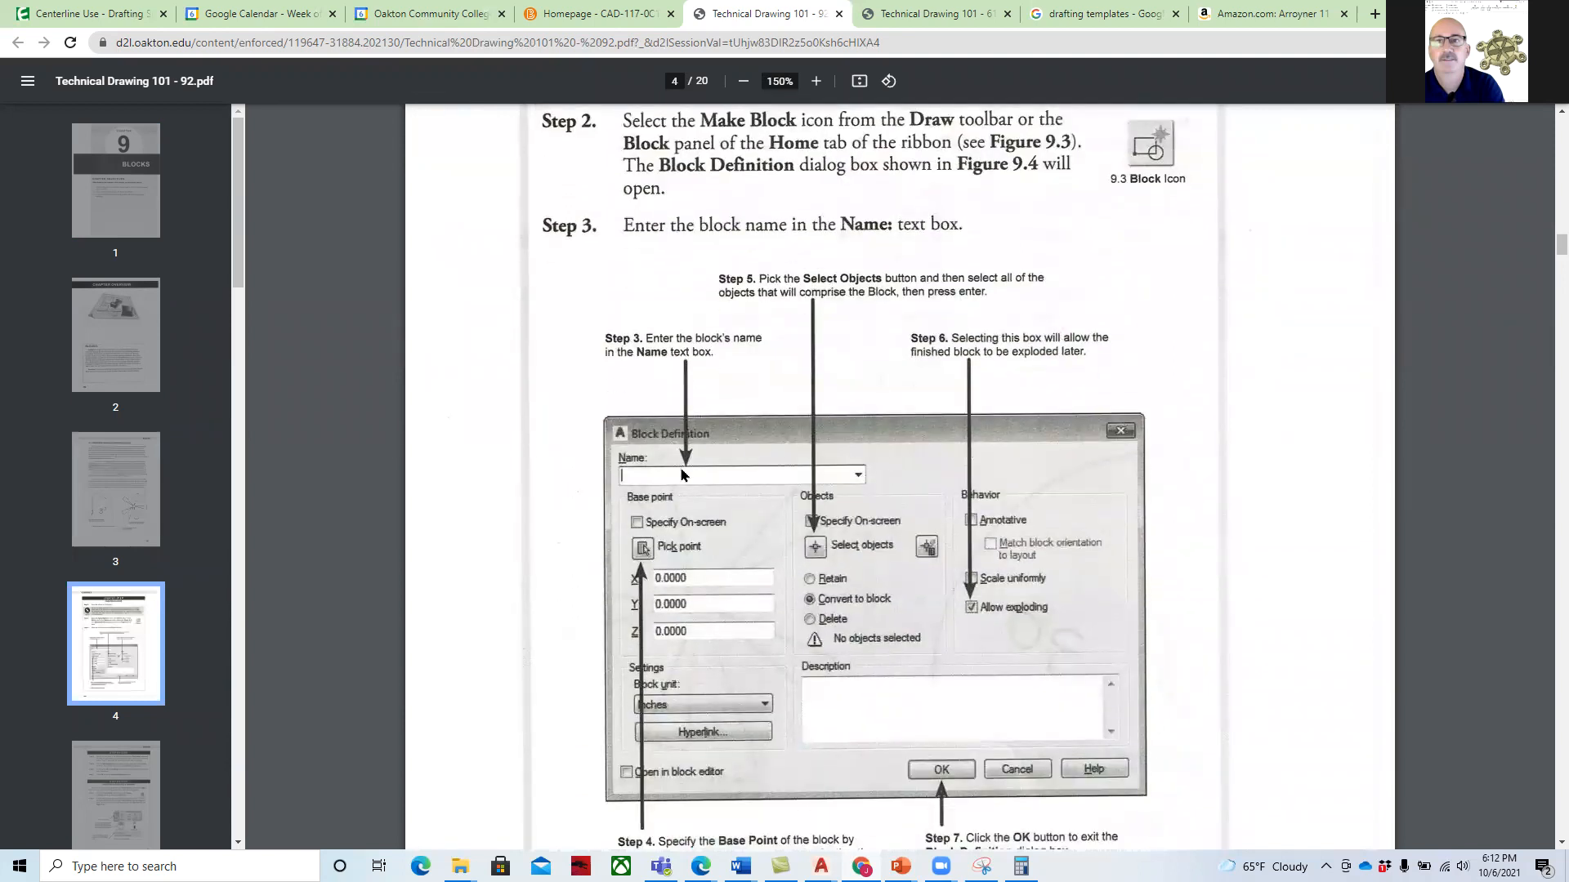
pyautogui.scroll(-1, 866, 574)
pyautogui.scroll(-15, 865, 575)
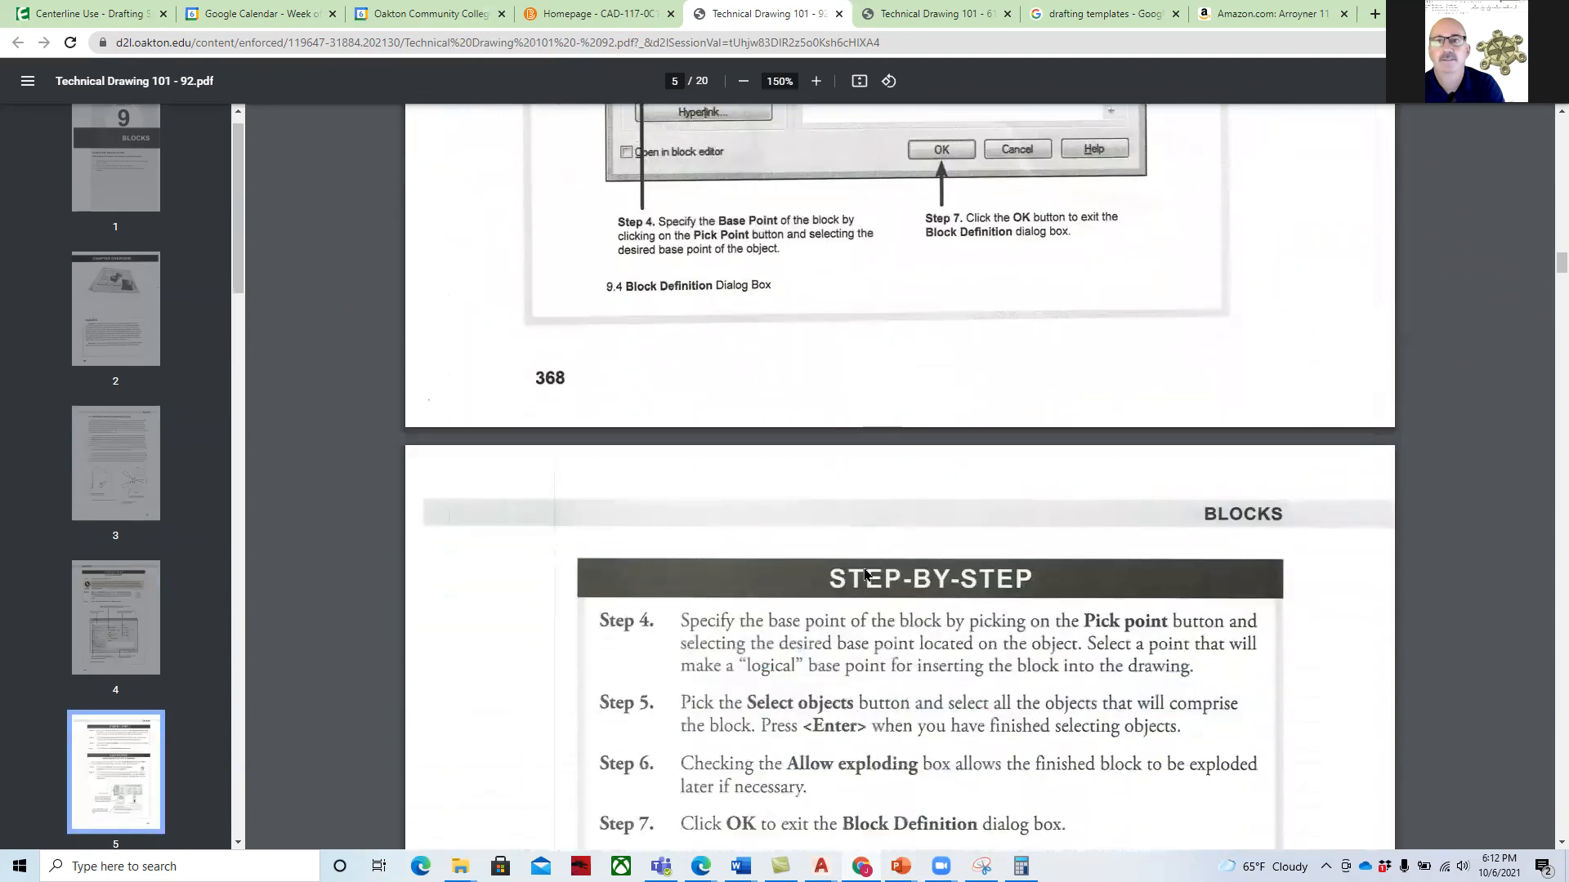
# Examine the block insertion instructions, the Insert drop-down in Figure 9.6, the Block Insertion Palette in Figure 9.7, and the Job Skill notes
pyautogui.scroll(-2, 866, 575)
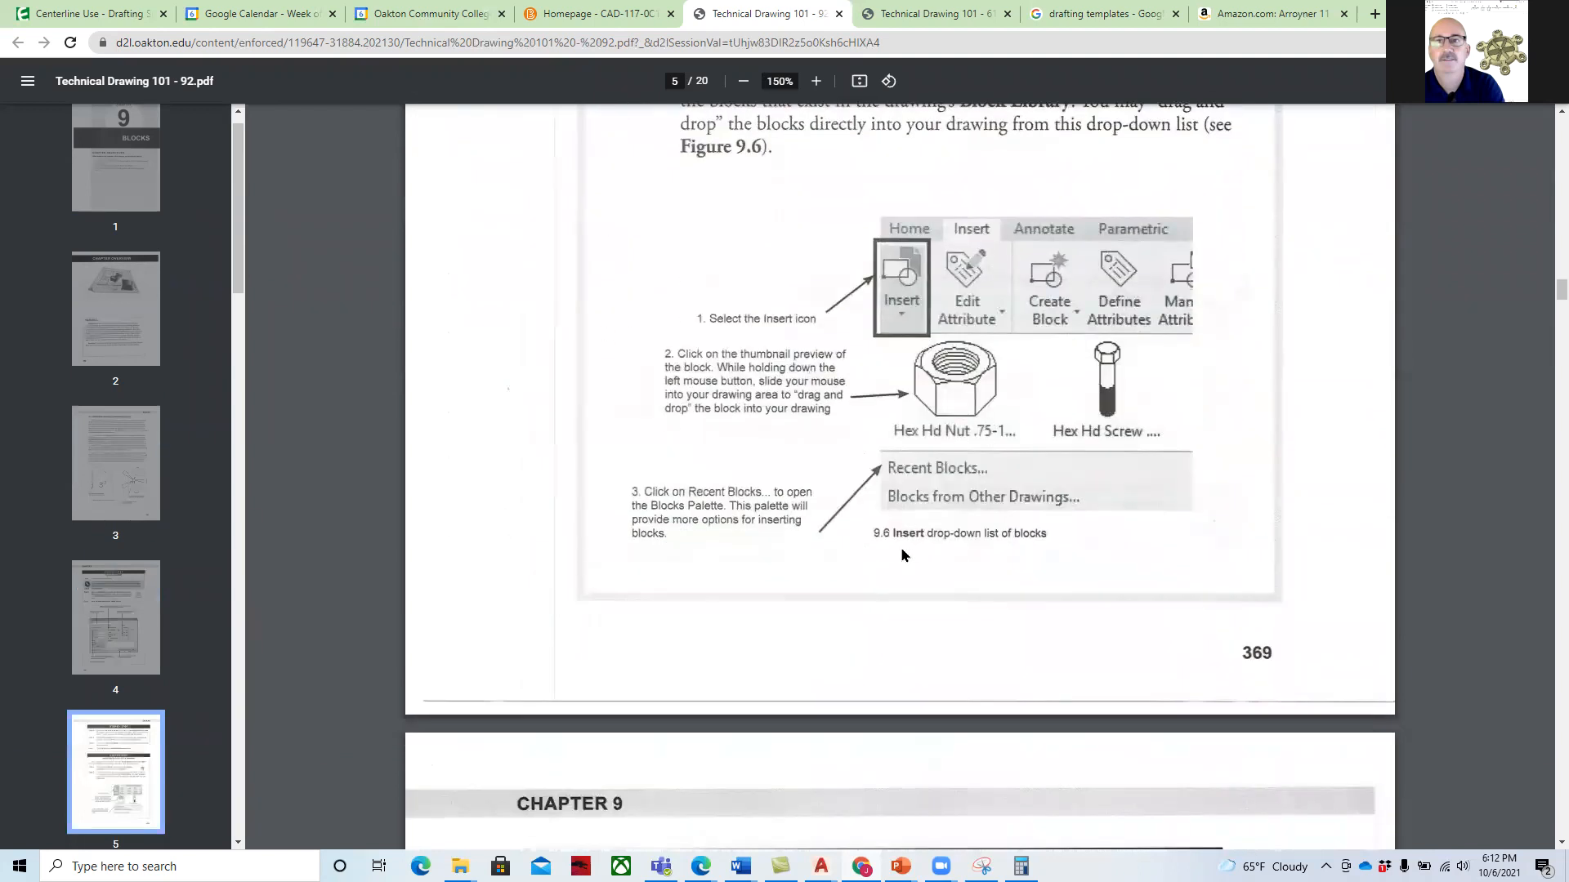
pyautogui.scroll(-10, 902, 552)
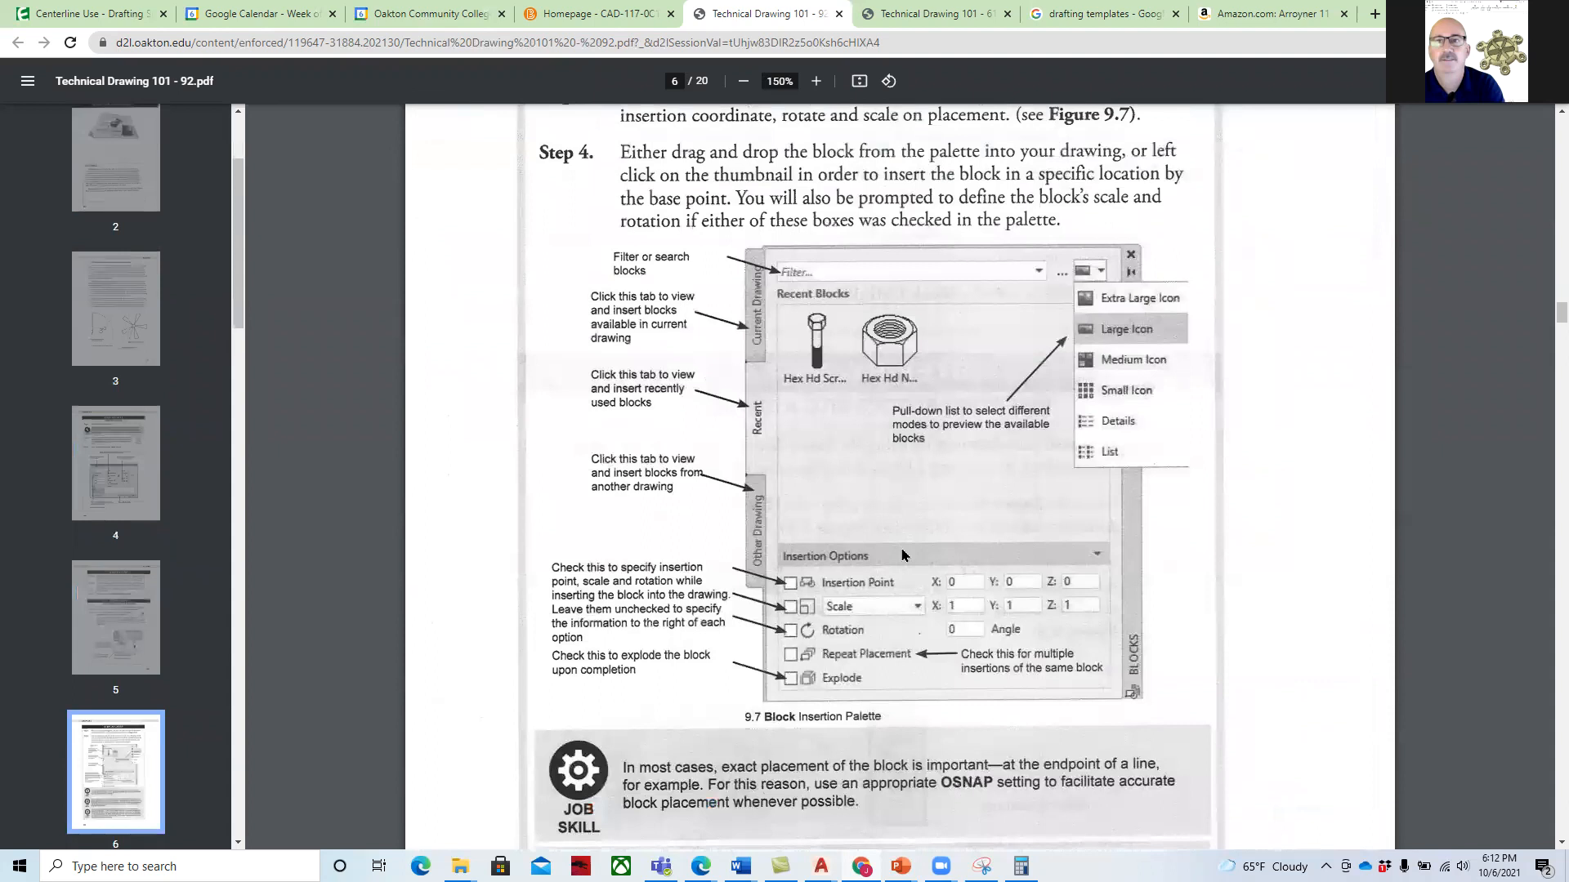
pyautogui.scroll(-1, 902, 555)
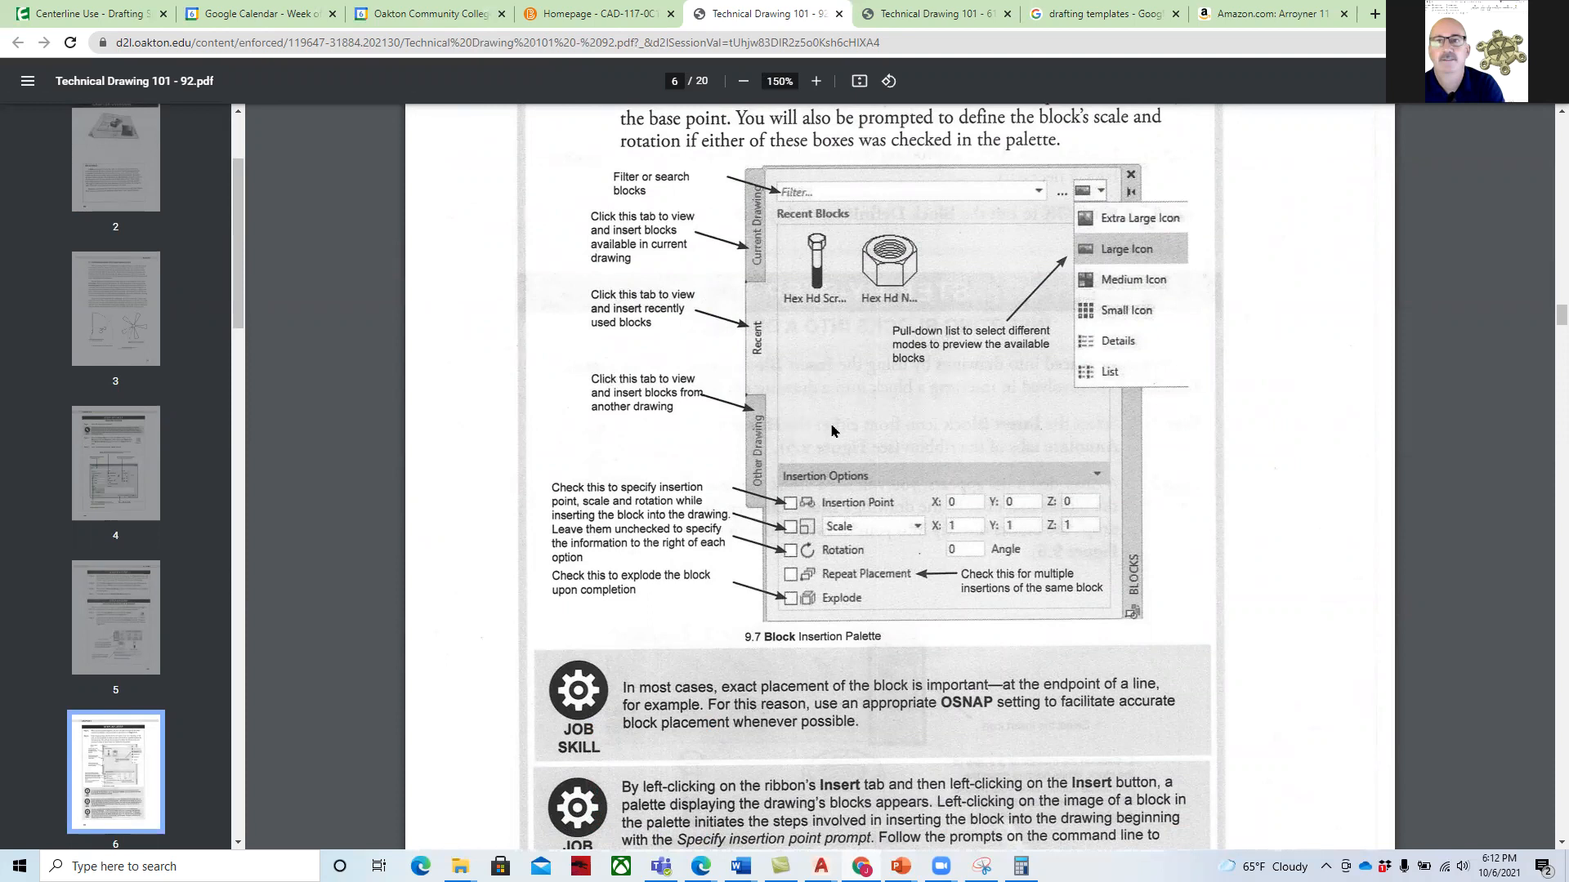
pyautogui.scroll(-4, 834, 431)
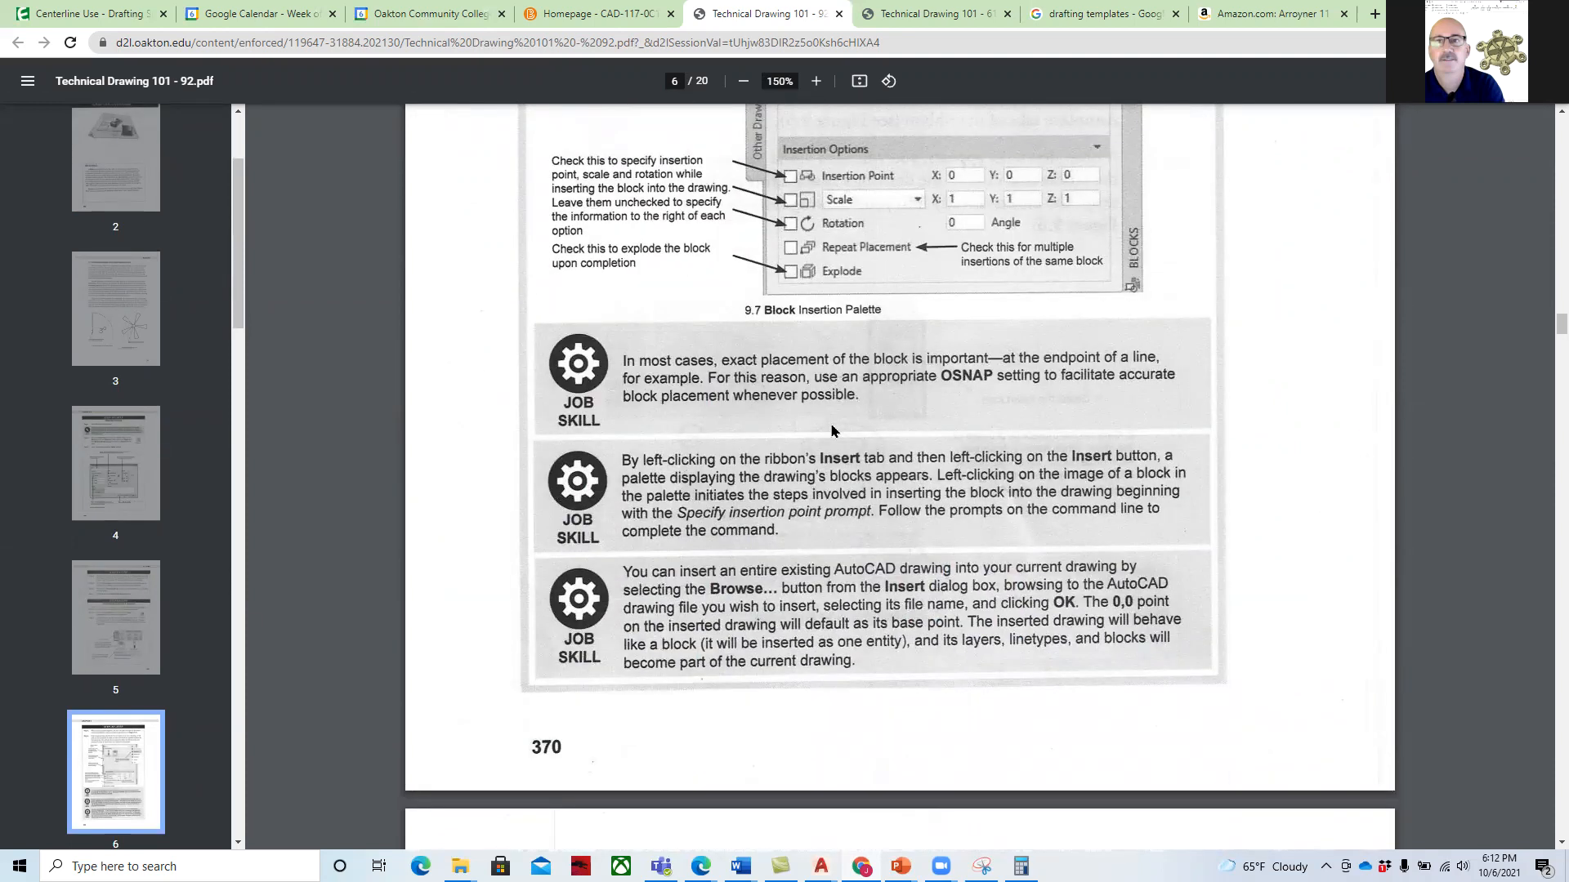
# Review the steps and quick tips for editing blocks with the Block Editor command, continuing to the Chapter 9 review questions
pyautogui.scroll(-10, 834, 430)
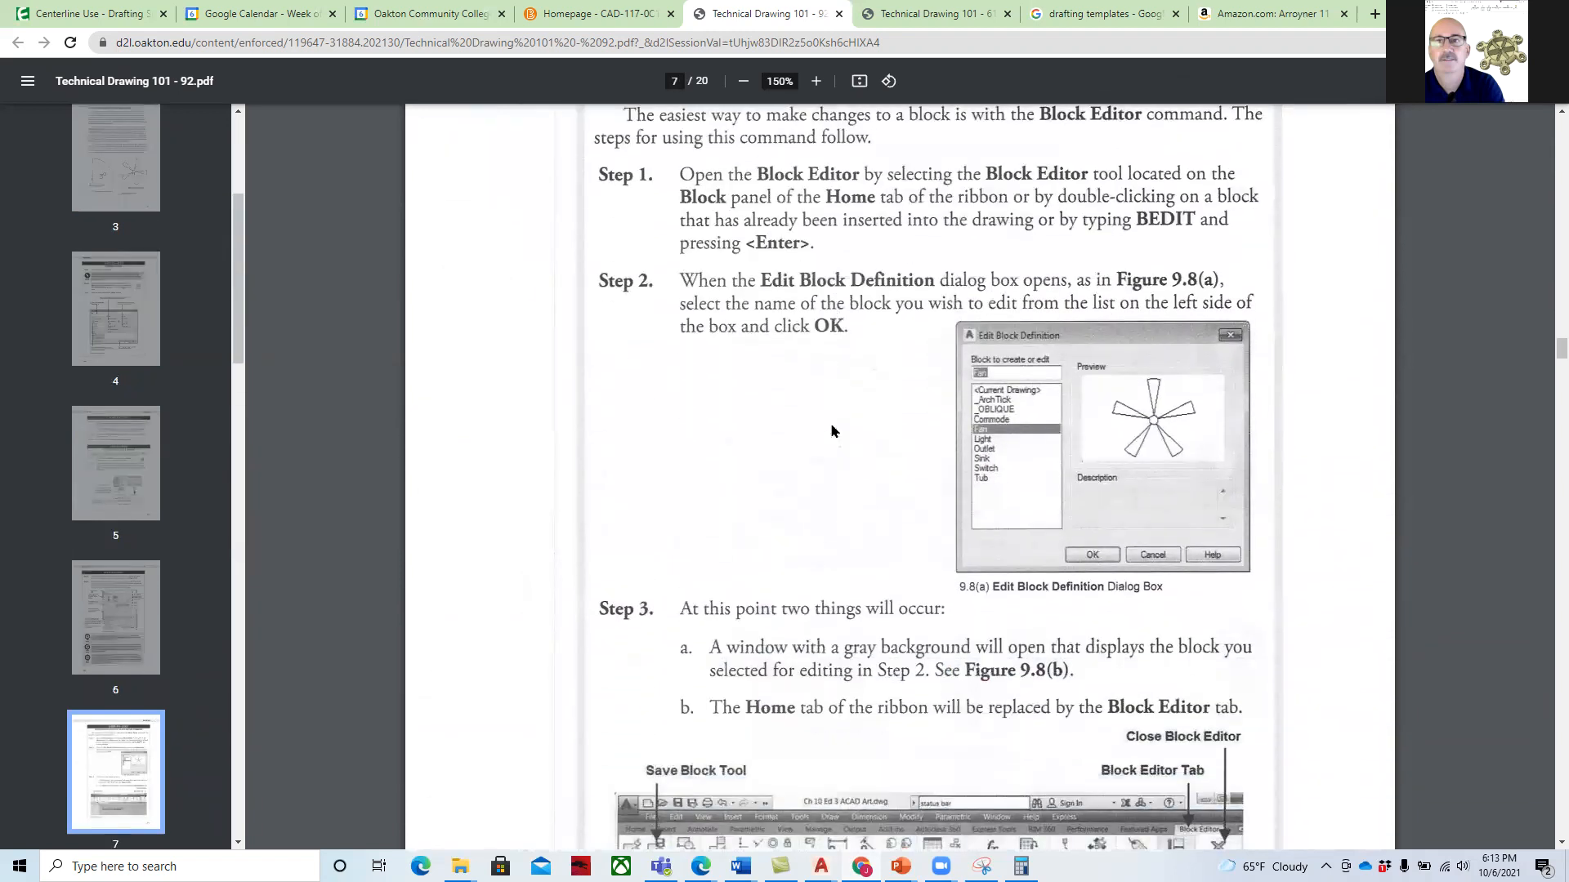
pyautogui.scroll(2, 834, 430)
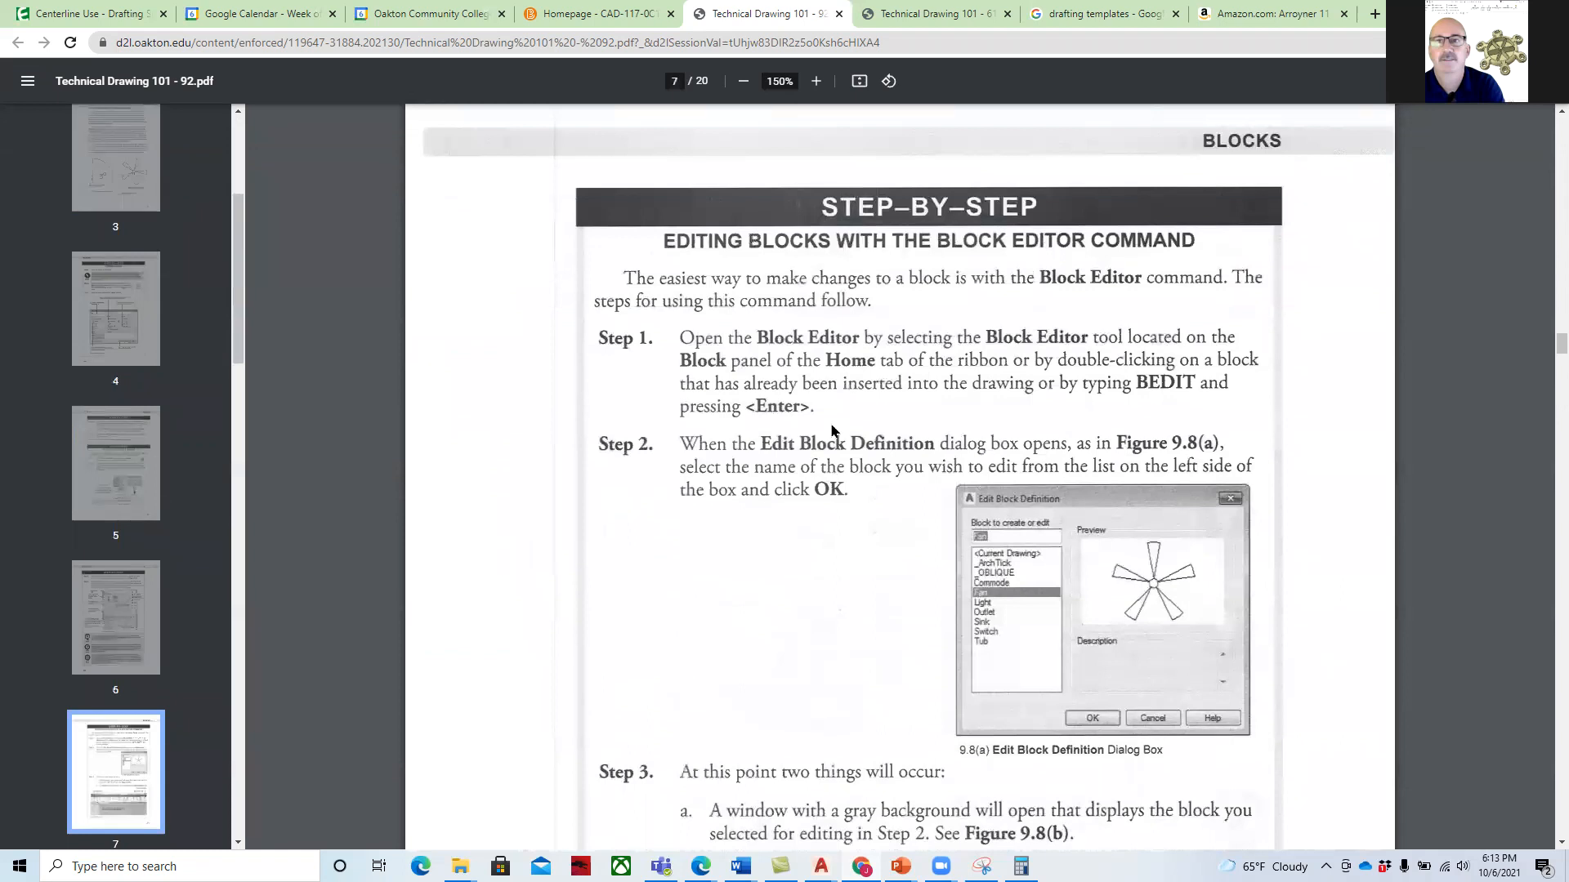
pyautogui.scroll(-13, 833, 431)
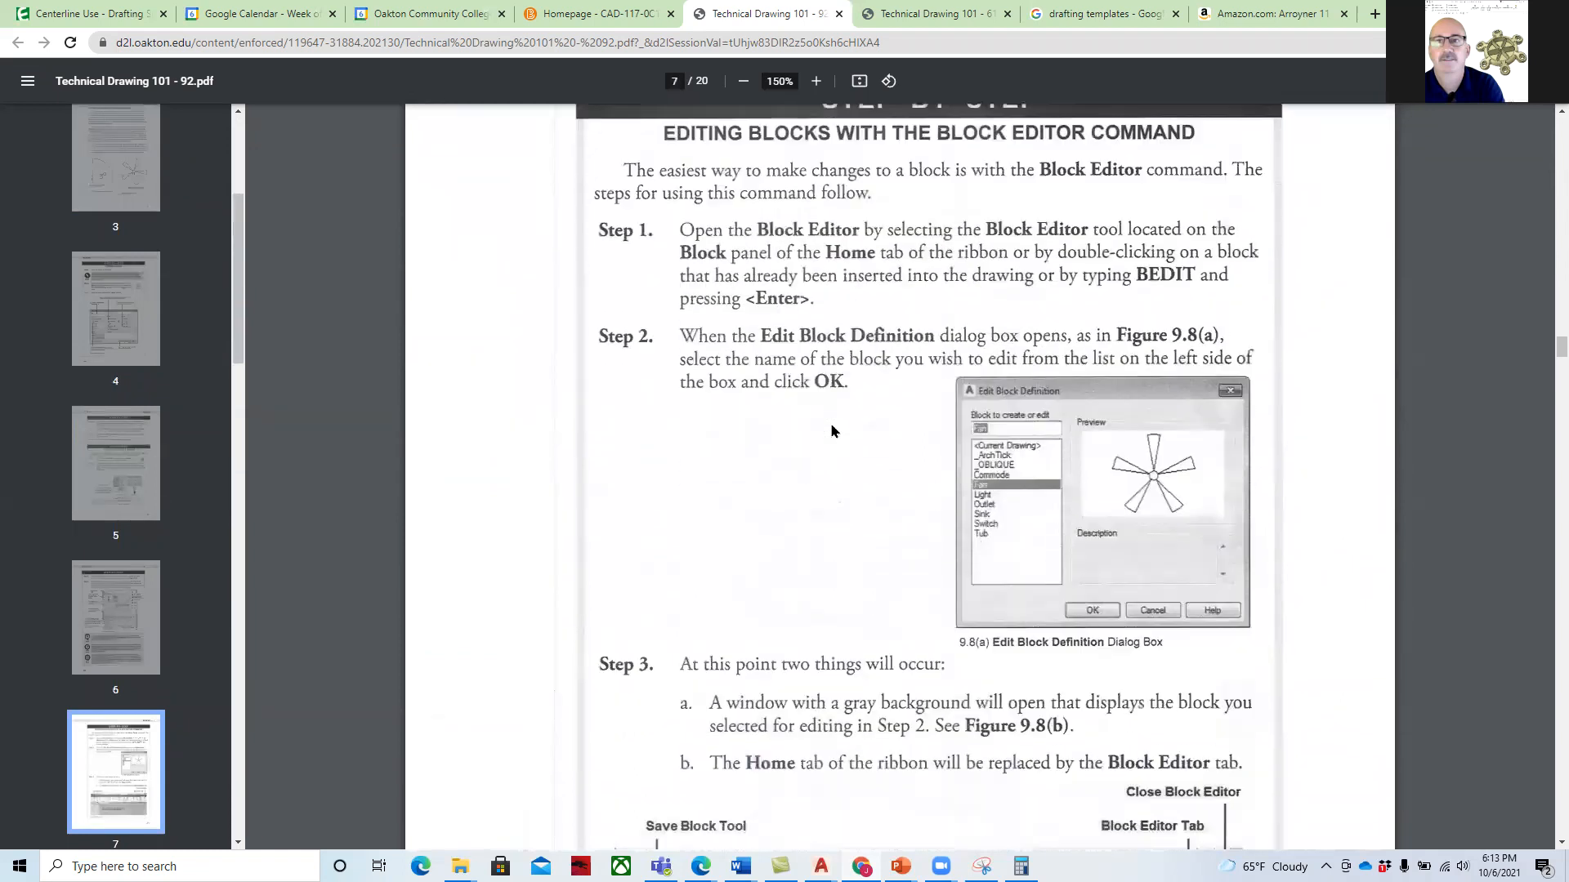
pyautogui.scroll(-19, 960, 441)
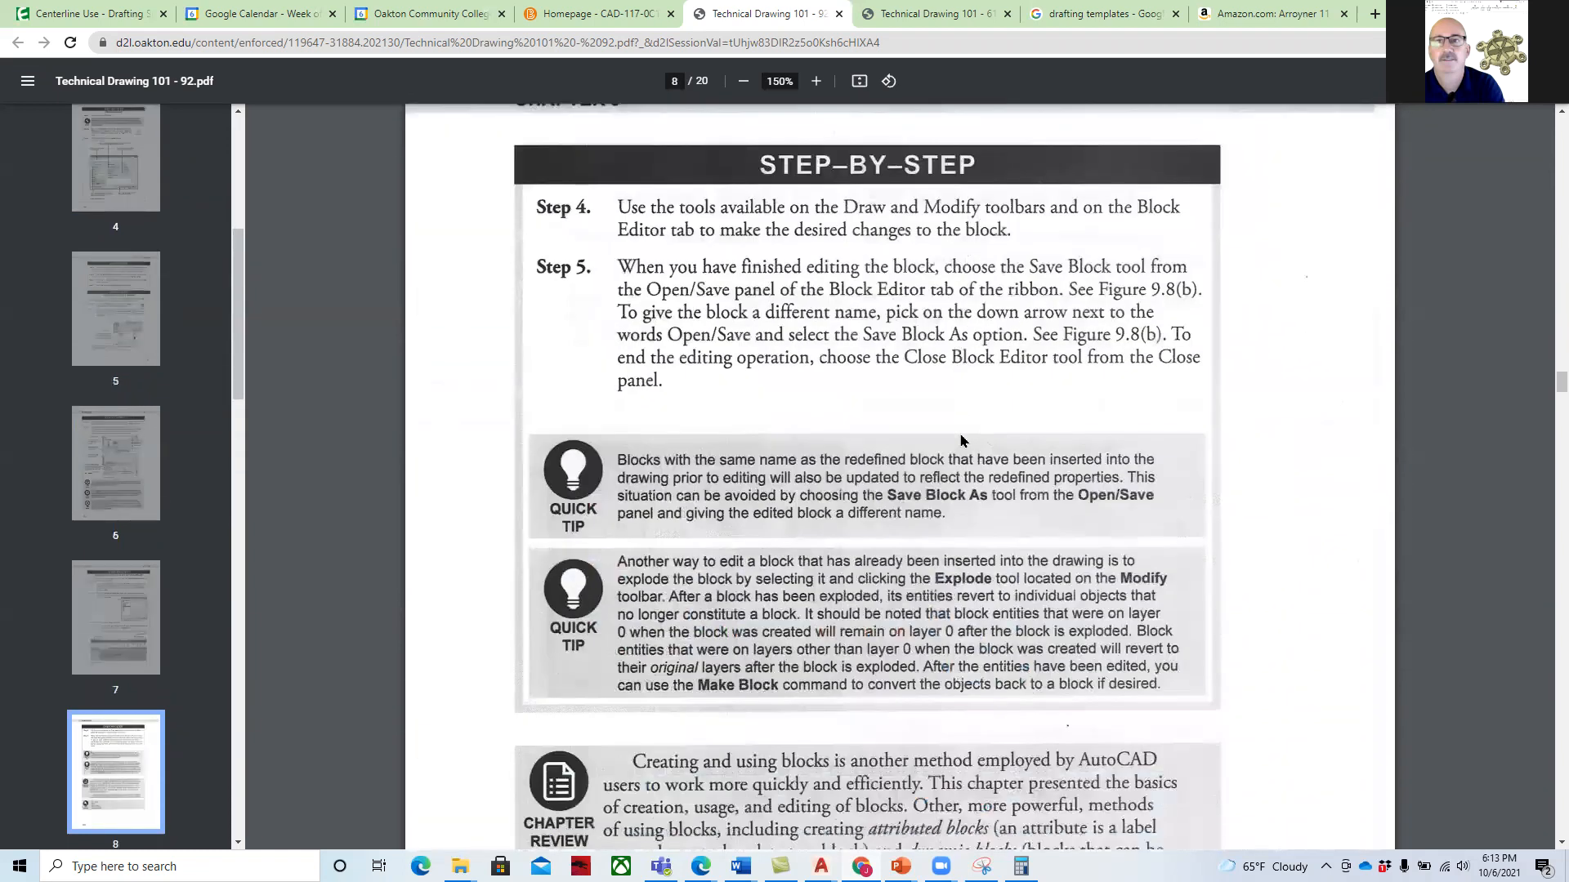
pyautogui.scroll(-15, 961, 442)
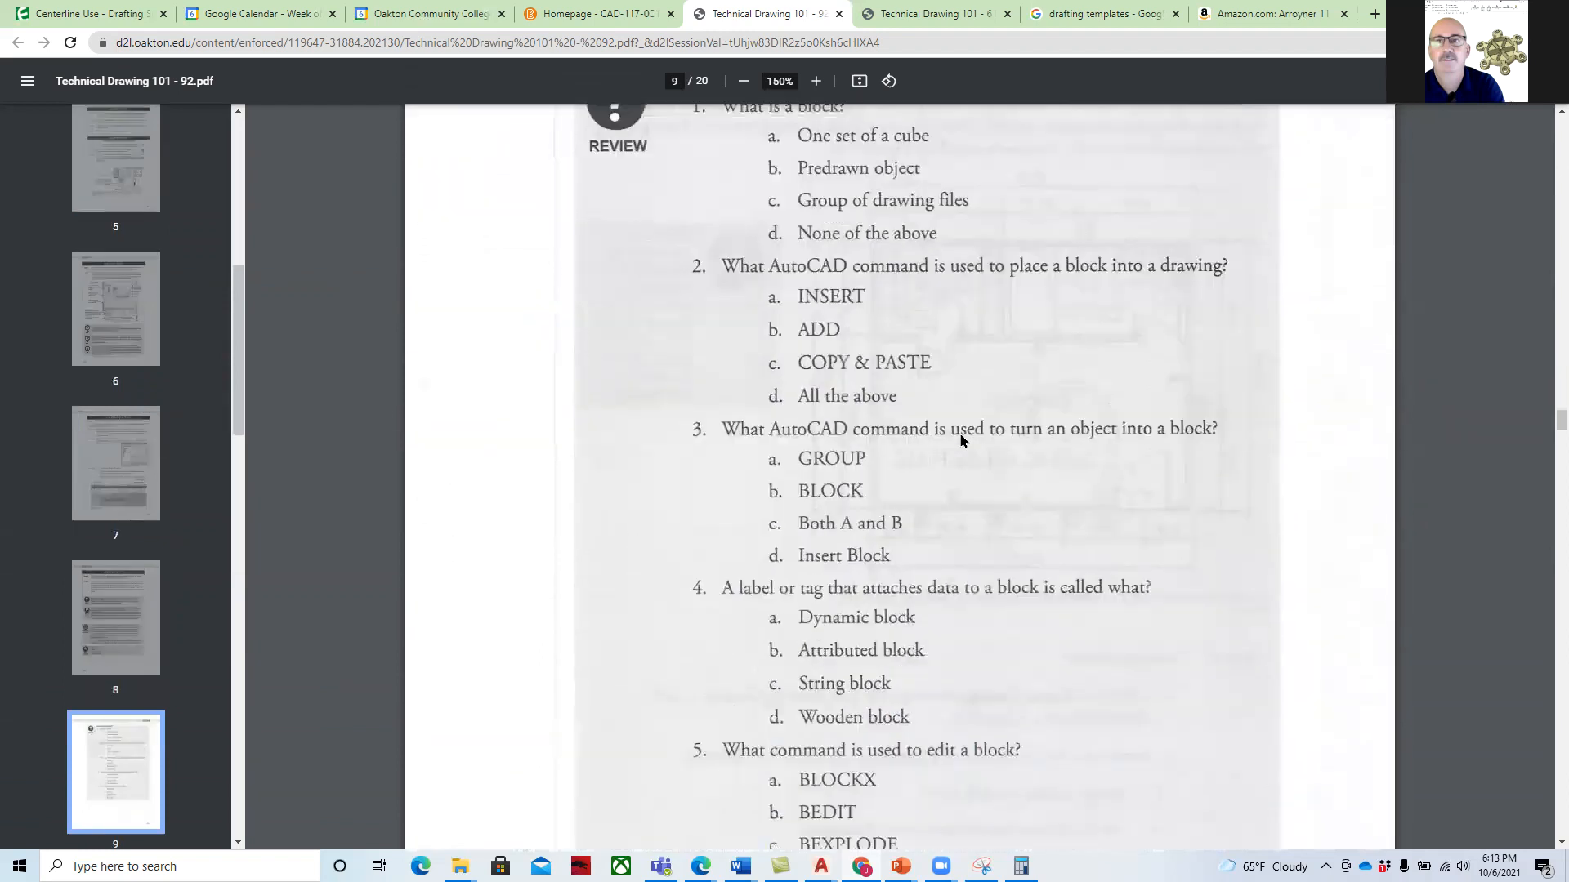
# Review the Guest Cottage Project 9.1 instructions, from the designer's sketch in Figure 9.9 through the steps for drawing the tub and making its block
pyautogui.scroll(-1, 961, 442)
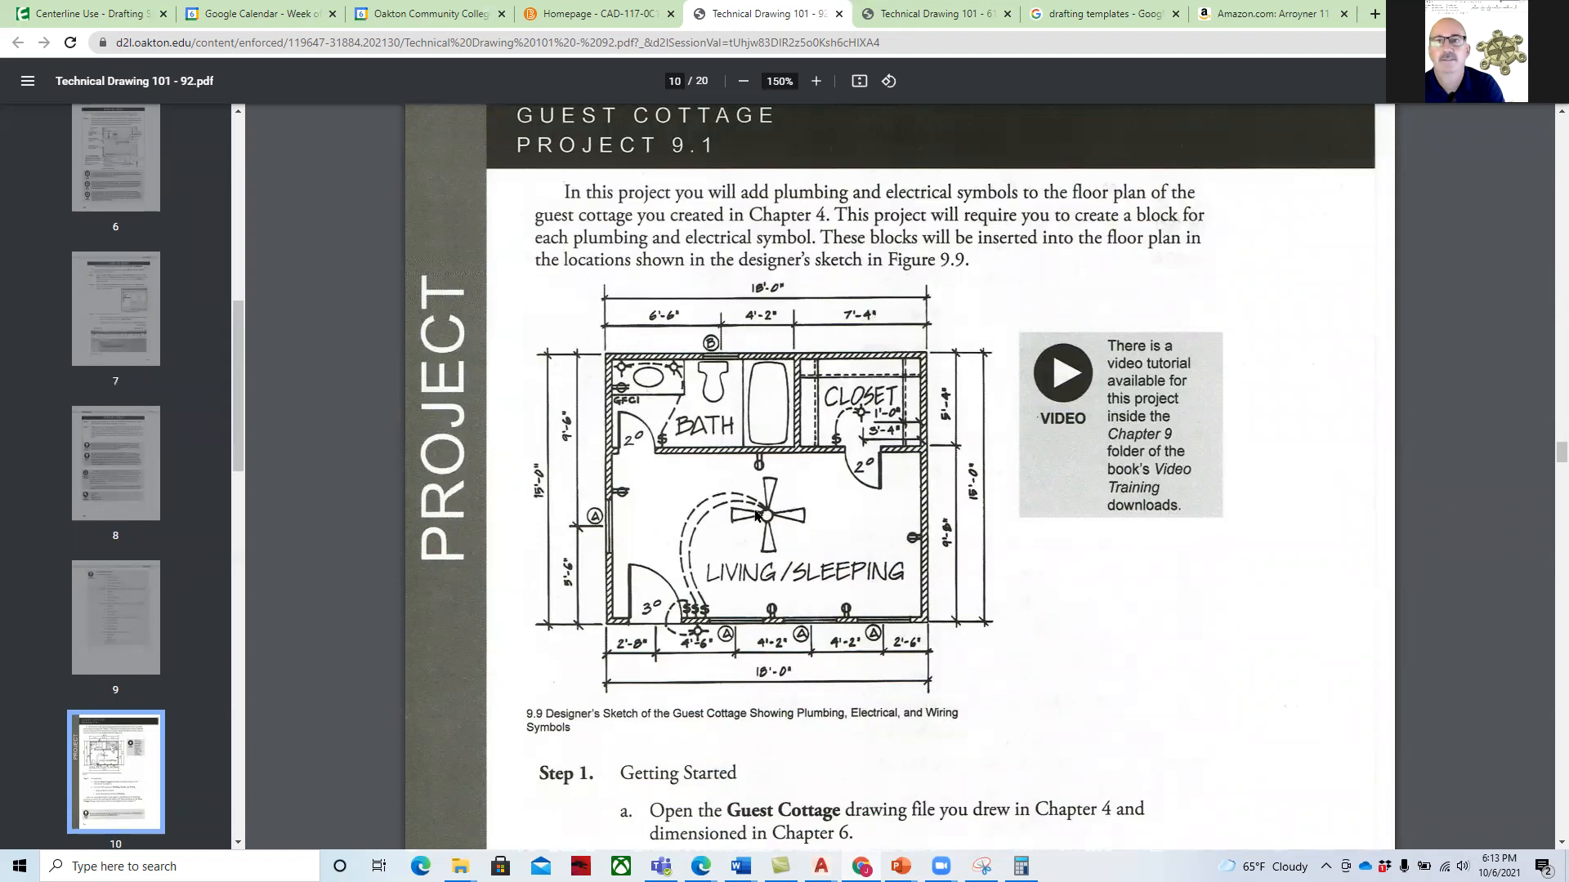
pyautogui.scroll(-12, 860, 545)
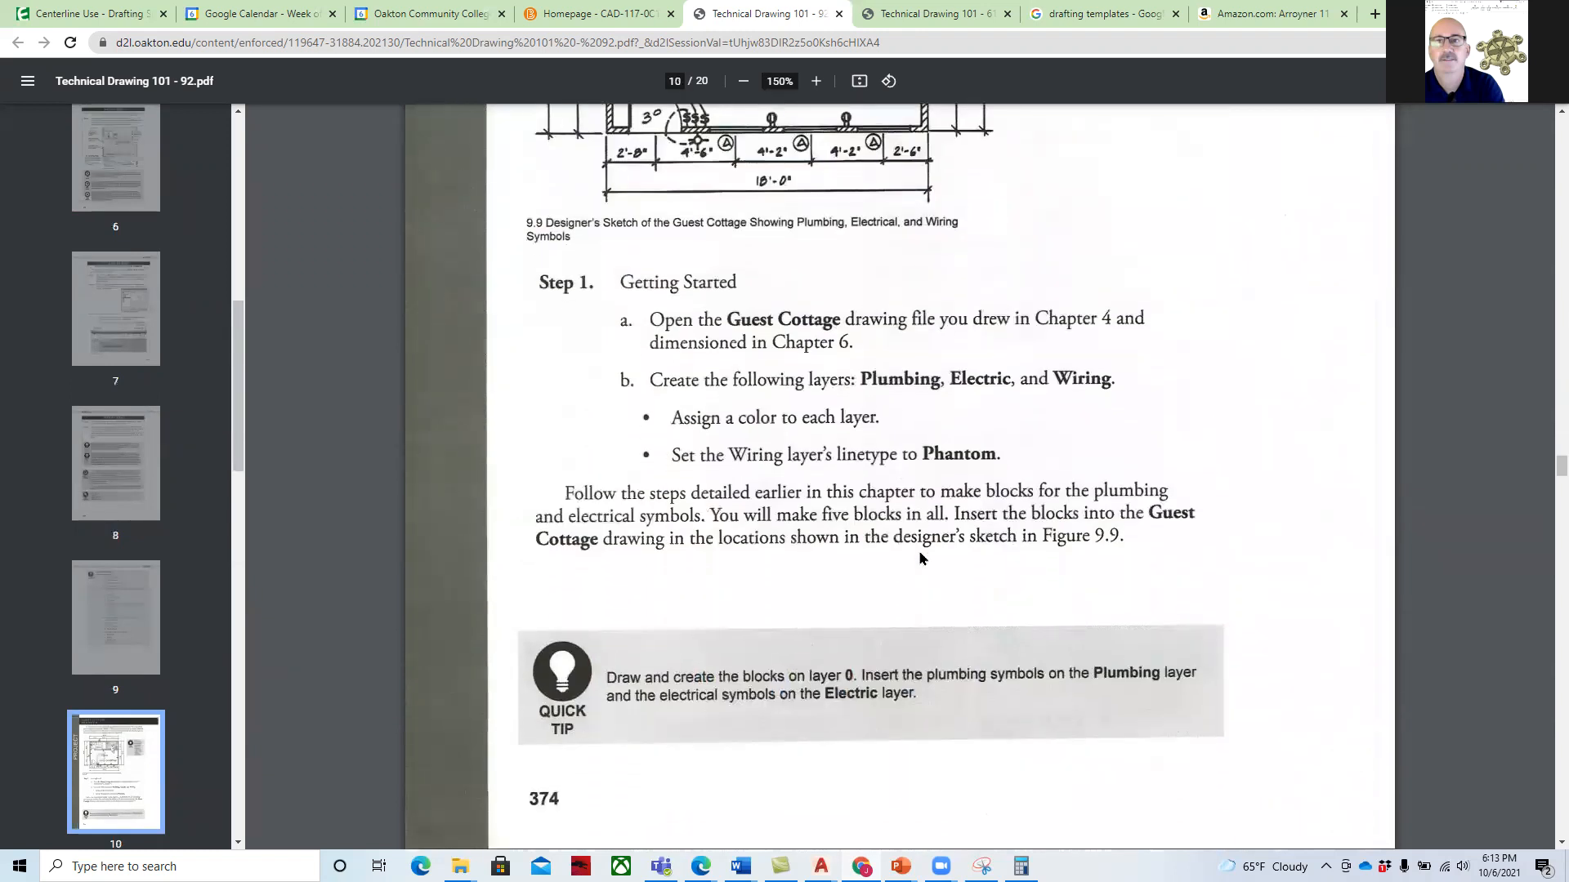
pyautogui.scroll(-3, 921, 559)
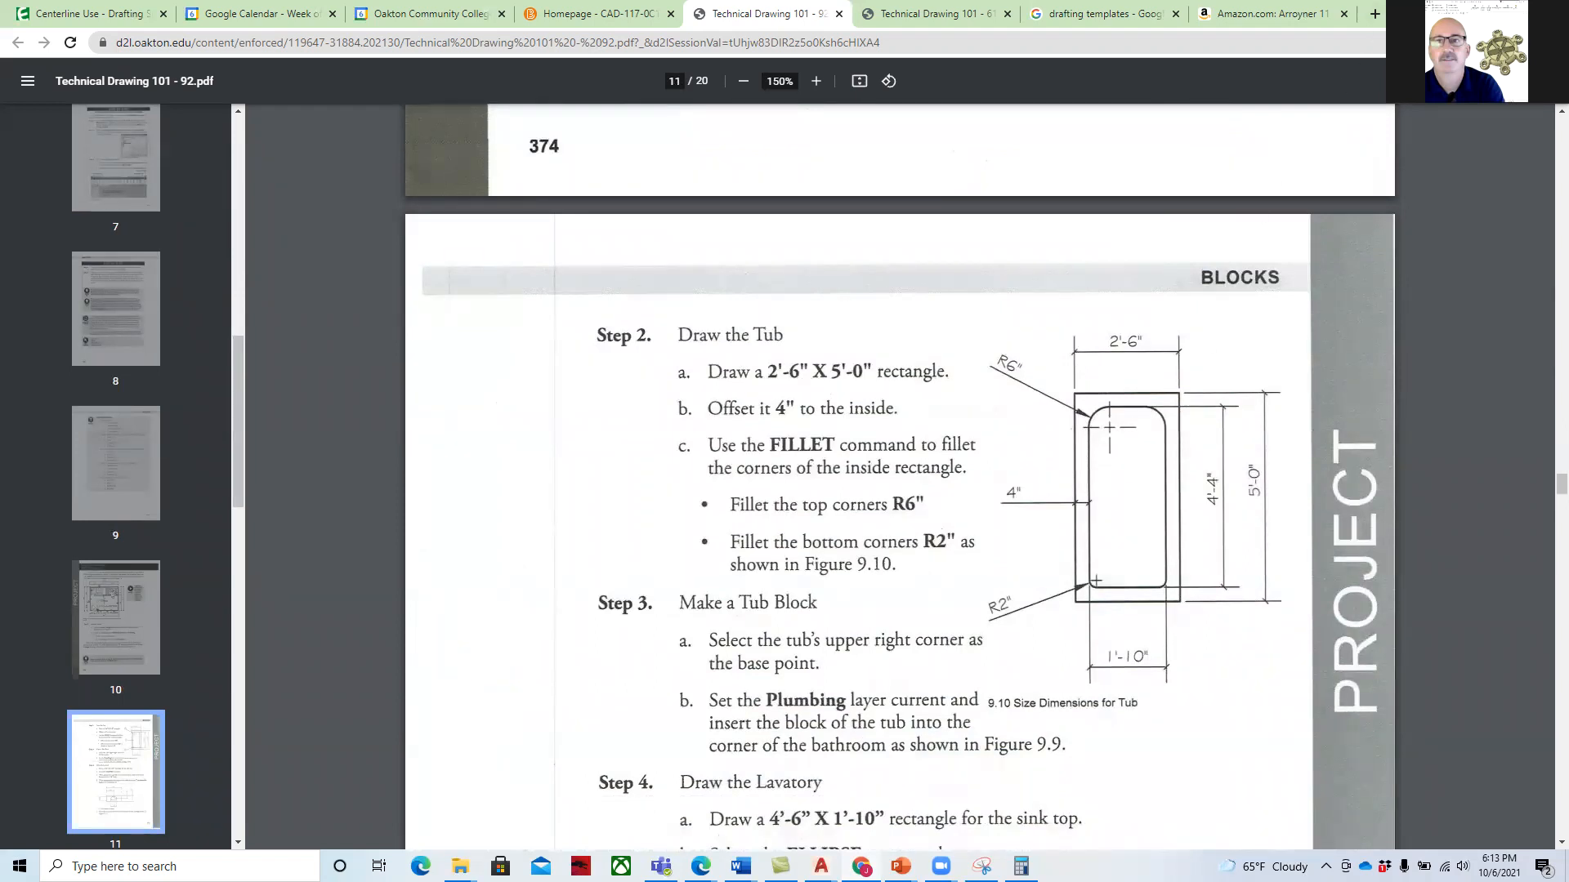
# Switch to AutoCAD, look at the Guest Cottage Blocks drawing, and bring up the JC-Lab6 drawing in model space
pyautogui.click(1475, 12)
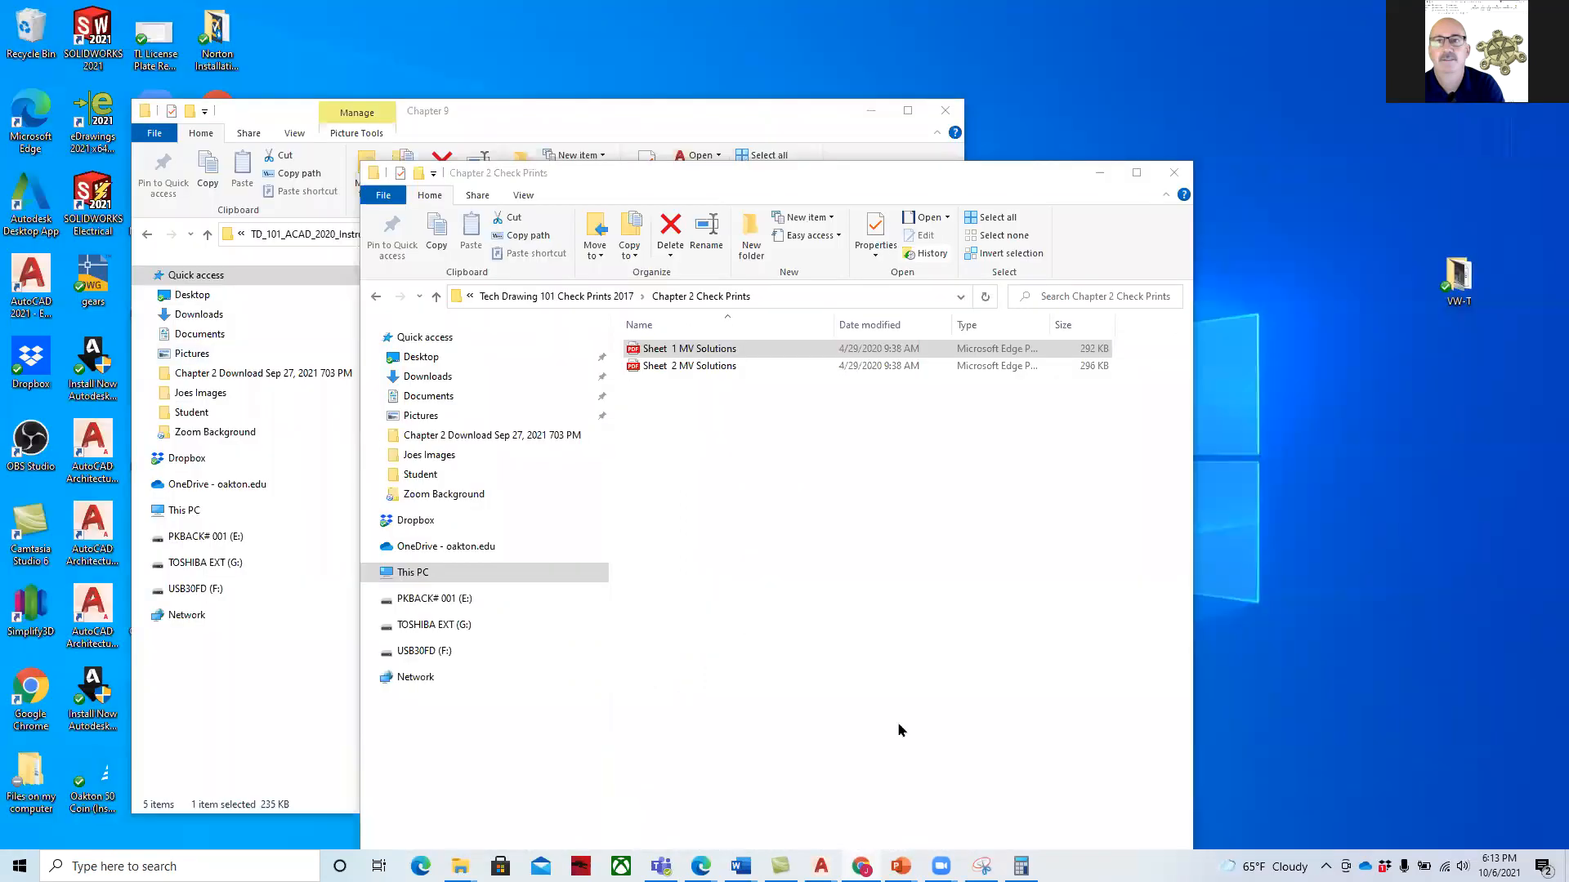
pyautogui.moveTo(821, 866)
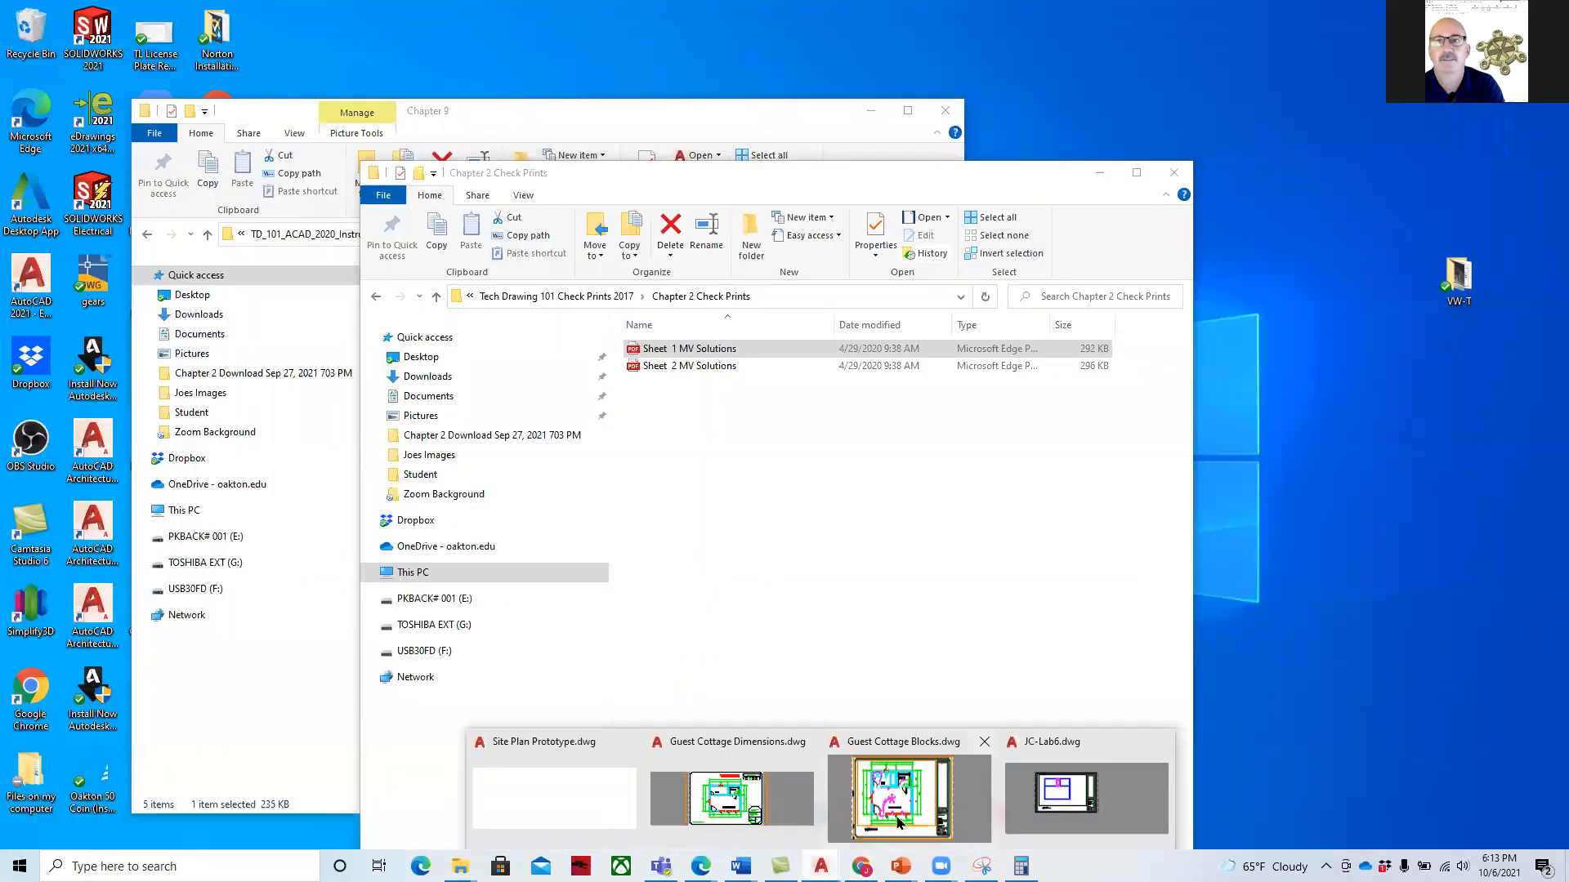
pyautogui.click(897, 821)
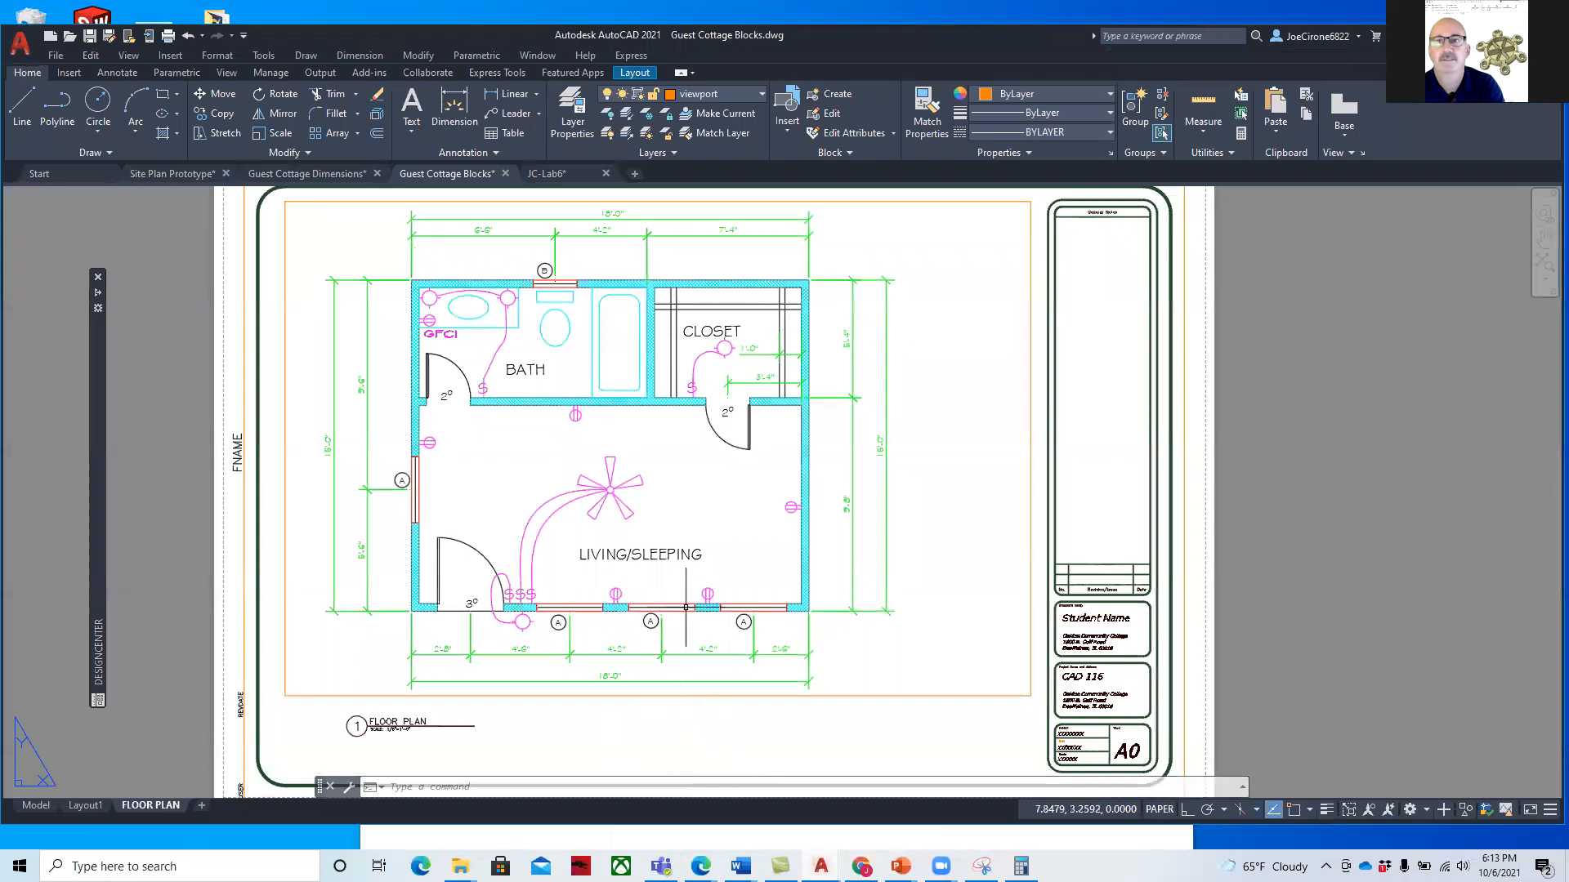
pyautogui.click(546, 173)
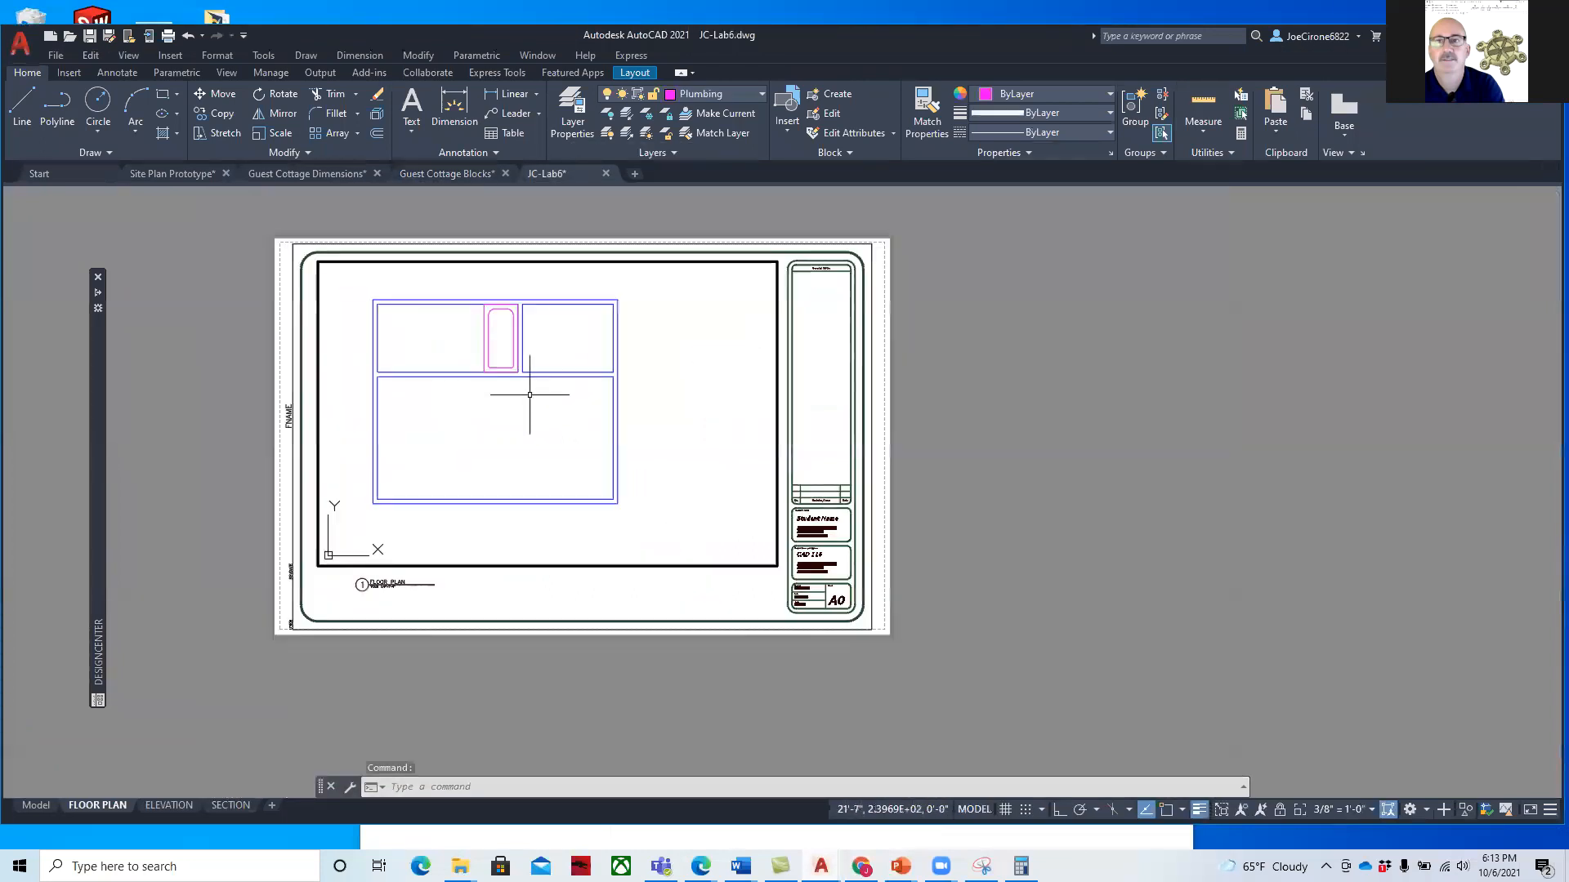
pyautogui.click(36, 807)
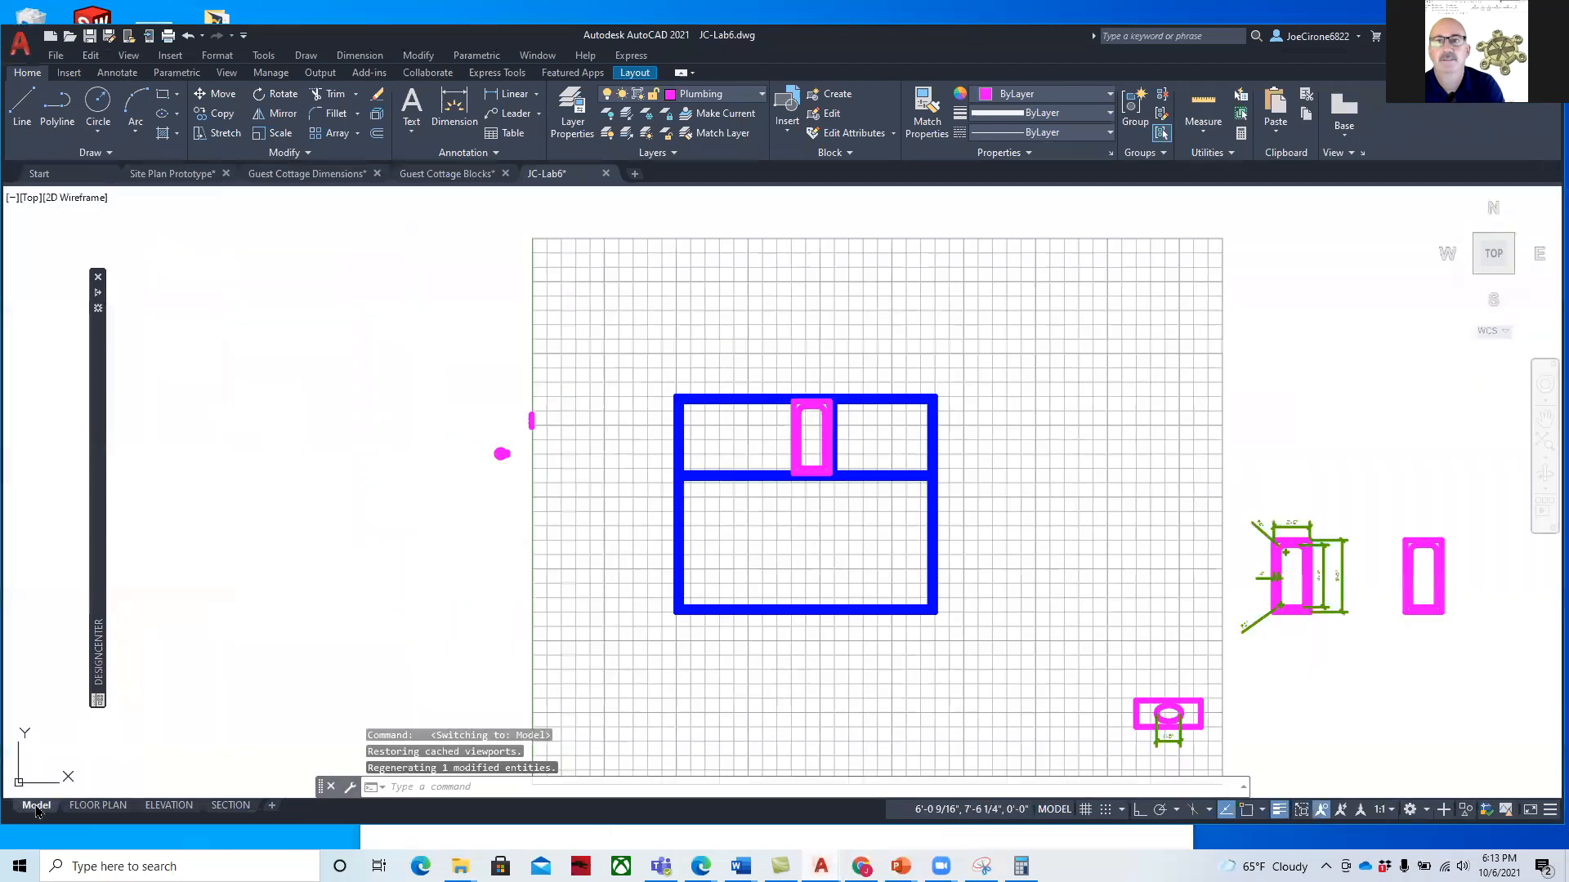
# Make layer 0 current while working at the dimensioned tub and its undimensioned copy beside the floor plan
pyautogui.moveTo(1106, 616); pyautogui.dragTo(725, 561, button='middle')
pyautogui.scroll(5, 883, 542)
pyautogui.scroll(1, 604, 428)
pyautogui.moveTo(604, 429)
pyautogui.mouseDown(button='middle')
pyautogui.moveTo(625, 490)
pyautogui.moveTo(638, 486)
pyautogui.mouseUp(button='middle')
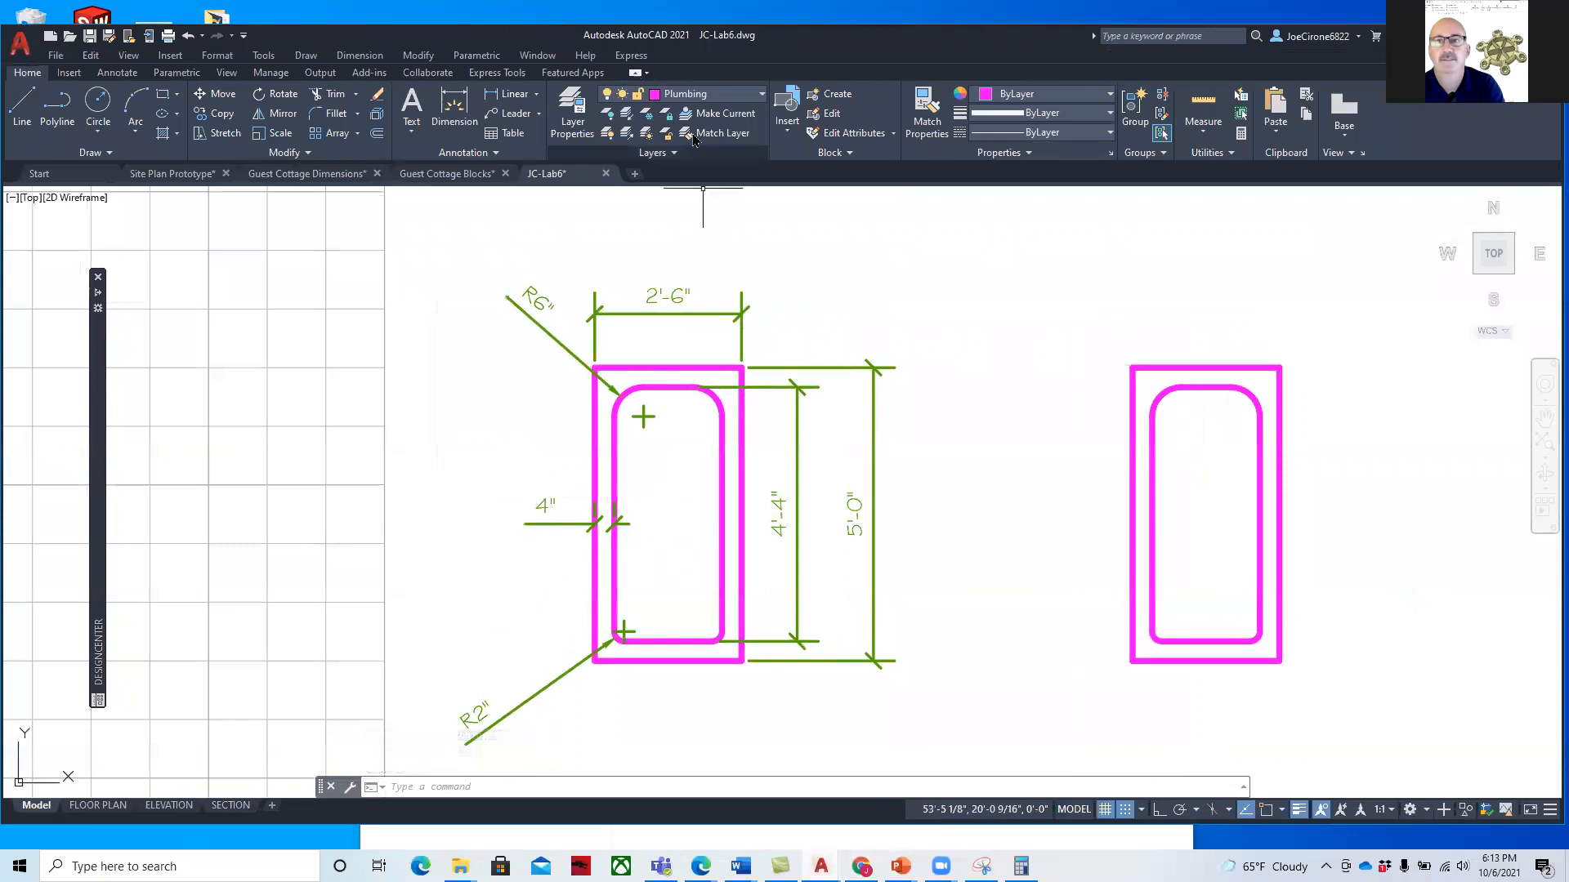
pyautogui.click(757, 95)
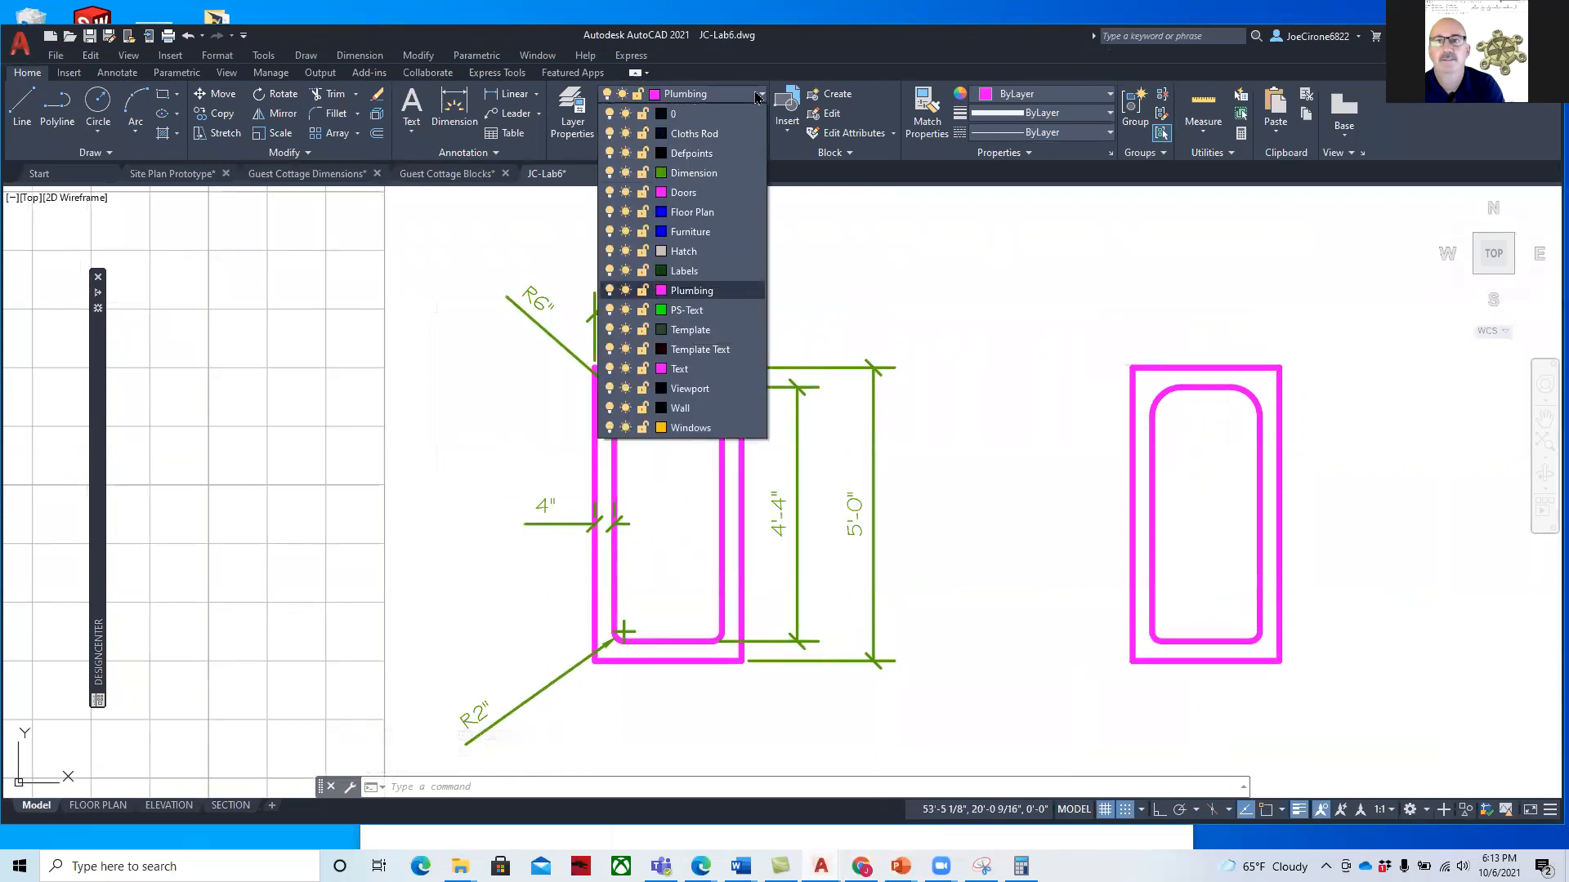
pyautogui.click(707, 115)
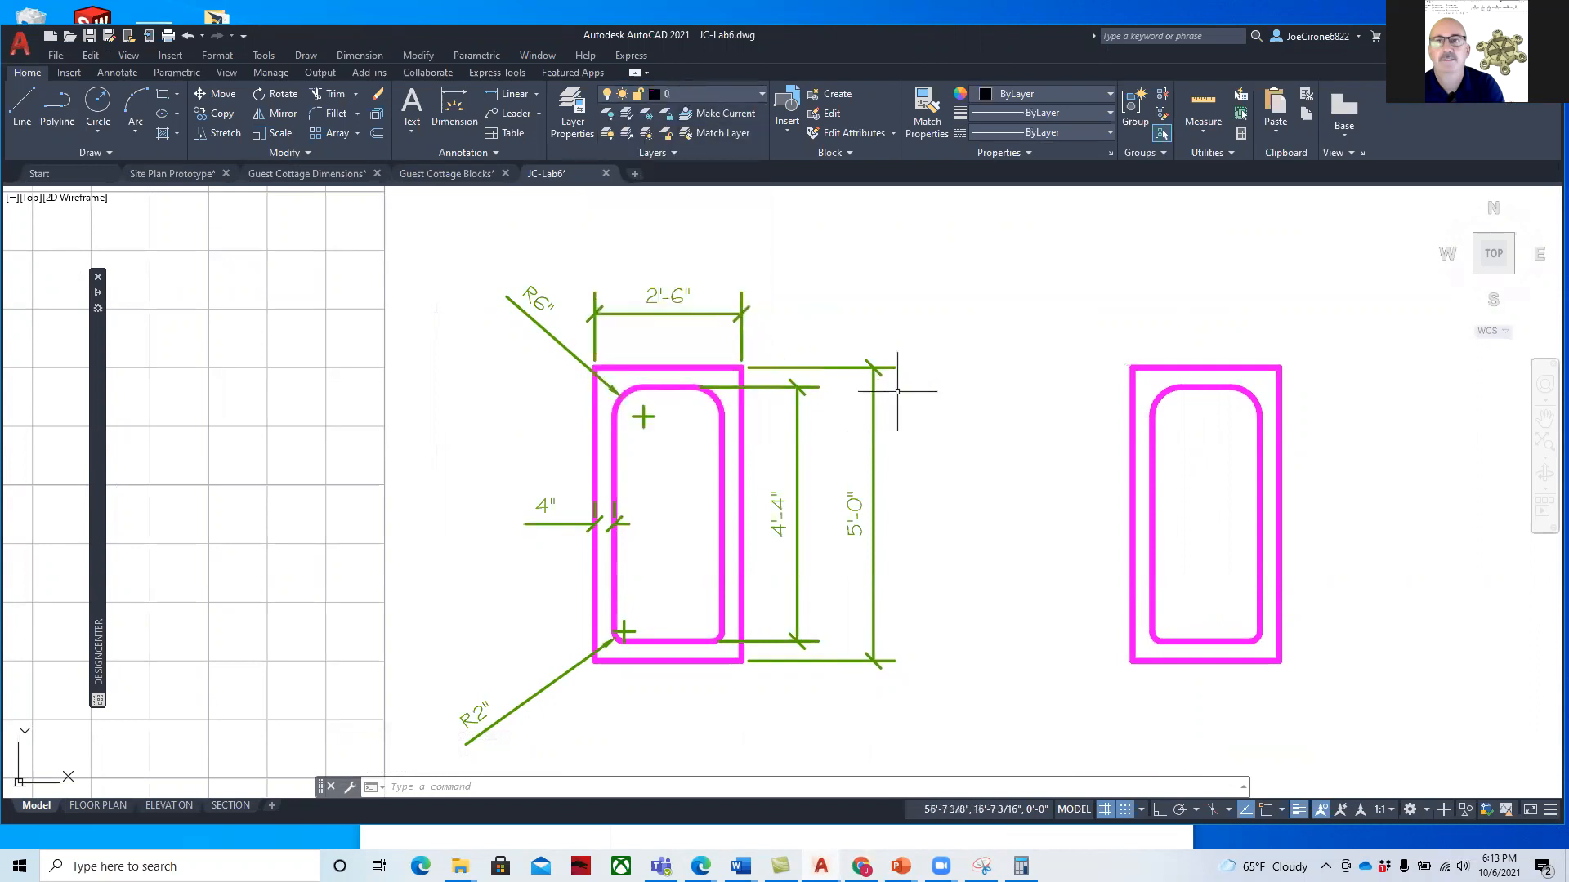
# Explode the undimensioned tub block into separate objects and check that its top edge can be selected alone
pyautogui.scroll(-2, 897, 392)
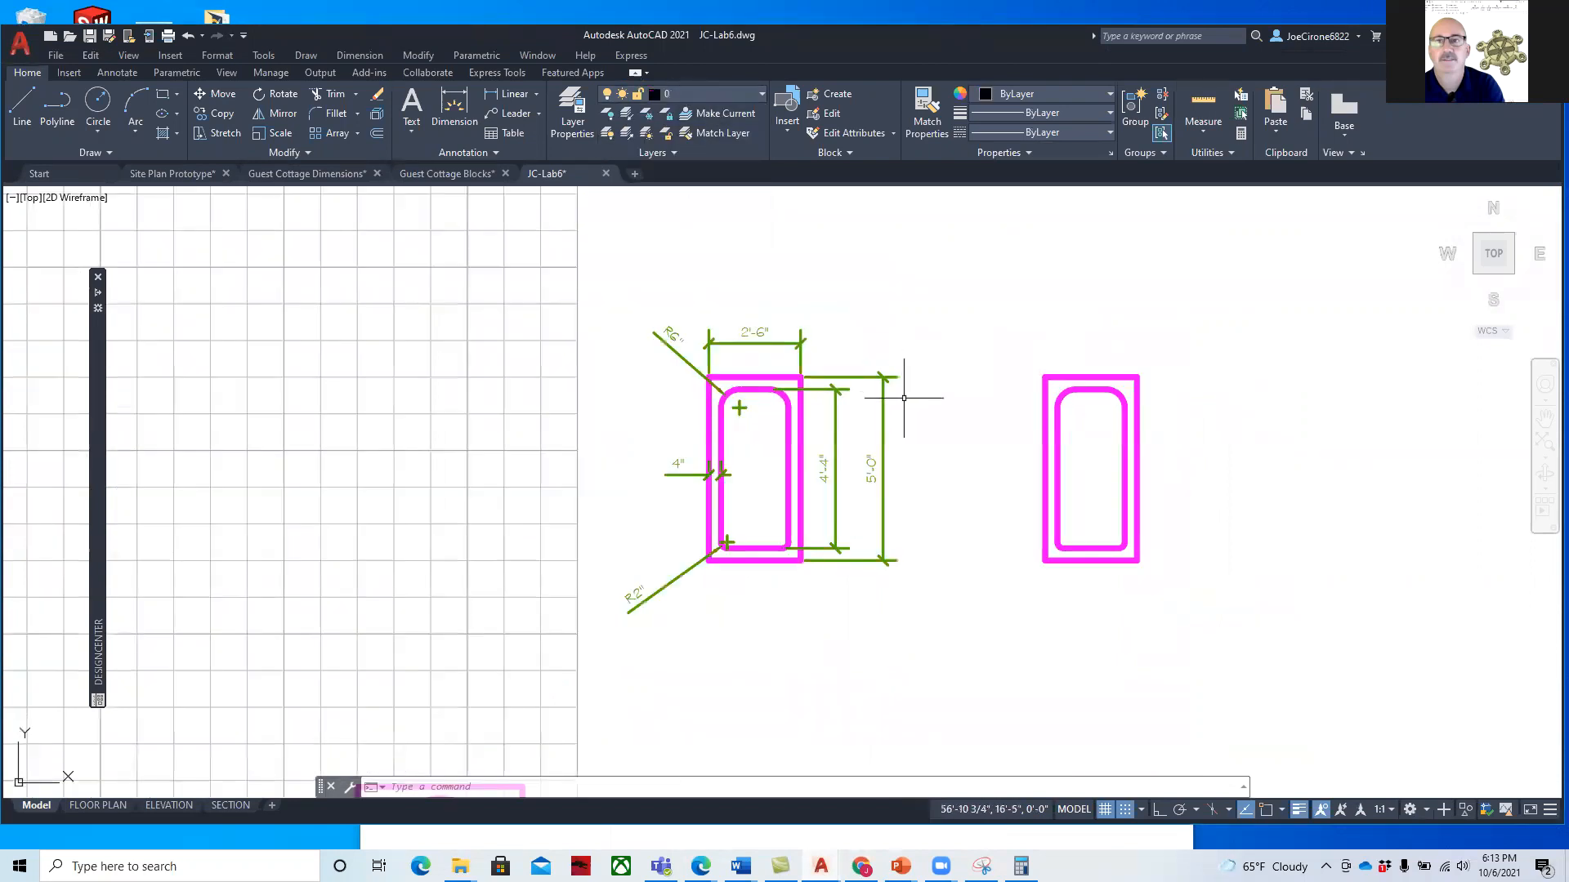
pyautogui.click(1132, 377)
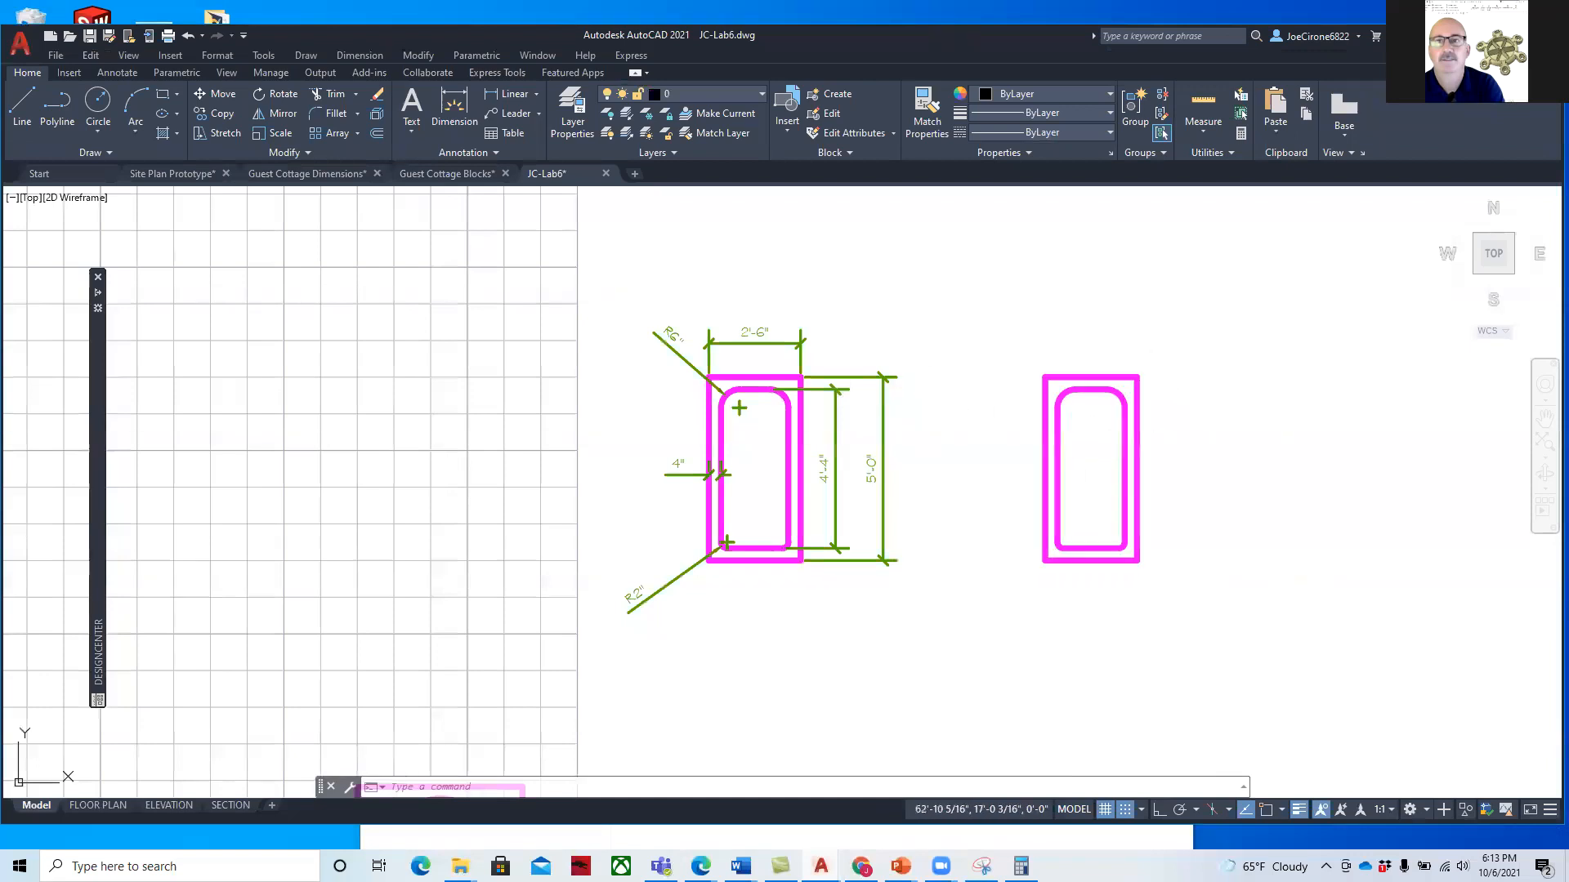
pyautogui.moveTo(478, 173)
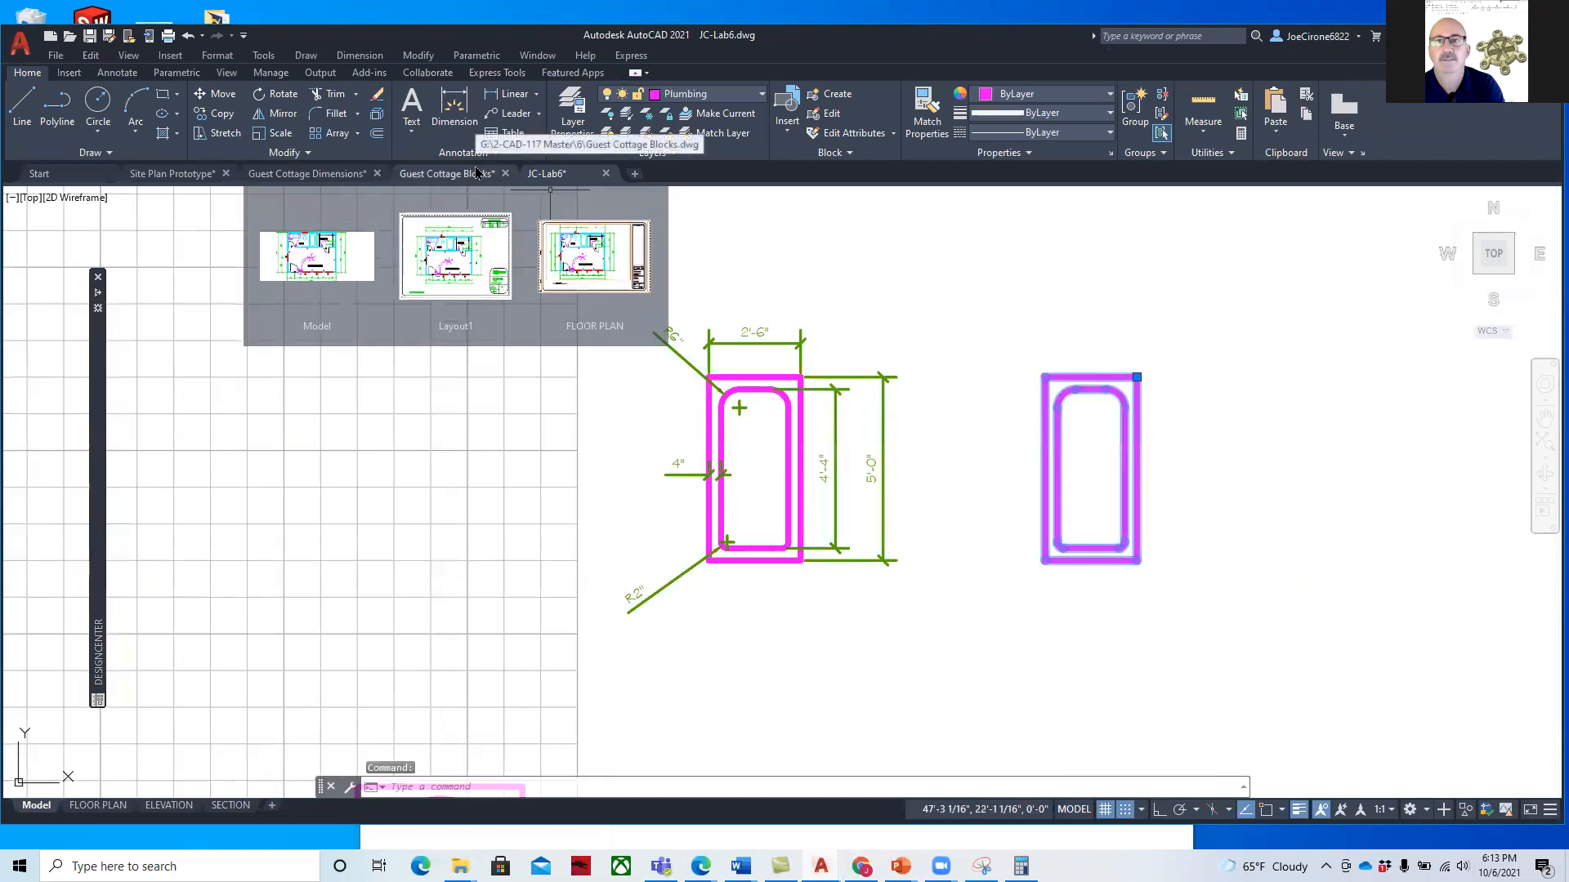
pyautogui.press('Escape')
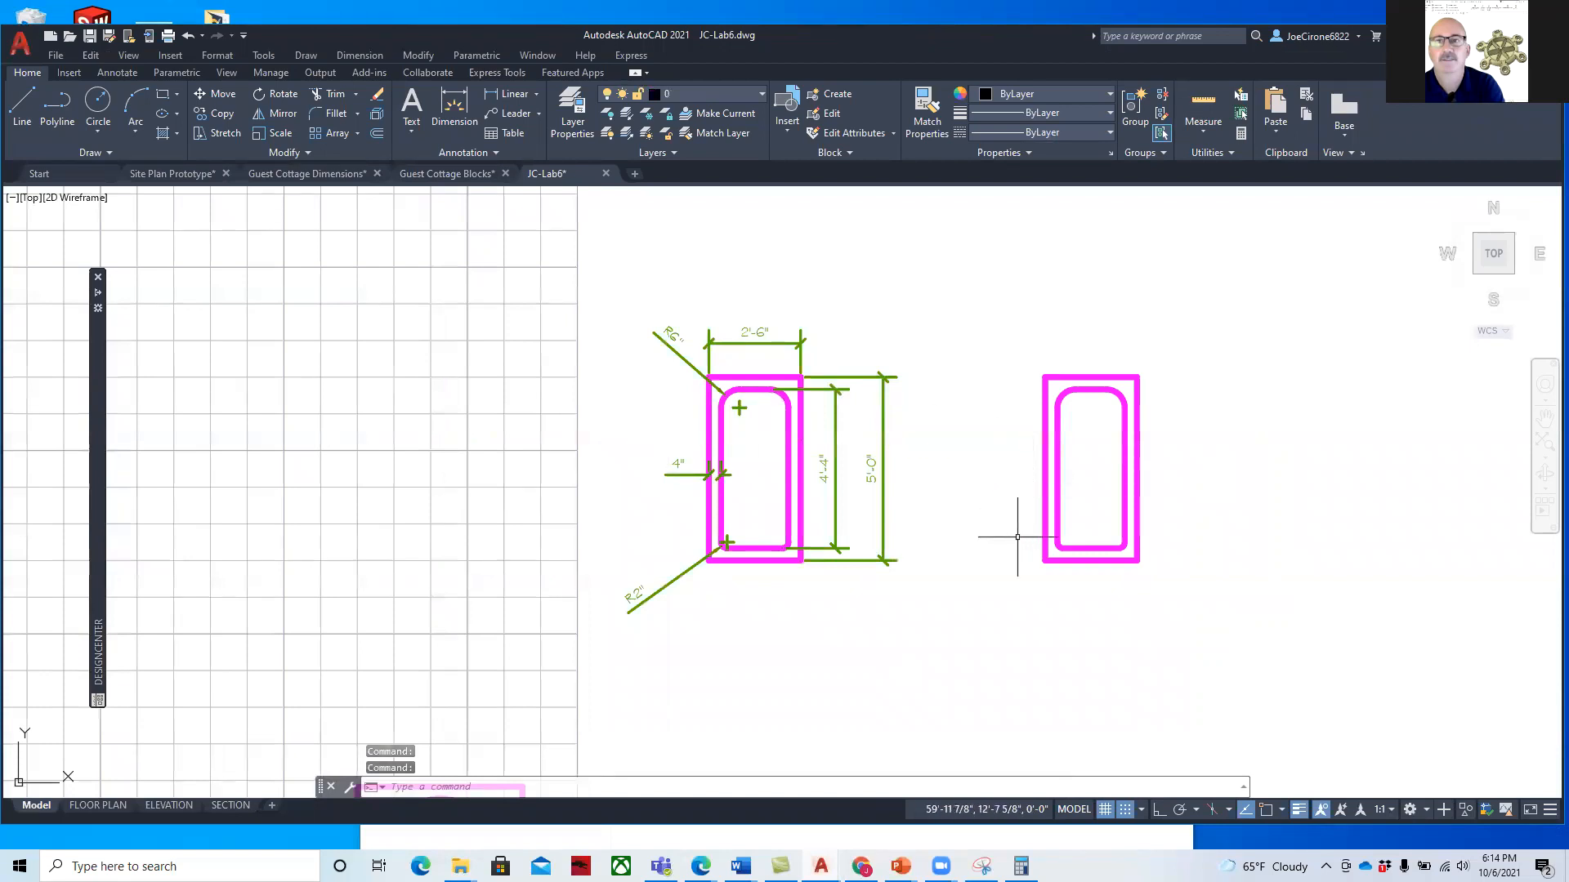
pyautogui.click(1133, 377)
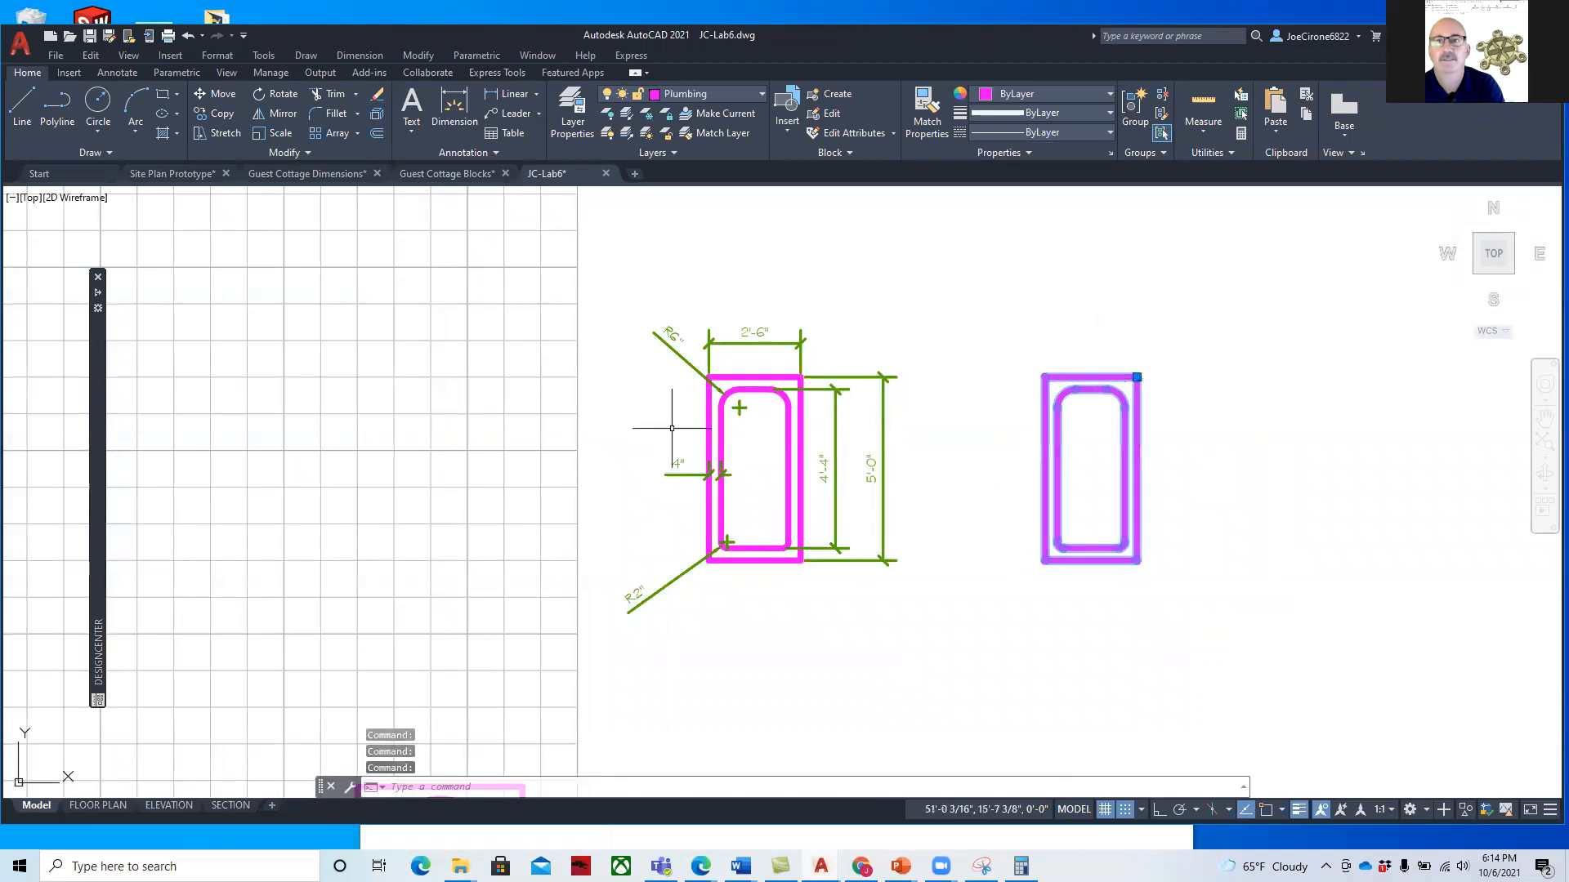
pyautogui.click(377, 113)
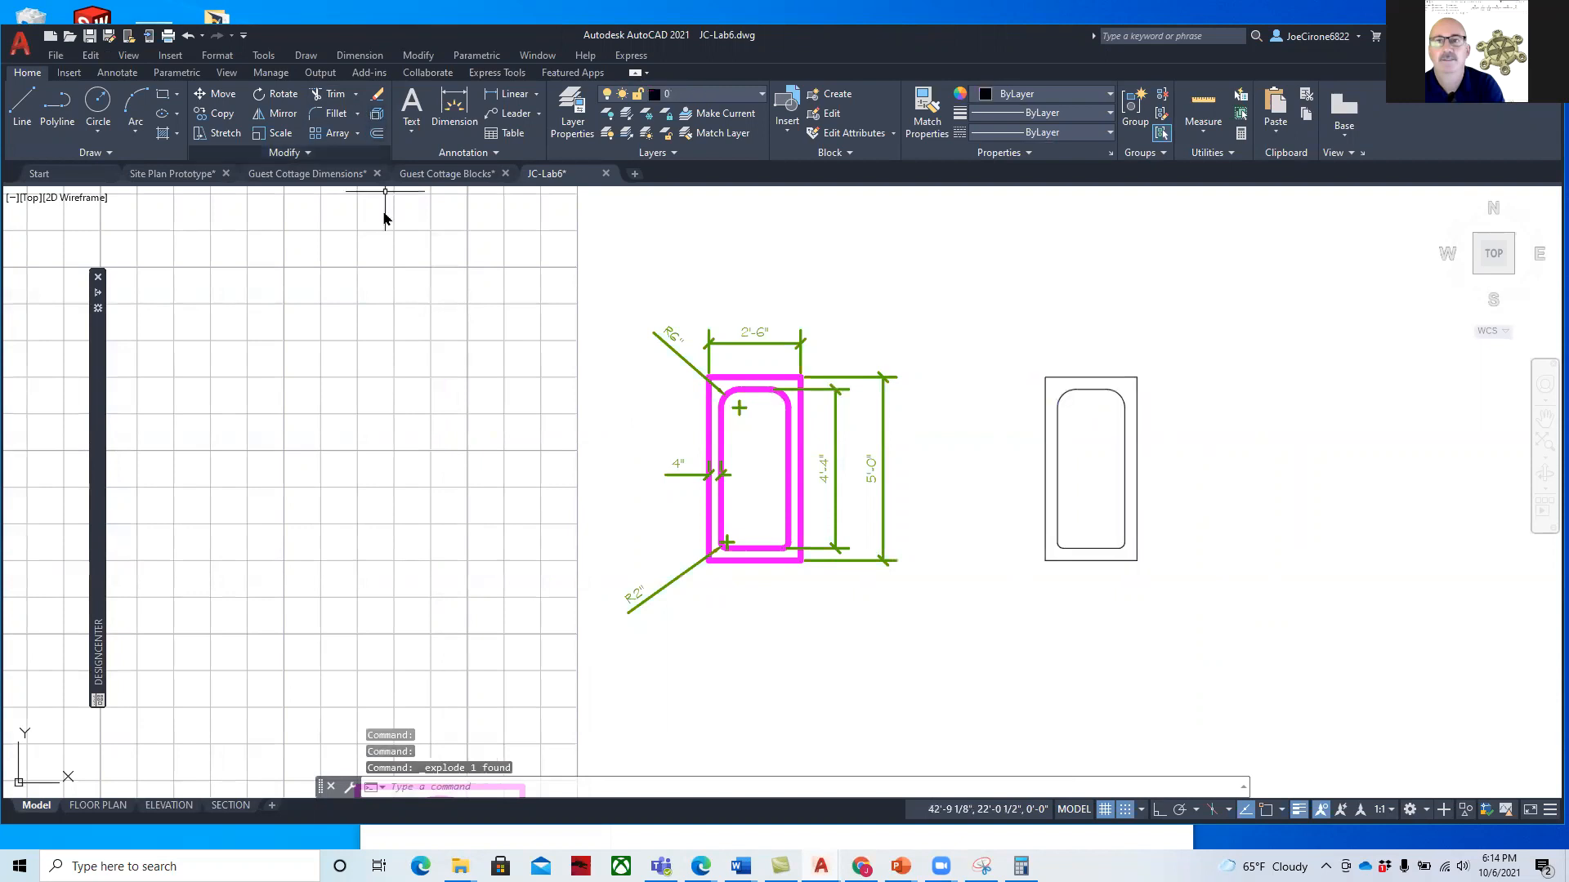
pyautogui.click(1067, 378)
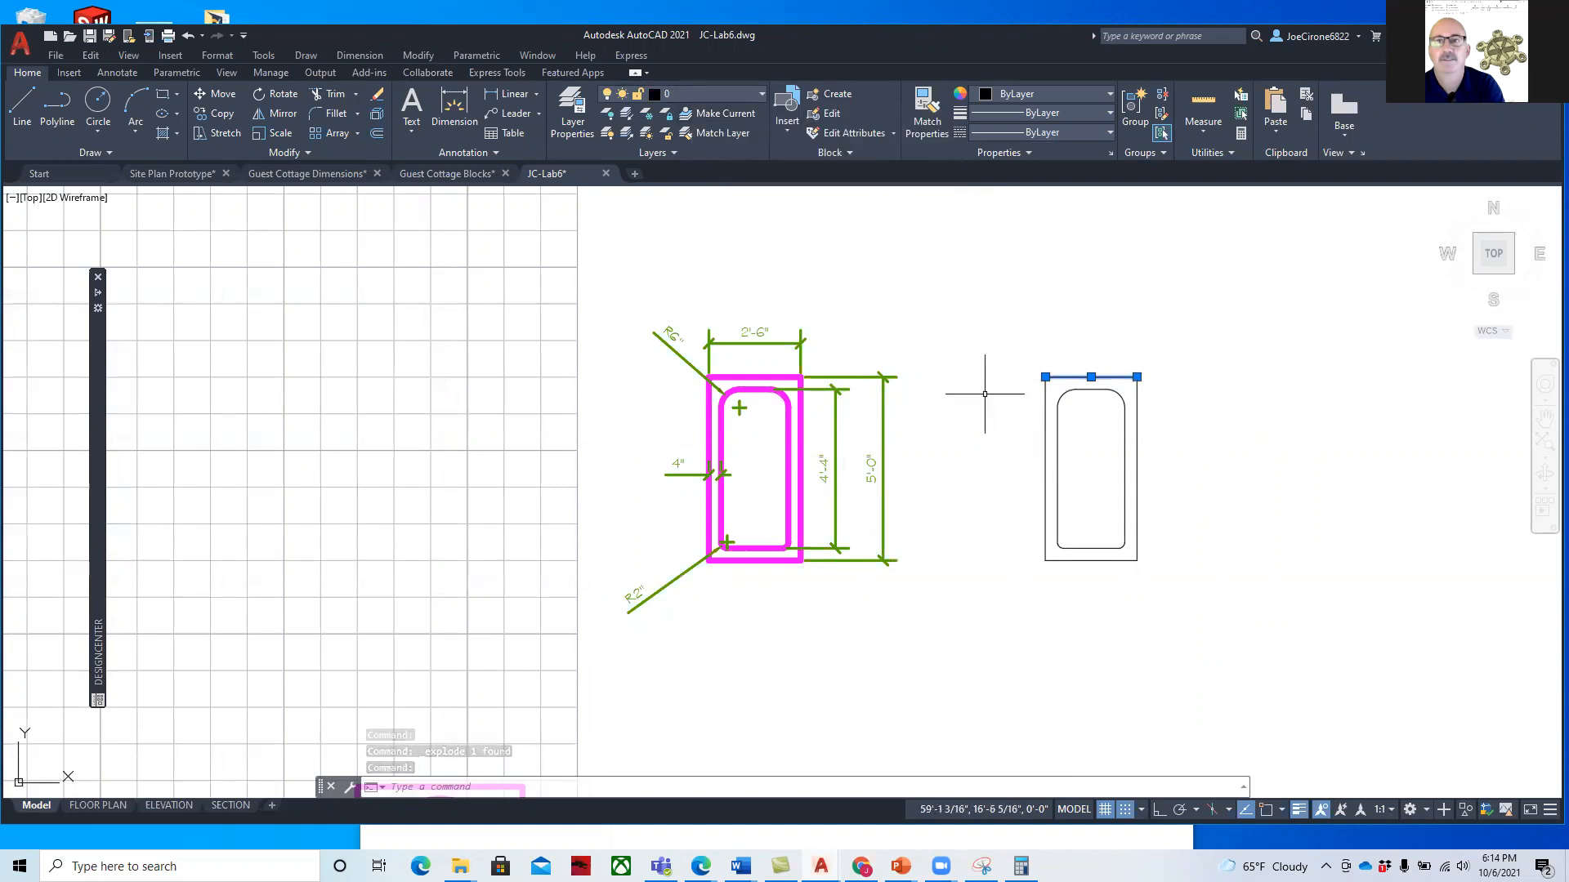
pyautogui.press('Escape')
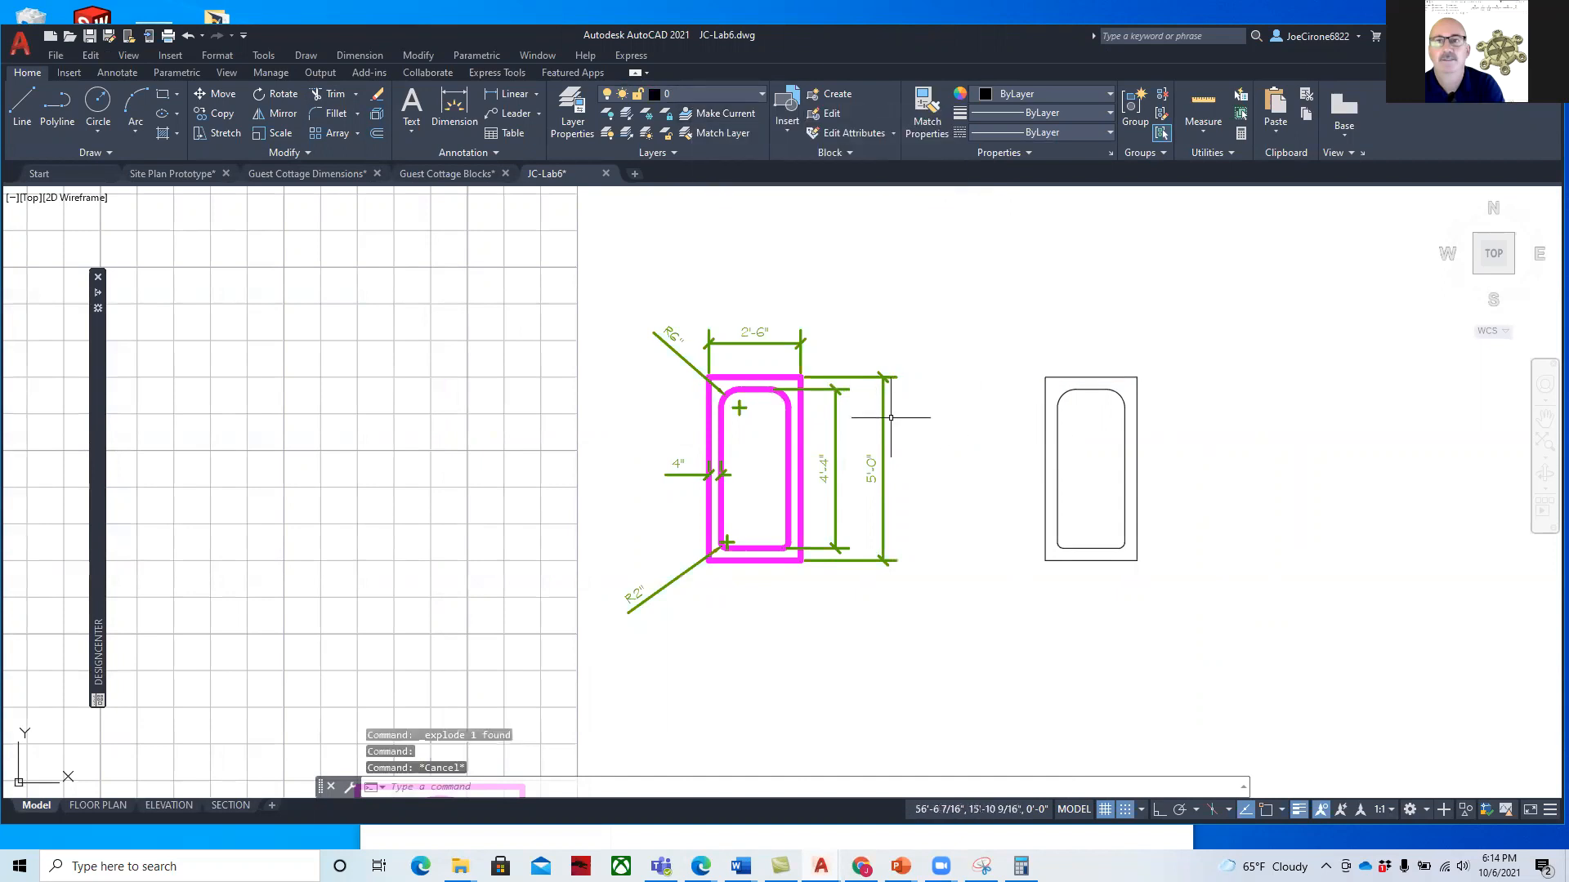
# Inspect the existing Tub entry in the Block Definition dialog, including its description, and leave without redefining it
pyautogui.click(75, 75)
pyautogui.click(22, 129)
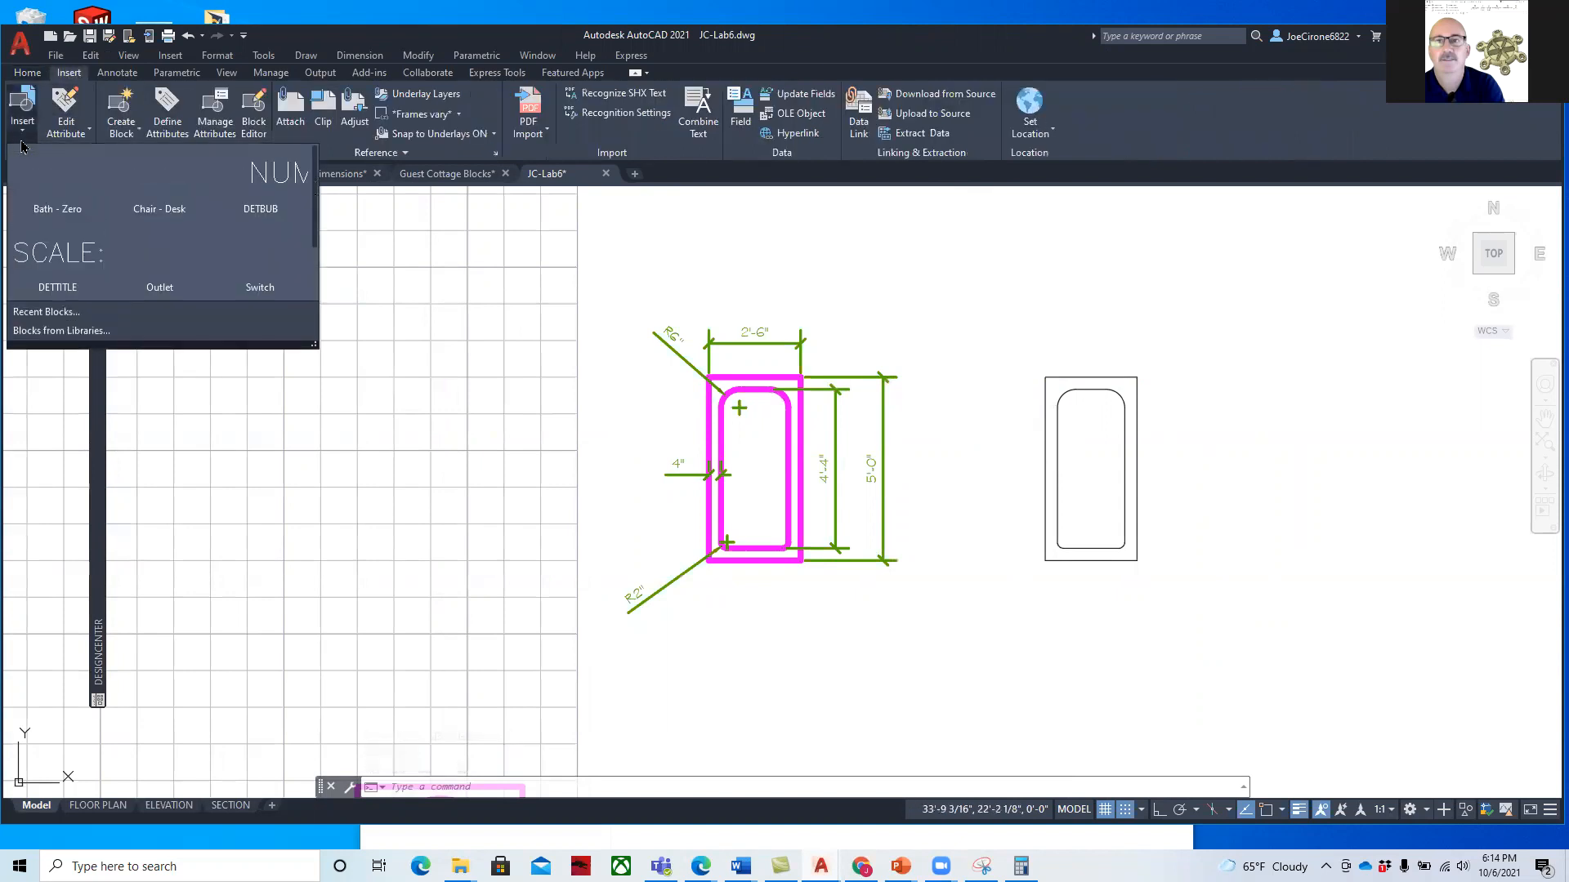
pyautogui.click(23, 134)
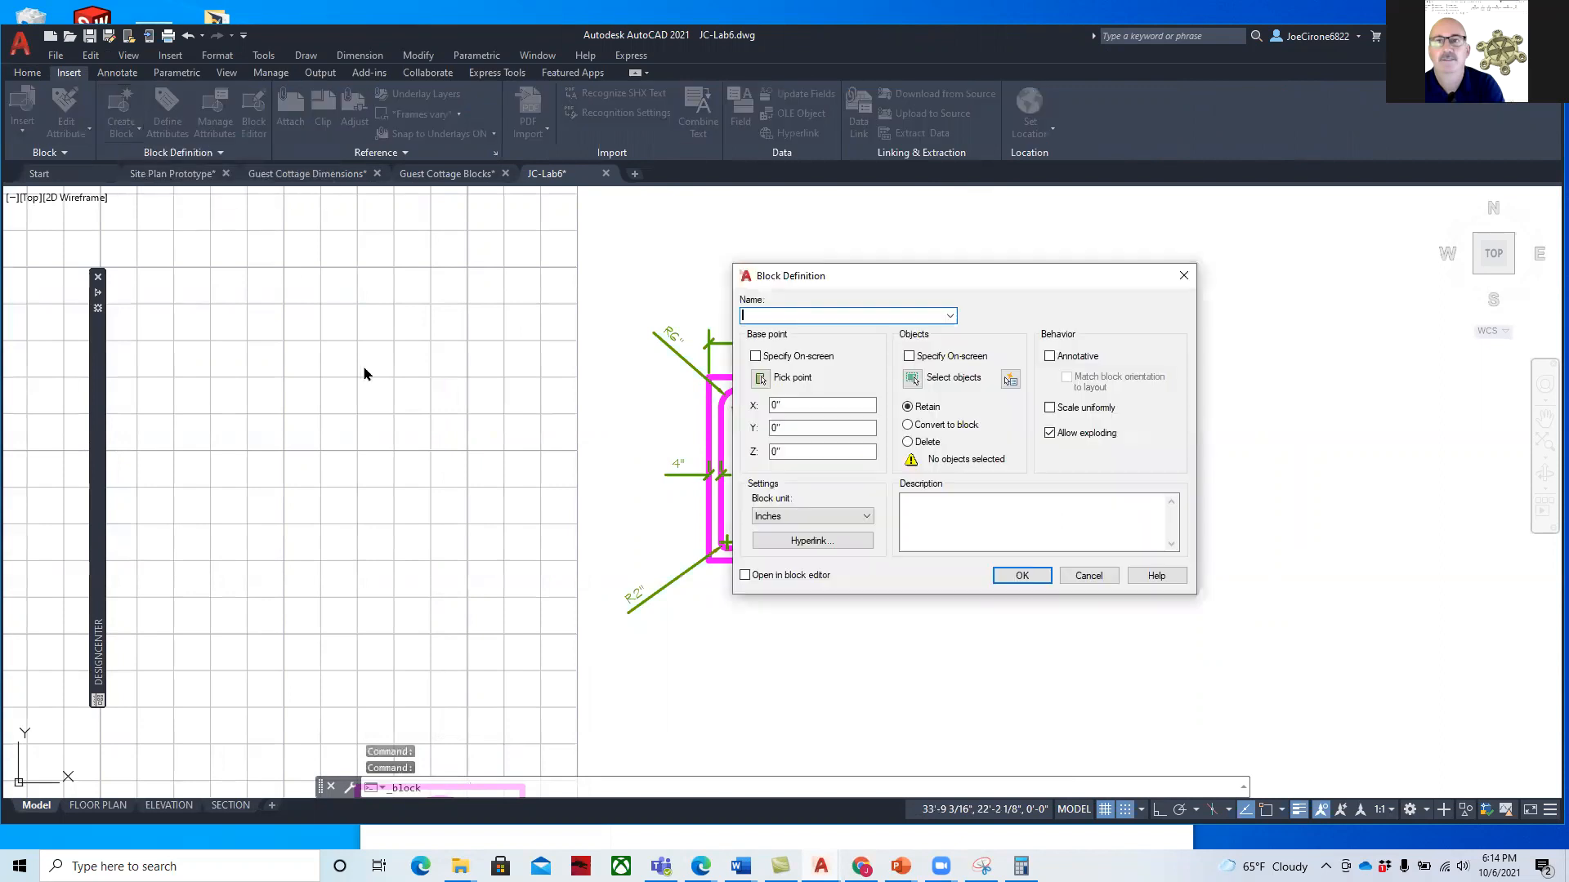
pyautogui.click(950, 317)
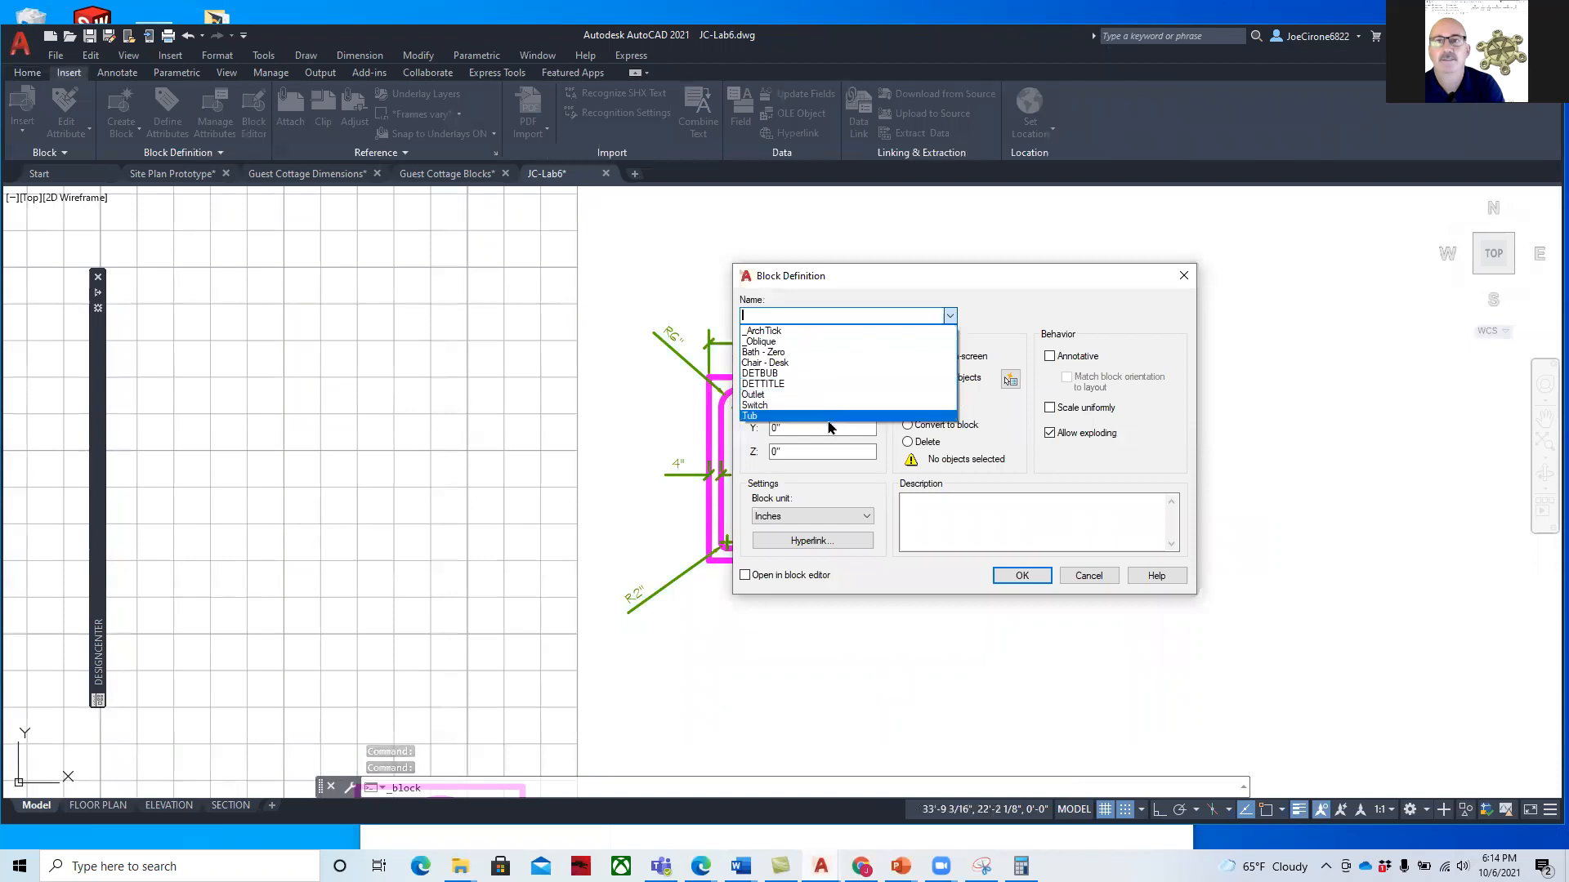
pyautogui.click(832, 416)
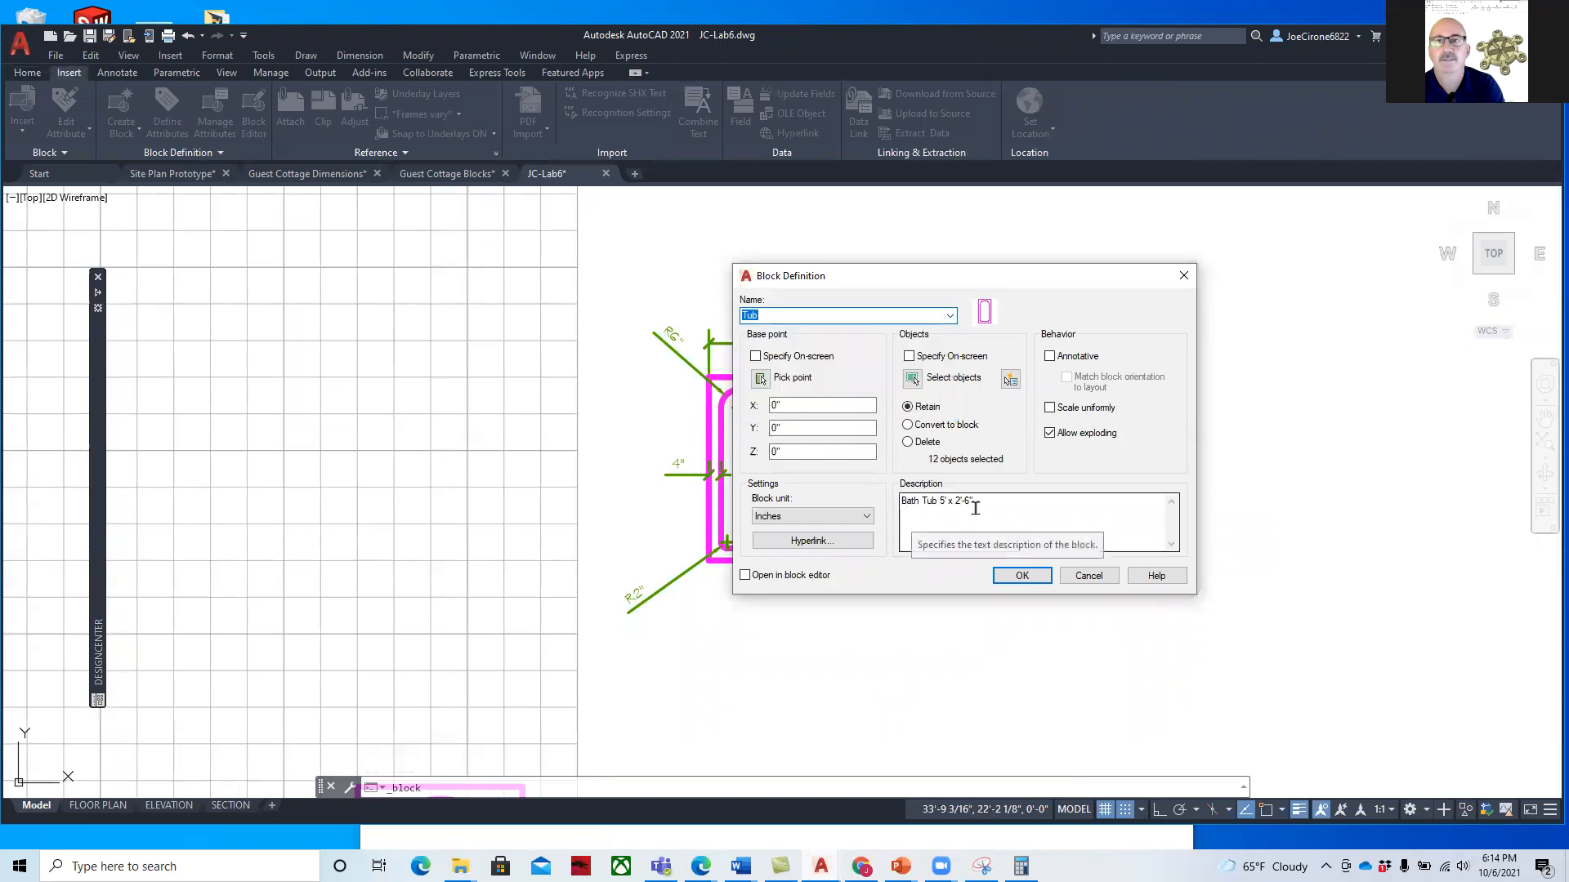
pyautogui.click(797, 316)
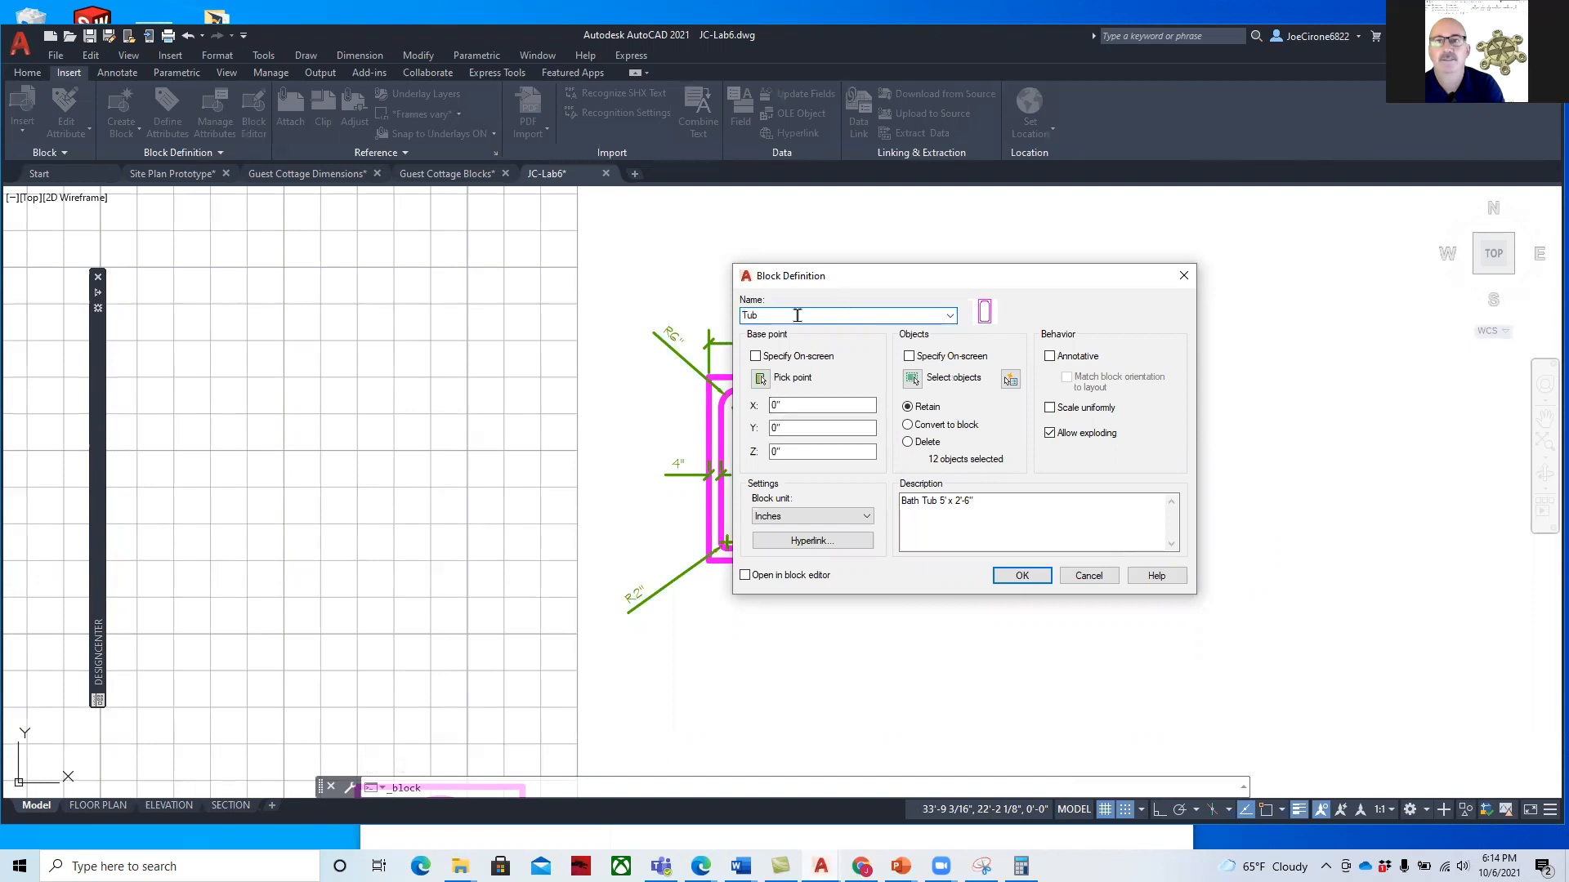
pyautogui.click(1087, 576)
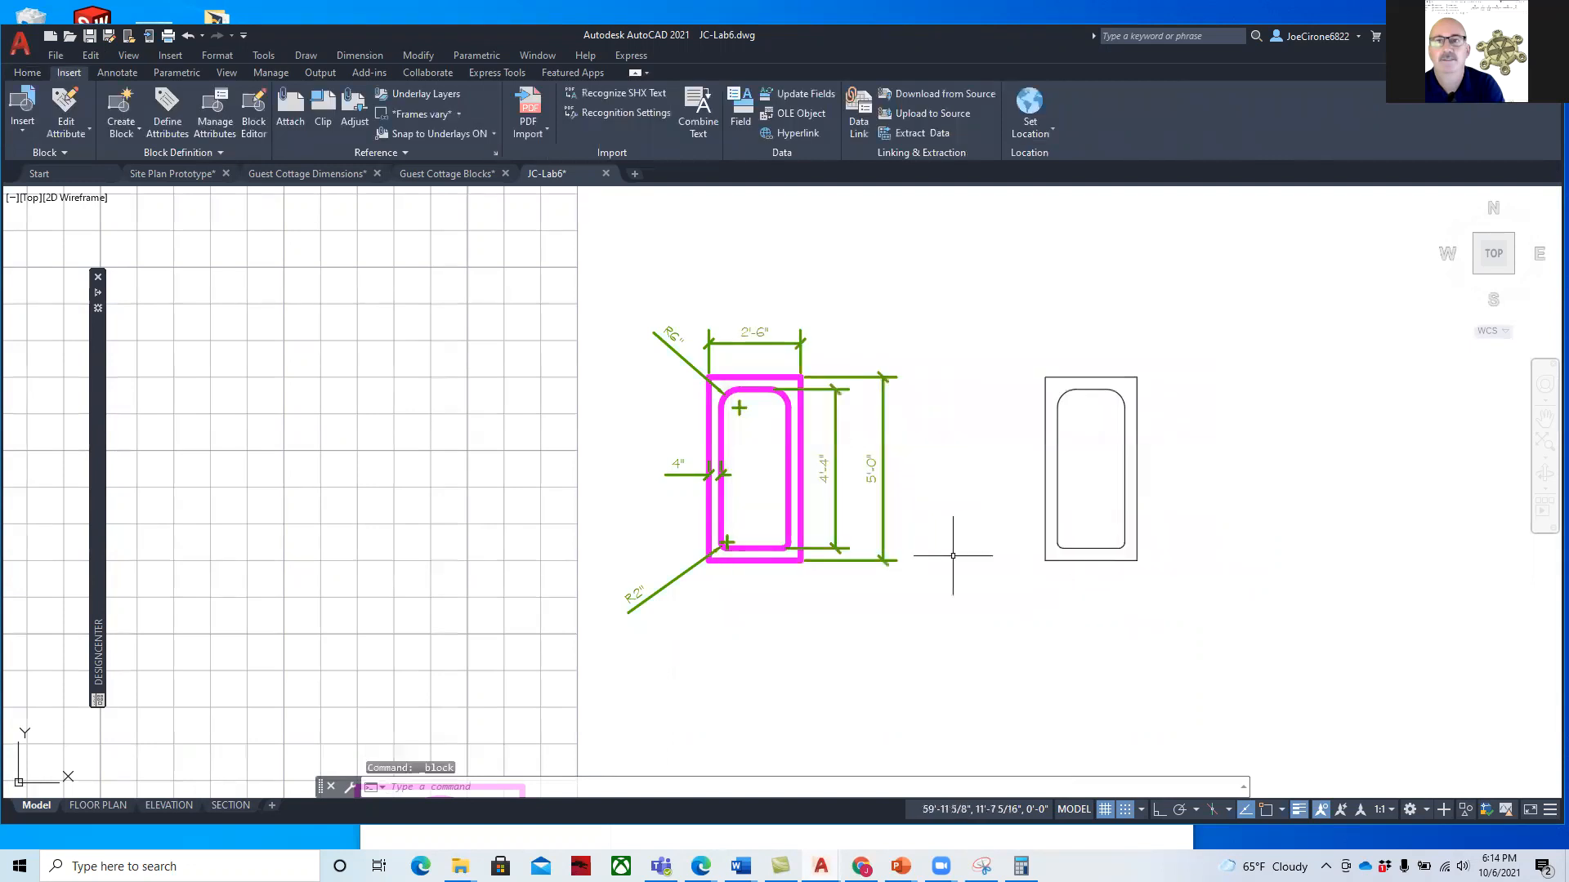
# Start a new block definition named Tub2 and, with object snap on, pick the exploded tub's upper right corner as base point
pyautogui.click(125, 133)
pyautogui.click(146, 168)
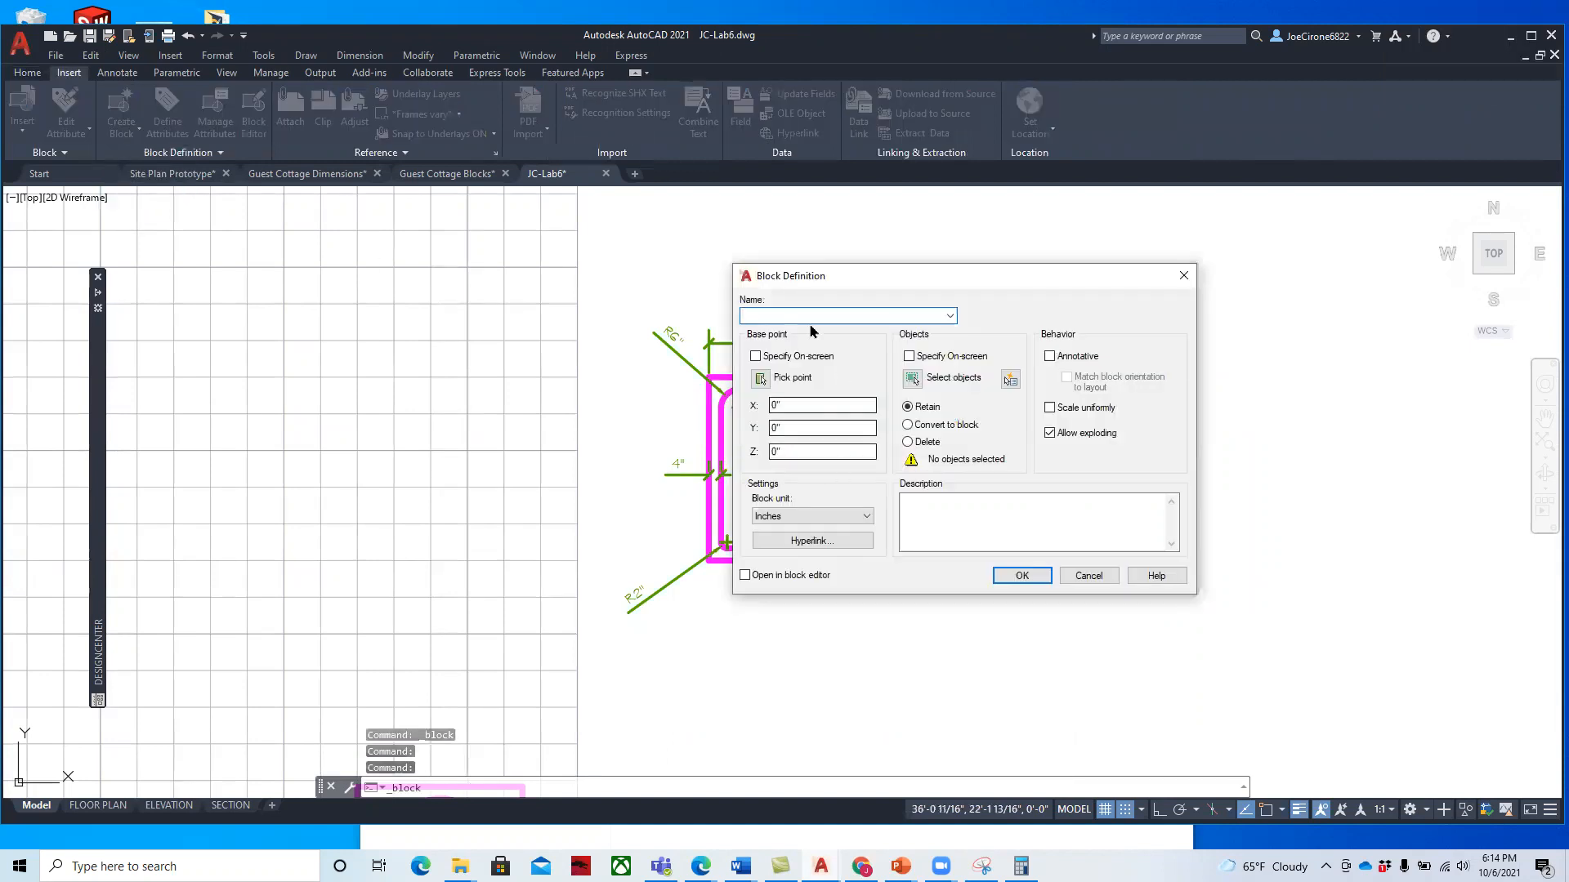
pyautogui.write('Tub2')
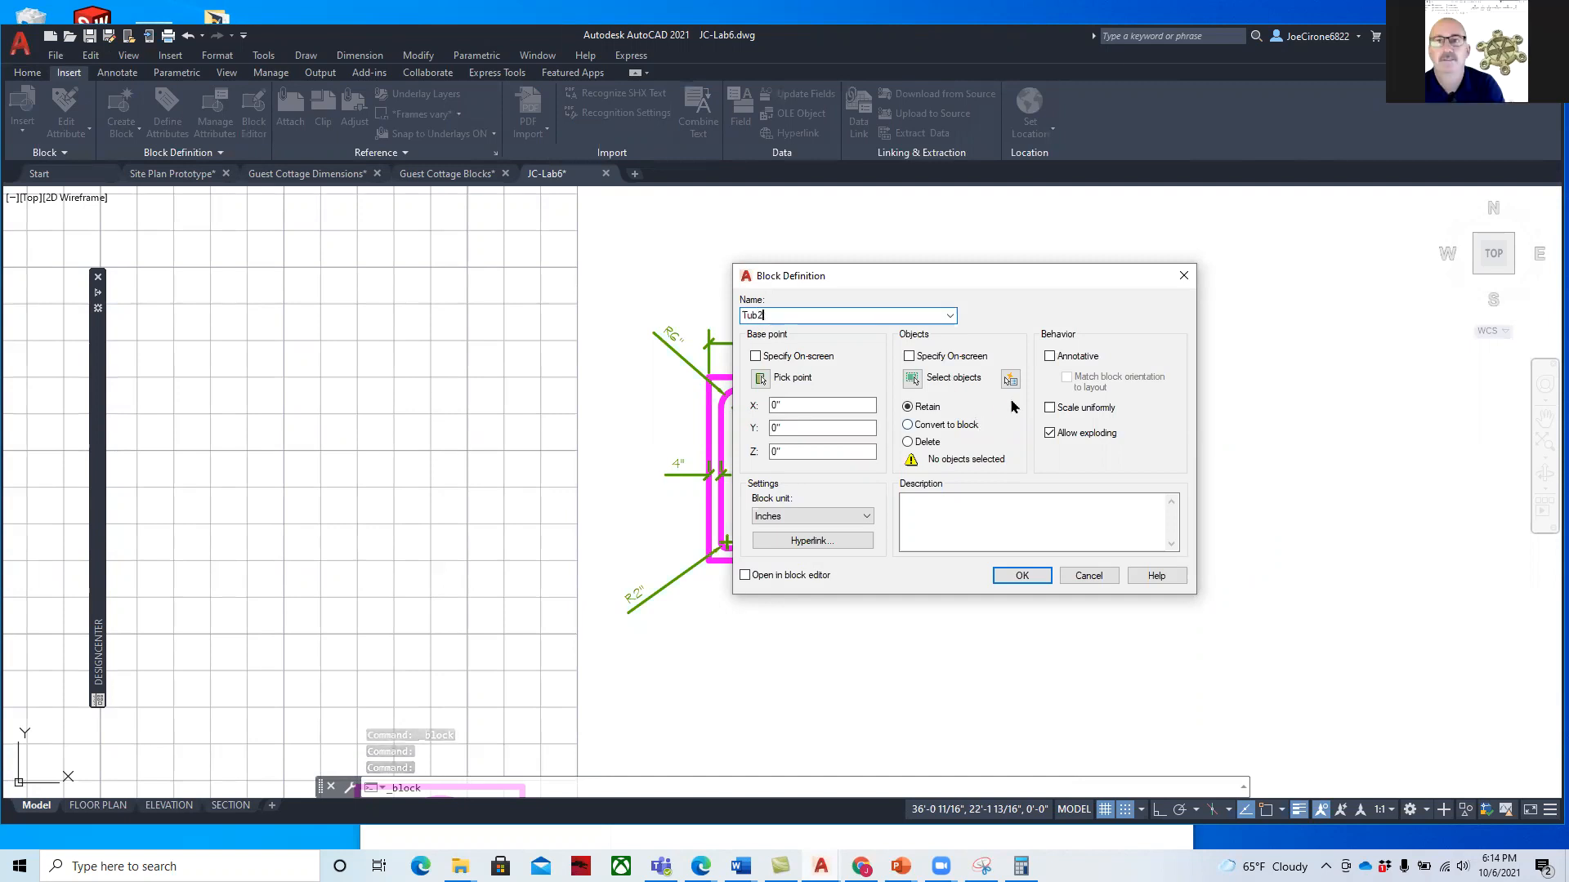
pyautogui.click(756, 357)
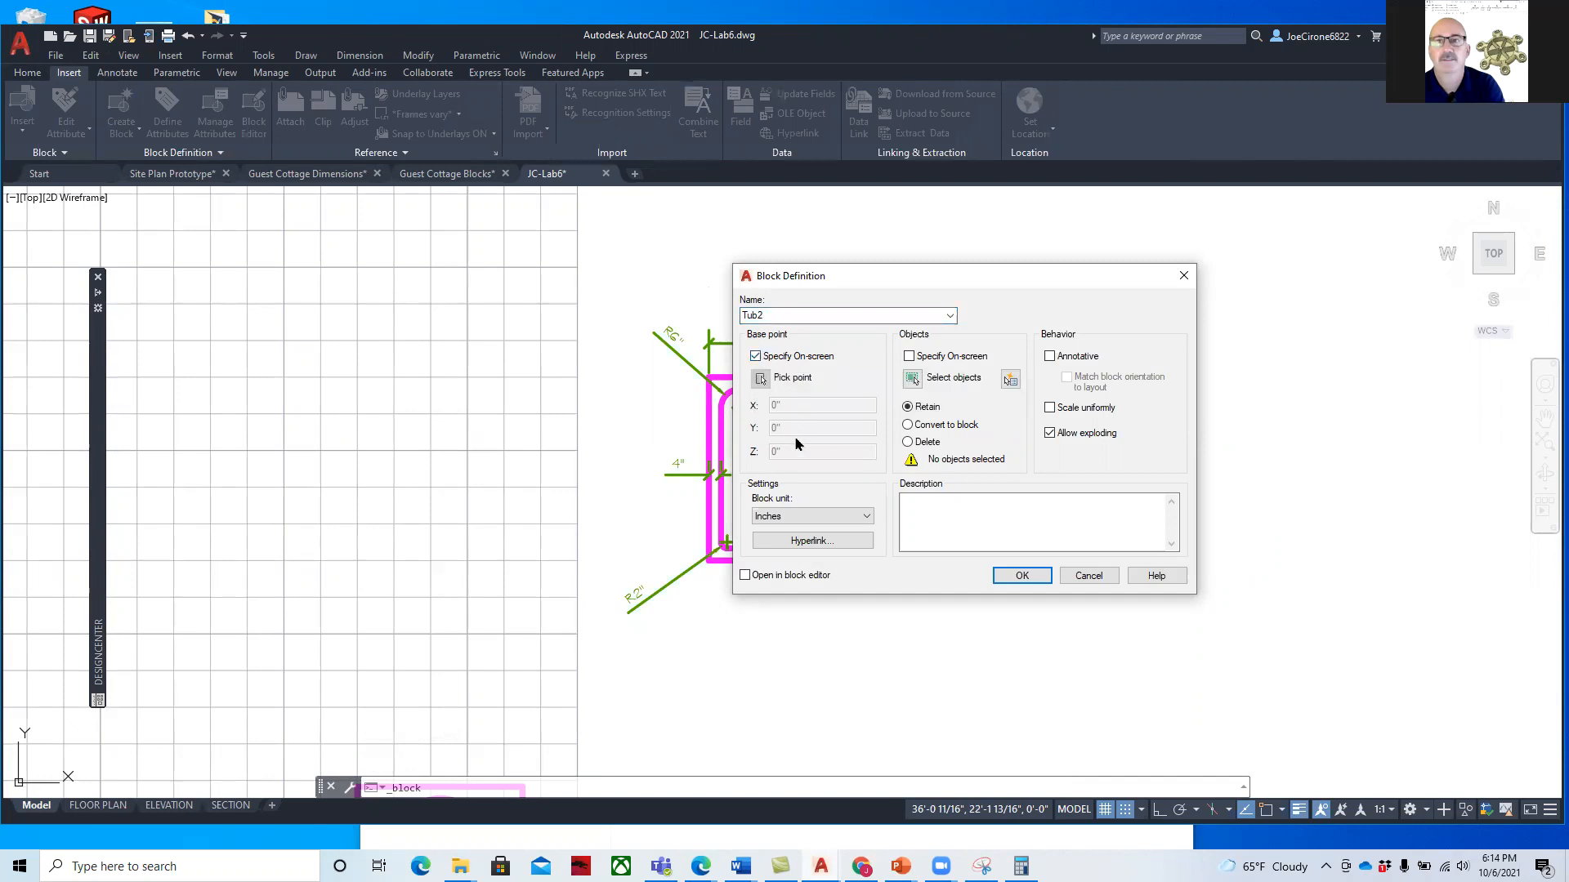
pyautogui.click(756, 357)
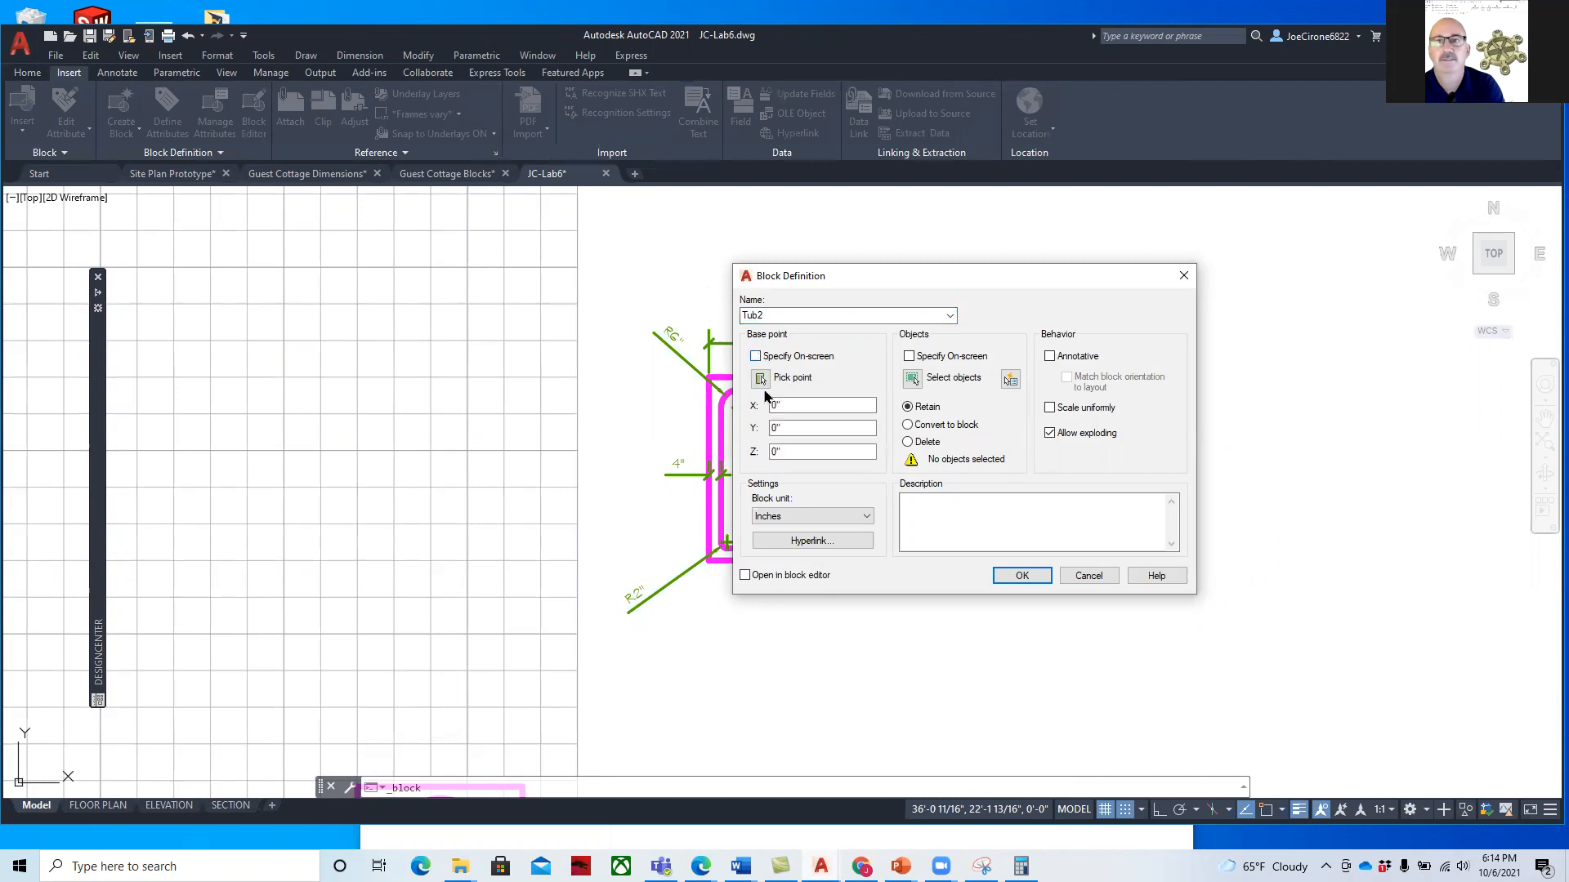
pyautogui.click(760, 379)
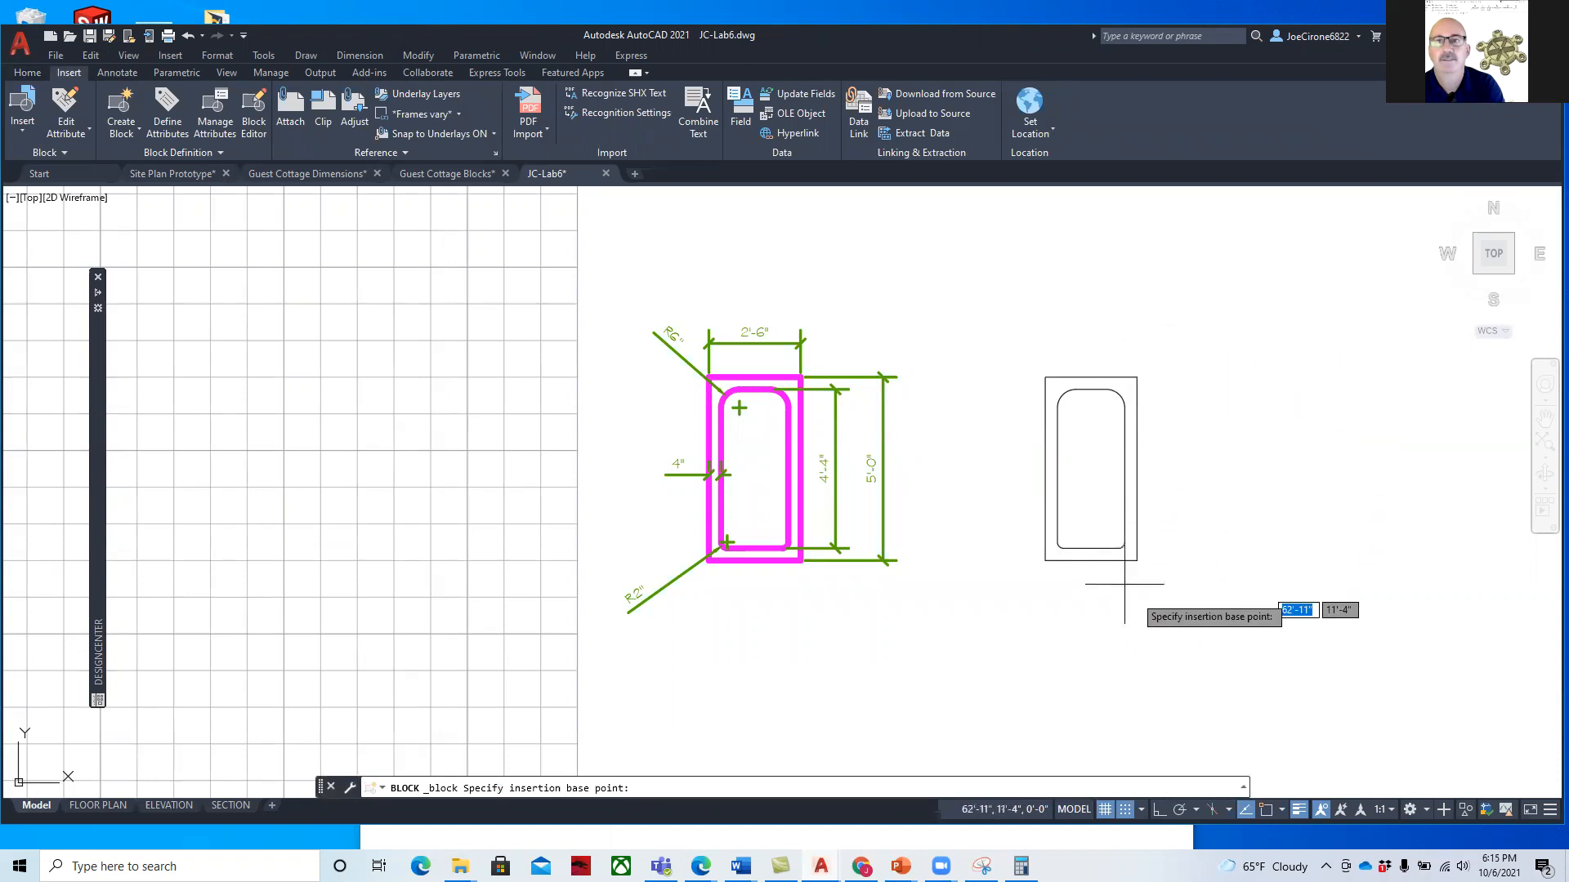
pyautogui.press('F3')
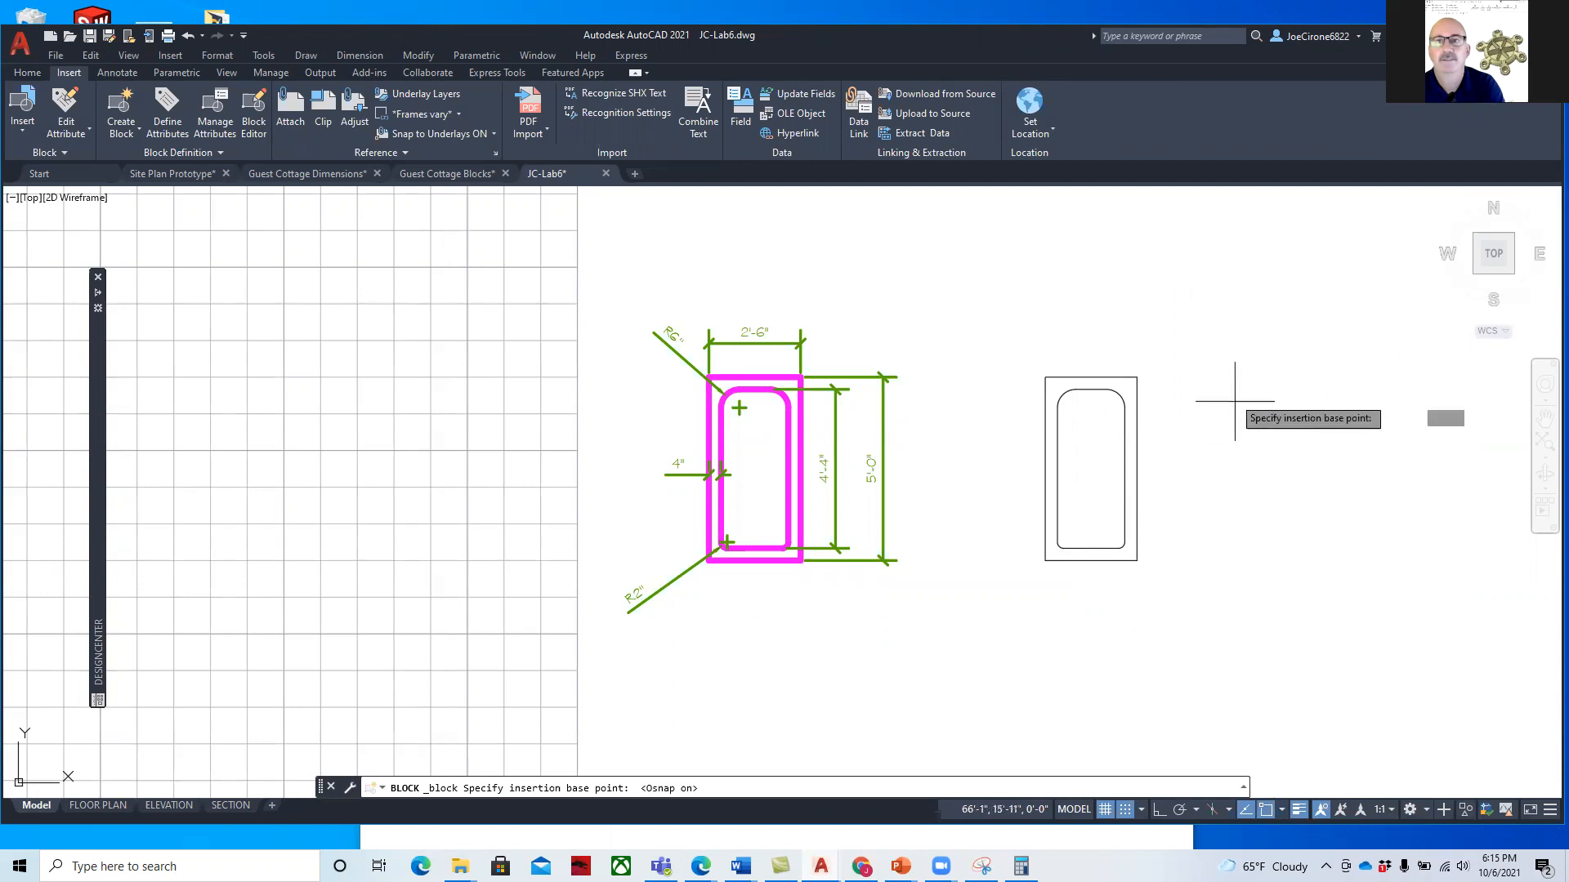
pyautogui.click(1136, 378)
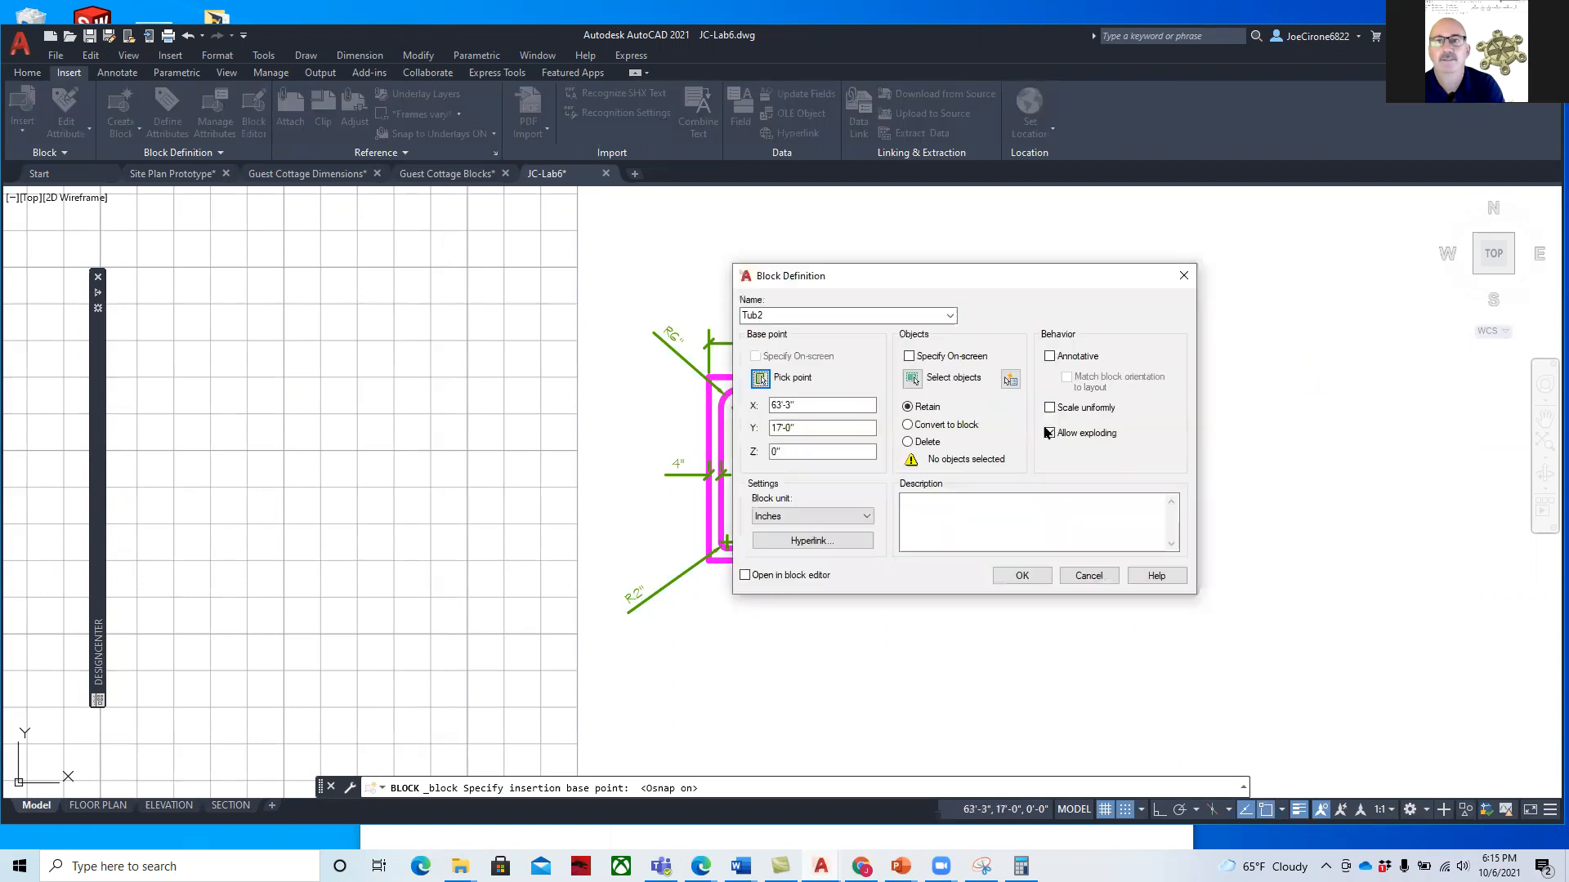
# Select all objects of the exploded tub for Tub2, describe it as "Bath Tub - Wirlpool", retain the originals and create the block
pyautogui.click(912, 380)
pyautogui.click(1017, 347)
pyautogui.click(1169, 600)
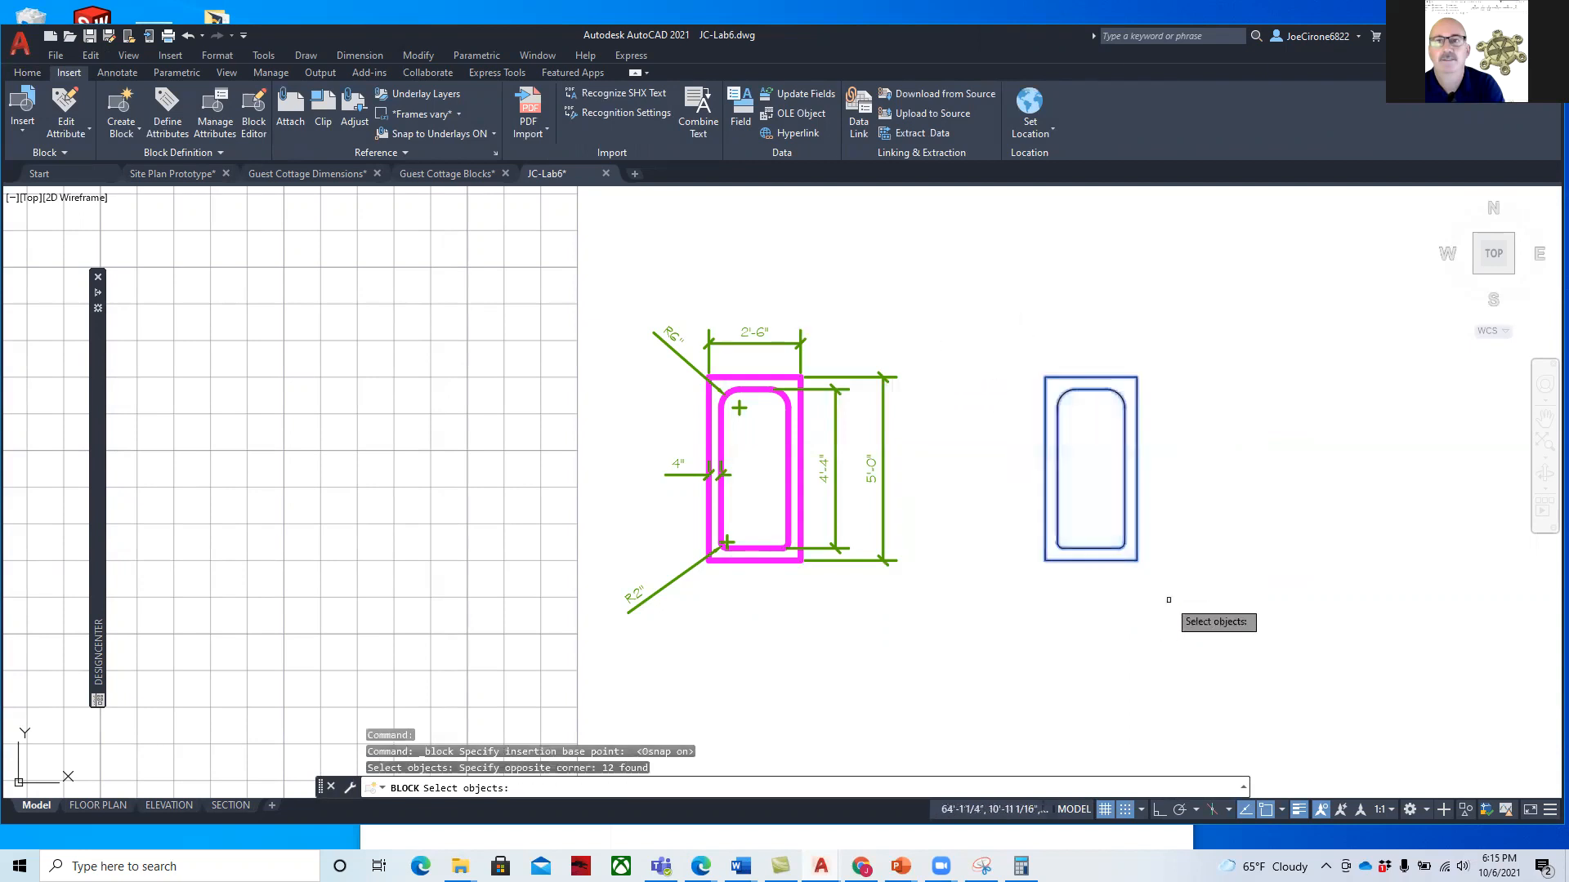
pyautogui.press('Return')
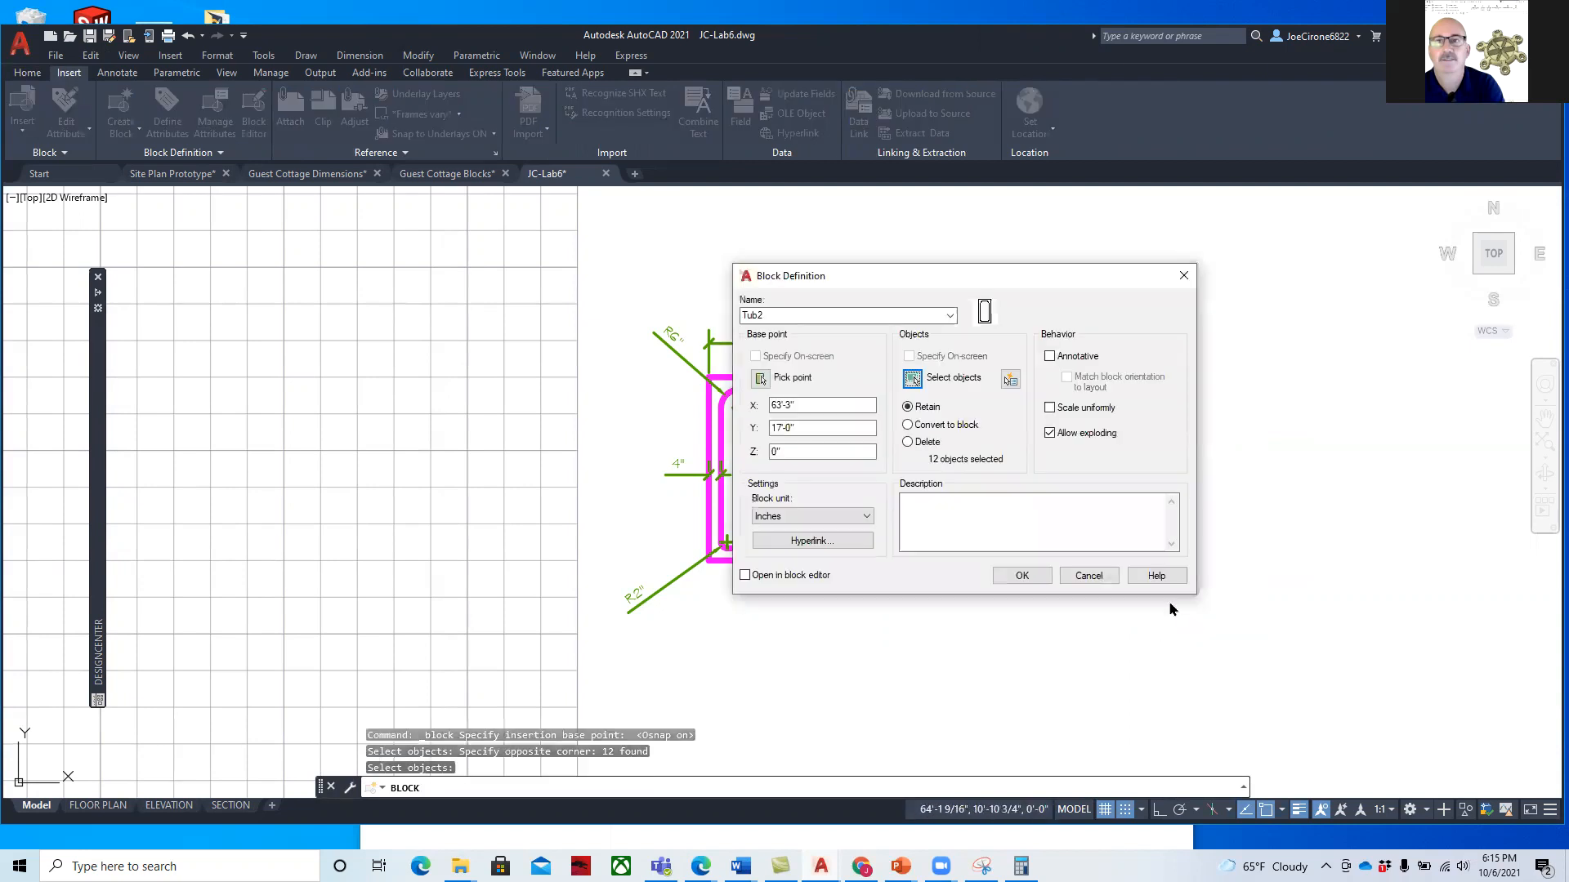
pyautogui.click(996, 522)
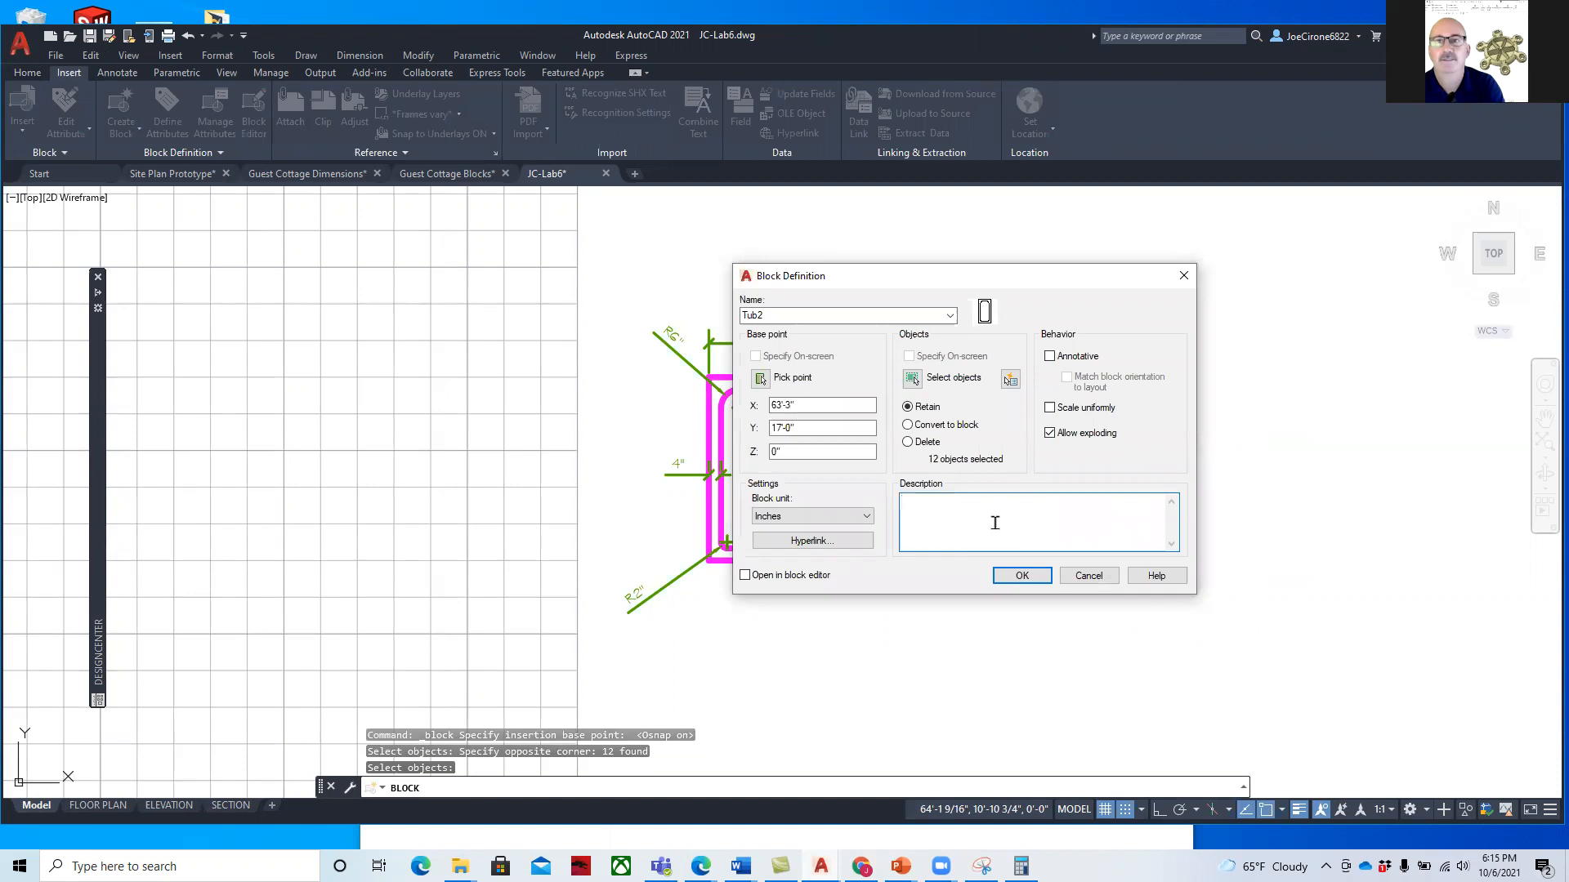
pyautogui.write('Bath Tub - Wirlpool')
pyautogui.click(907, 443)
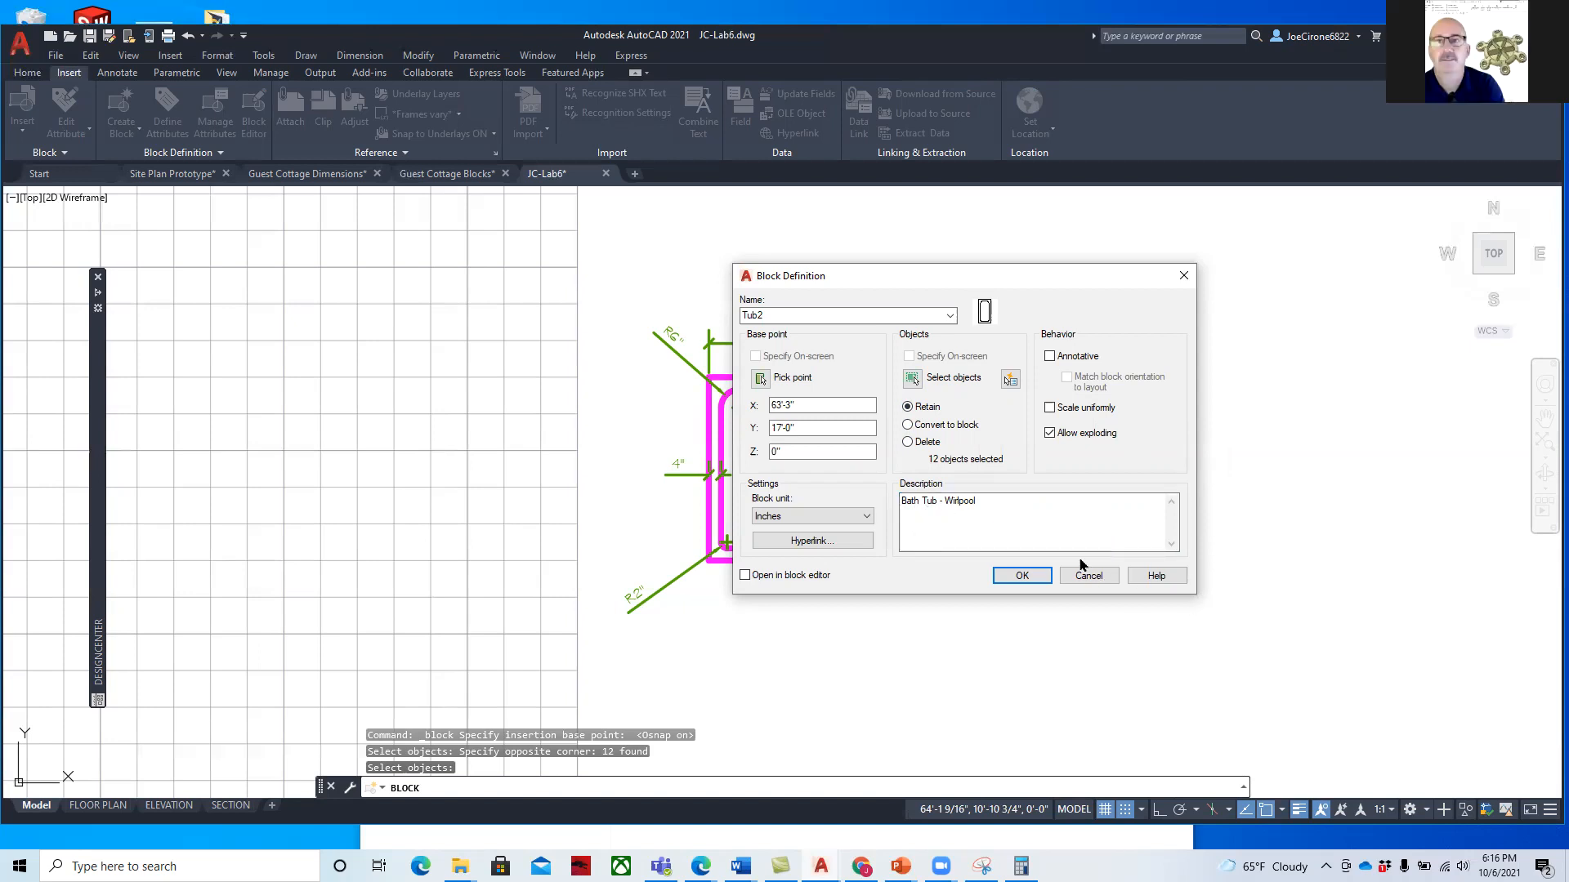
pyautogui.click(1018, 576)
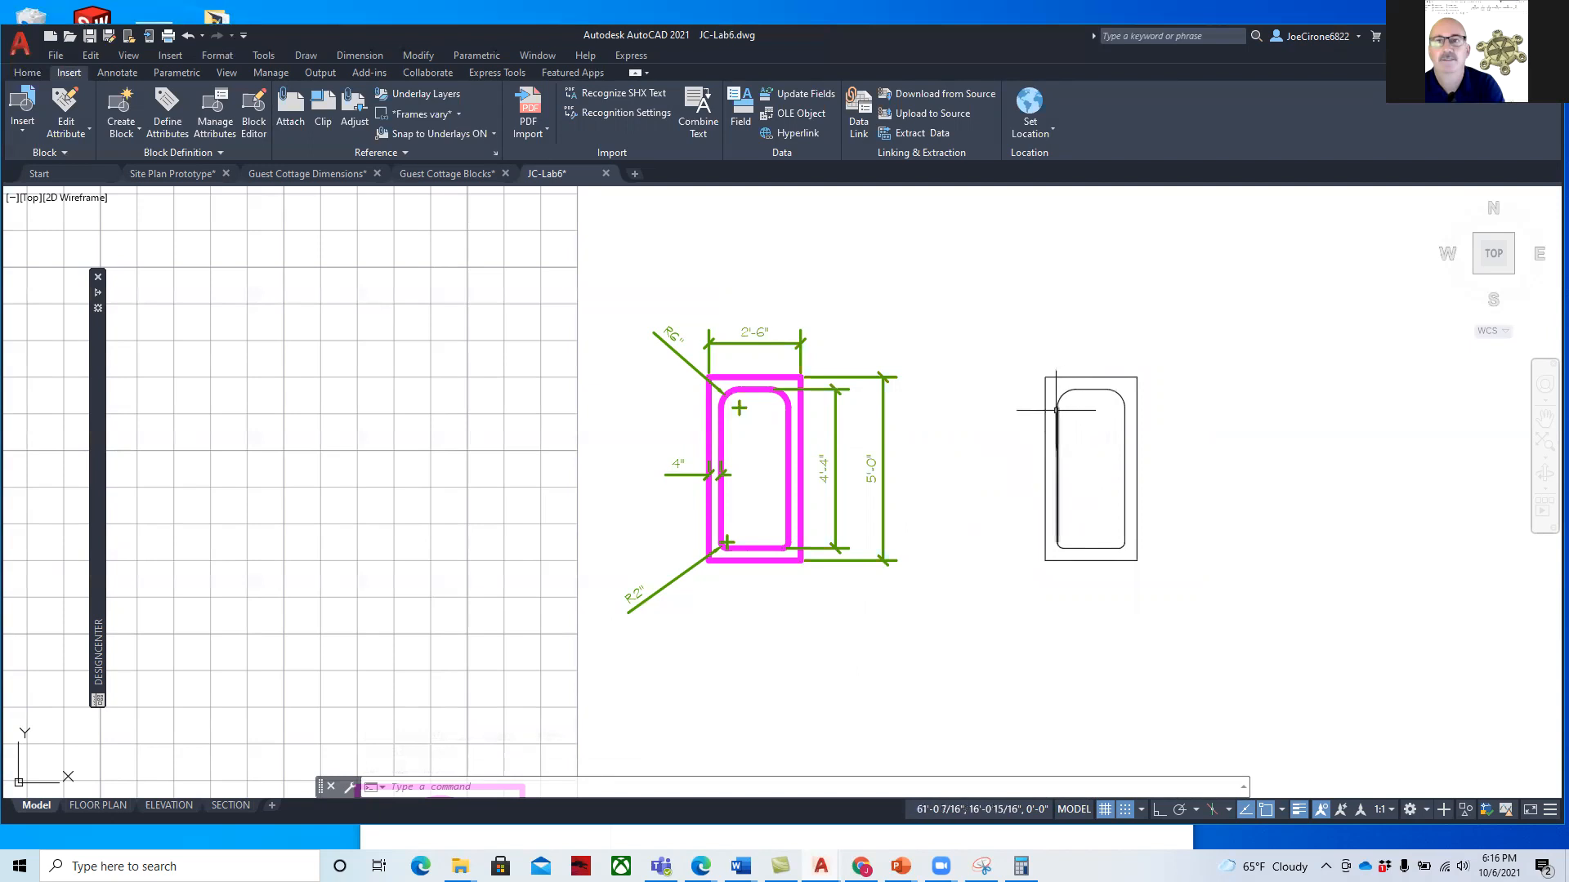
# Draw a 45° line about 3 7/16" long from the lower left rounded corner of the undimensioned tub's basin inward
pyautogui.scroll(4, 1132, 487)
pyautogui.moveTo(1079, 393)
pyautogui.mouseDown(button='middle')
pyautogui.moveTo(1072, 421)
pyautogui.moveTo(844, 473)
pyautogui.mouseUp(button='middle')
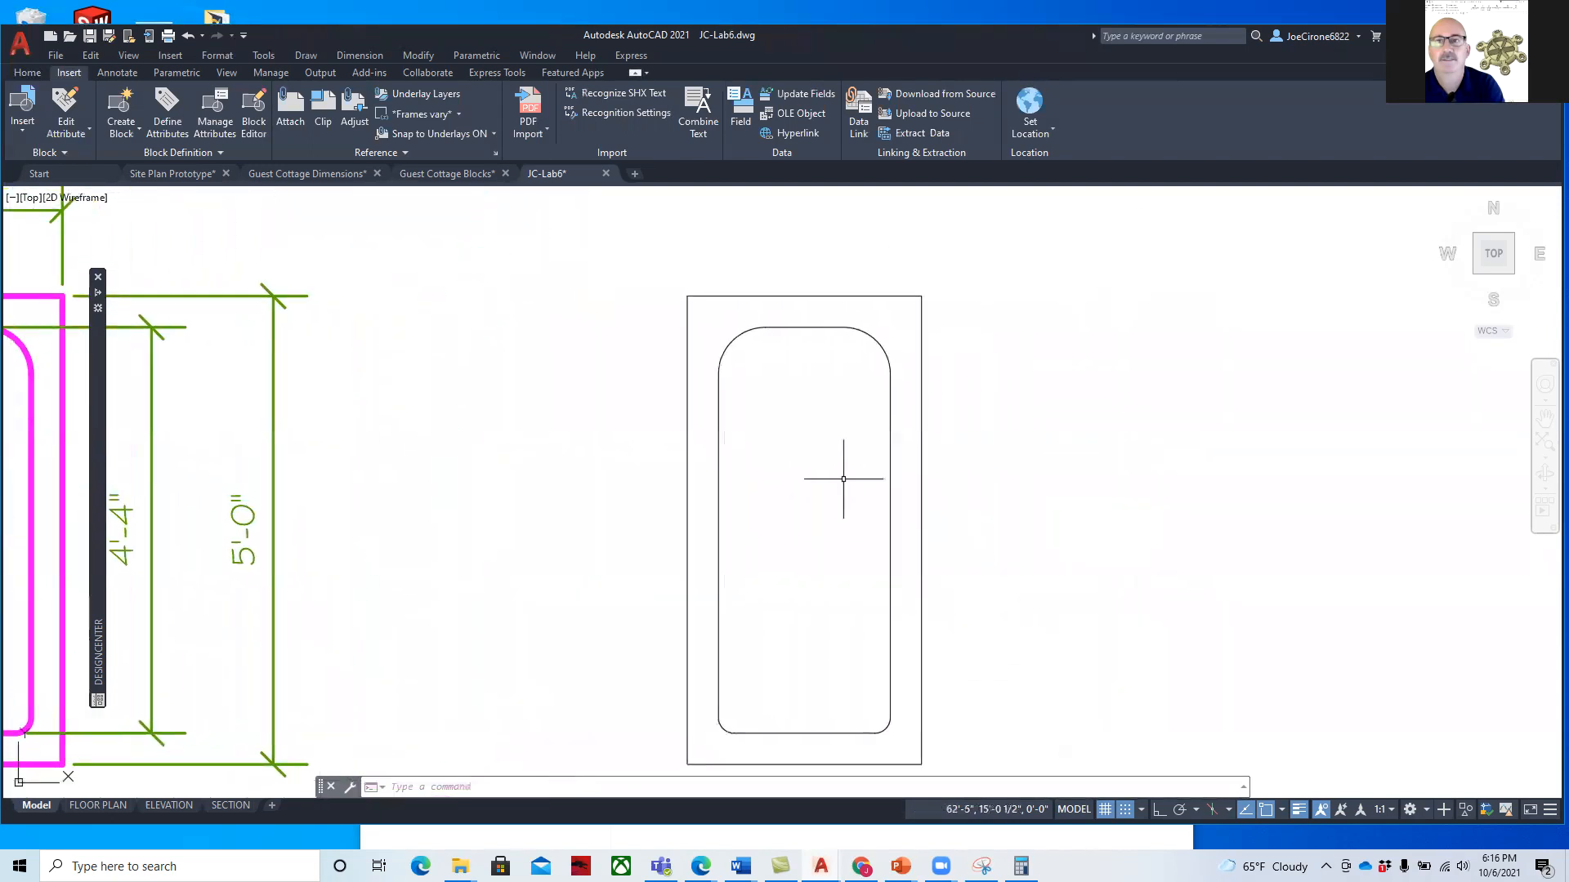
pyautogui.click(26, 74)
pyautogui.click(22, 106)
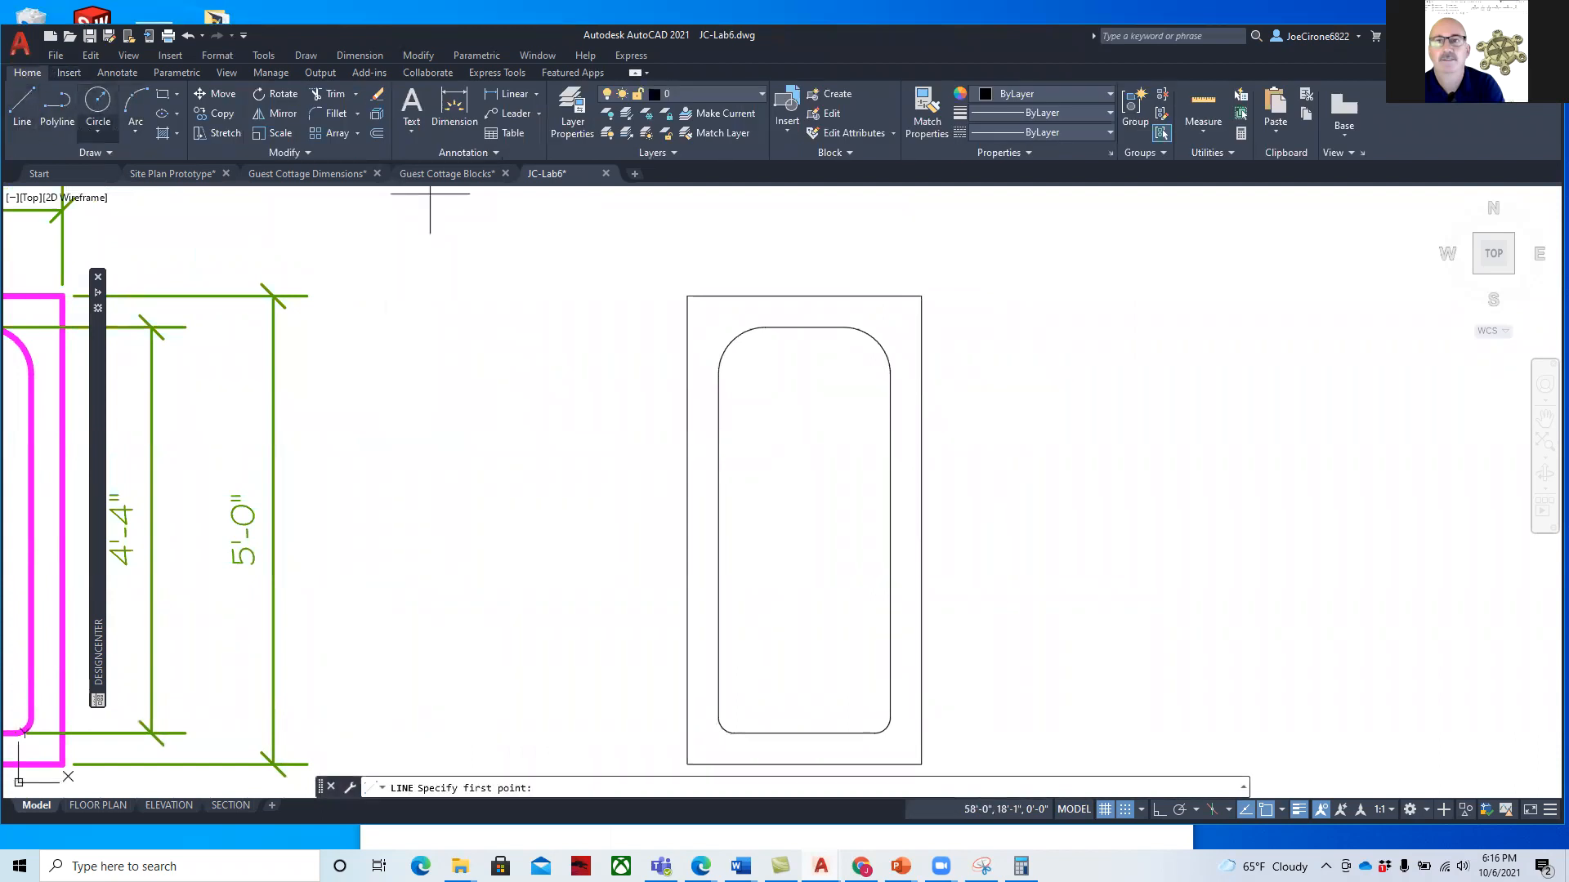
pyautogui.click(724, 728)
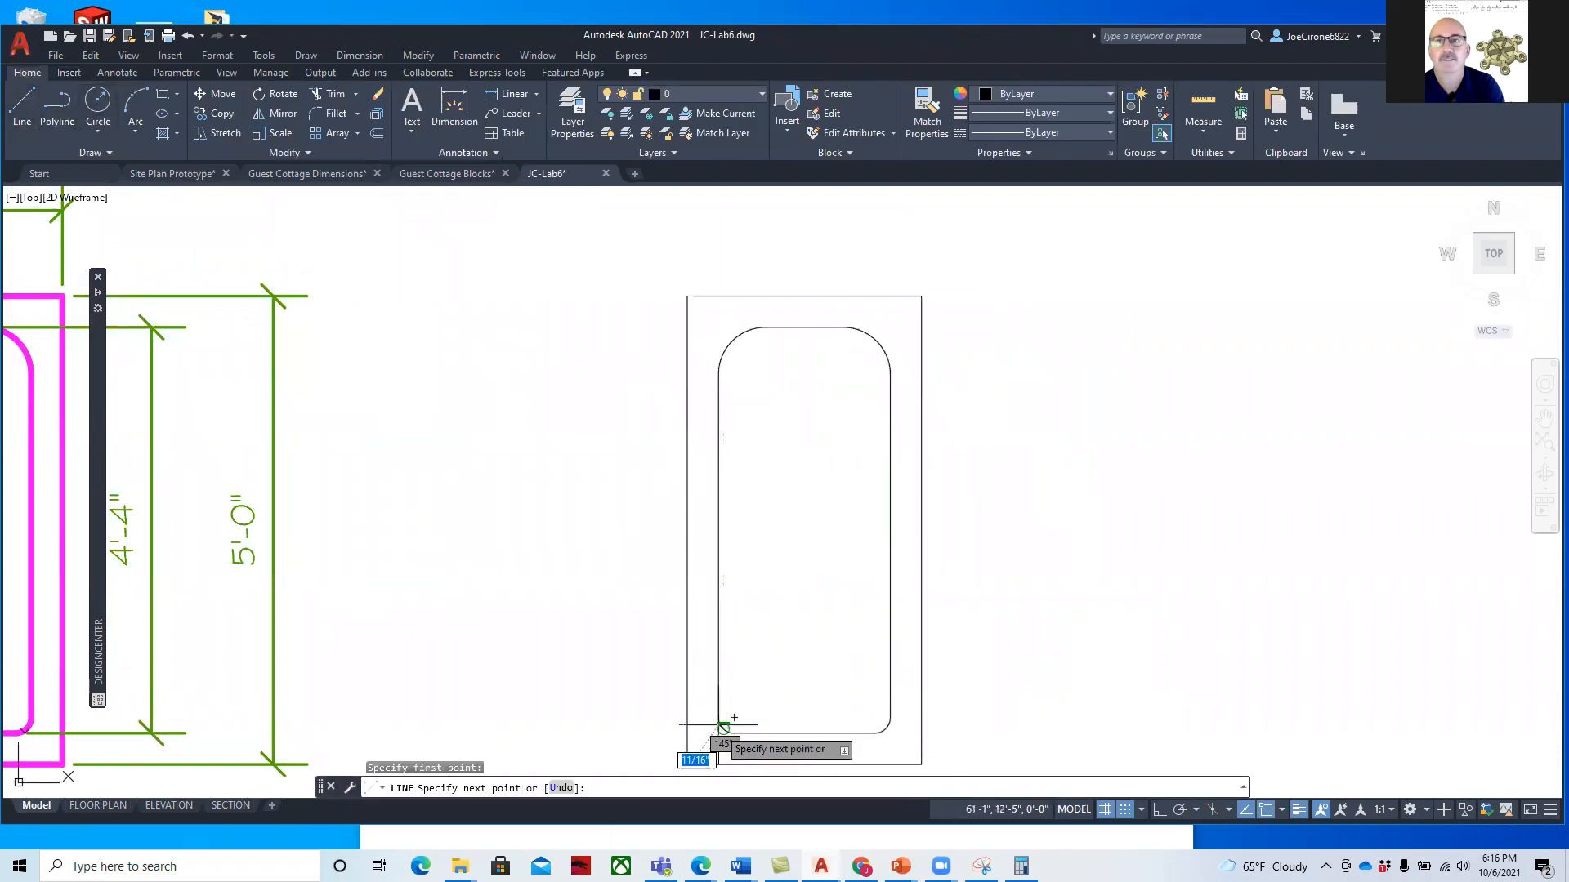
pyautogui.scroll(3, 736, 707)
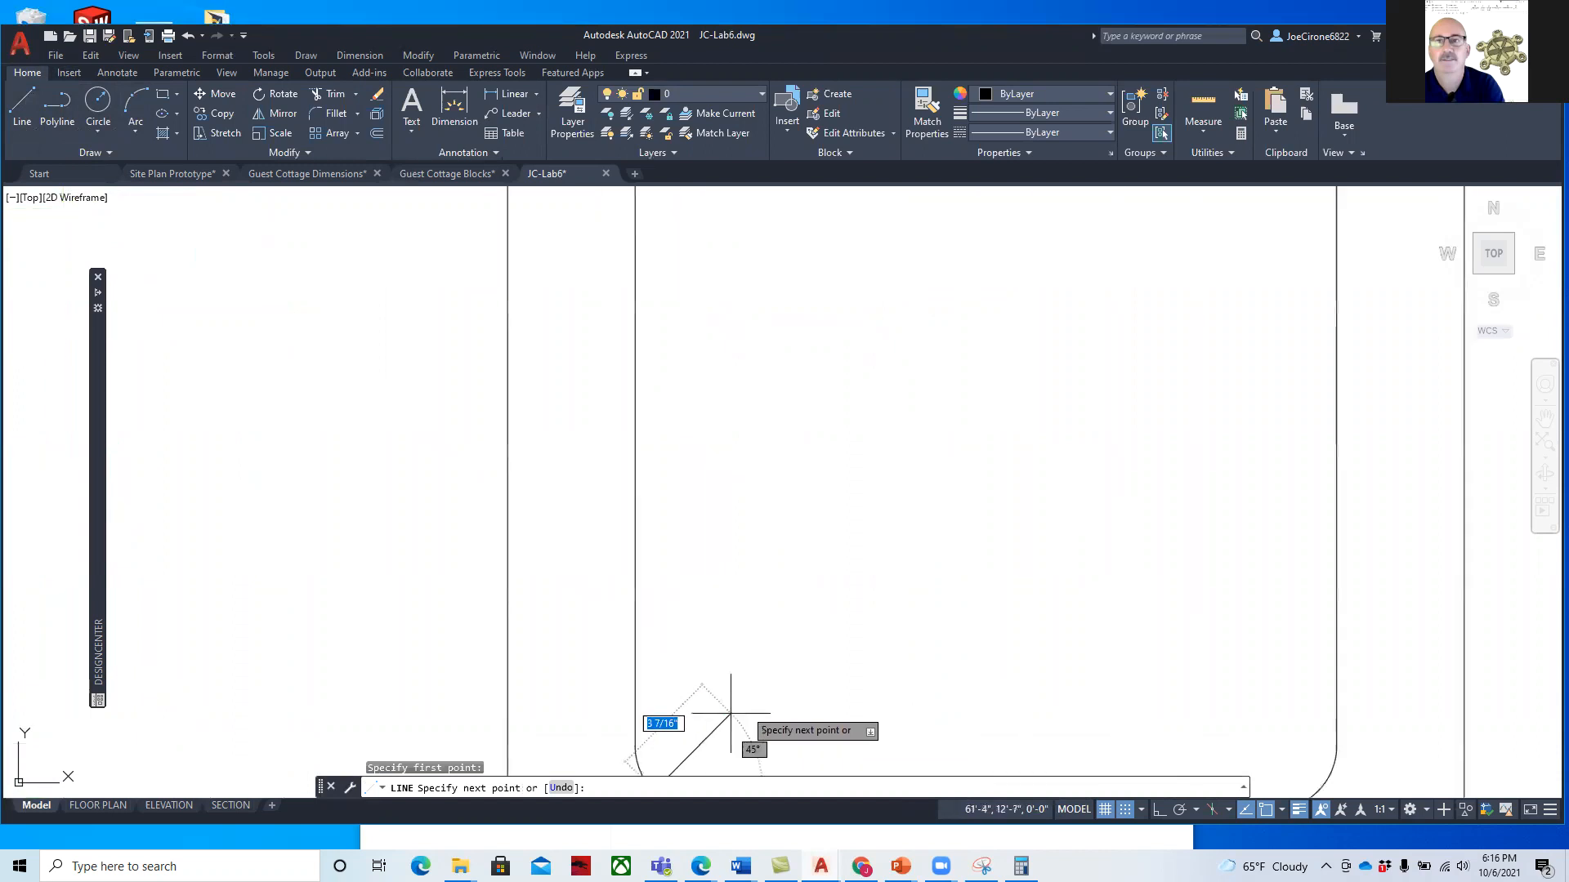
pyautogui.click(731, 714)
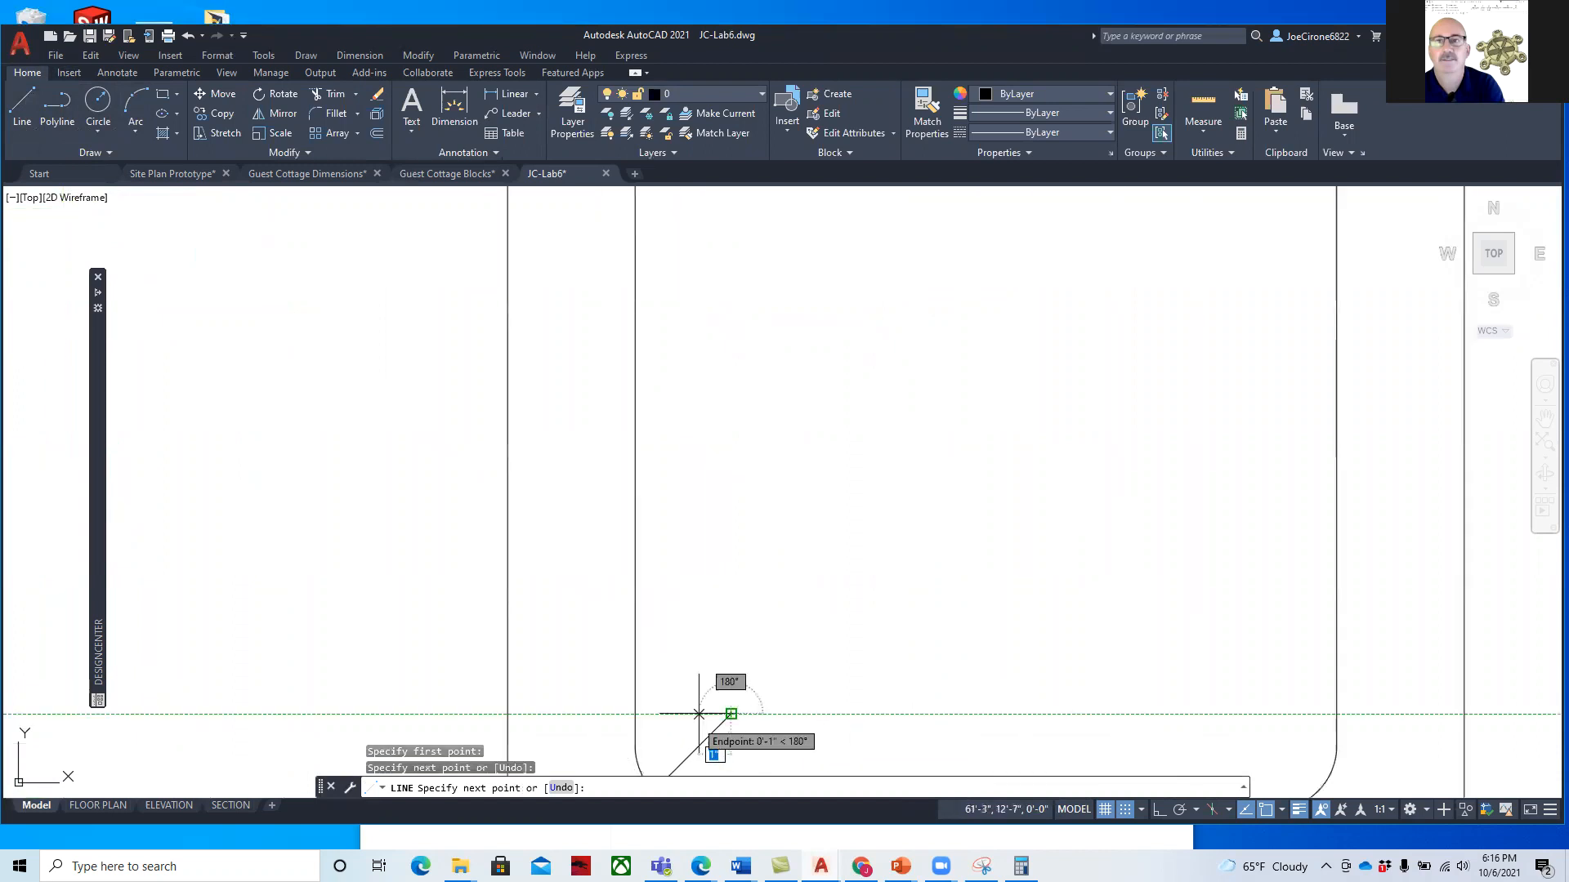
pyautogui.press('Escape')
# Draw a circle of 1" radius centred on the inner end of the lower left diagonal line
pyautogui.scroll(-4, 817, 653)
pyautogui.scroll(4, 785, 656)
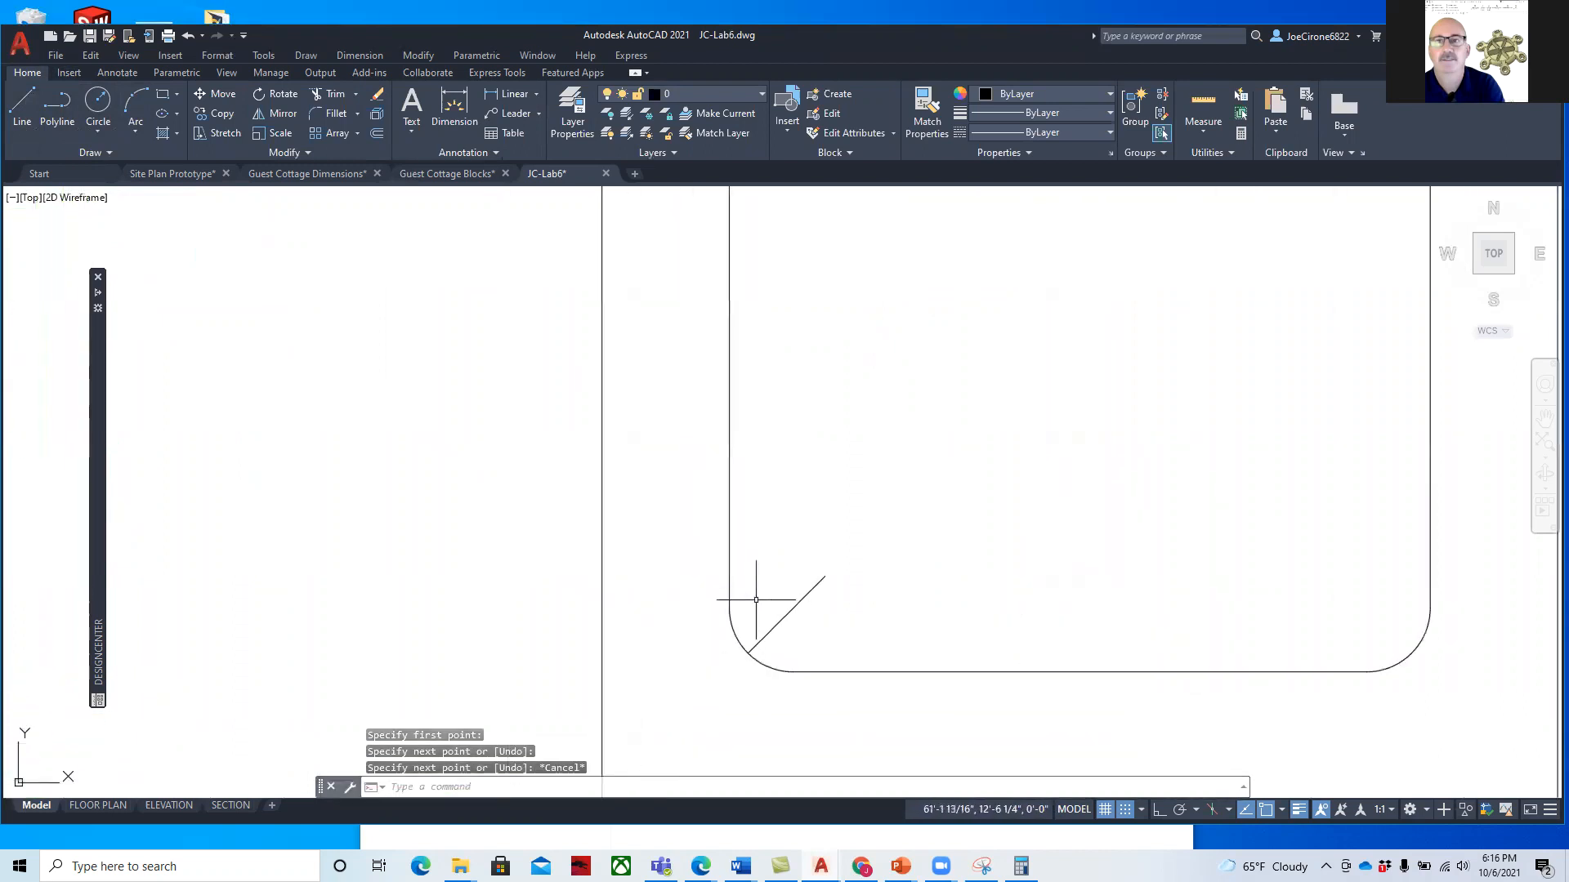
pyautogui.click(94, 105)
pyautogui.click(826, 576)
pyautogui.click(826, 543)
pyautogui.press('Return')
pyautogui.scroll(-2, 1106, 514)
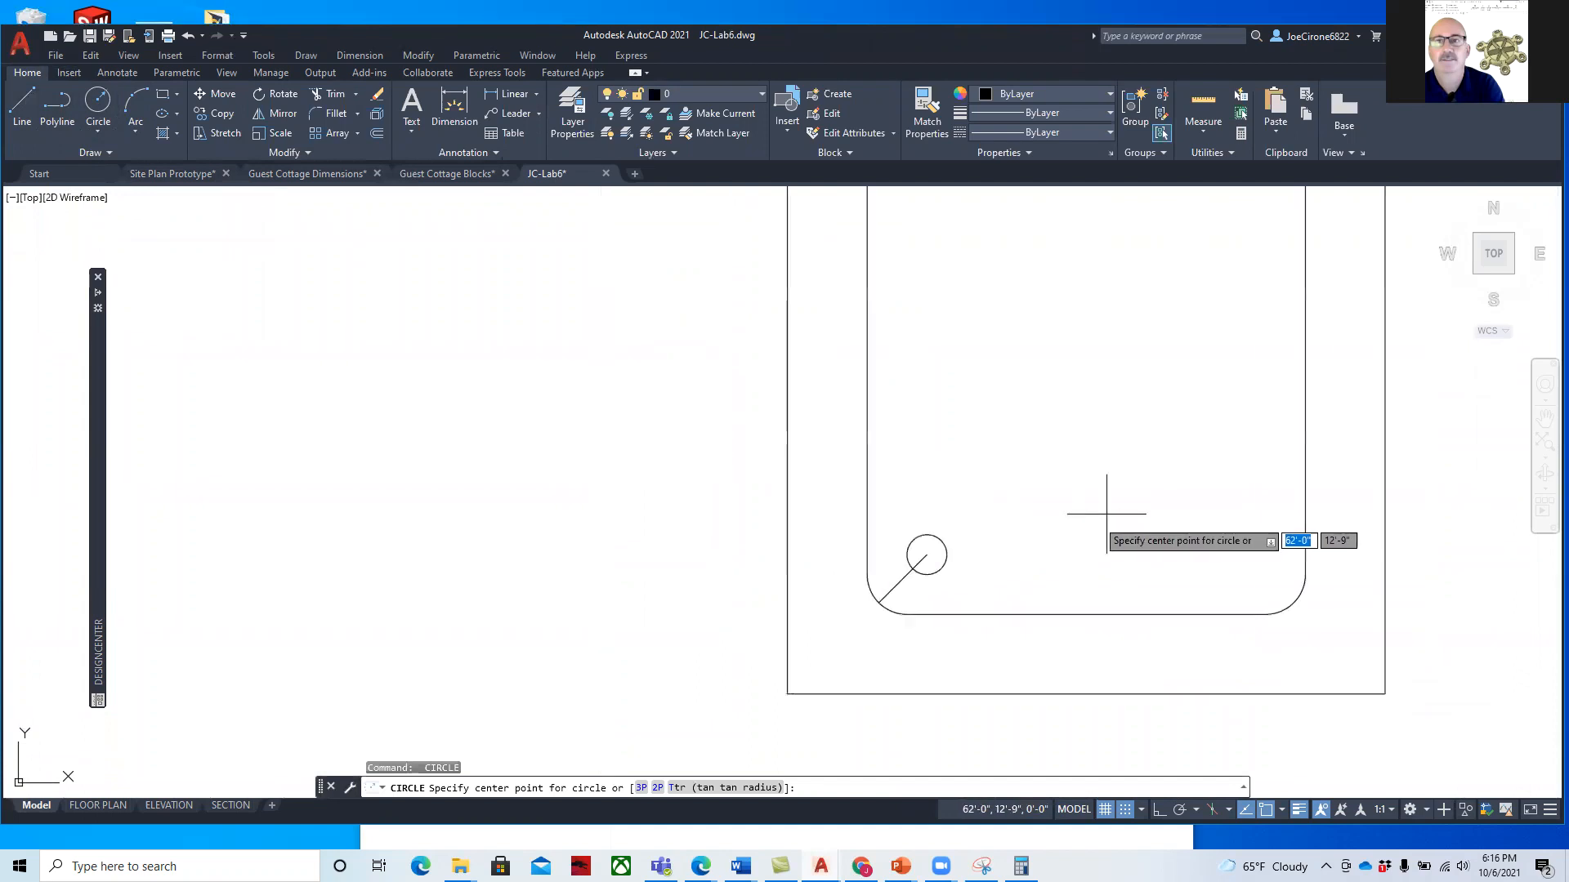
pyautogui.scroll(-1, 1106, 514)
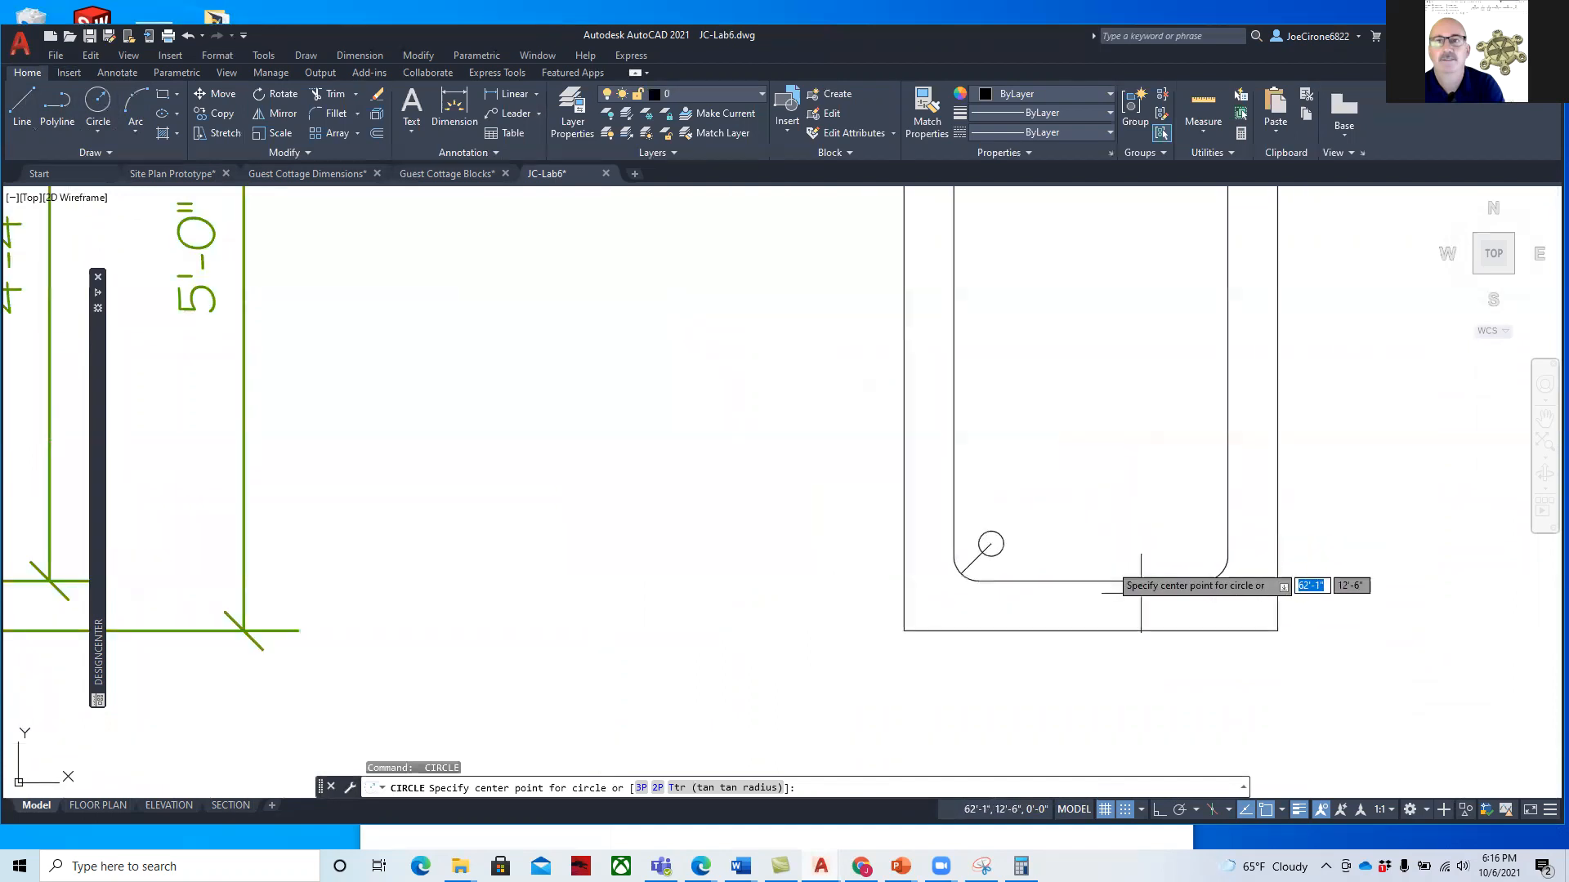
# Draw a short diagonal line inward from the basin's lower right rounded corner and a 1" radius circle at its inner end
pyautogui.click(24, 106)
pyautogui.click(1218, 573)
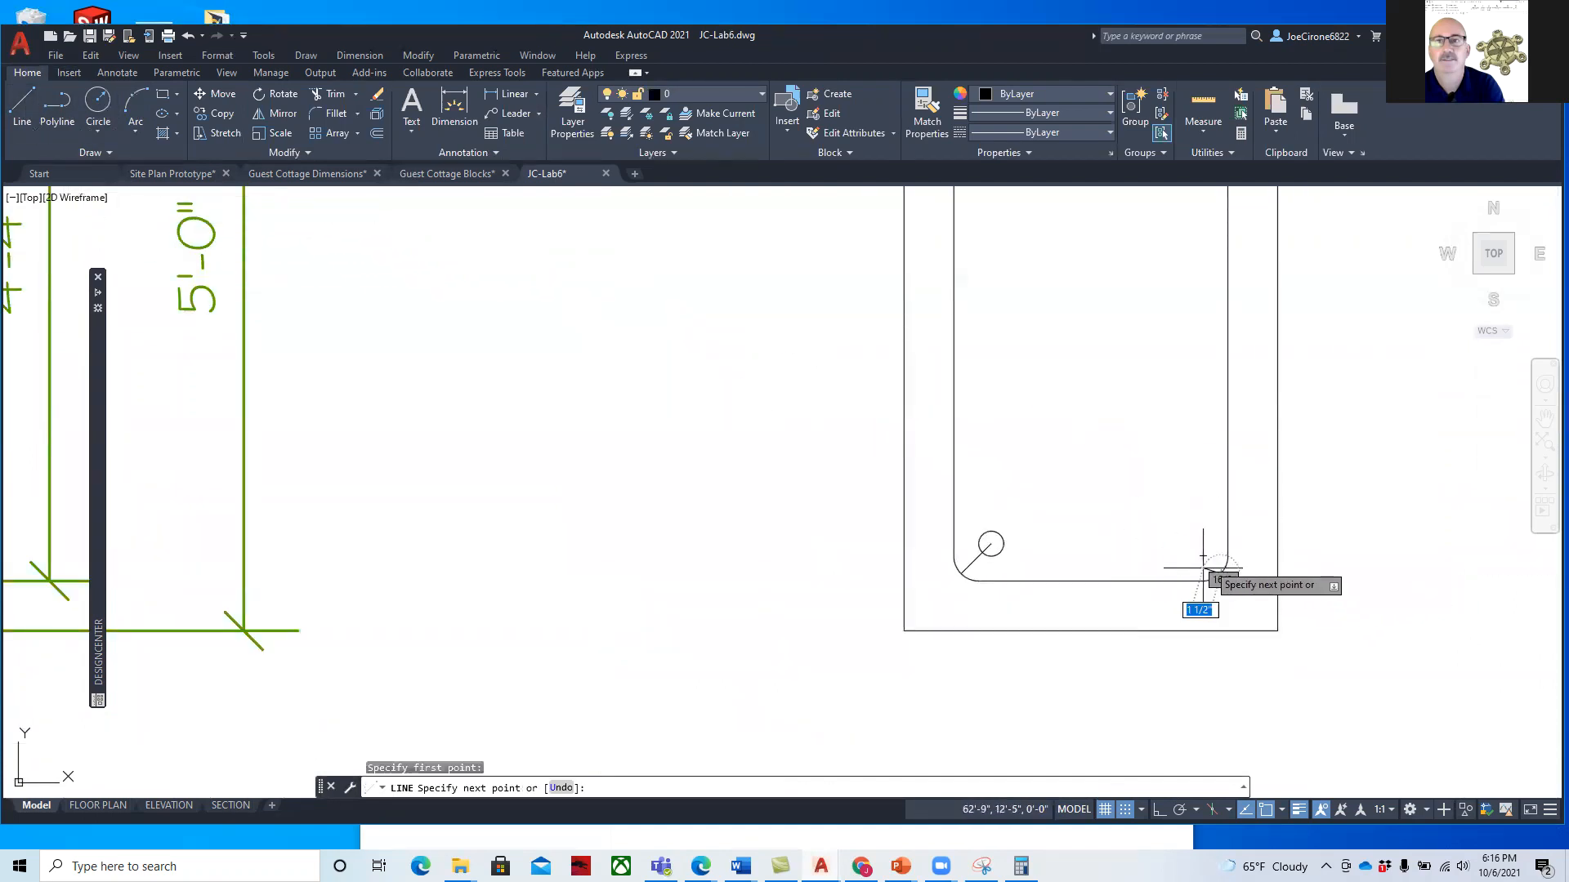
pyautogui.click(1204, 556)
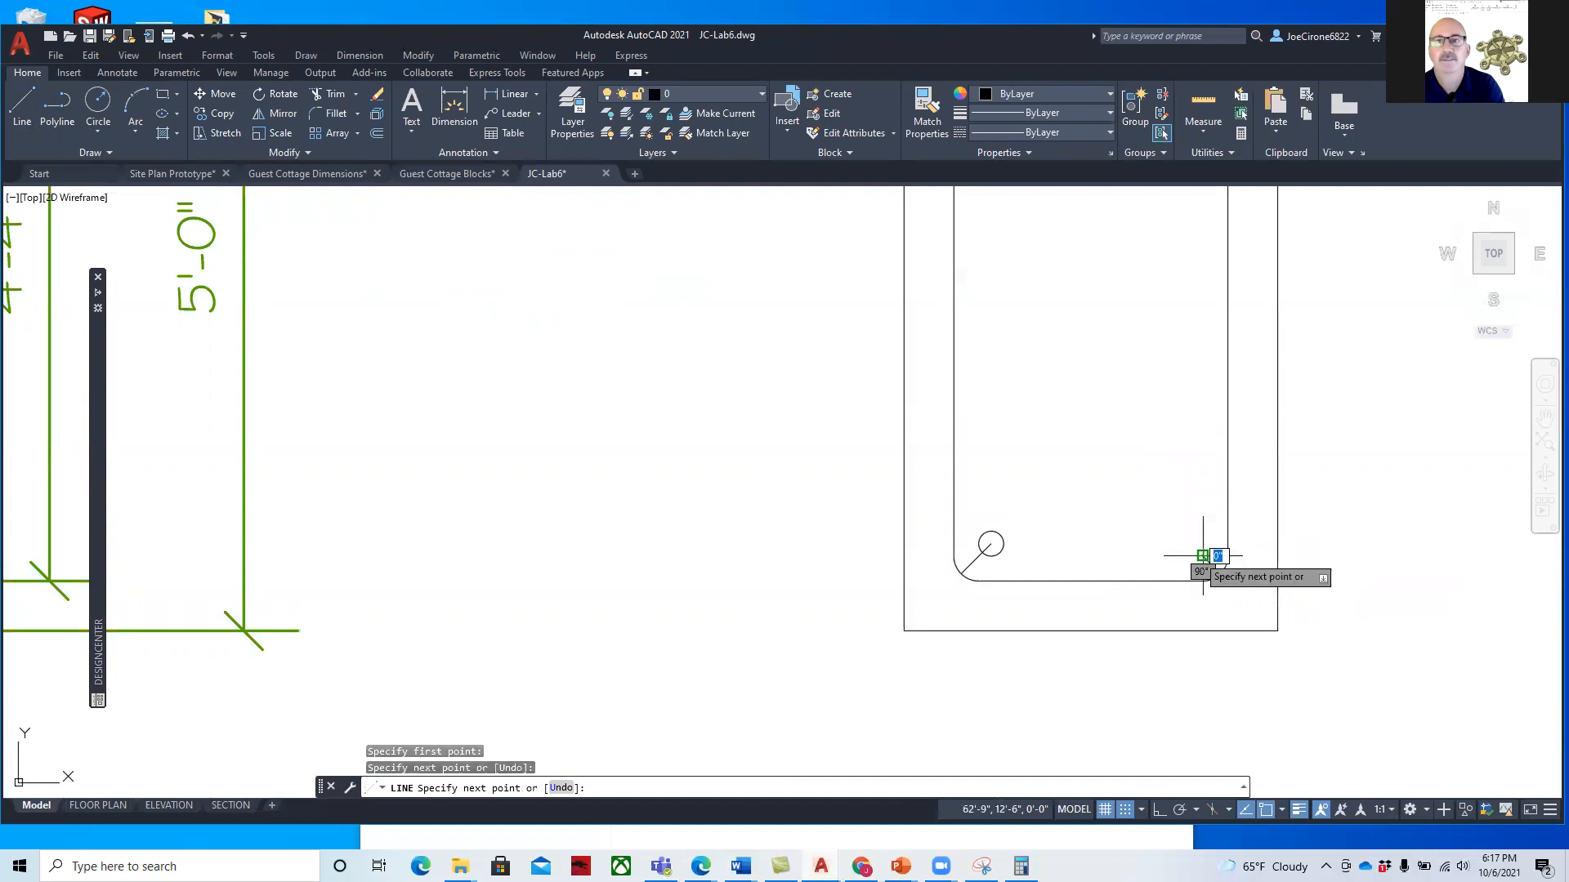
pyautogui.press('Return')
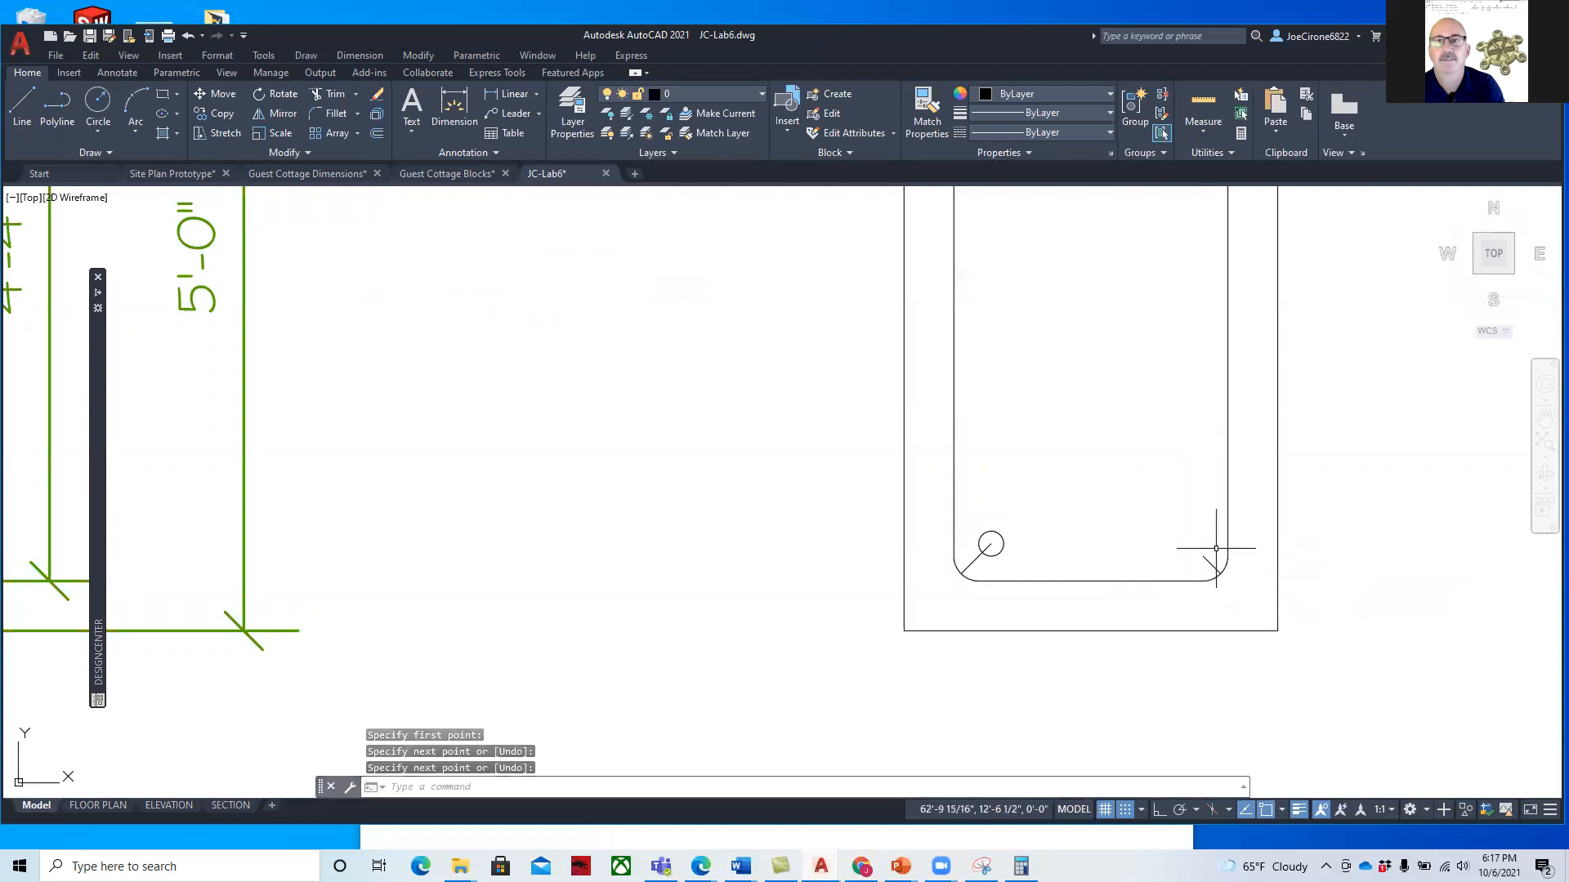
pyautogui.click(98, 102)
pyautogui.click(1202, 558)
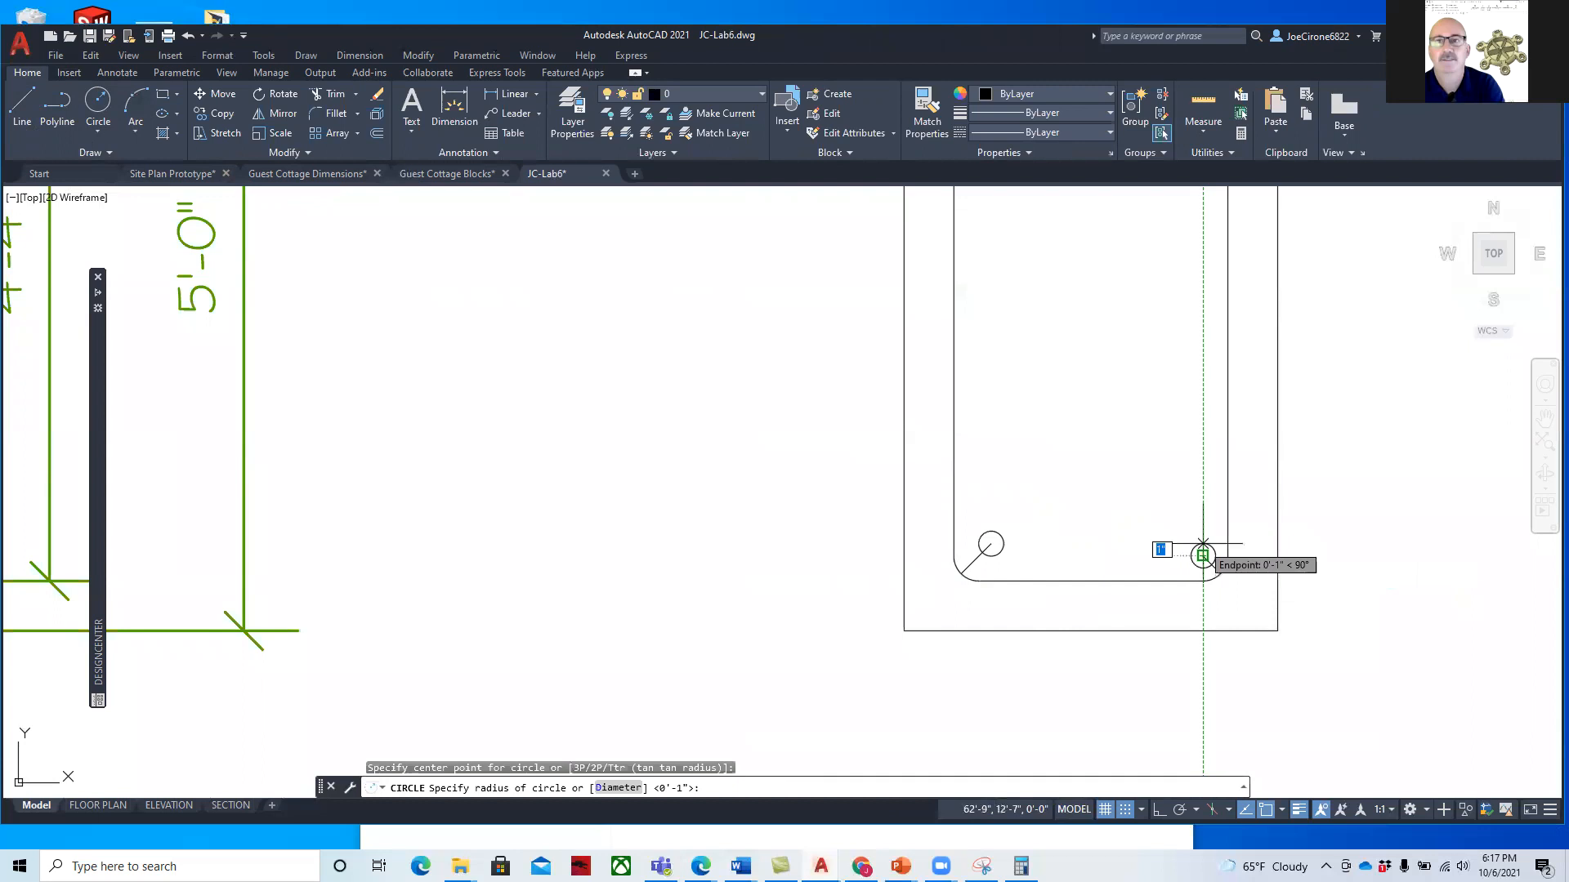
pyautogui.press('Return')
pyautogui.scroll(-3, 1006, 439)
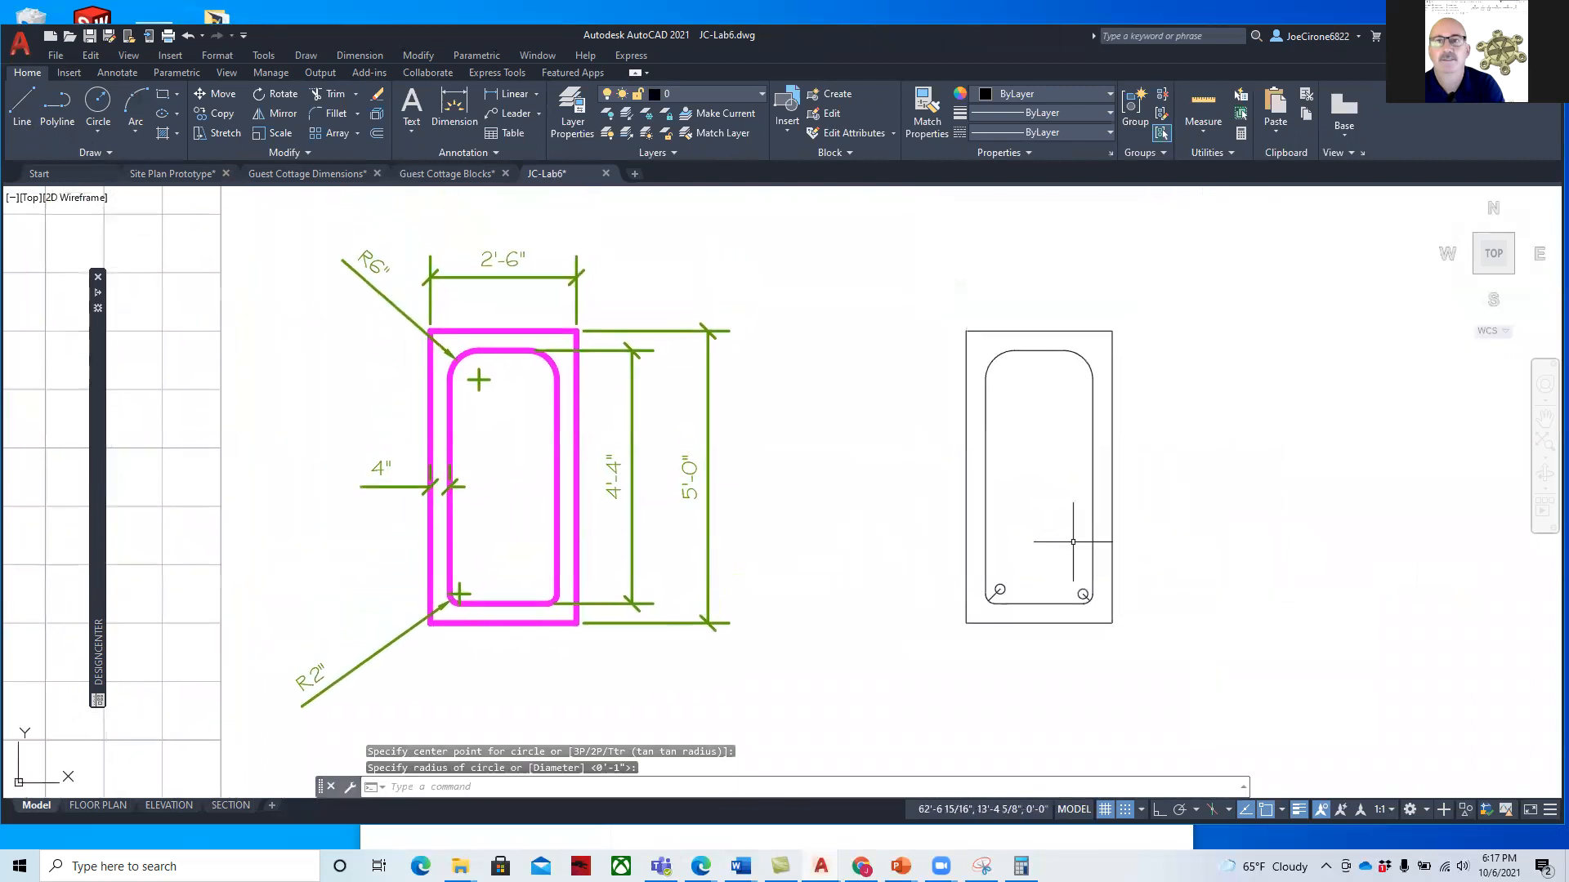
# Move the lower right circle up and inward level with the left circle, and stretch the diagonal line's end to its centre
pyautogui.scroll(3, 1082, 572)
pyautogui.click(1085, 578)
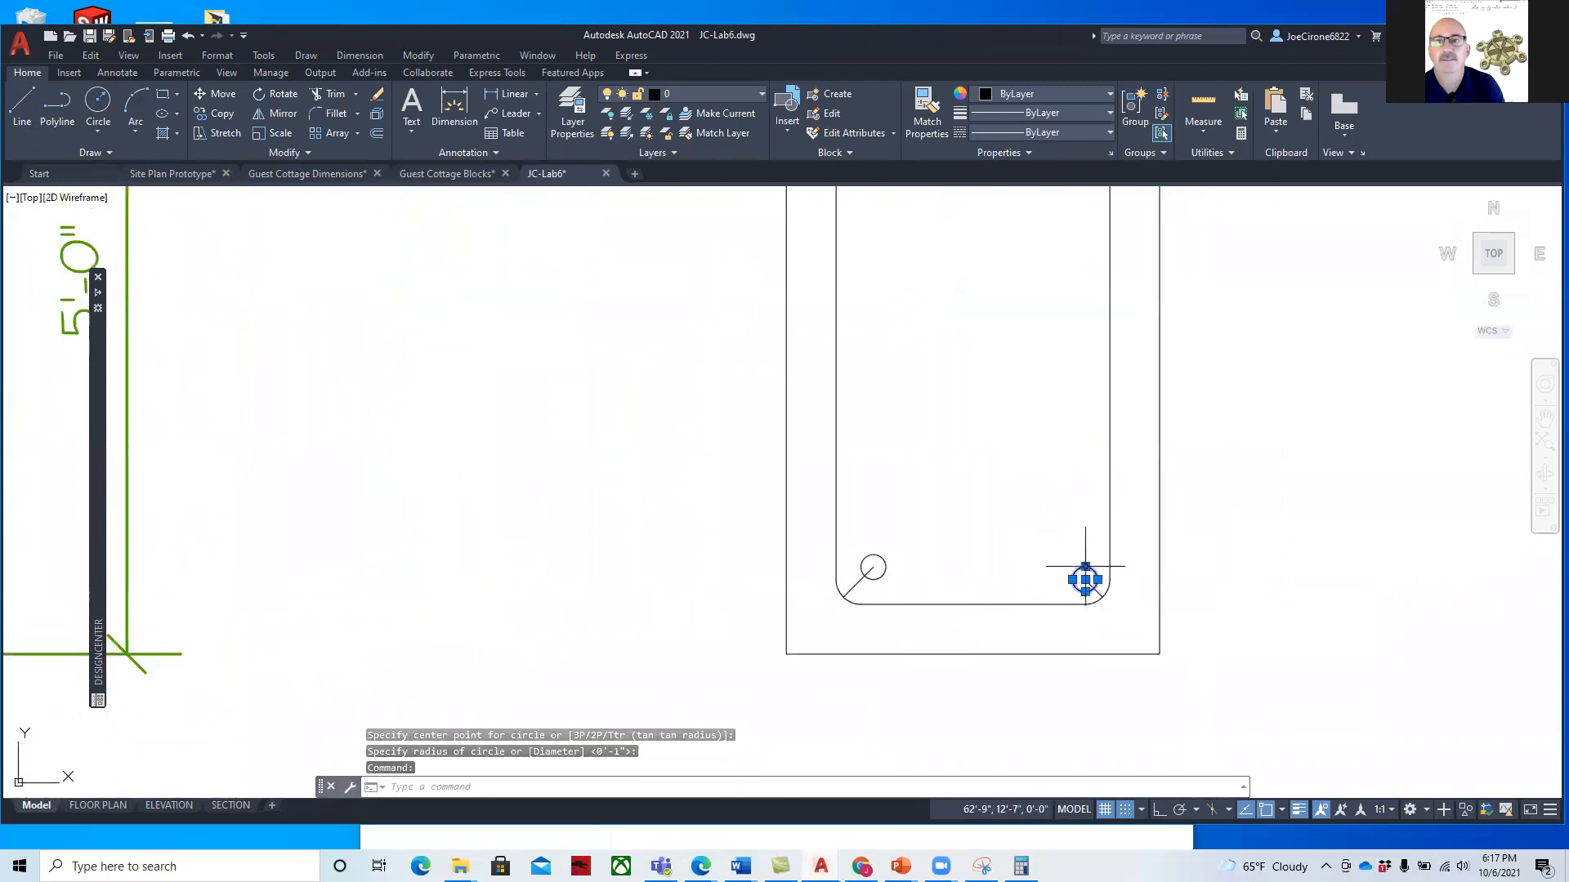
pyautogui.click(1085, 580)
pyautogui.click(1072, 566)
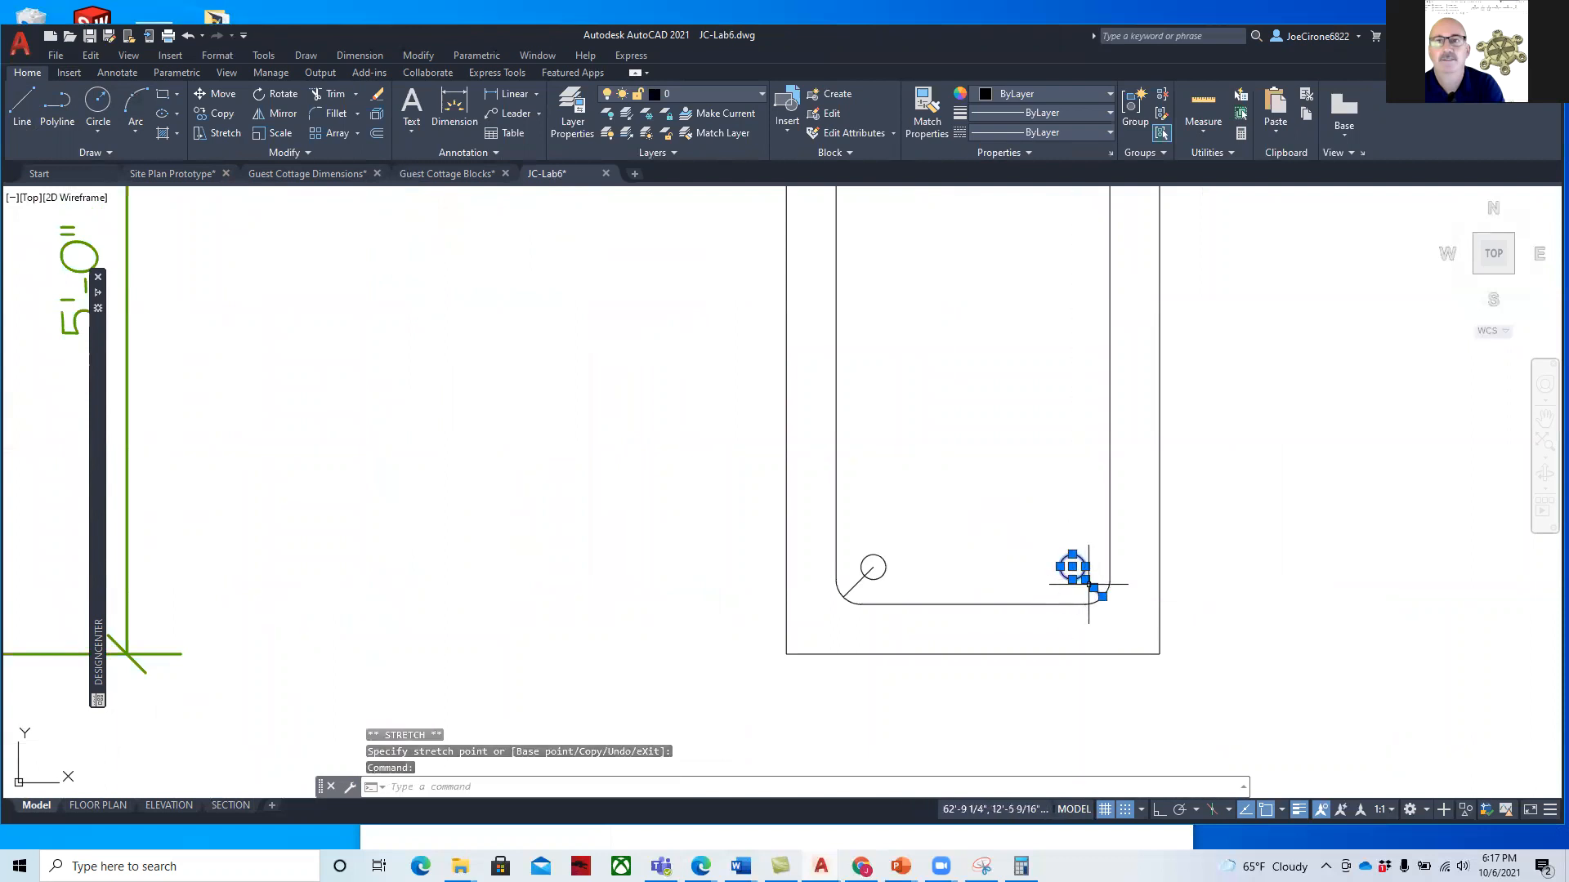
pyautogui.click(1072, 566)
pyautogui.press('Escape')
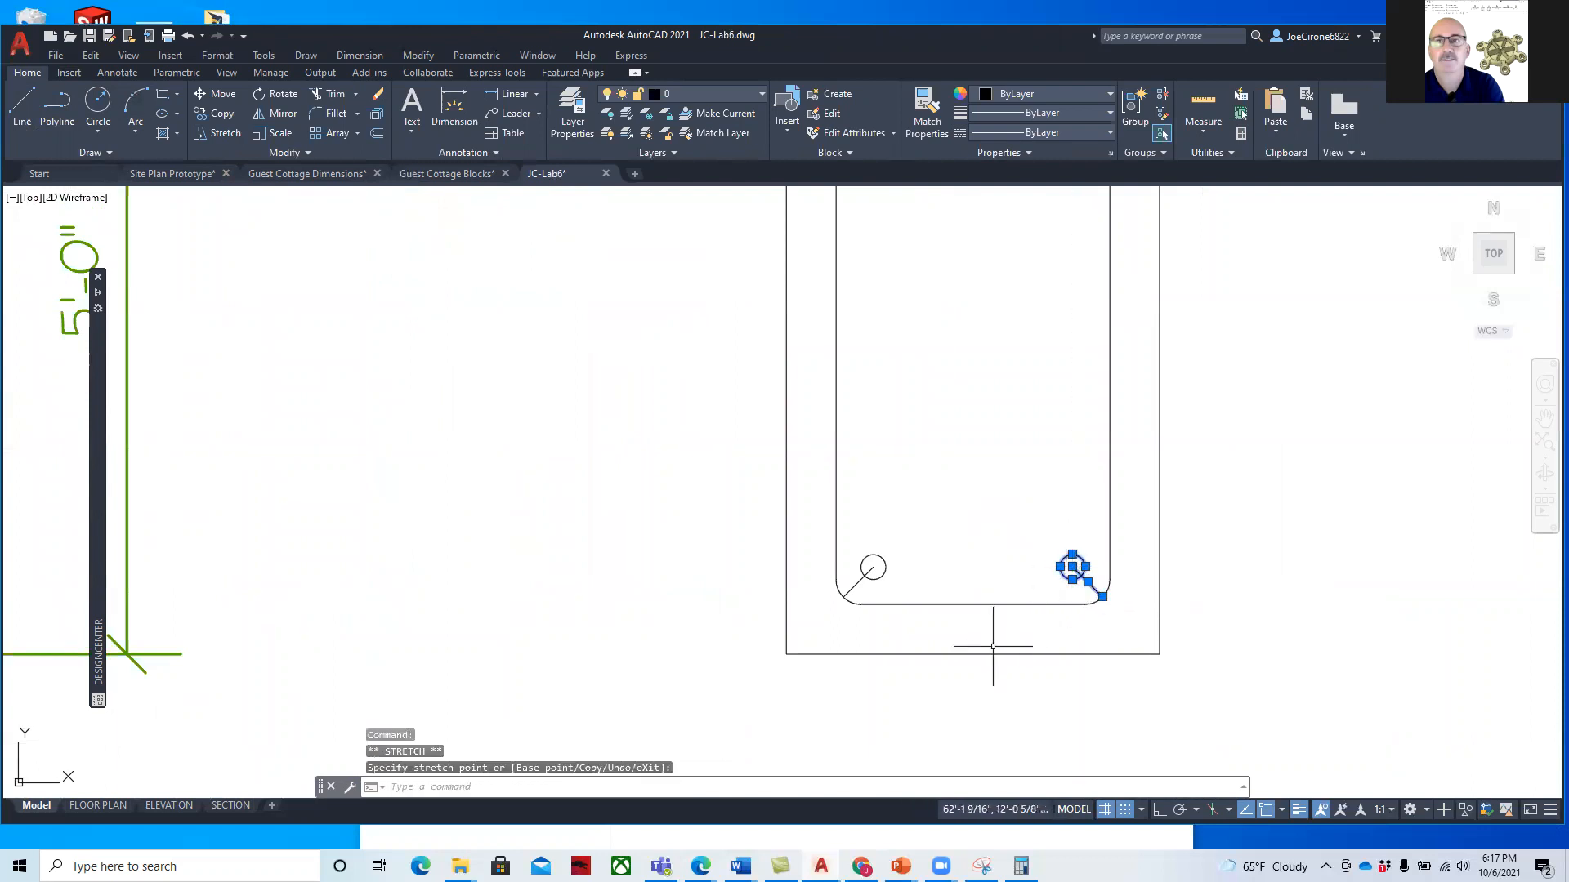
pyautogui.press('Escape')
pyautogui.scroll(-4, 921, 576)
pyautogui.moveTo(935, 529); pyautogui.dragTo(764, 554, button='middle')
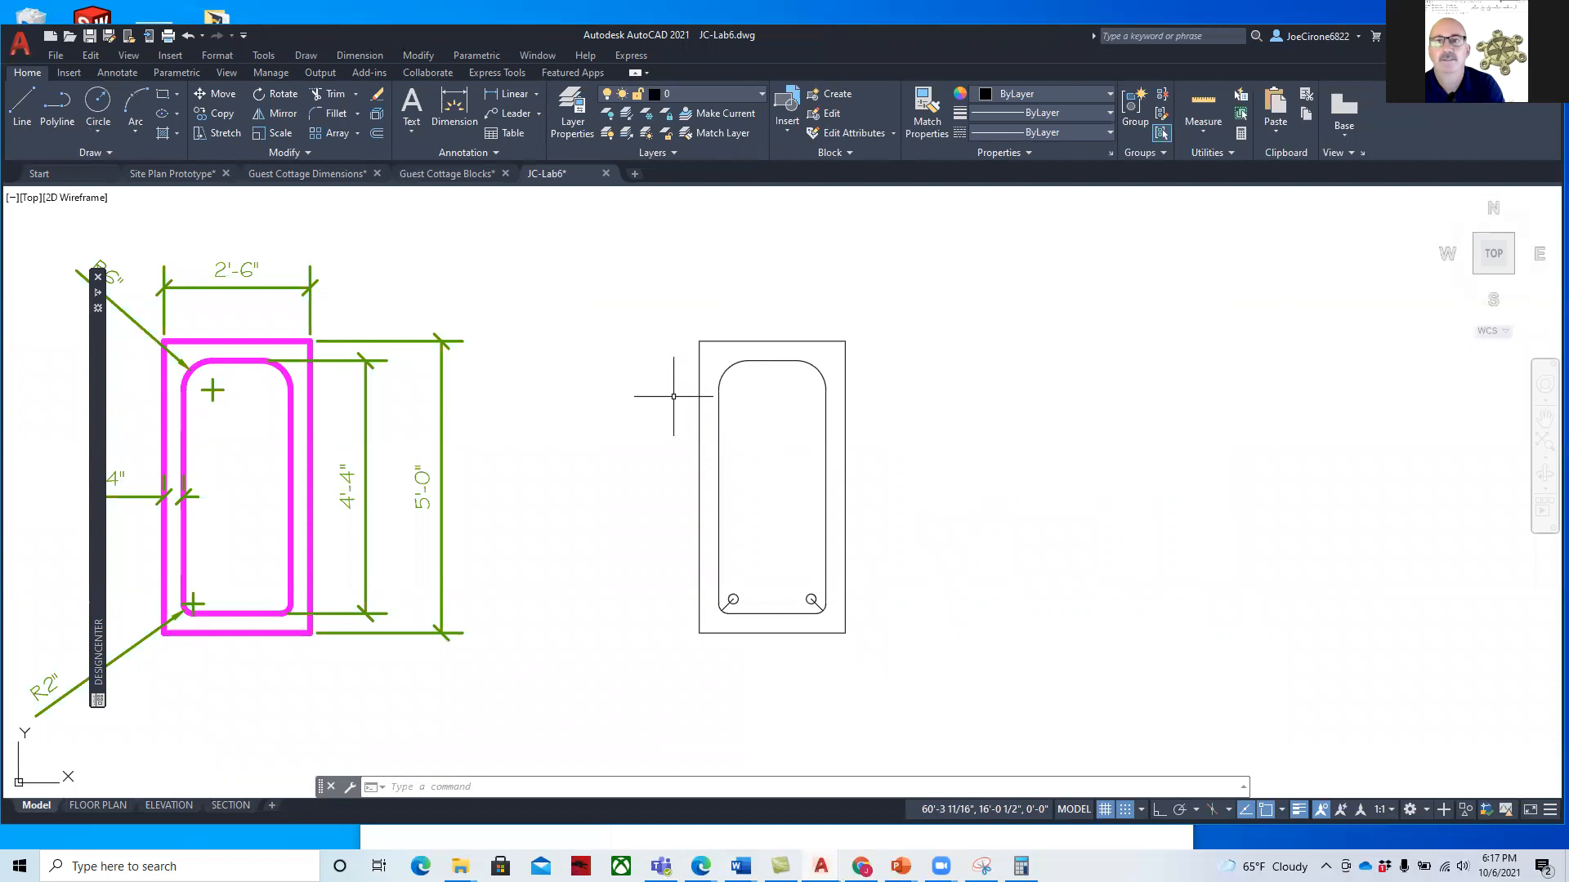
pyautogui.write('i')
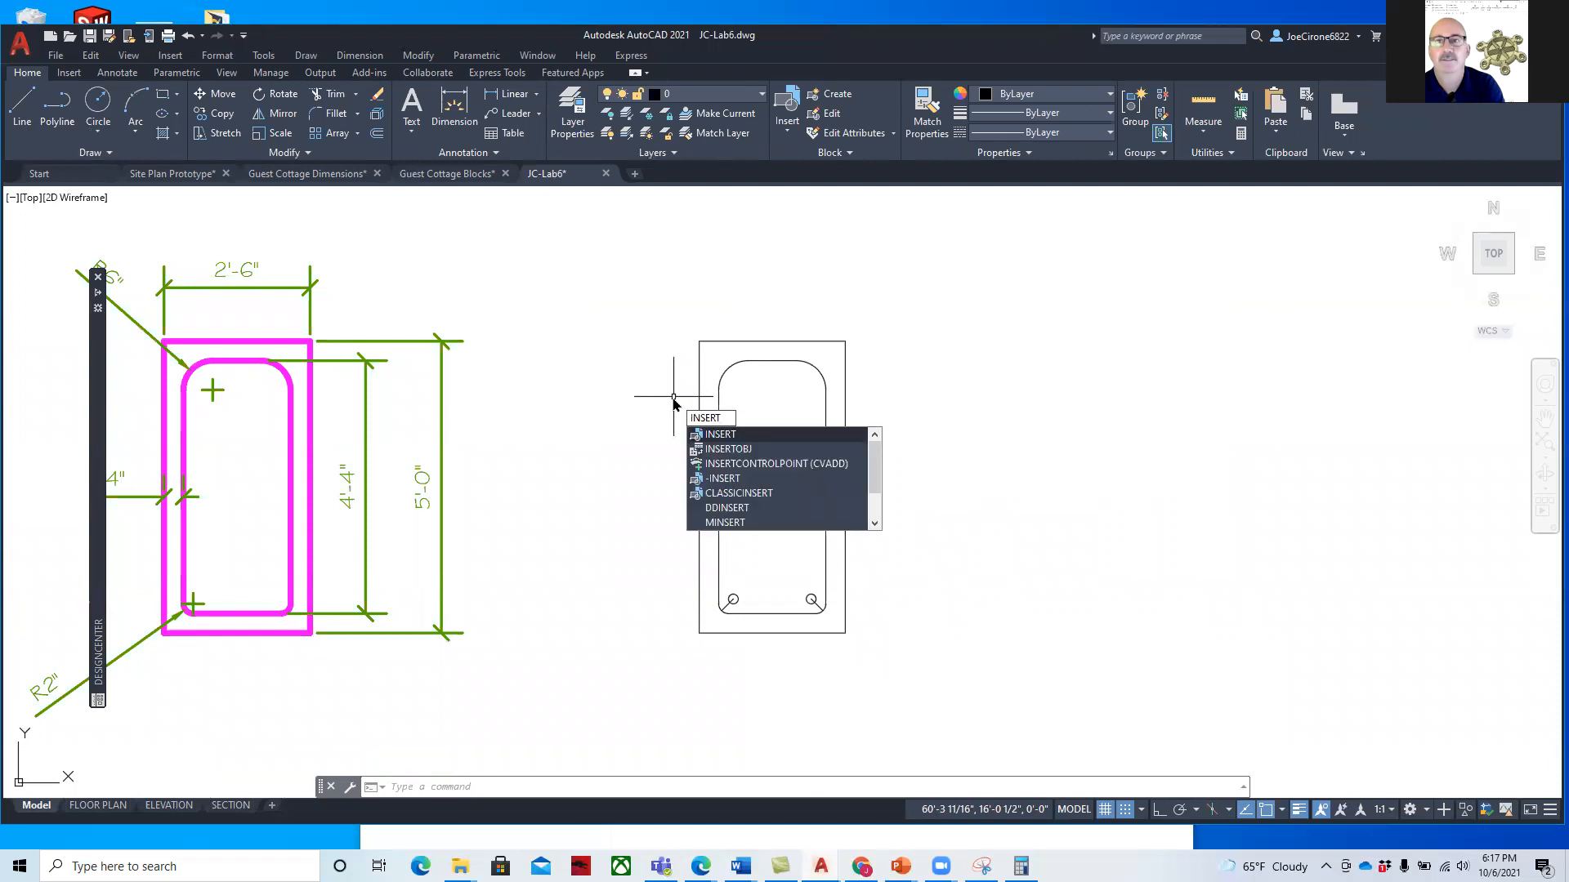
pyautogui.click(628, 327)
pyautogui.press('Escape')
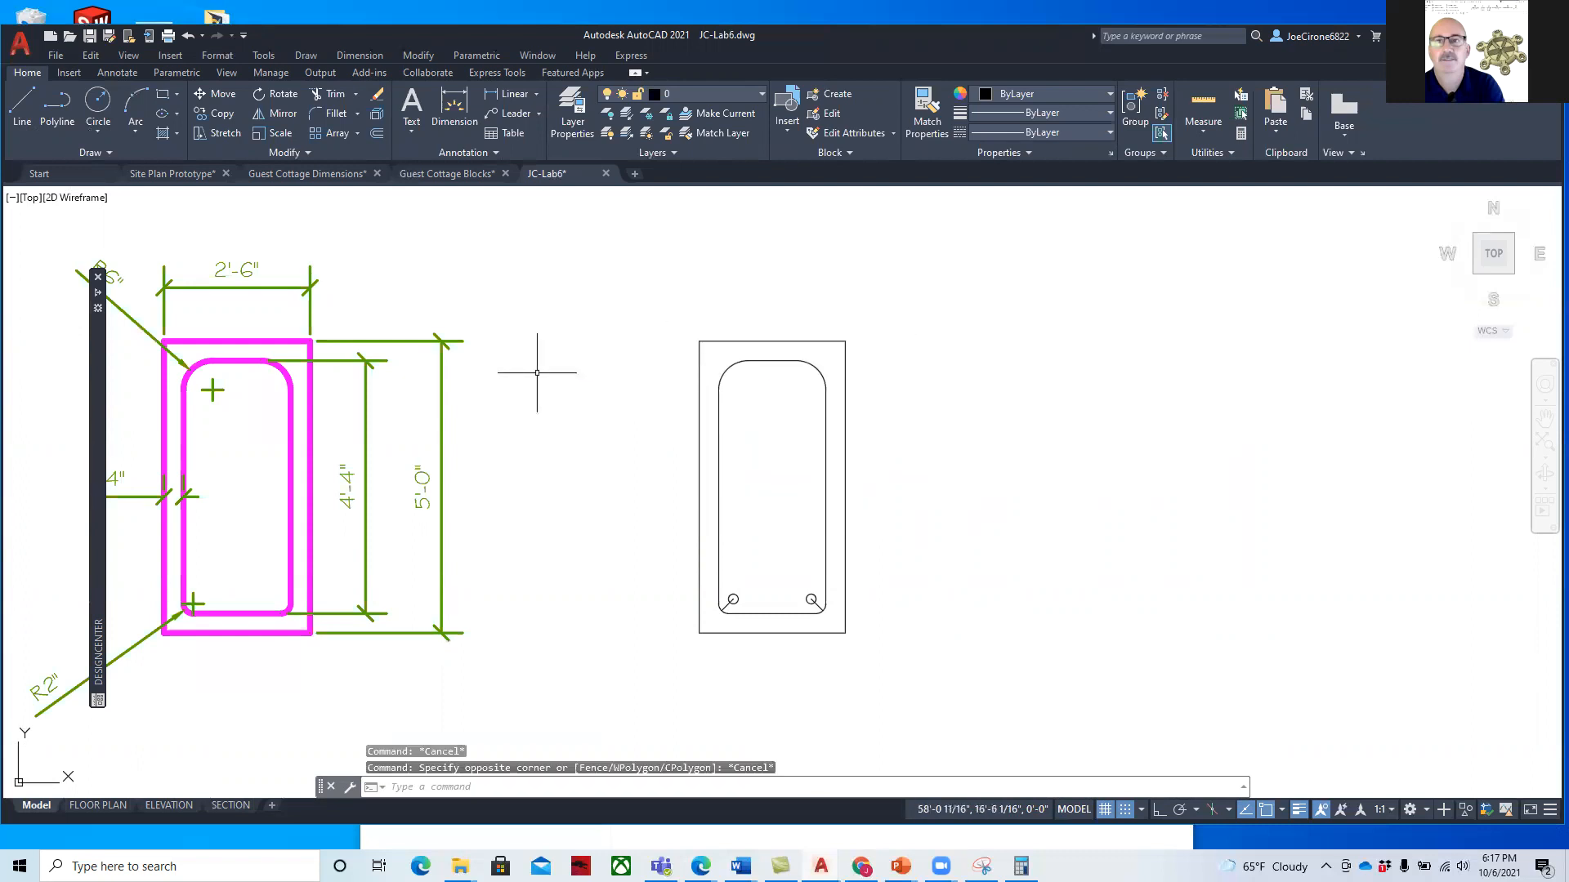
# Save the drawing under the new name JC-Lab6x in the CAD-117 folder
pyautogui.click(108, 36)
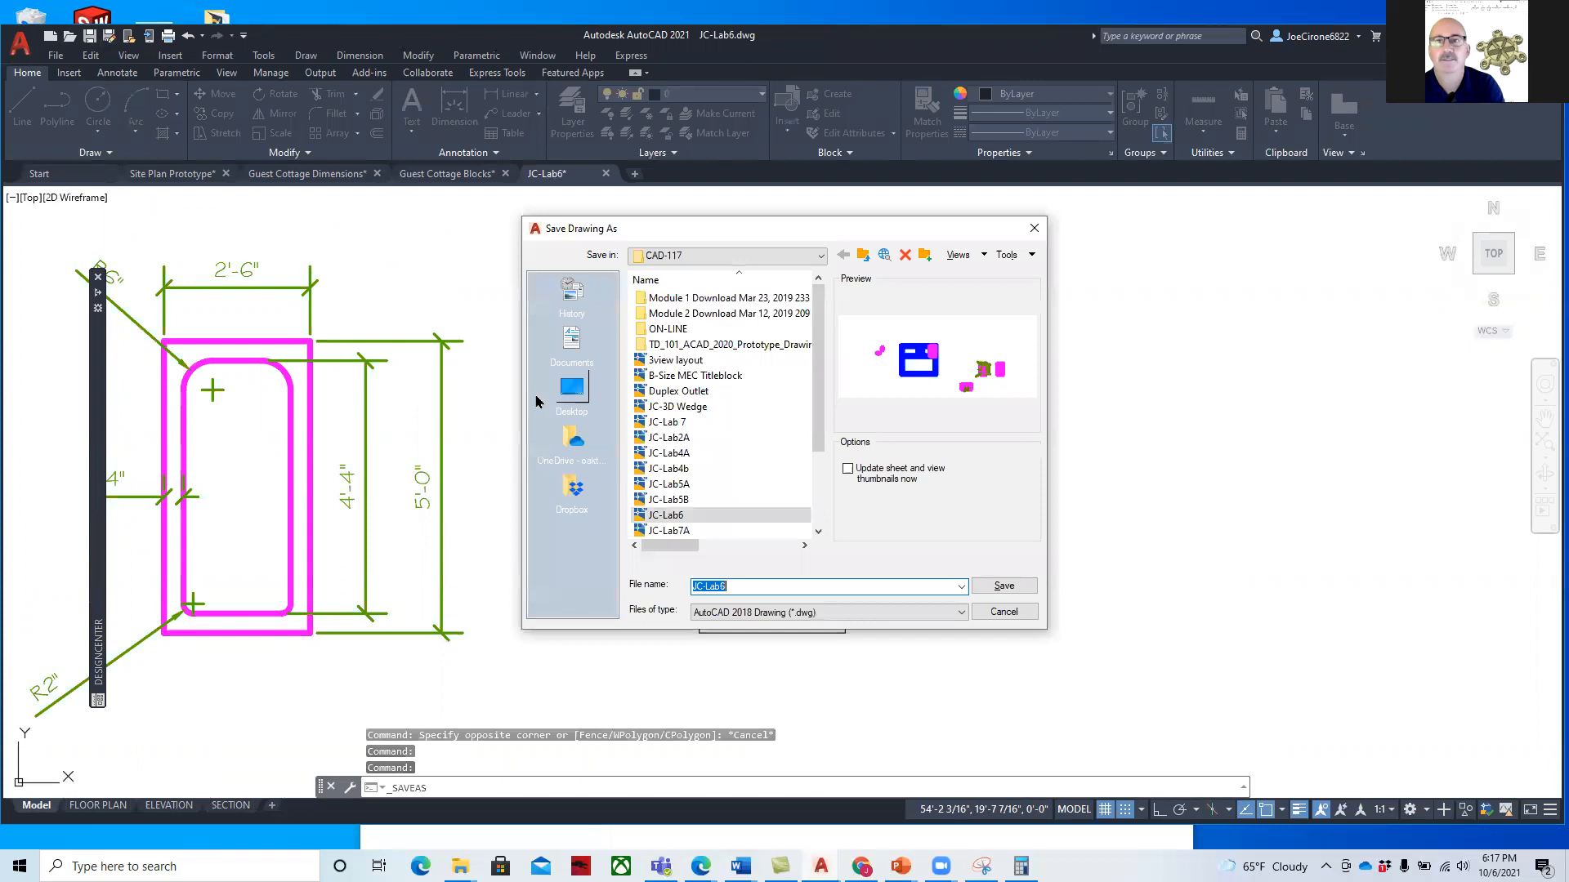
pyautogui.click(734, 585)
pyautogui.write('x')
pyautogui.press('Return')
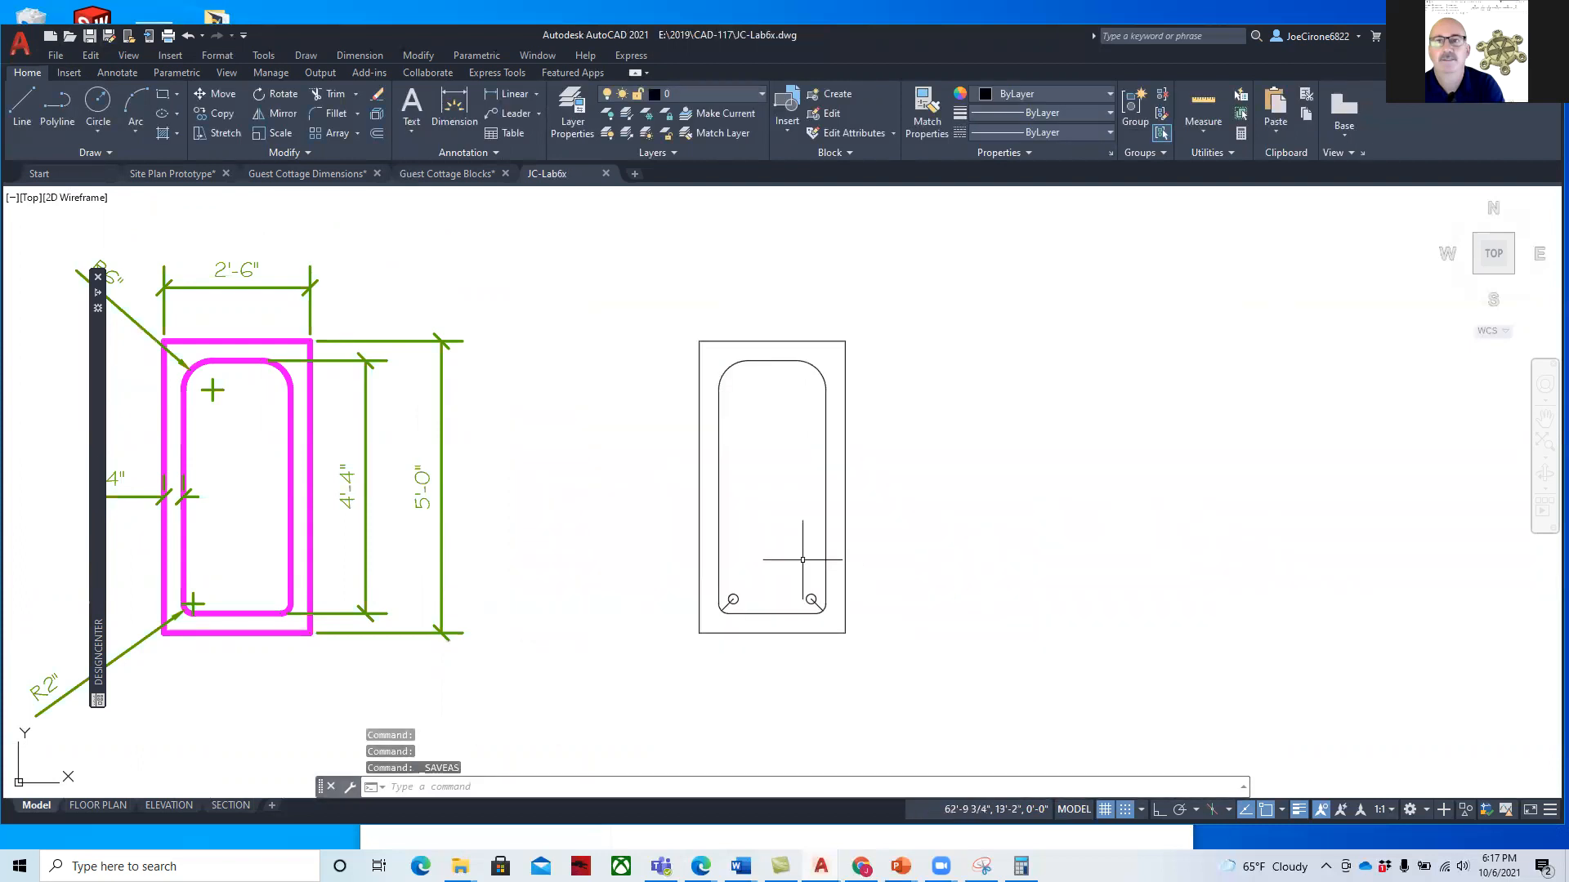
# Try to start inserting a block, dismiss the fatal error and decline saving recovery copies of the open drawings
pyautogui.click(78, 75)
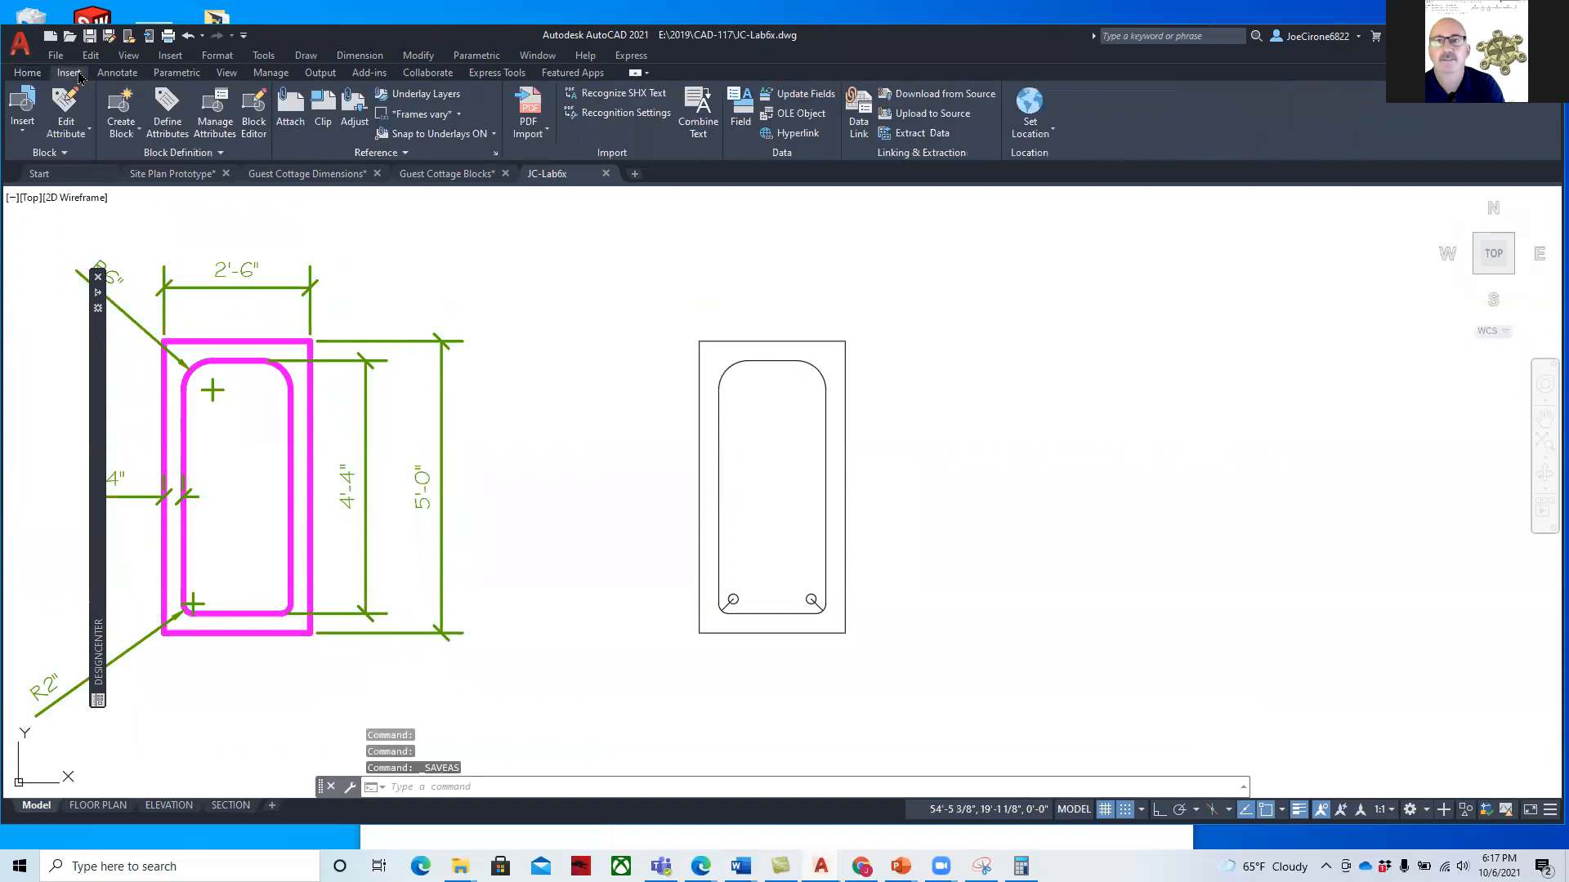
pyautogui.click(22, 137)
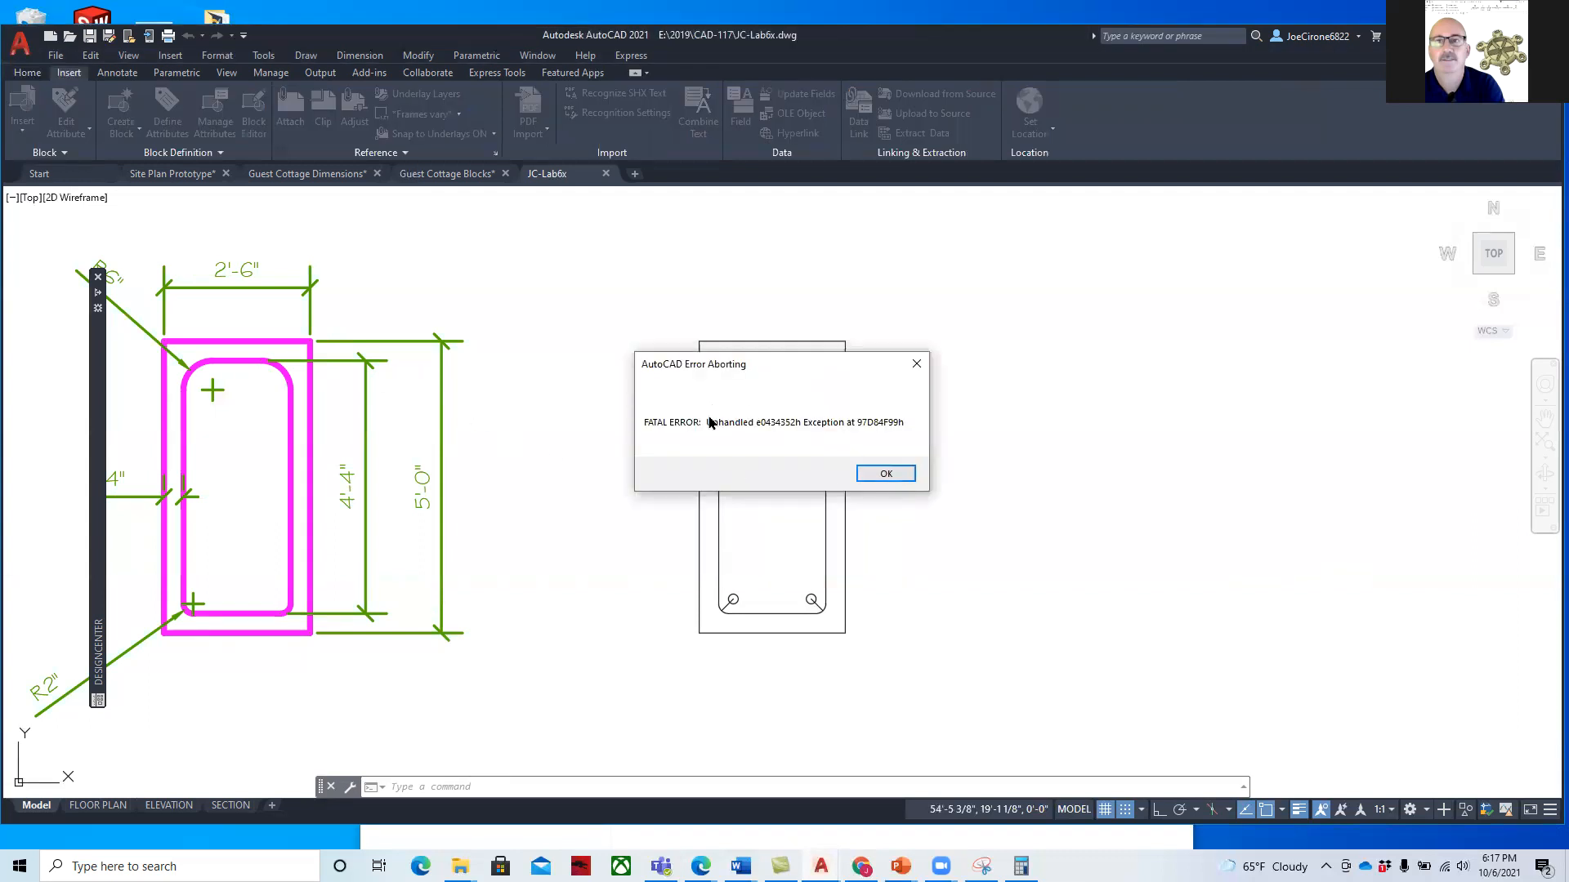
pyautogui.click(883, 476)
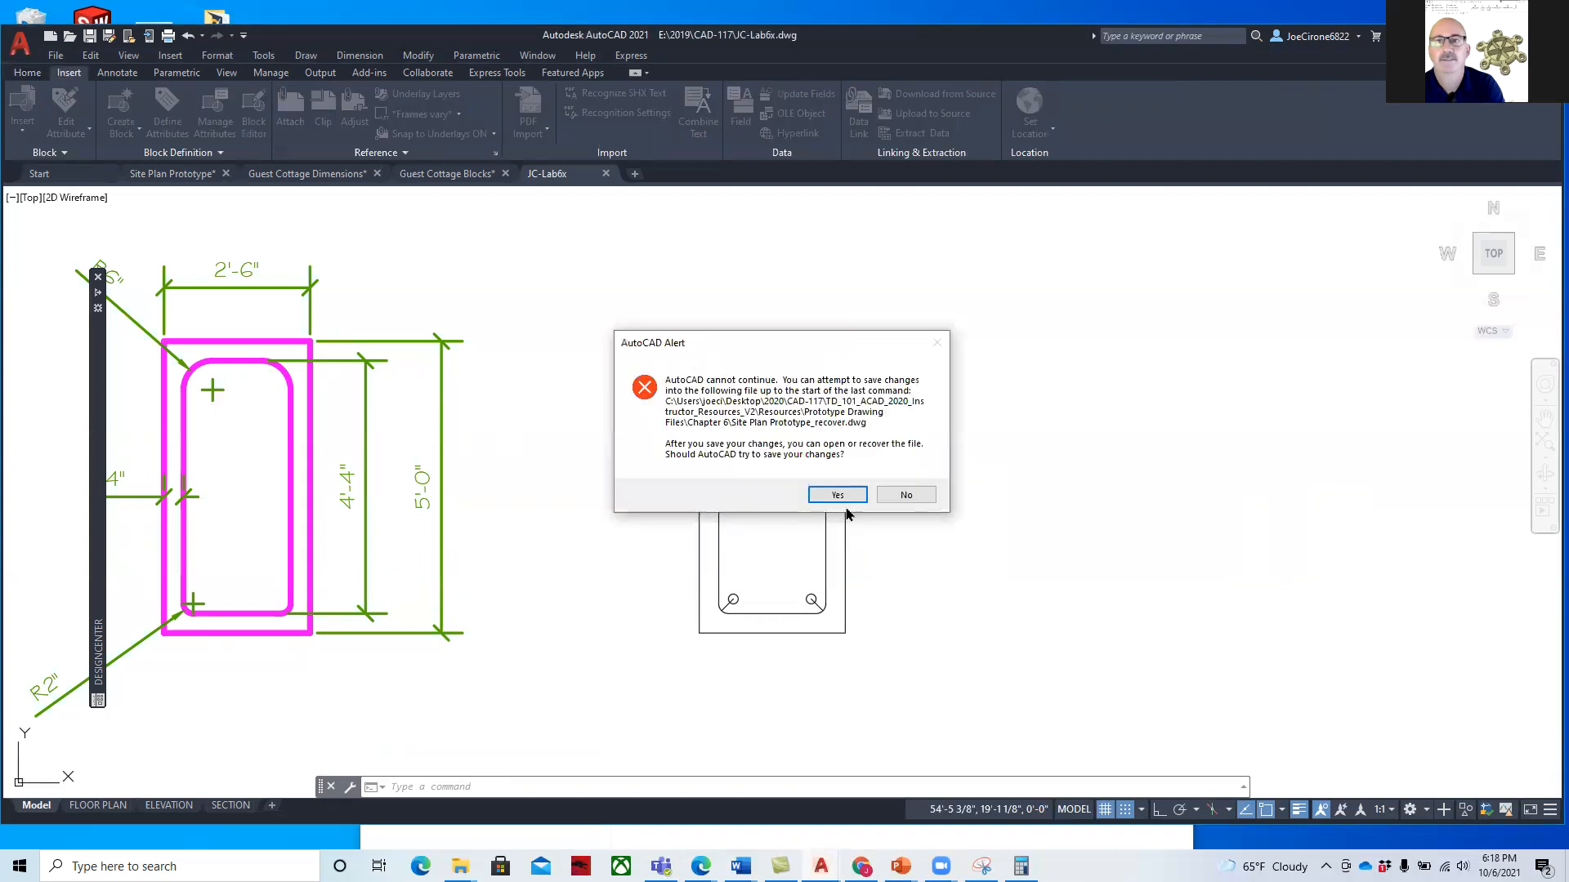
pyautogui.click(906, 495)
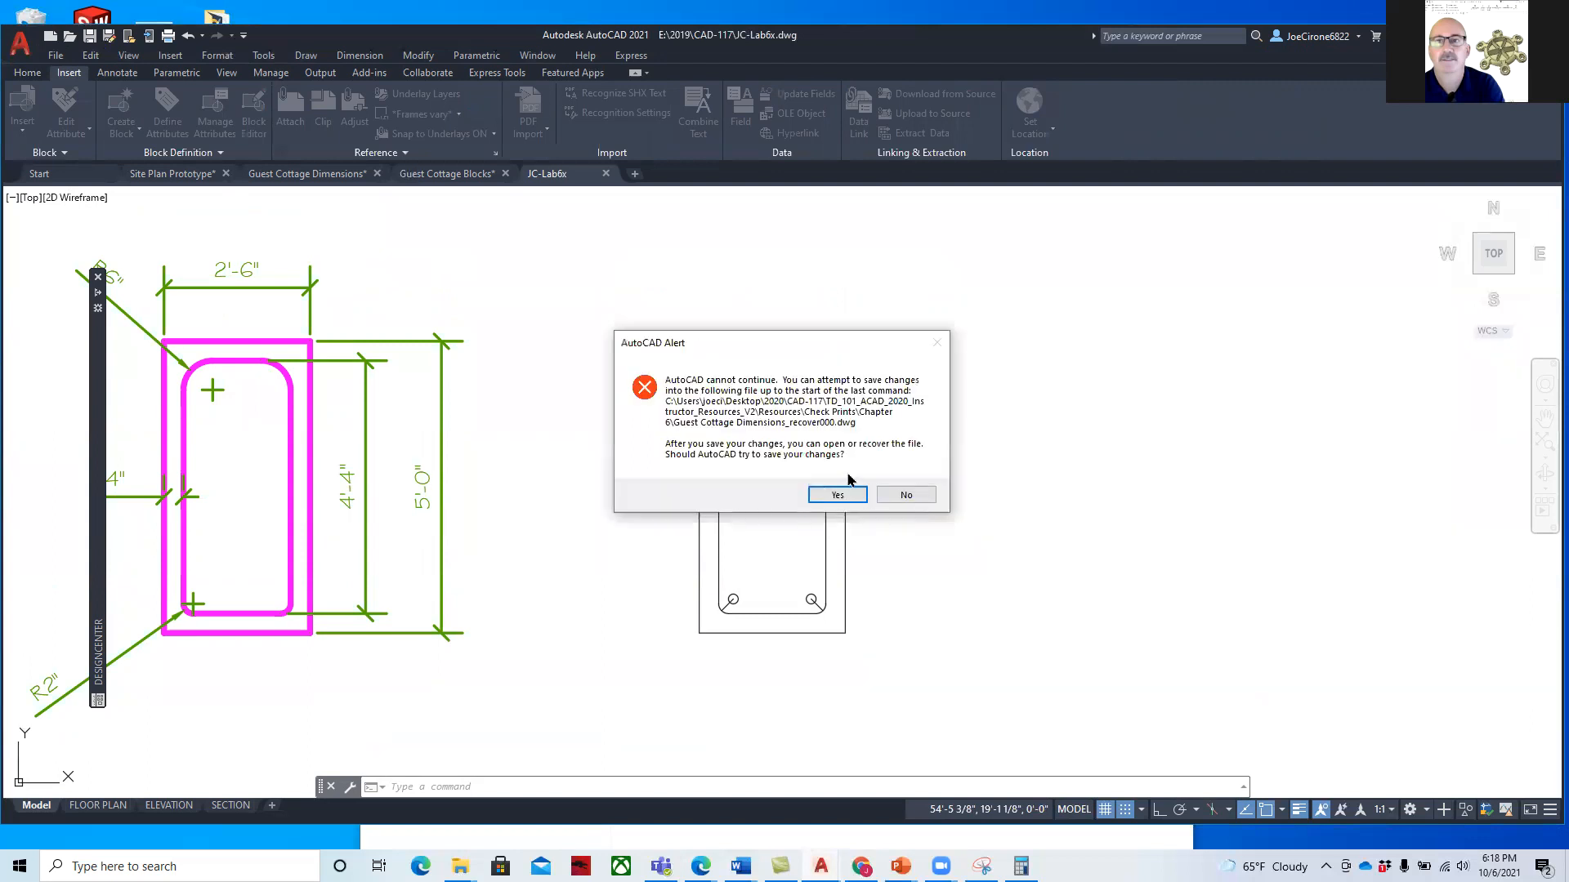
pyautogui.click(903, 493)
pyautogui.click(900, 498)
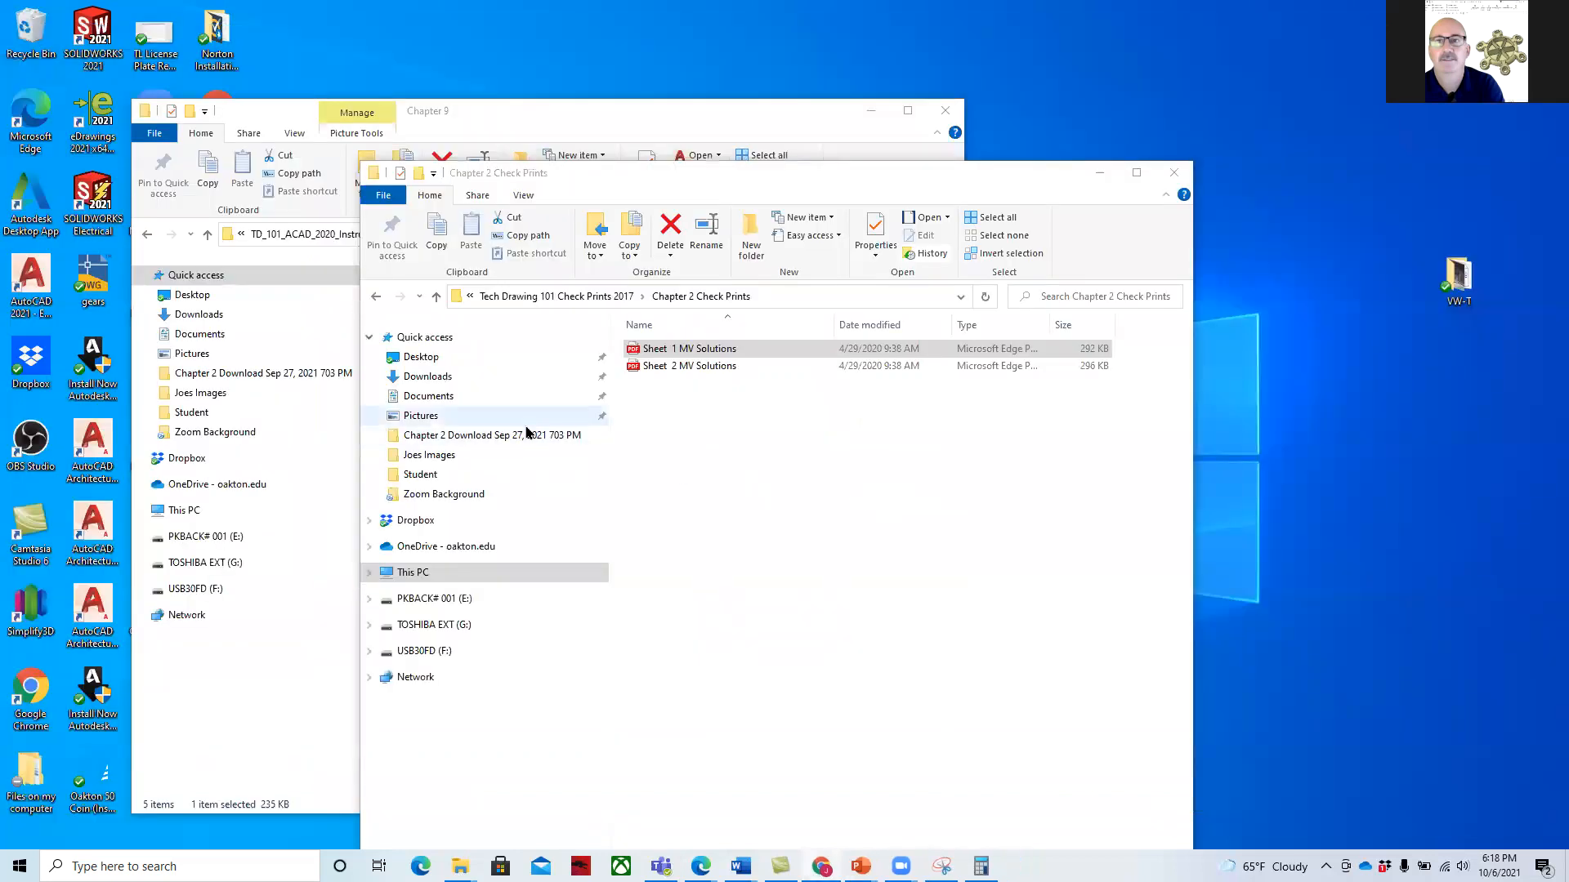
# Send the AutoCAD crash report to Autodesk without an e-mail or details, and minimize the Chapter 2 Check Prints folder window
pyautogui.click(155, 864)
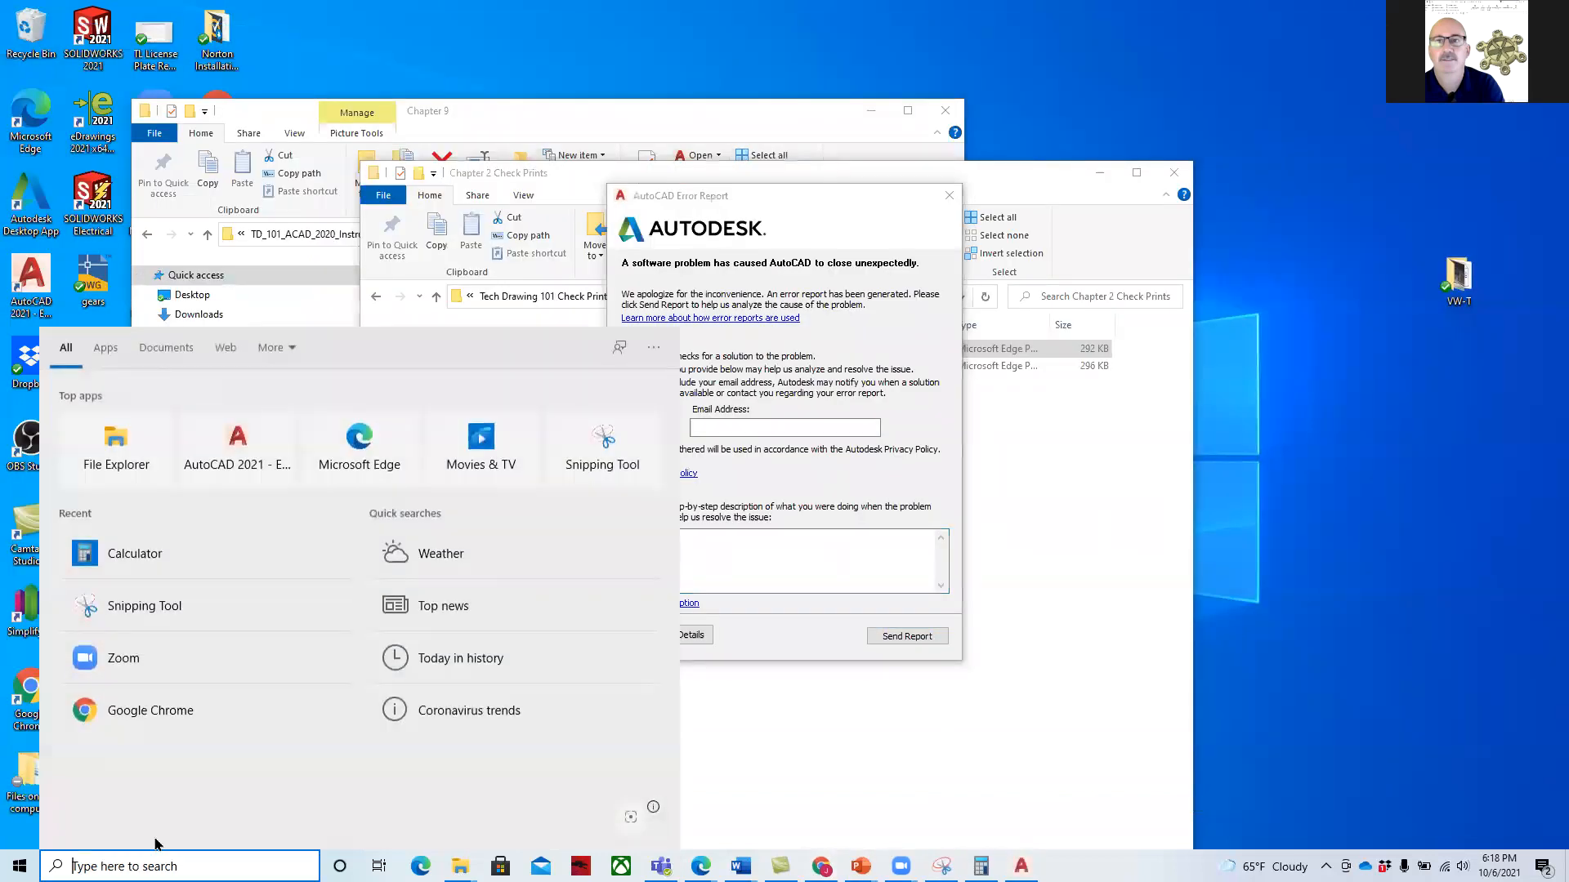
pyautogui.click(842, 196)
pyautogui.moveTo(842, 195); pyautogui.dragTo(994, 196)
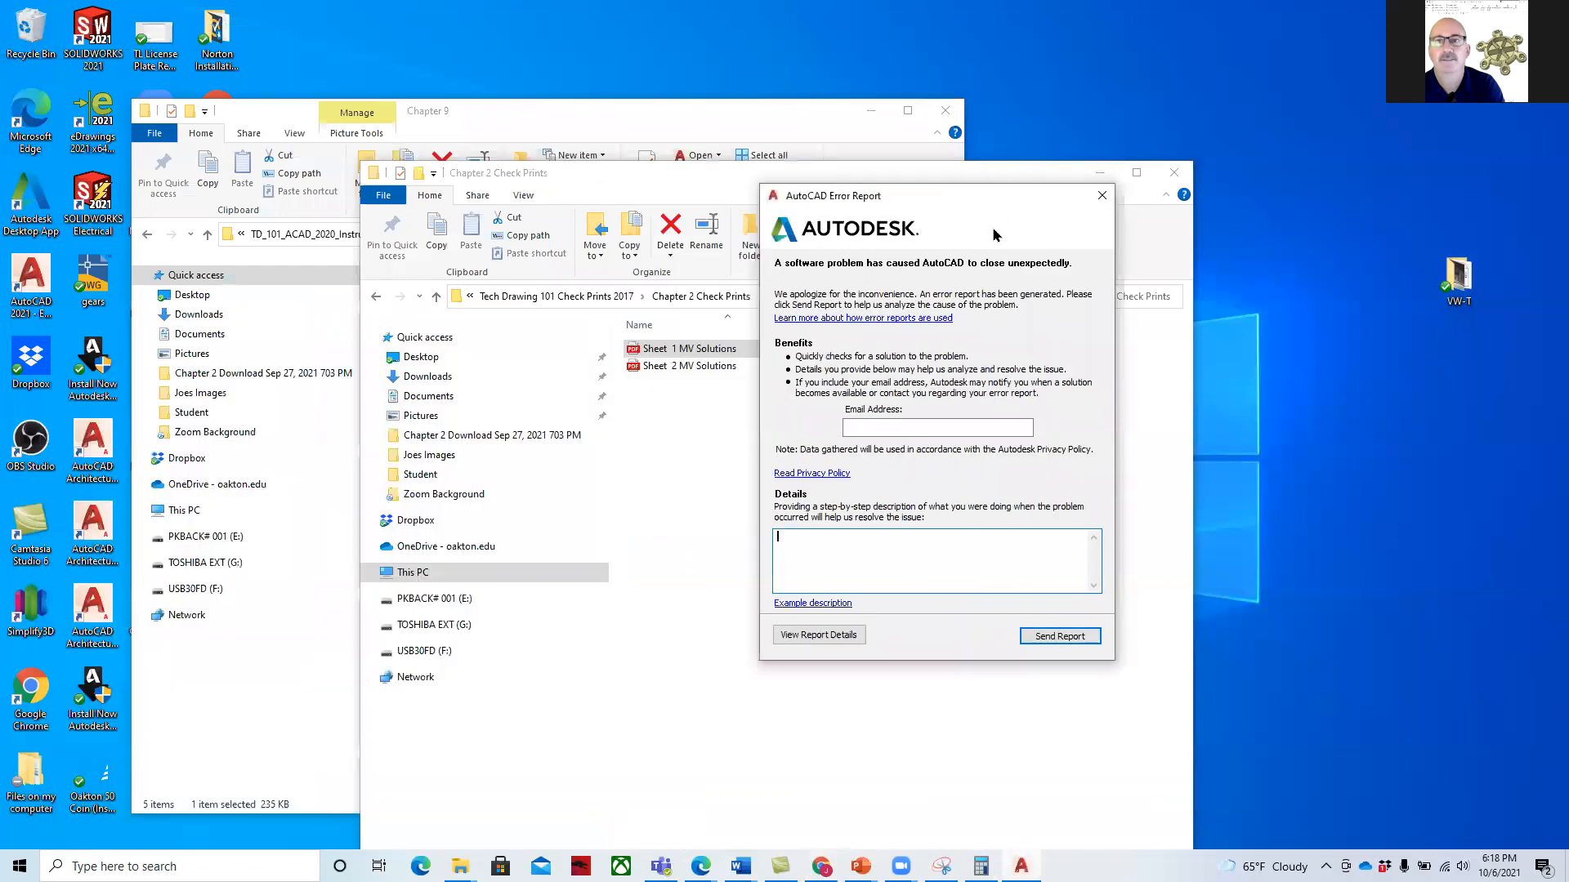
pyautogui.click(1089, 634)
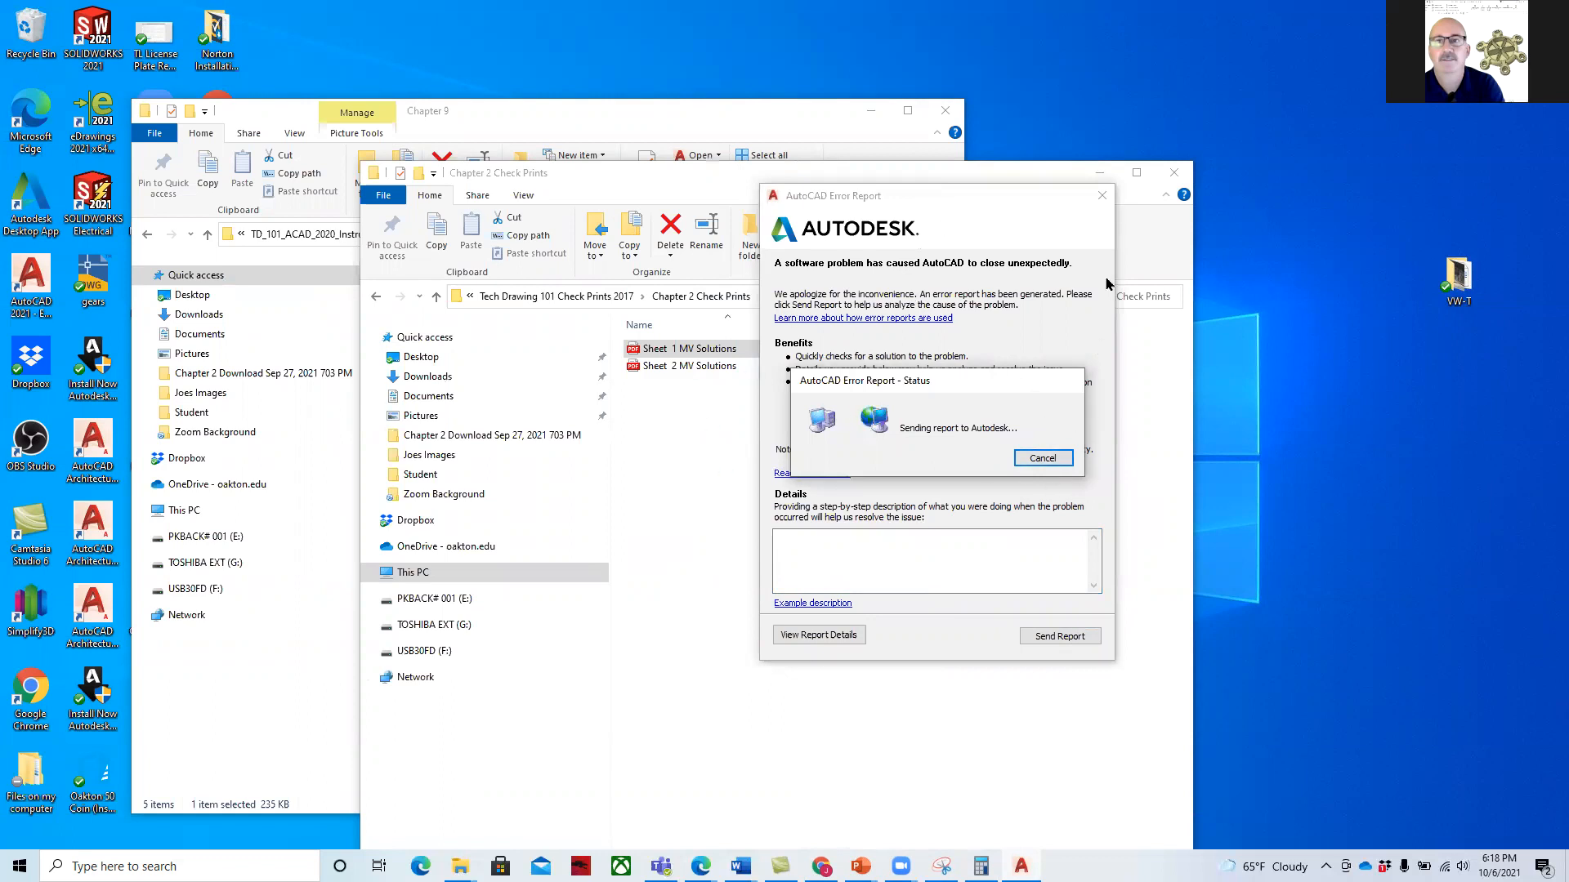
pyautogui.click(1099, 172)
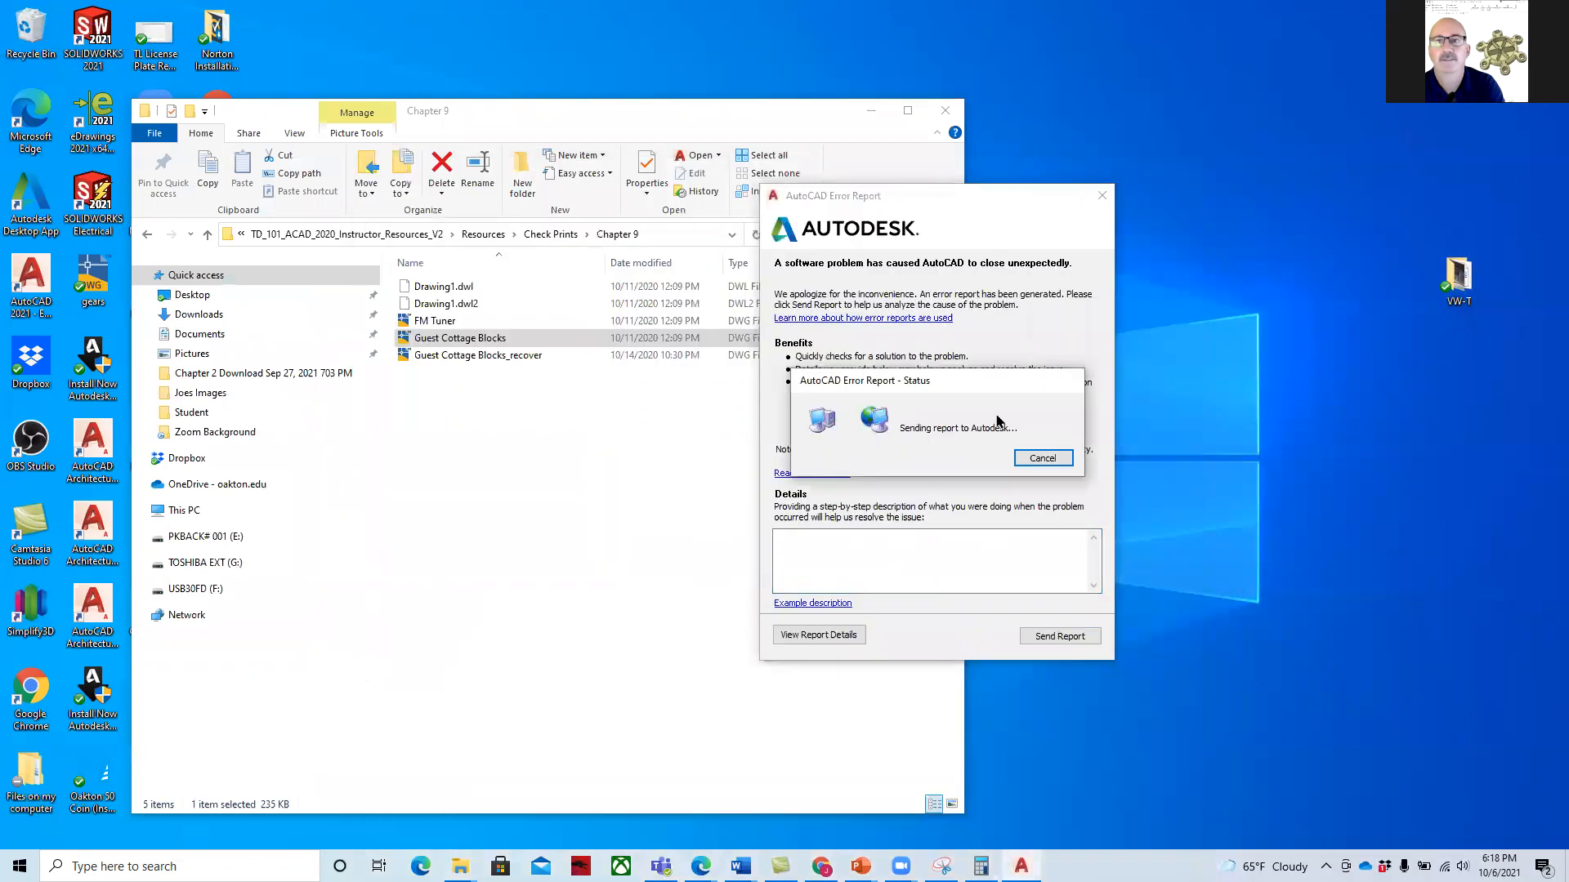
# Minimize the Chapter 9 folder window, restart AutoCAD 2021, and close the drawing recovery notice and the Drawing Recovery Manager
pyautogui.click(872, 114)
pyautogui.click(256, 865)
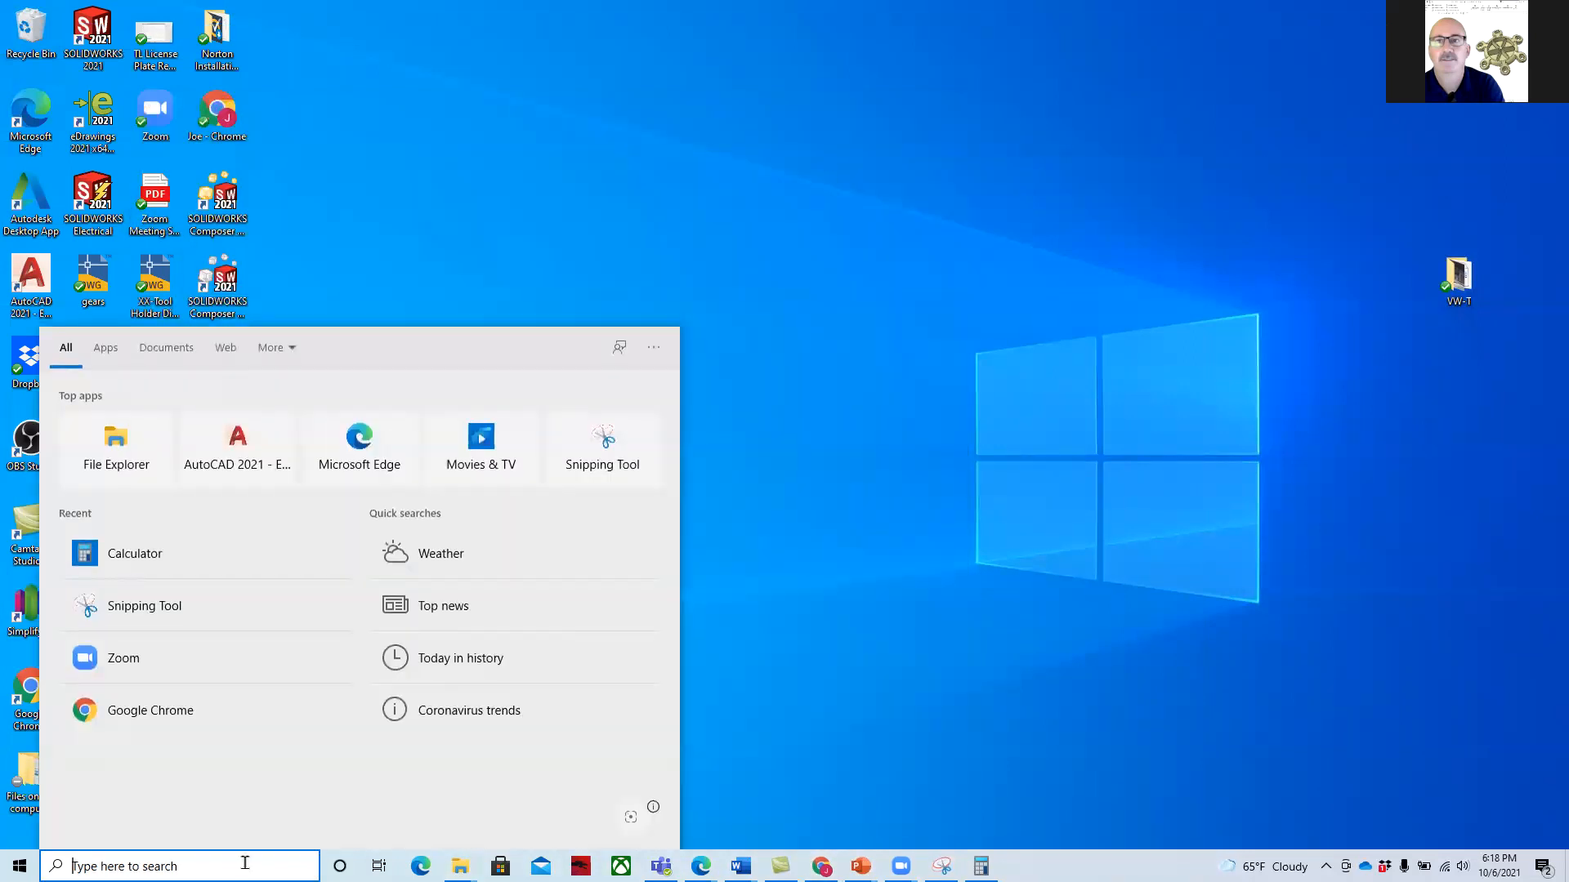
pyautogui.click(221, 451)
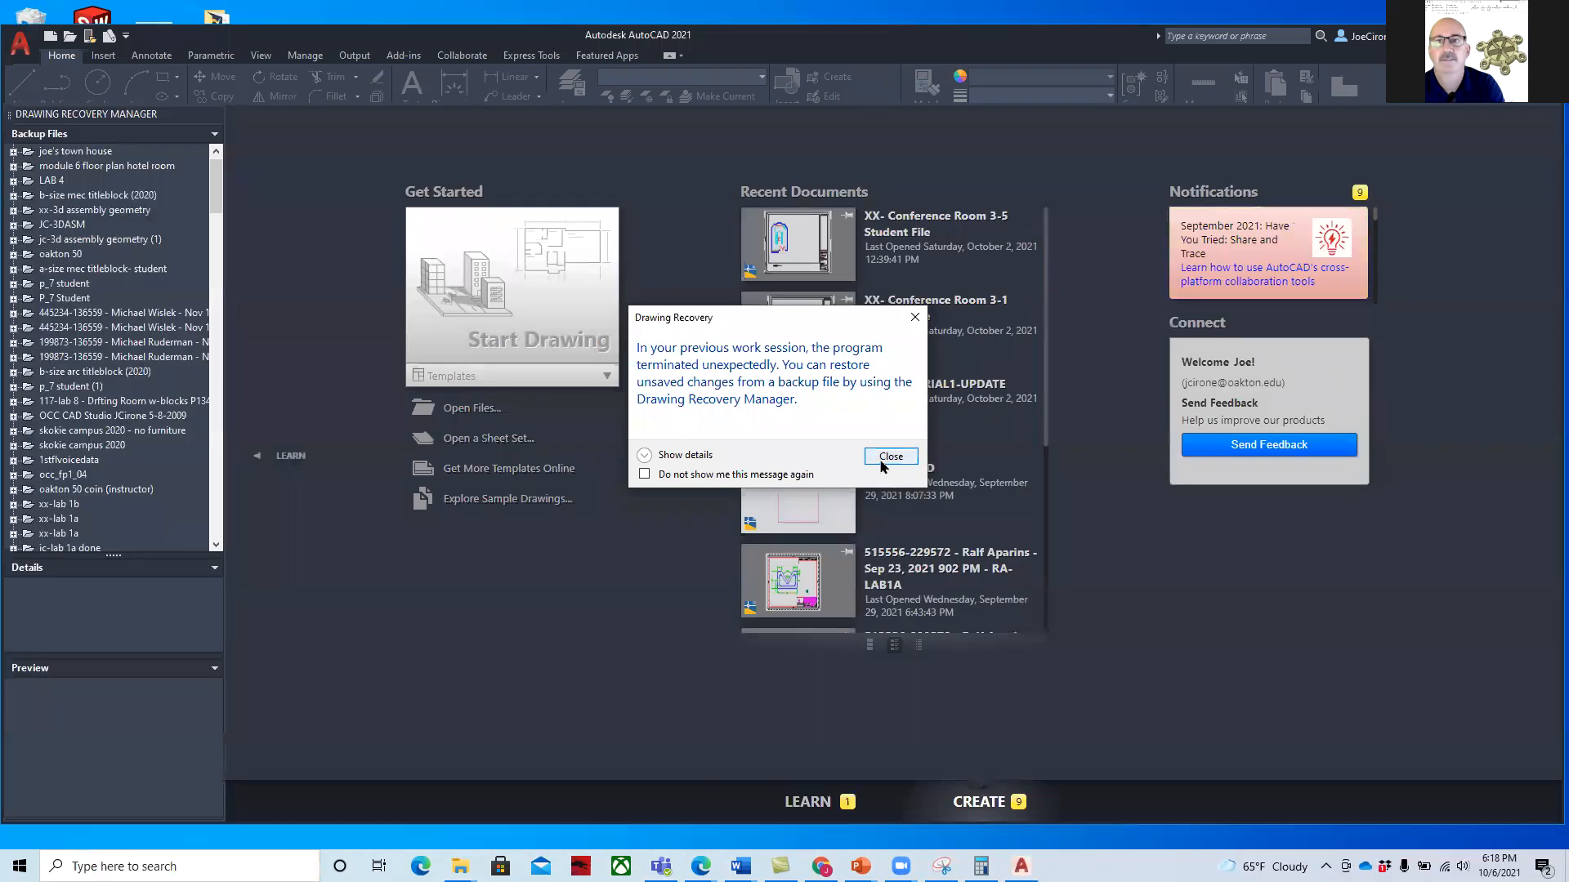
pyautogui.click(889, 457)
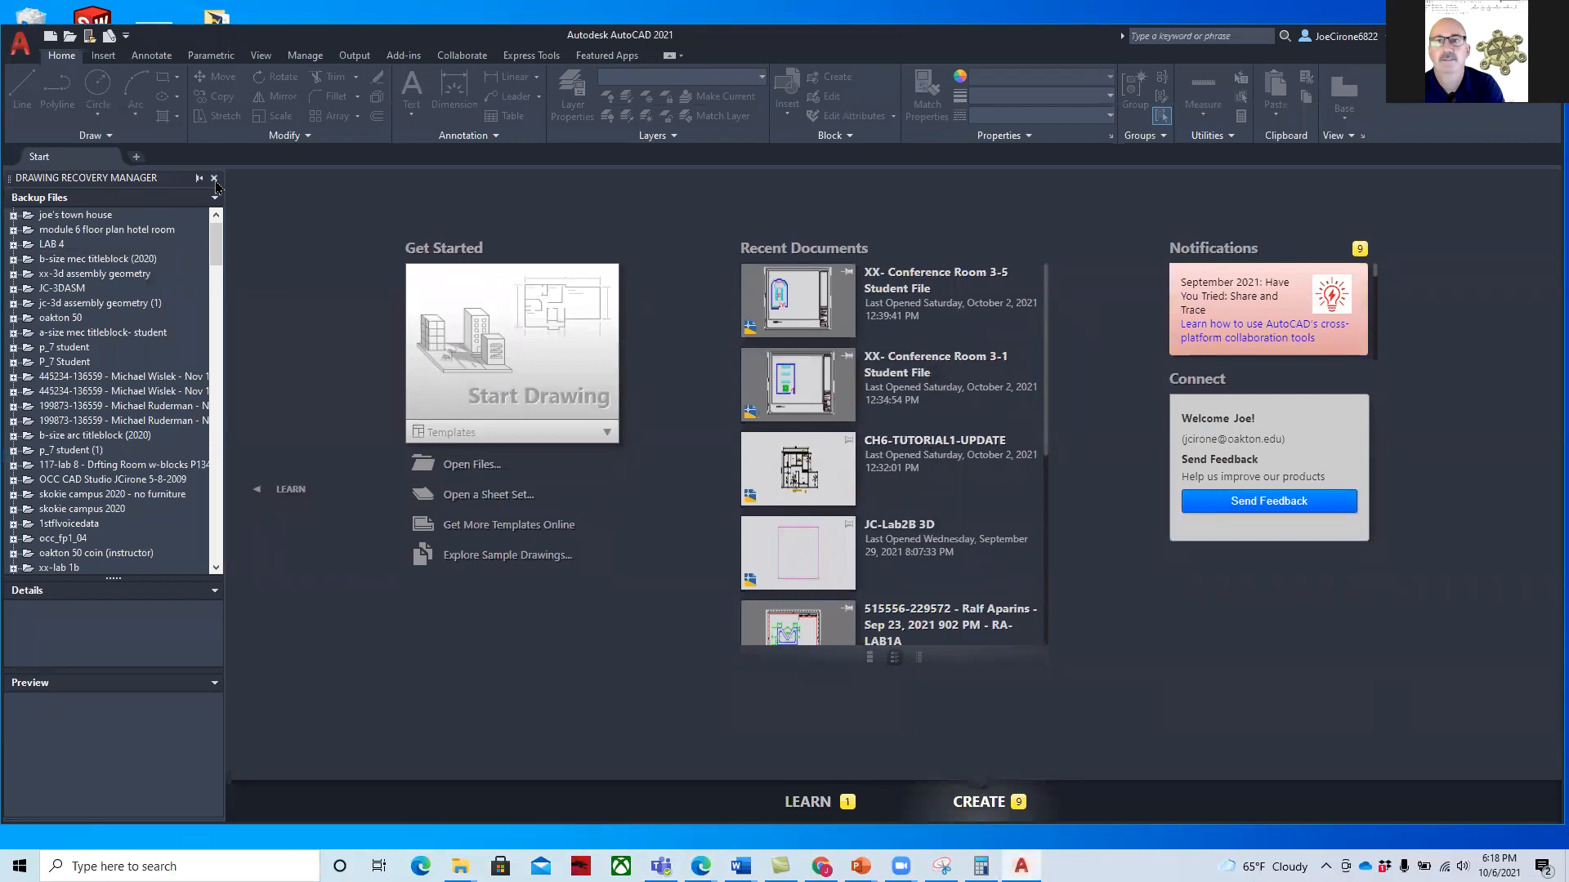
pyautogui.click(214, 178)
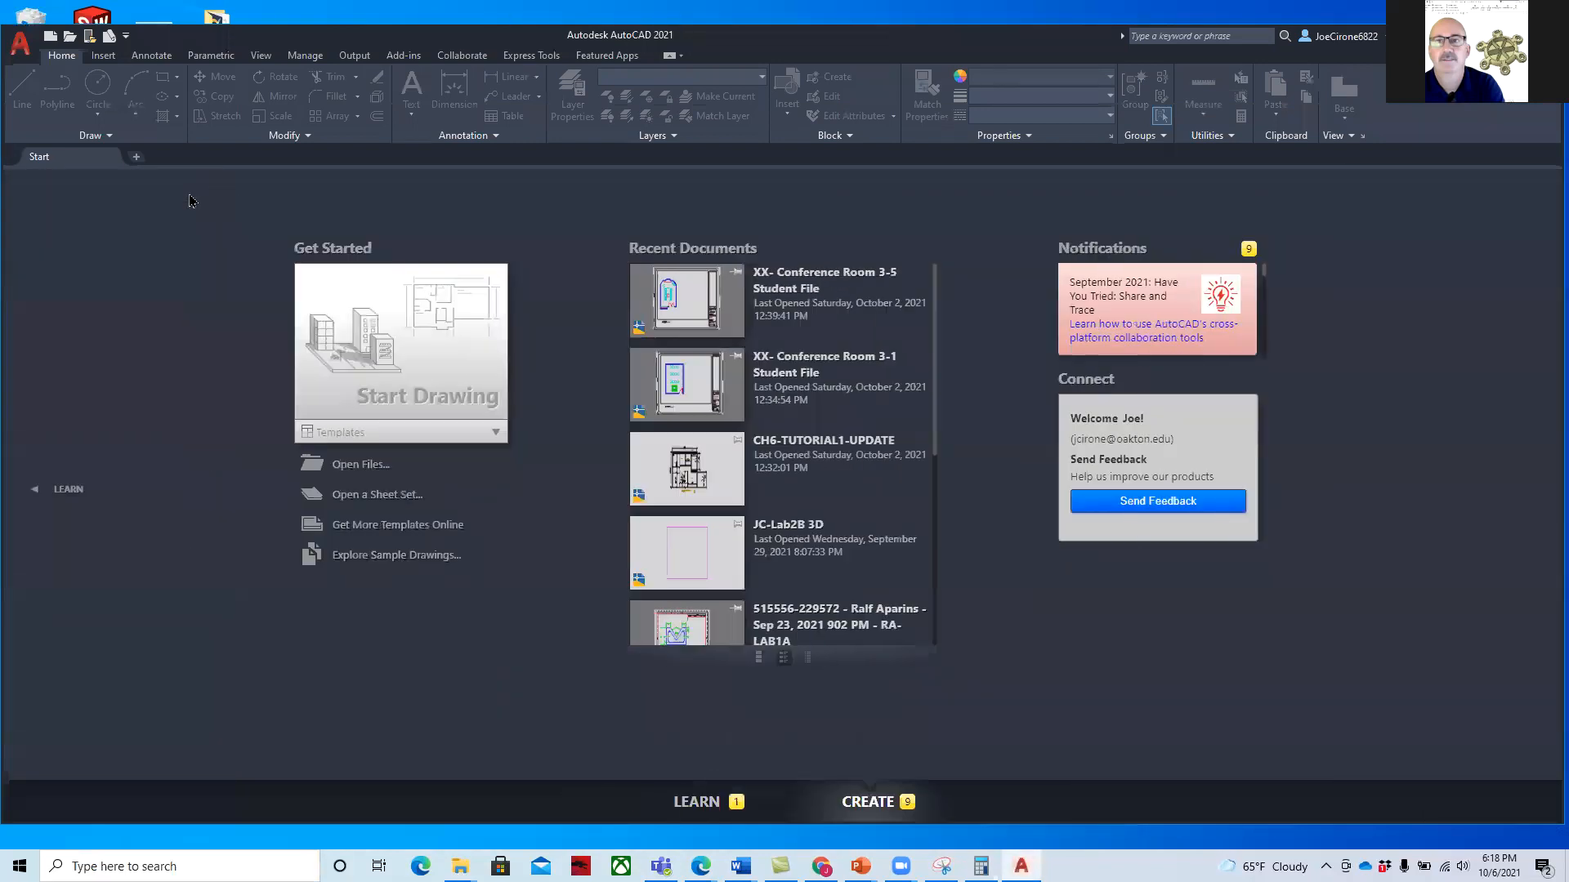
# Reopen the JC-Lab6 drawing and view the dimensioned tub beside the plain tub
pyautogui.click(20, 42)
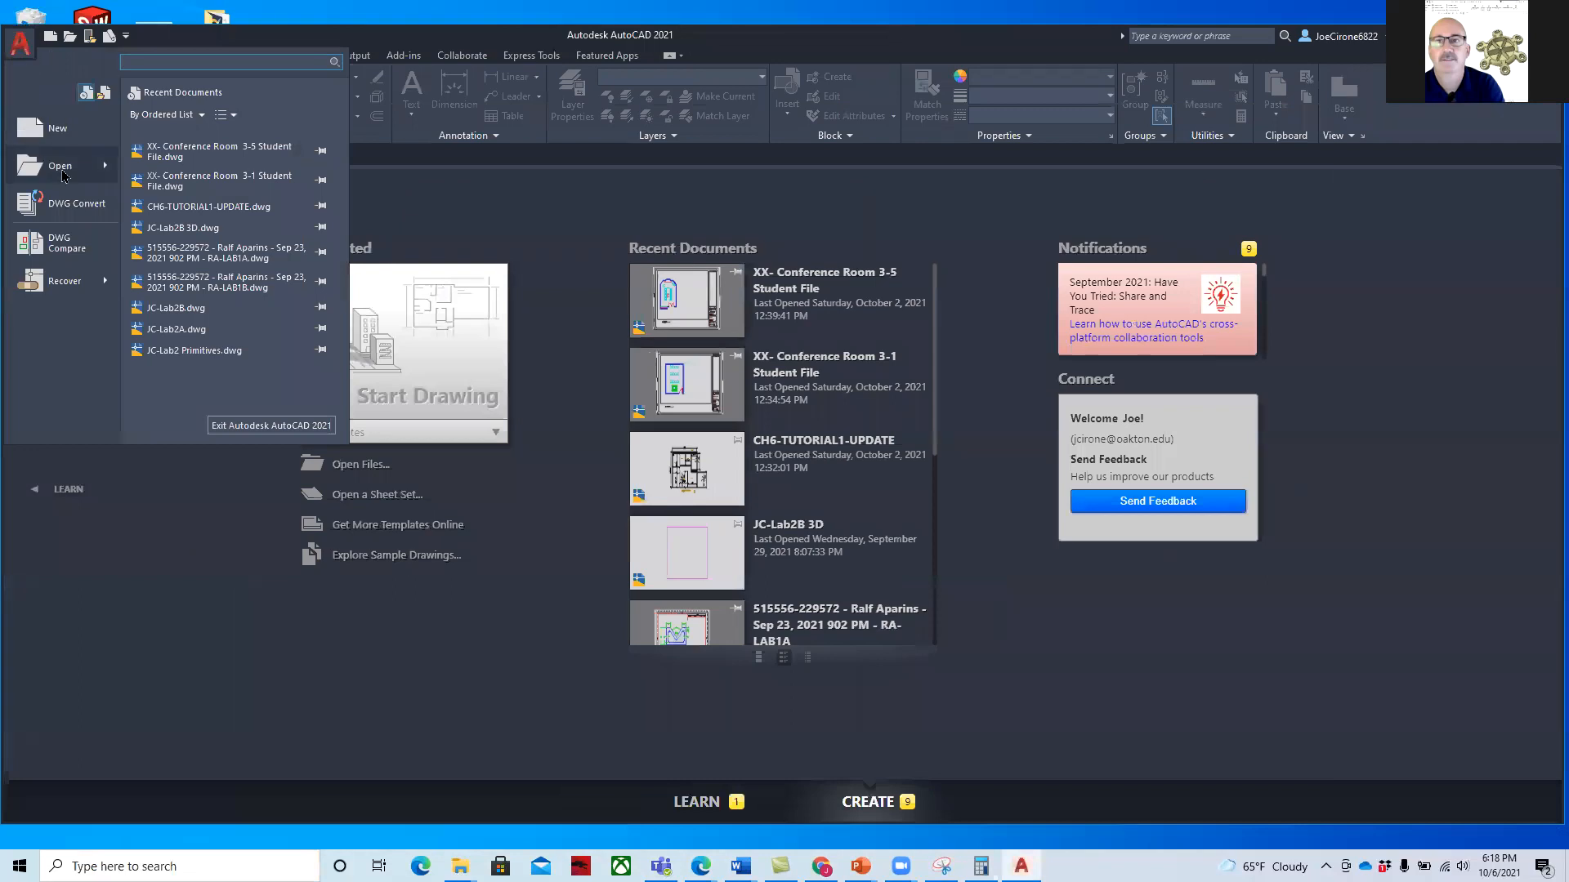
pyautogui.moveTo(63, 175)
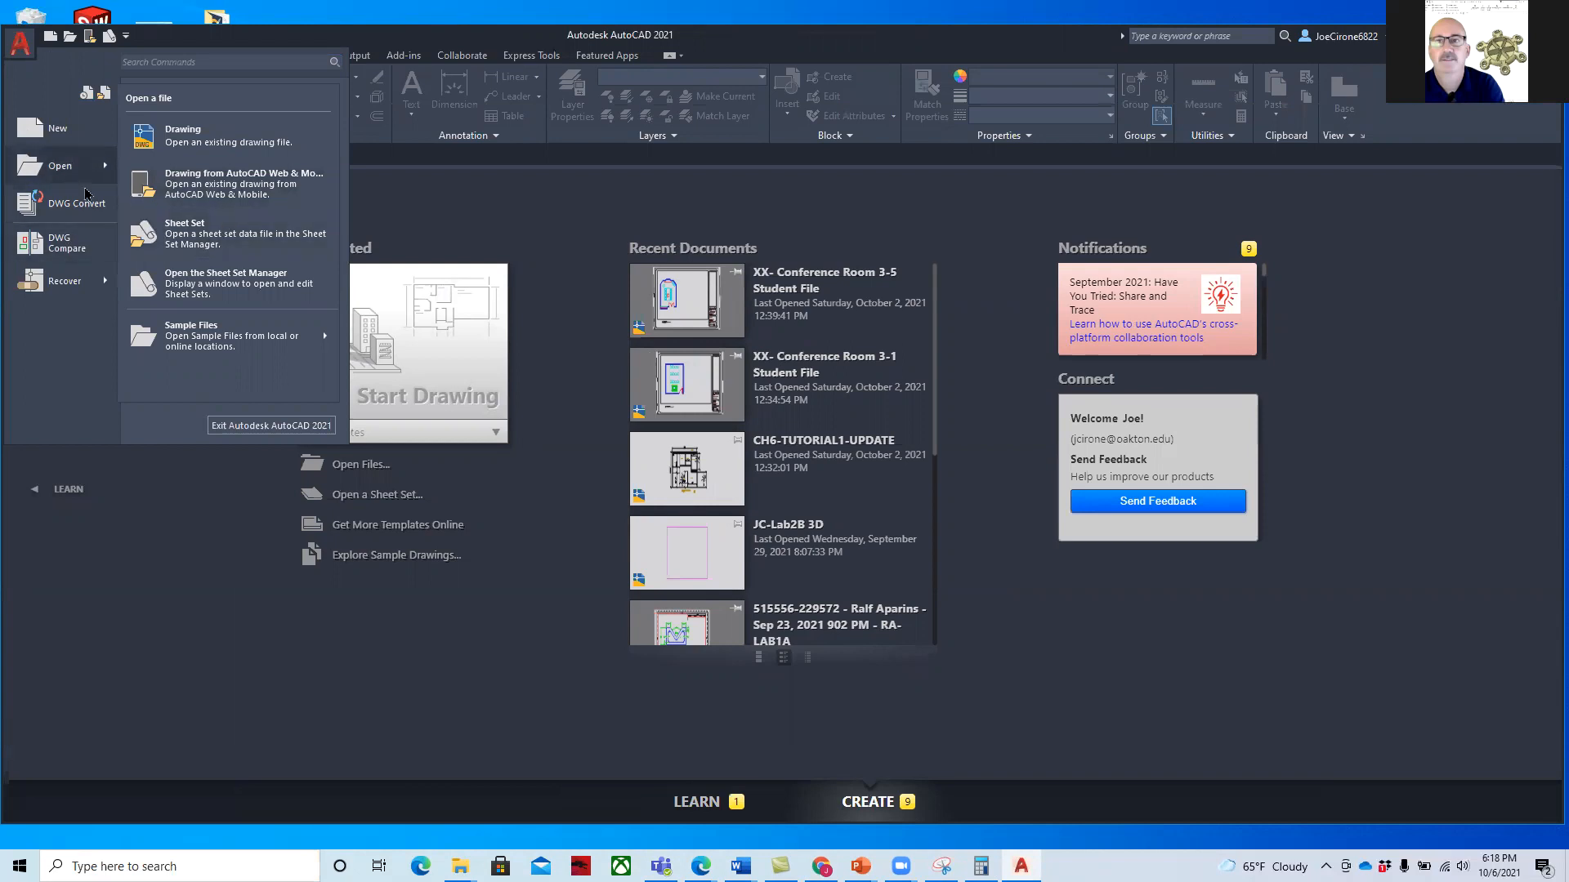
pyautogui.click(929, 751)
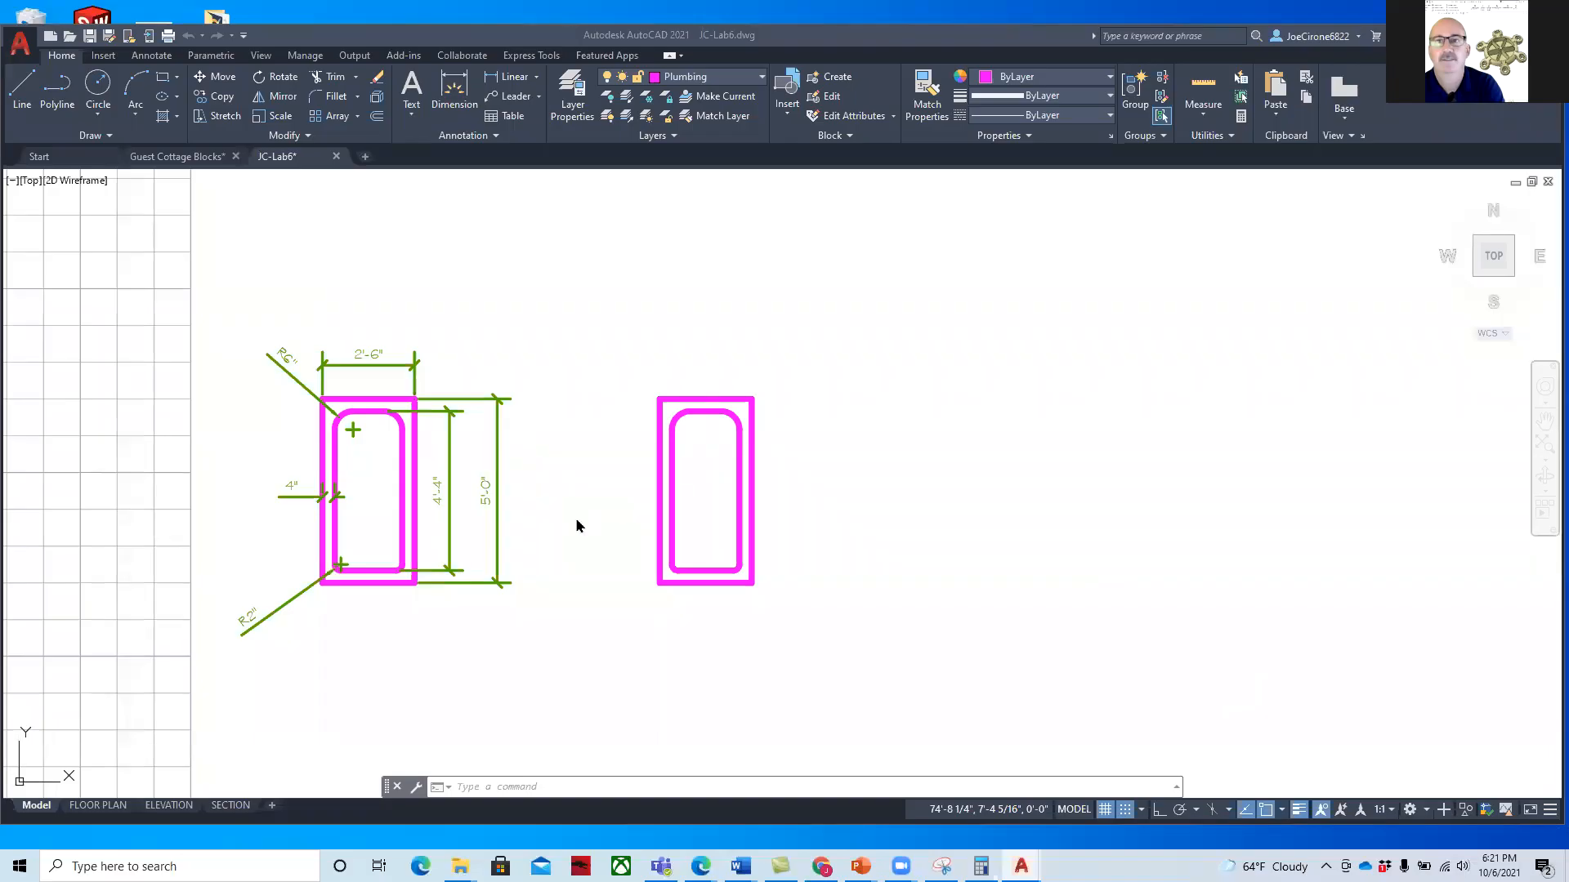
pyautogui.scroll(2, 589, 509)
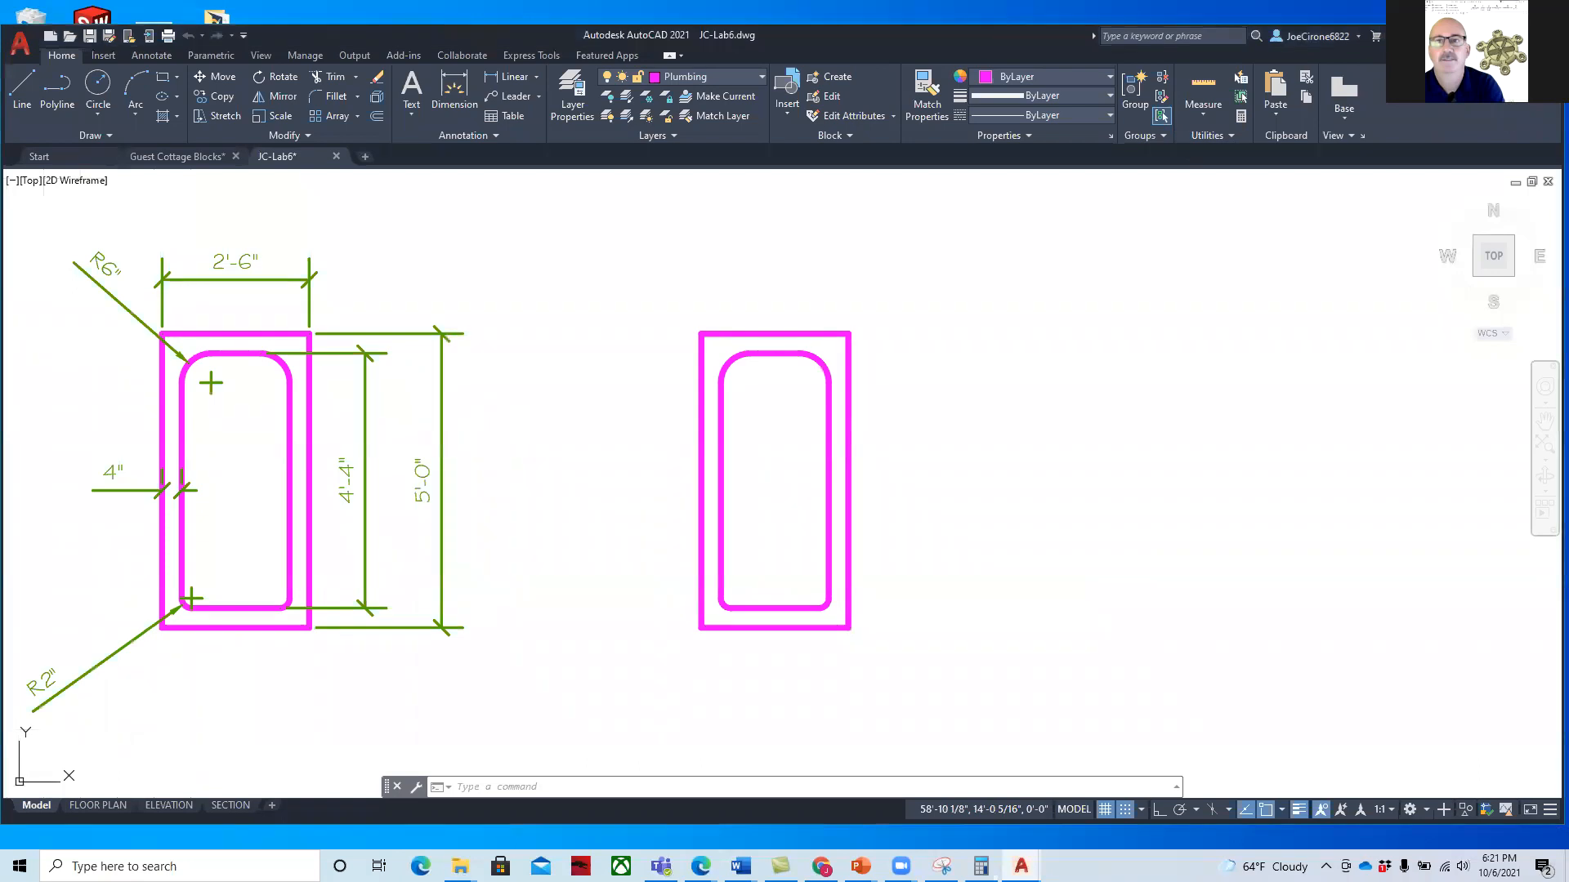
# Switch to the Technical Drawing 101 PDF in Chrome, maximize it and review the tub, lavatory and toilet block instructions
pyautogui.click(1468, 35)
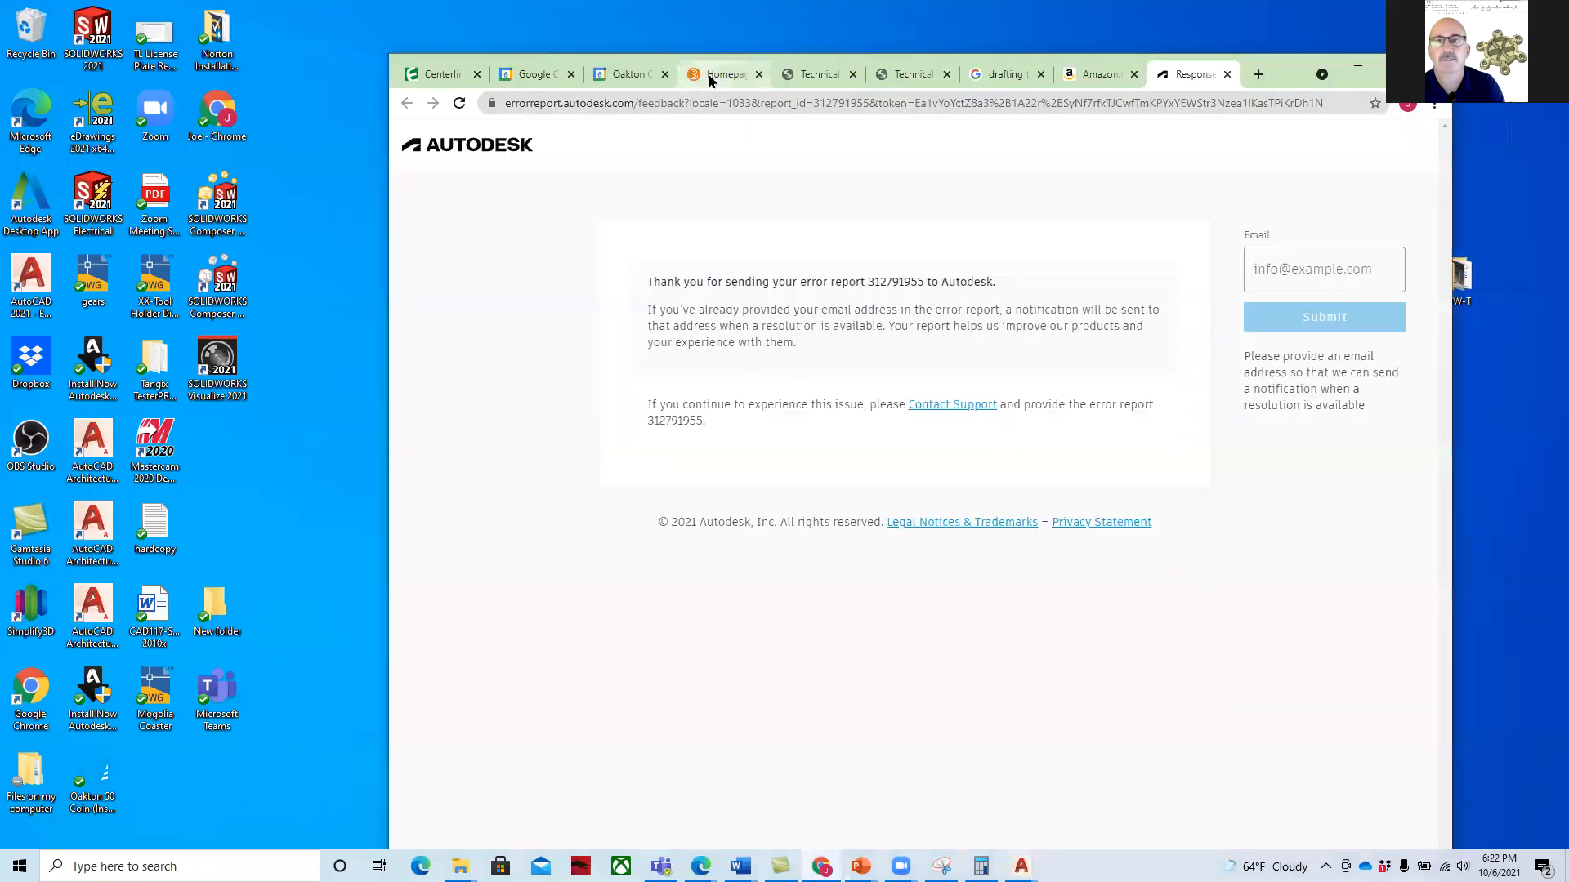
pyautogui.click(811, 75)
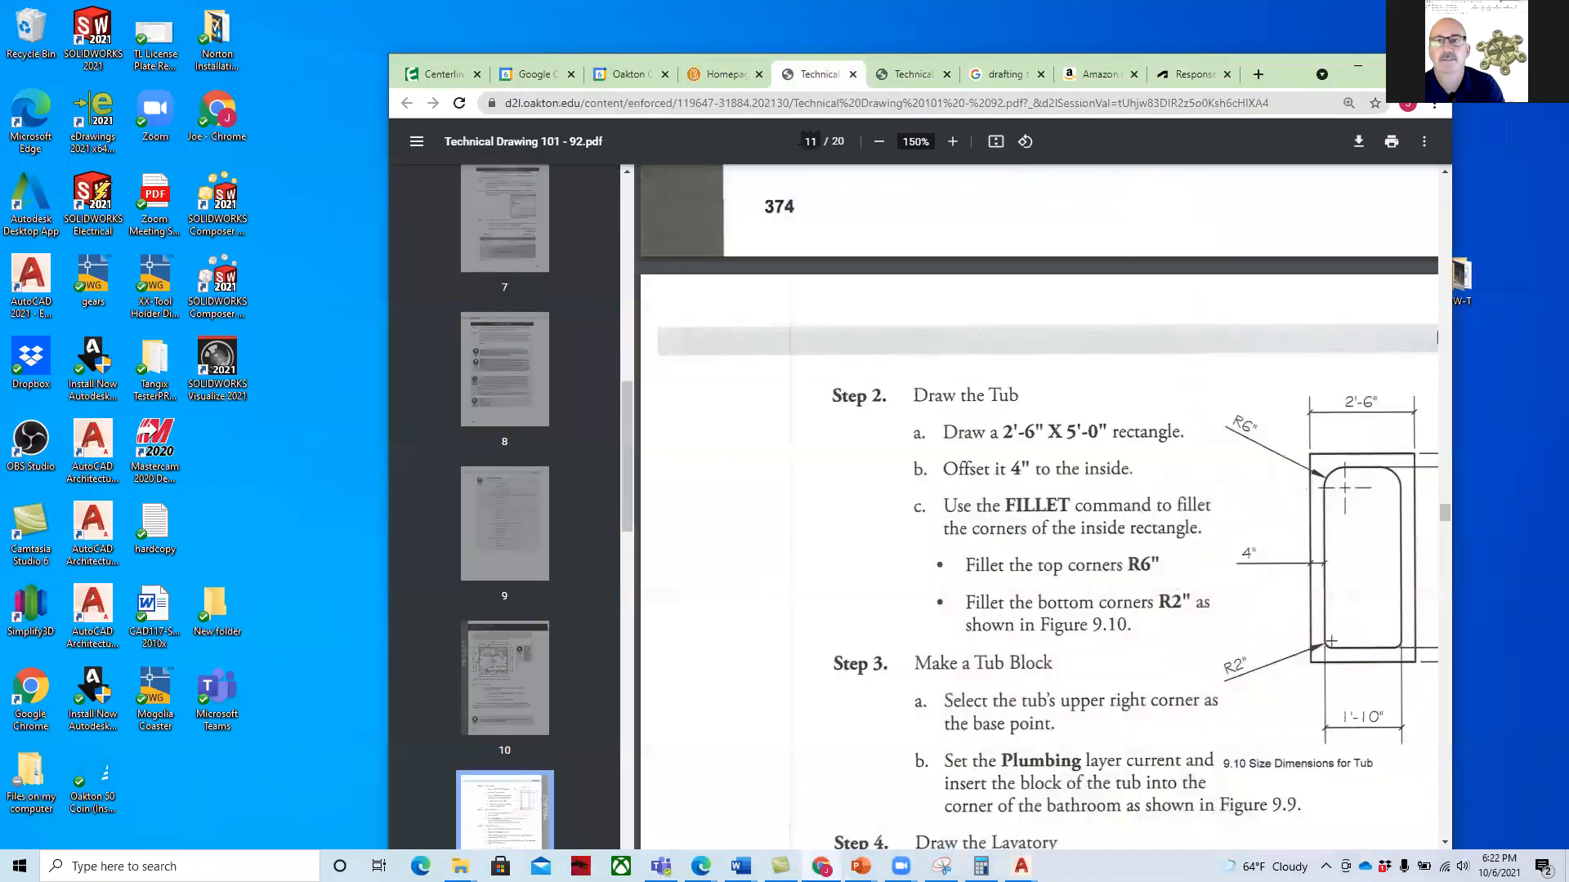
pyautogui.click(1396, 66)
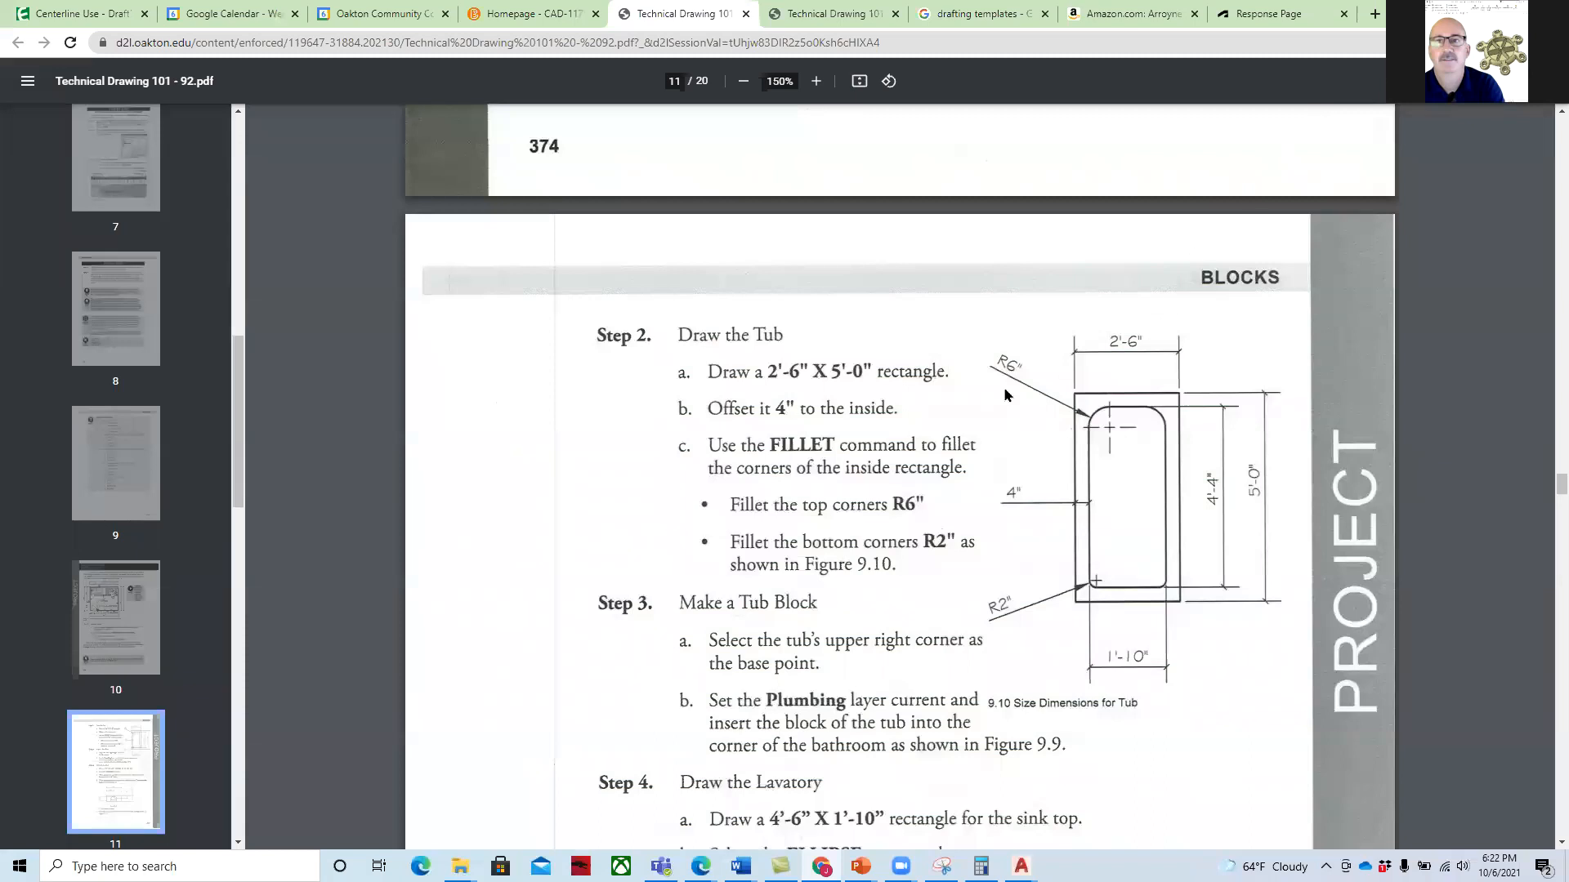
pyautogui.scroll(-7, 1152, 556)
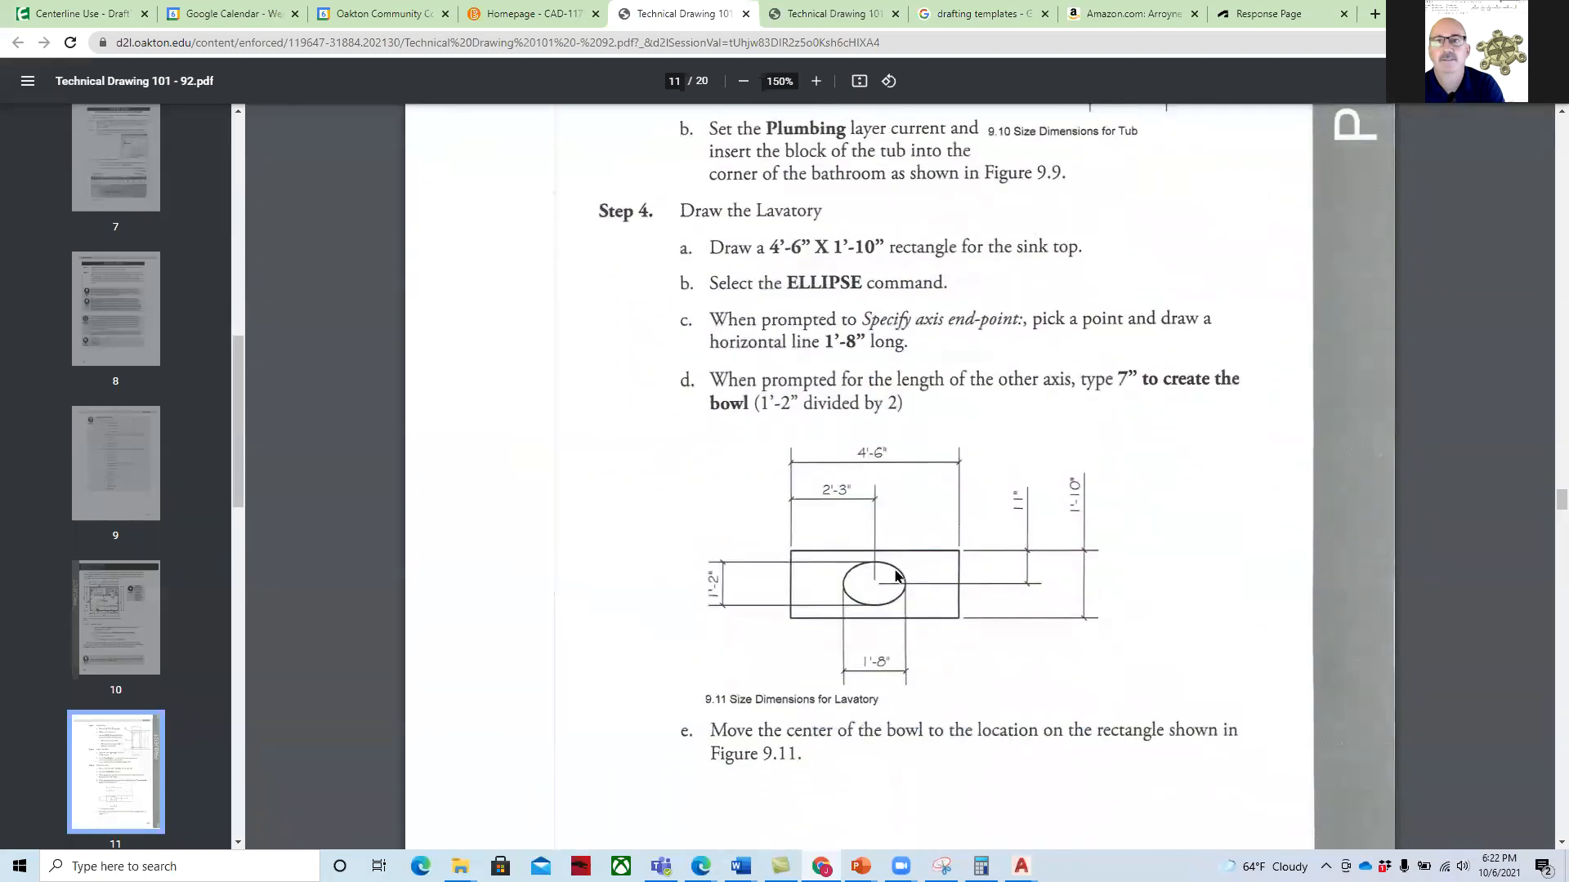
pyautogui.scroll(-1, 895, 577)
pyautogui.scroll(-8, 895, 576)
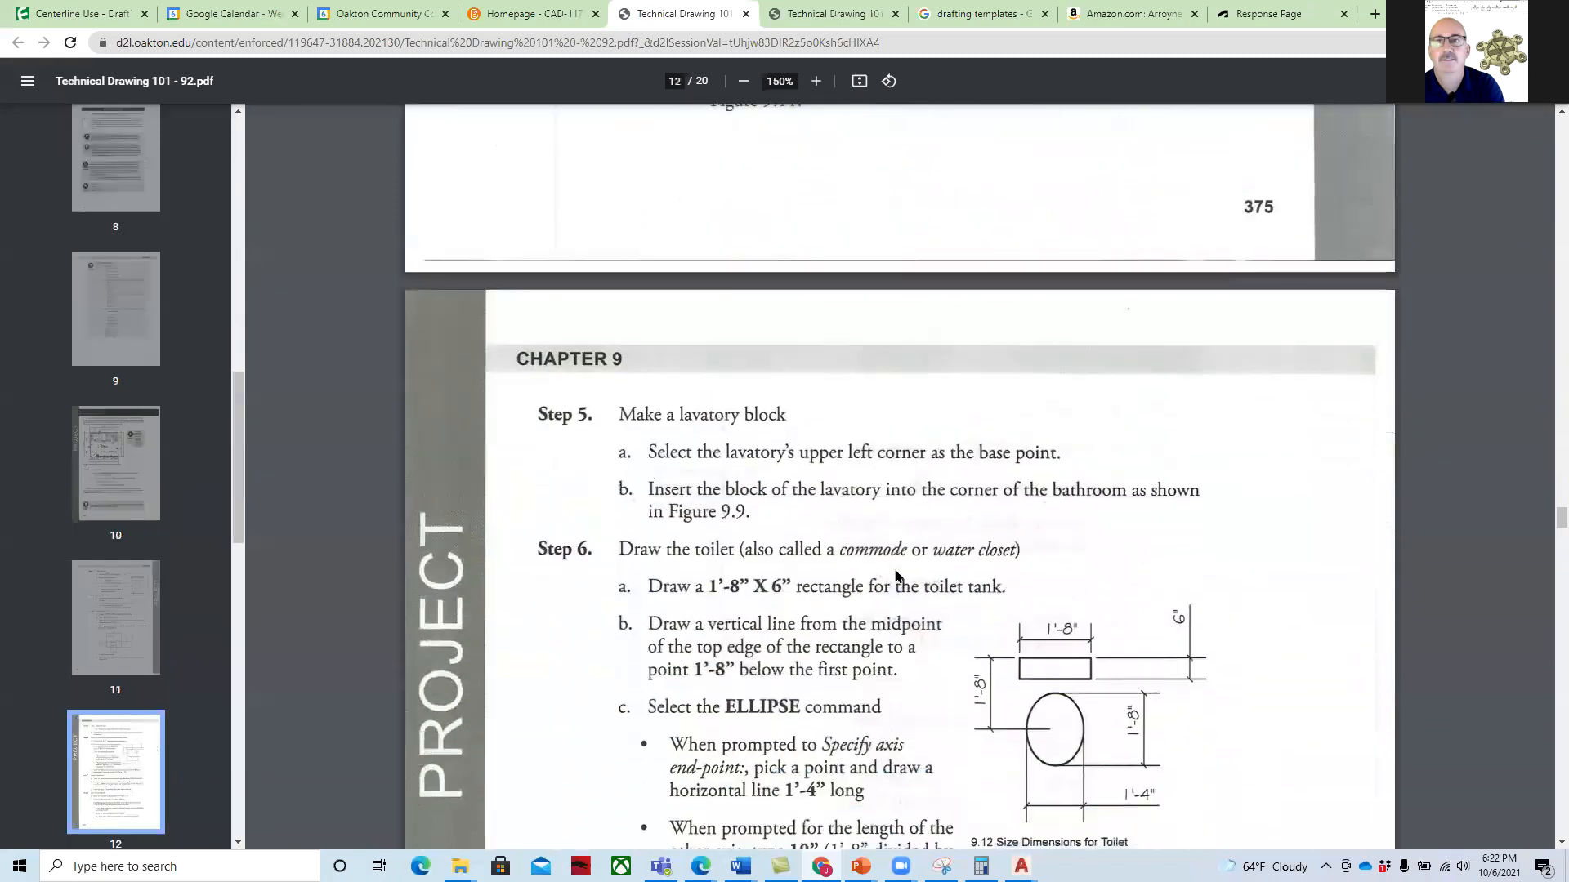
pyautogui.scroll(-1, 1039, 468)
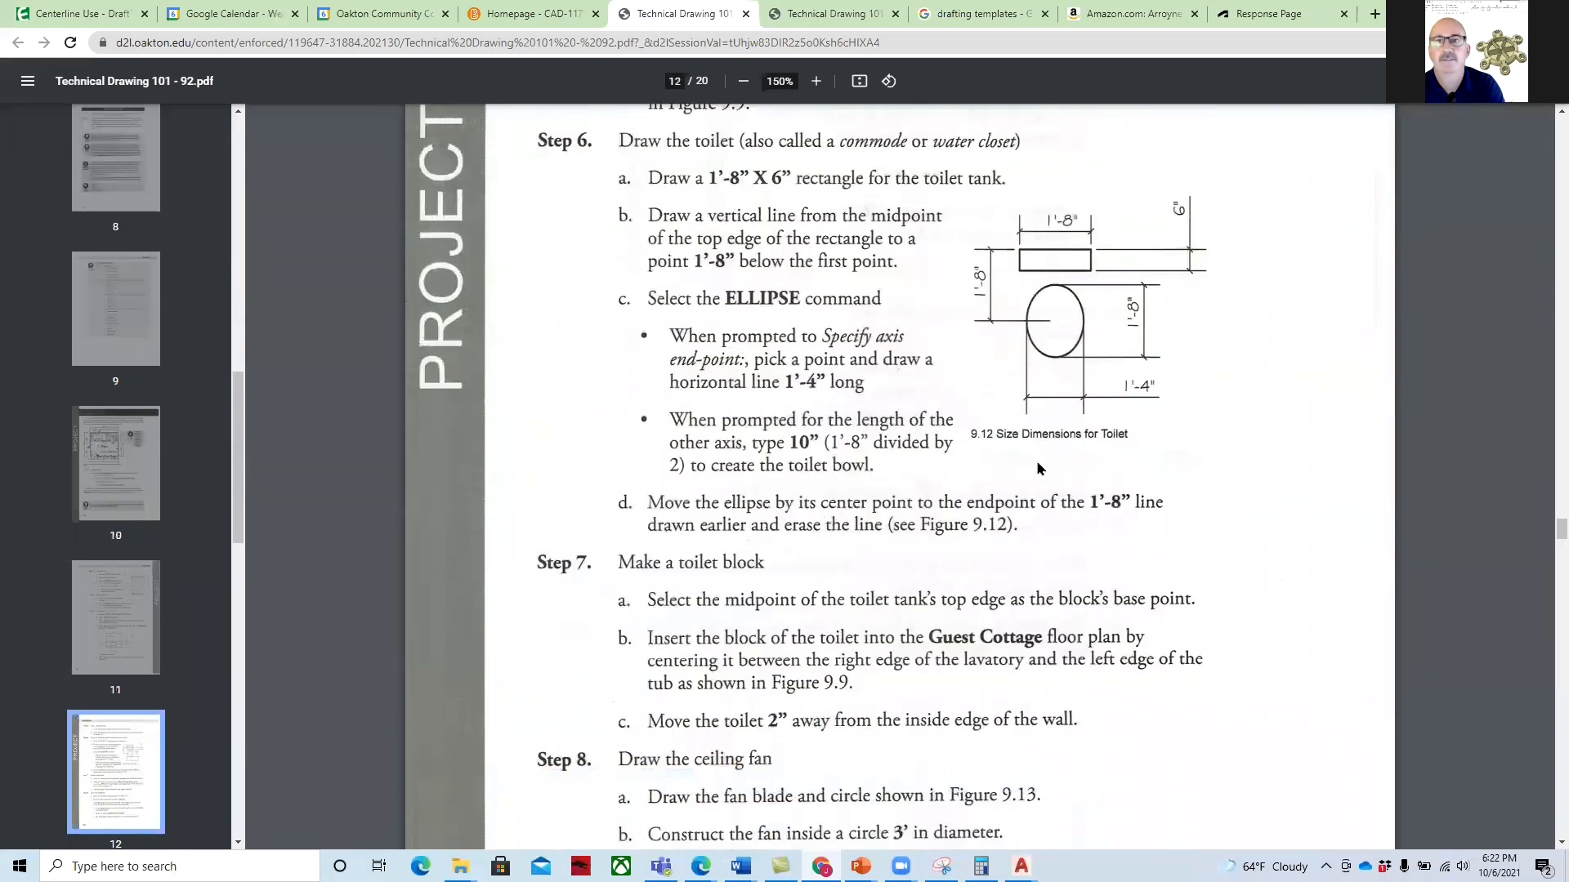
# Review the PDF's instructions for the ceiling fan, light fixtures, switches, outlets, labels and wiring
pyautogui.scroll(-13, 1052, 411)
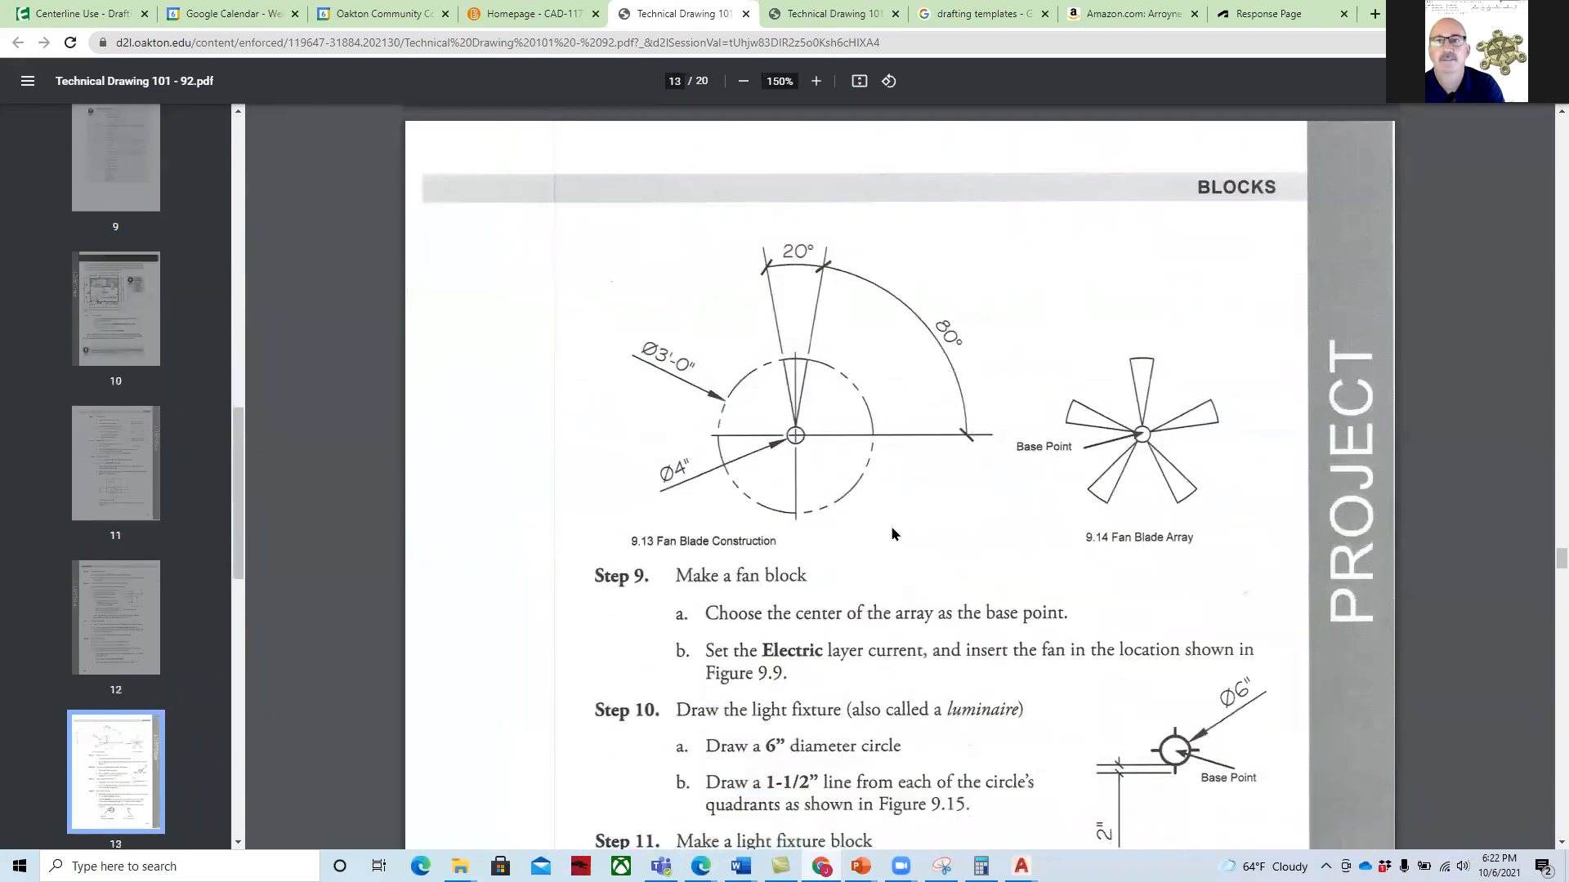
pyautogui.scroll(-3, 938, 523)
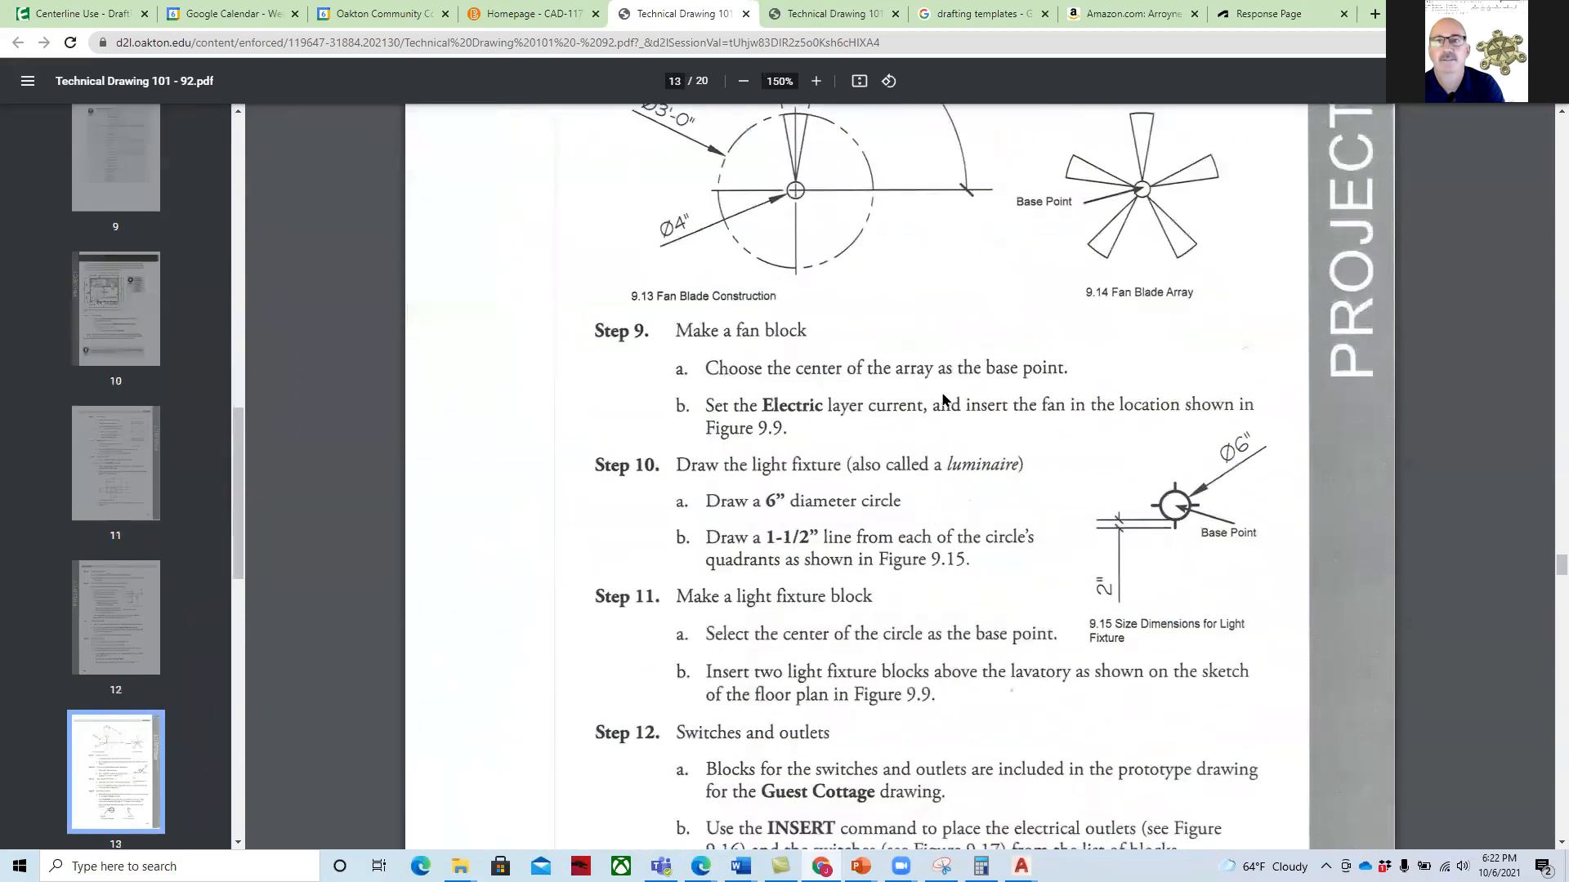
pyautogui.scroll(-3, 943, 400)
pyautogui.scroll(-5, 943, 401)
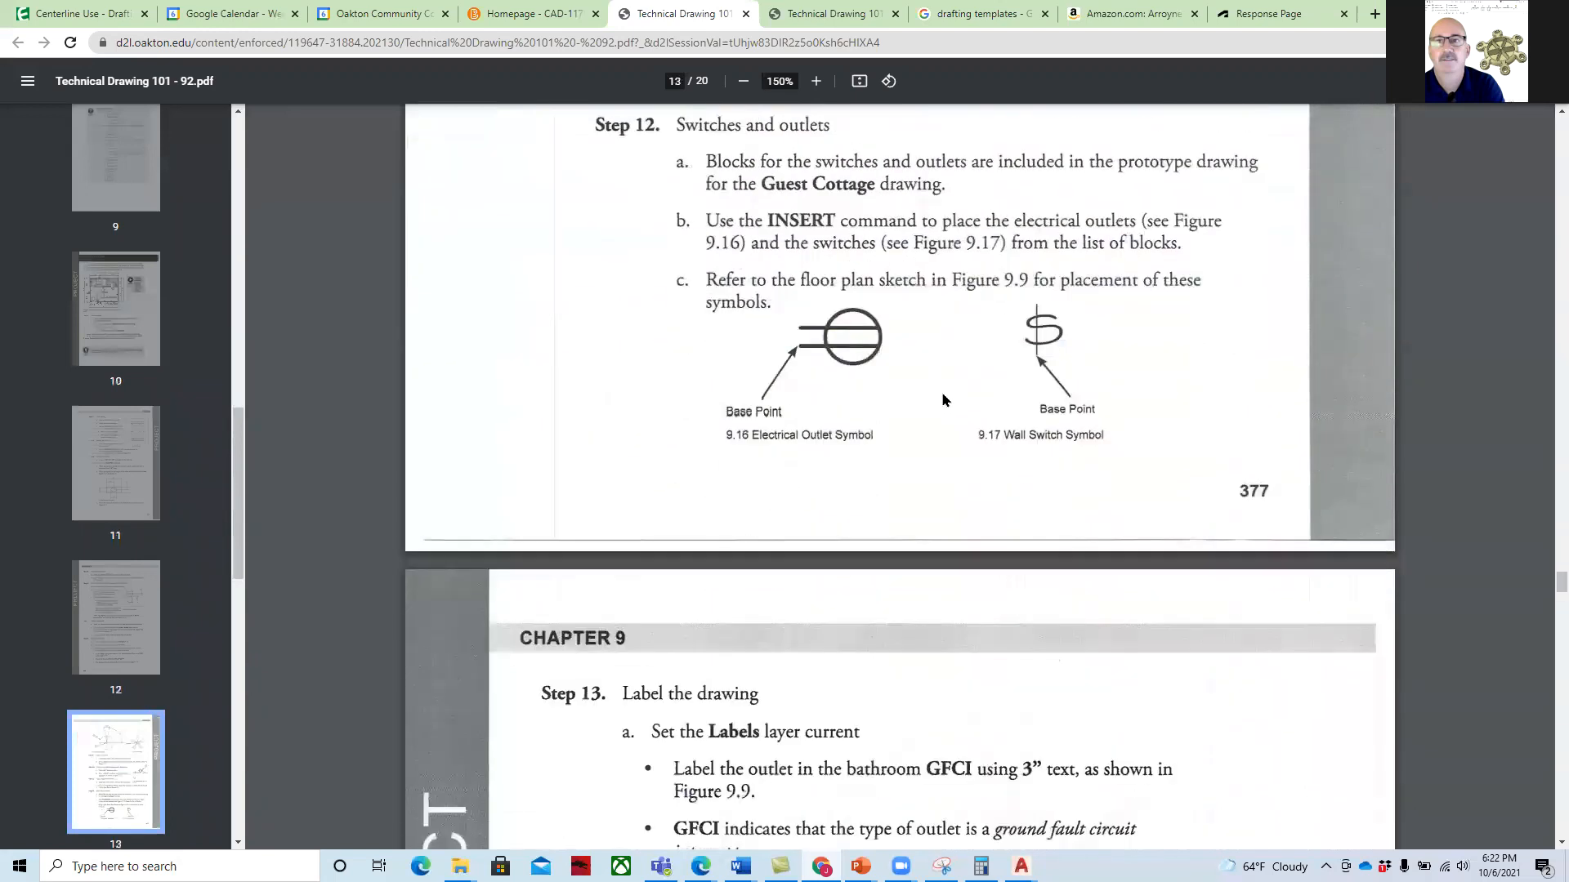
pyautogui.scroll(-7, 942, 399)
pyautogui.scroll(-5, 942, 399)
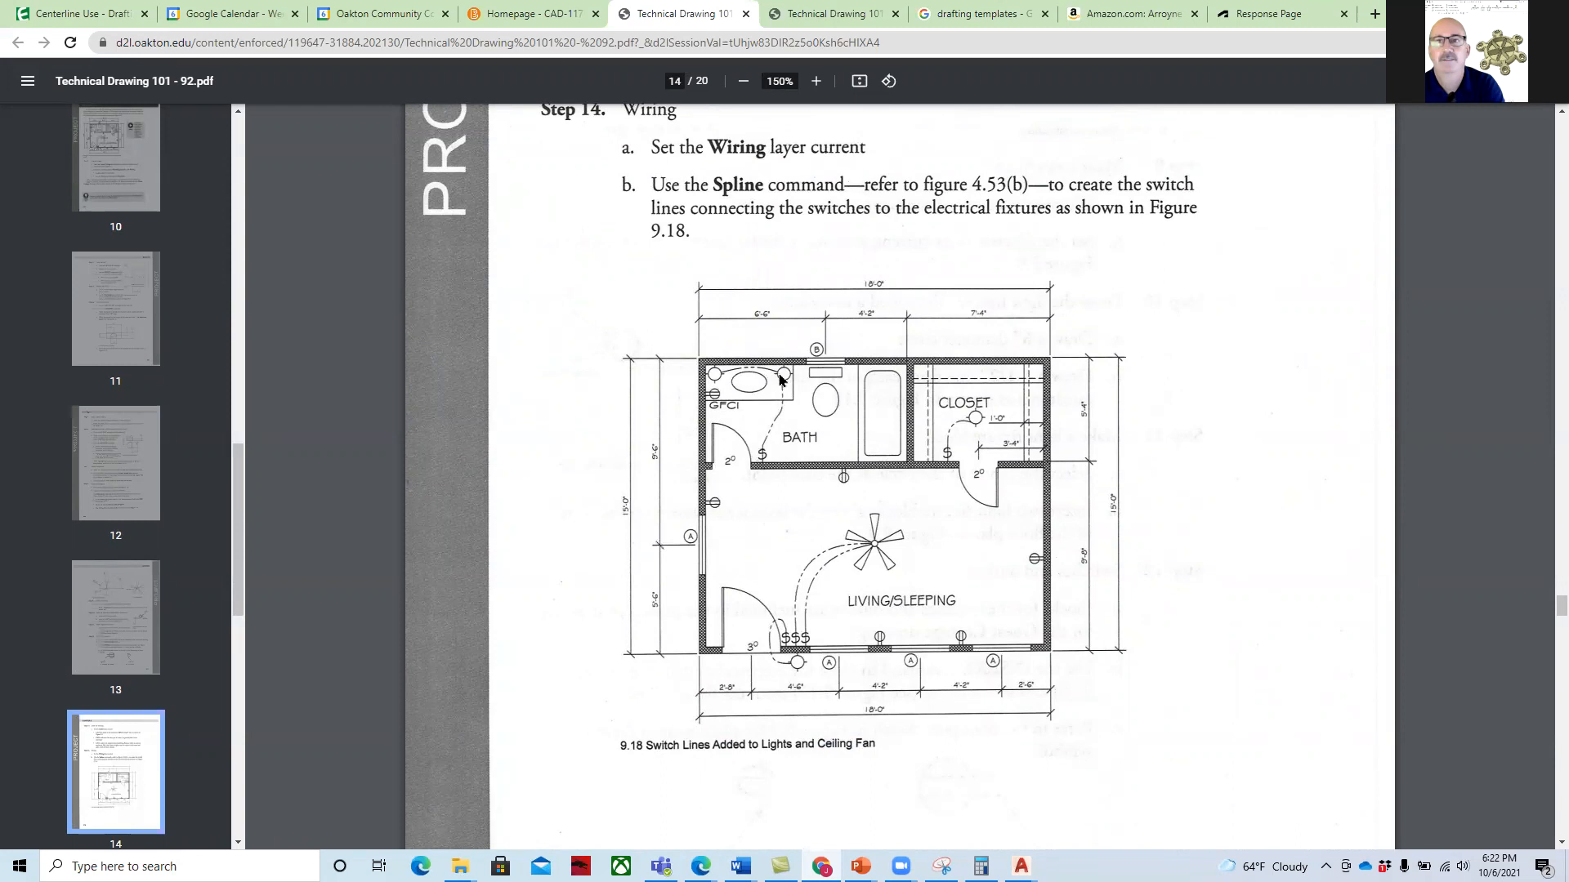
# Look through the PDF's LTSCALE and printing steps and the FM Tuner project, and return toward its beginning
pyautogui.scroll(-8, 866, 481)
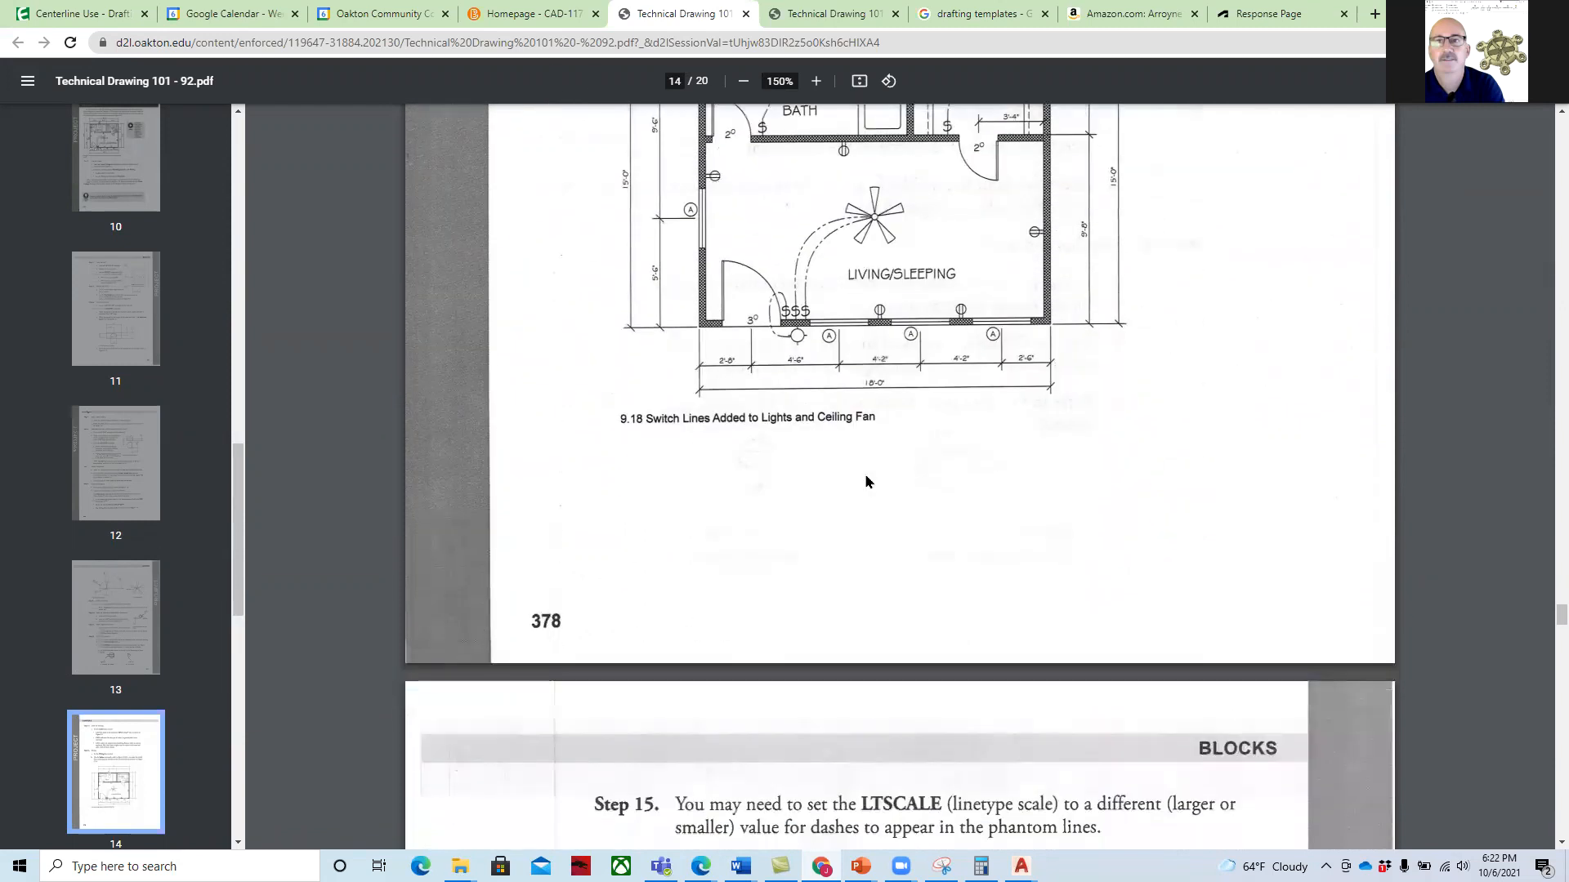
pyautogui.scroll(-5, 866, 480)
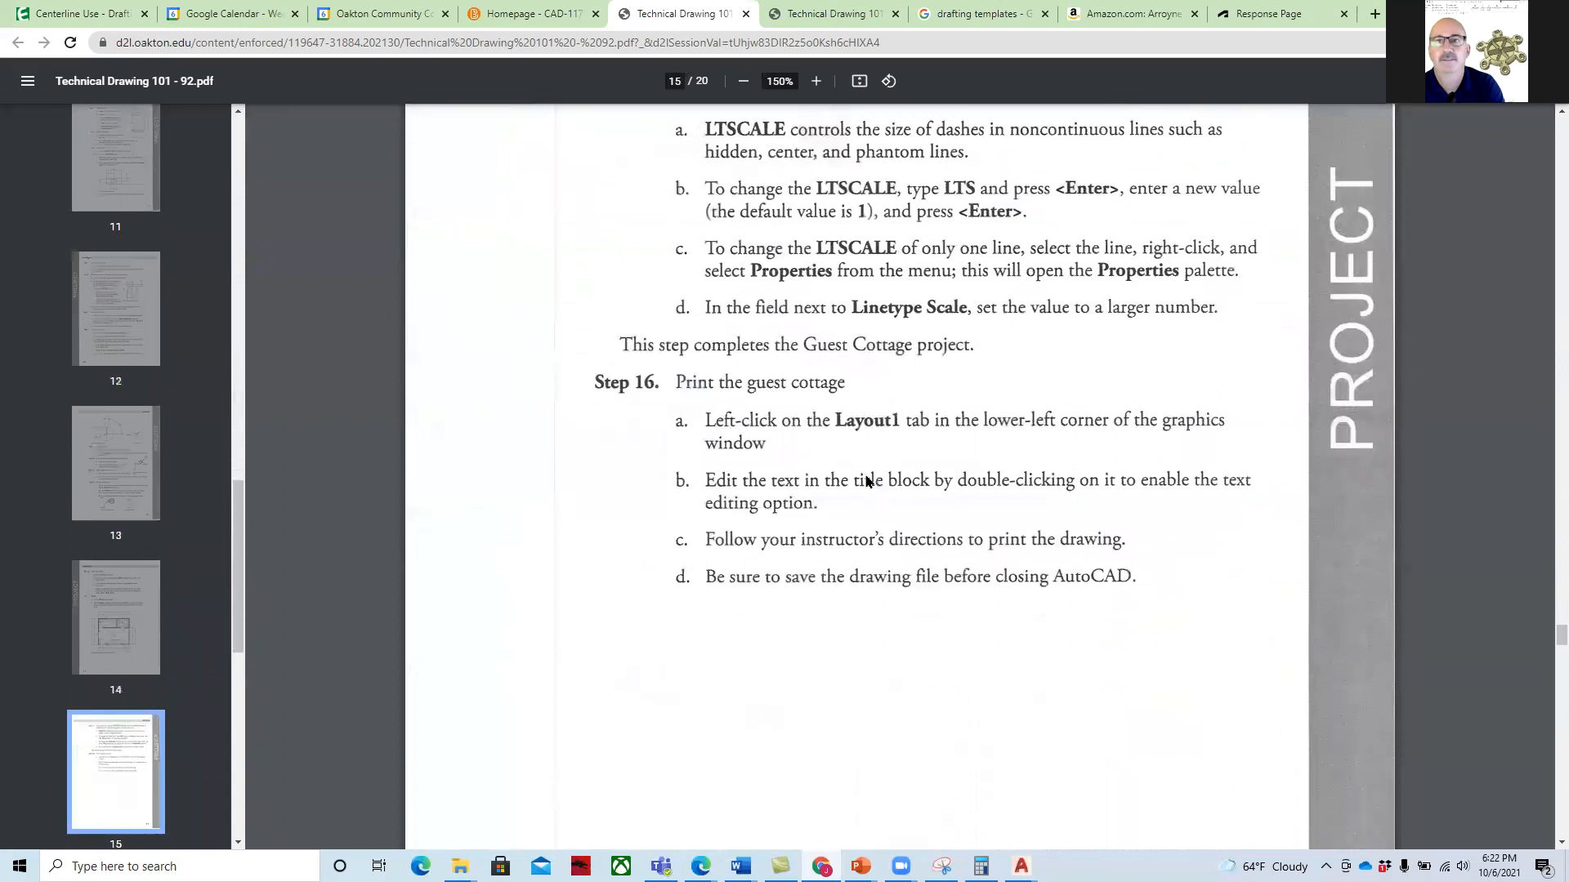
pyautogui.scroll(-10, 866, 480)
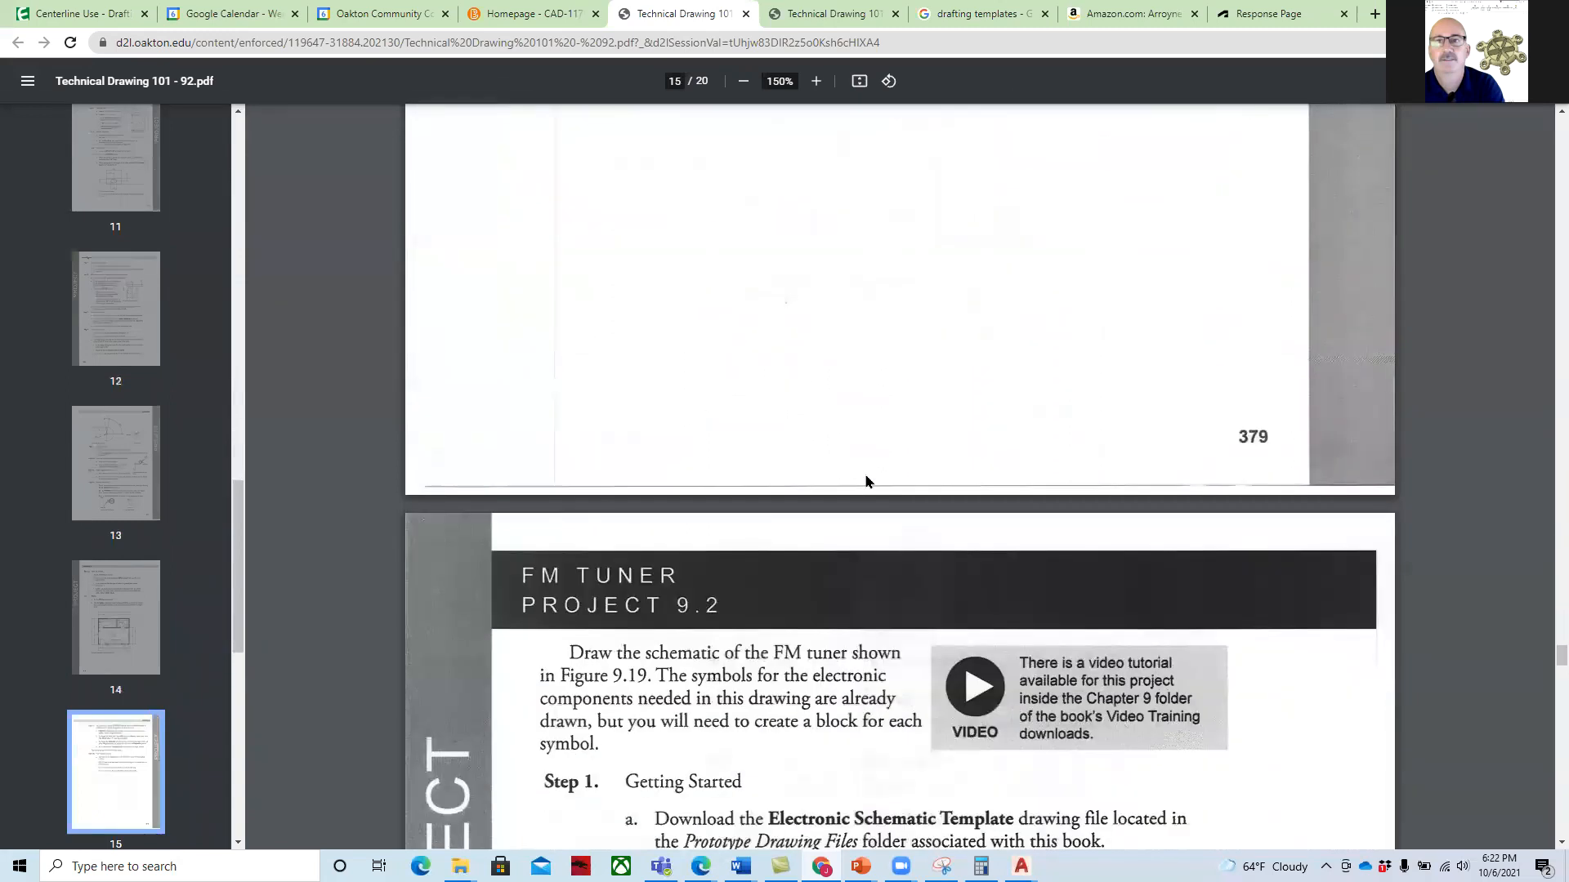
pyautogui.scroll(-10, 868, 482)
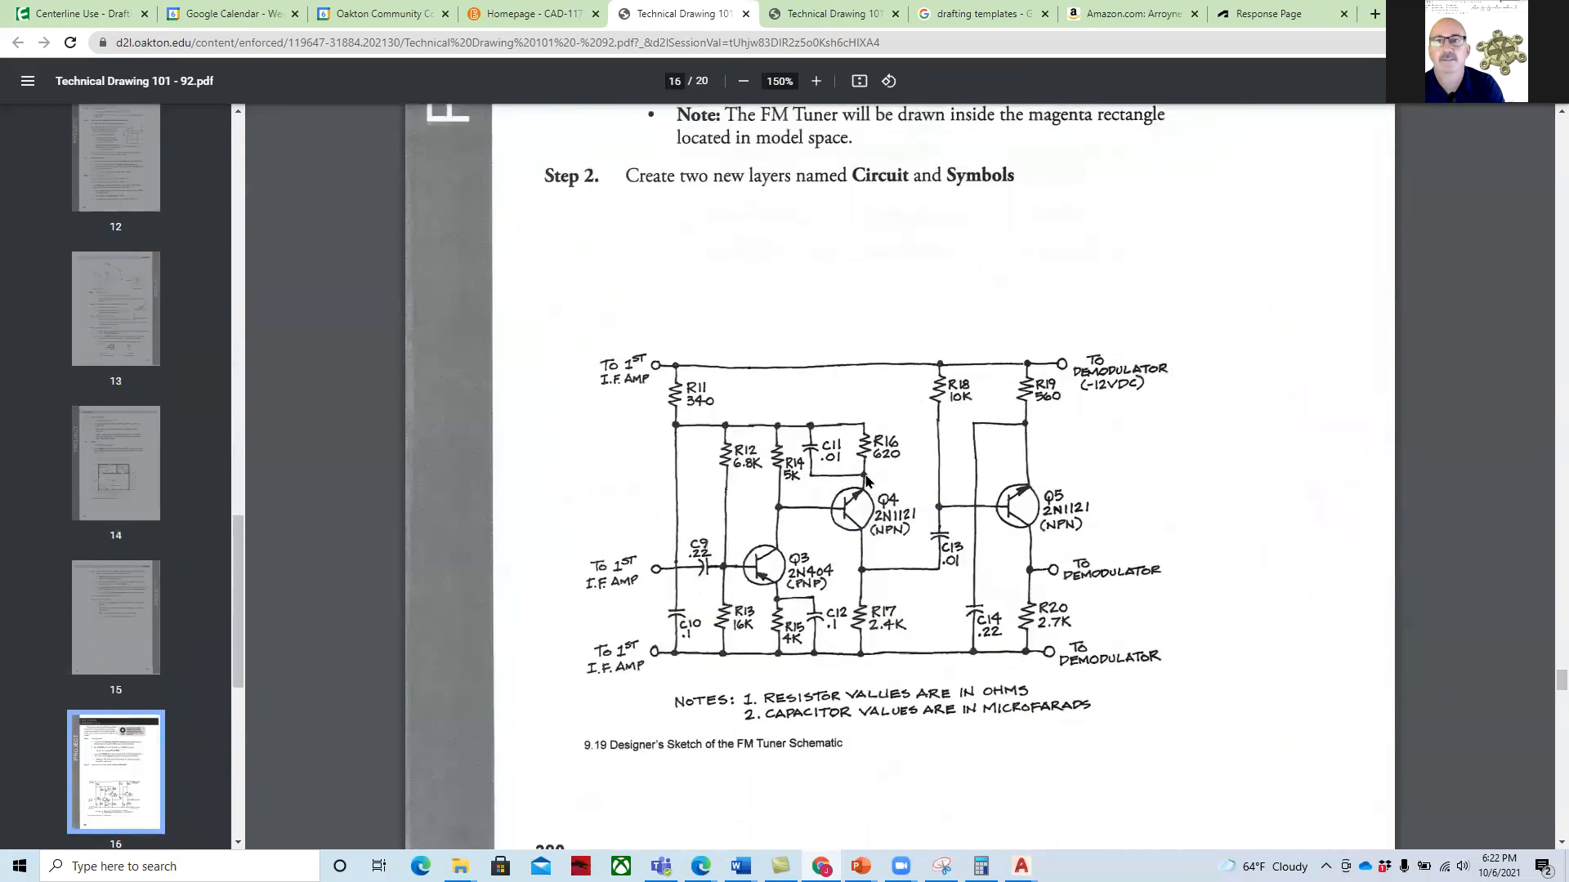
pyautogui.moveTo(1560, 681); pyautogui.dragTo(1543, 107)
# Show the CAD-117 homepage and review the Module 6 assignment drawing with its book and lab links
pyautogui.click(506, 15)
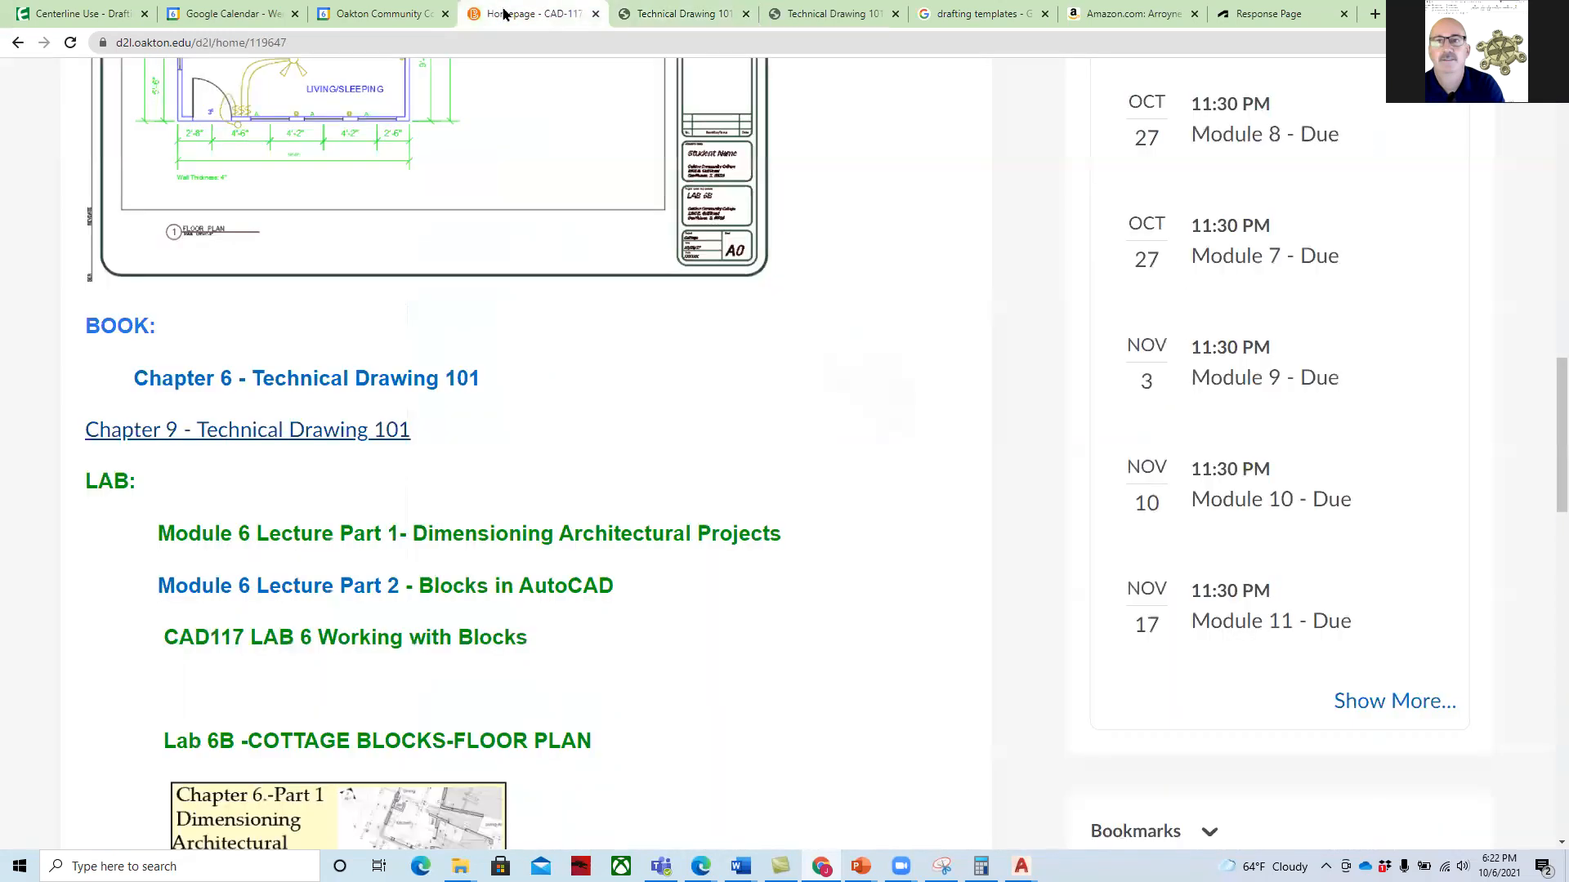
pyautogui.scroll(5, 596, 520)
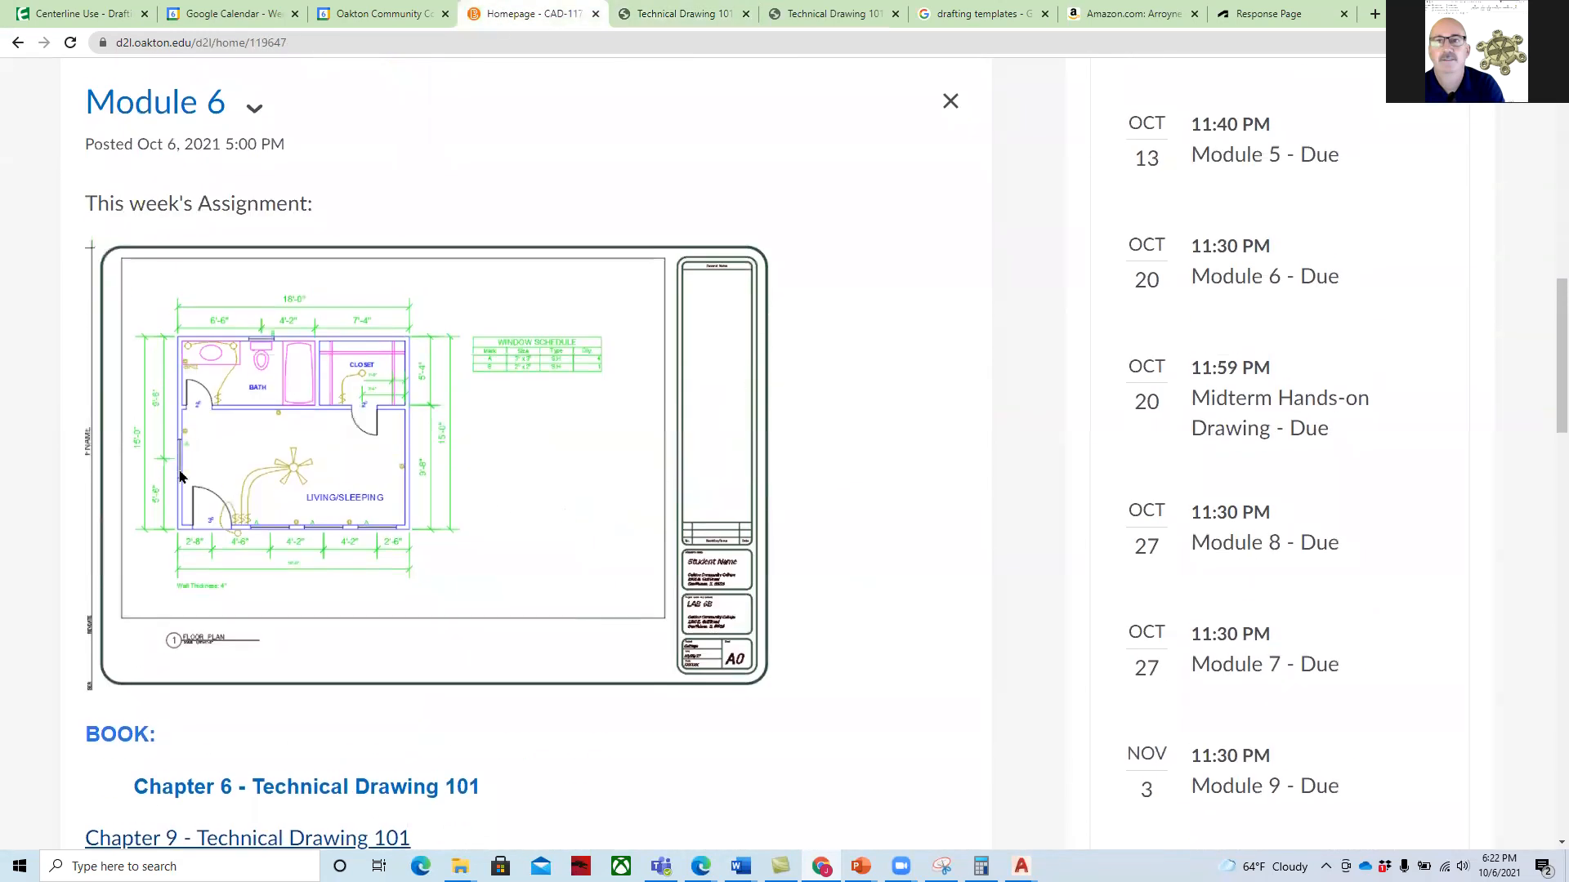
pyautogui.scroll(-2, 194, 488)
pyautogui.scroll(2, 195, 489)
pyautogui.scroll(-6, 344, 470)
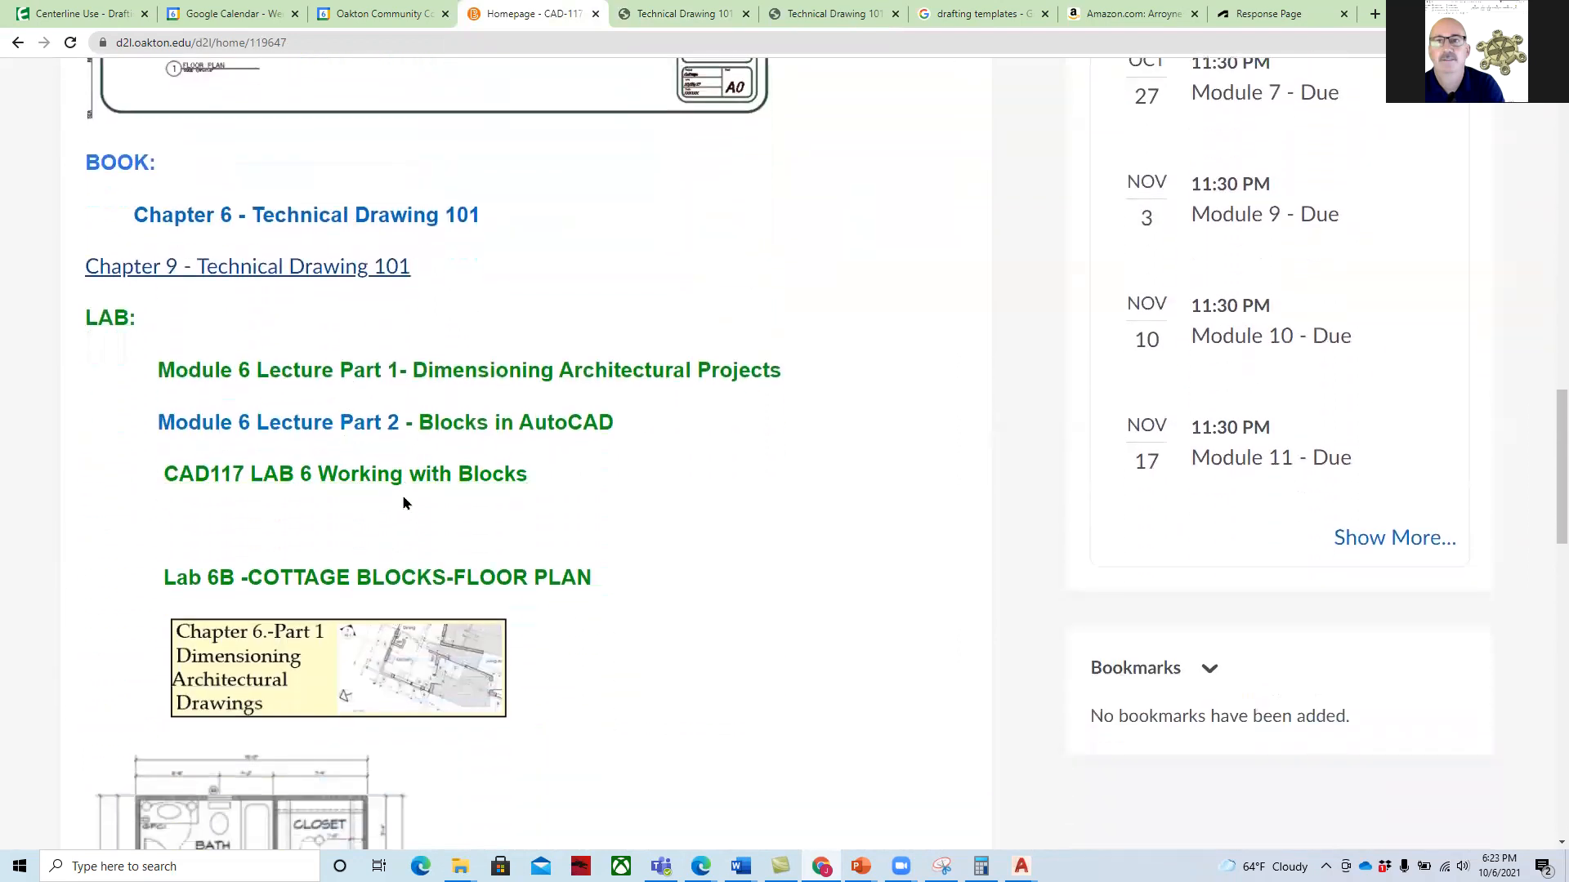
# Open Module 6 Lecture Part 1 on dimensioning architectural projects and view its objectives and introduction slides
pyautogui.click(518, 369)
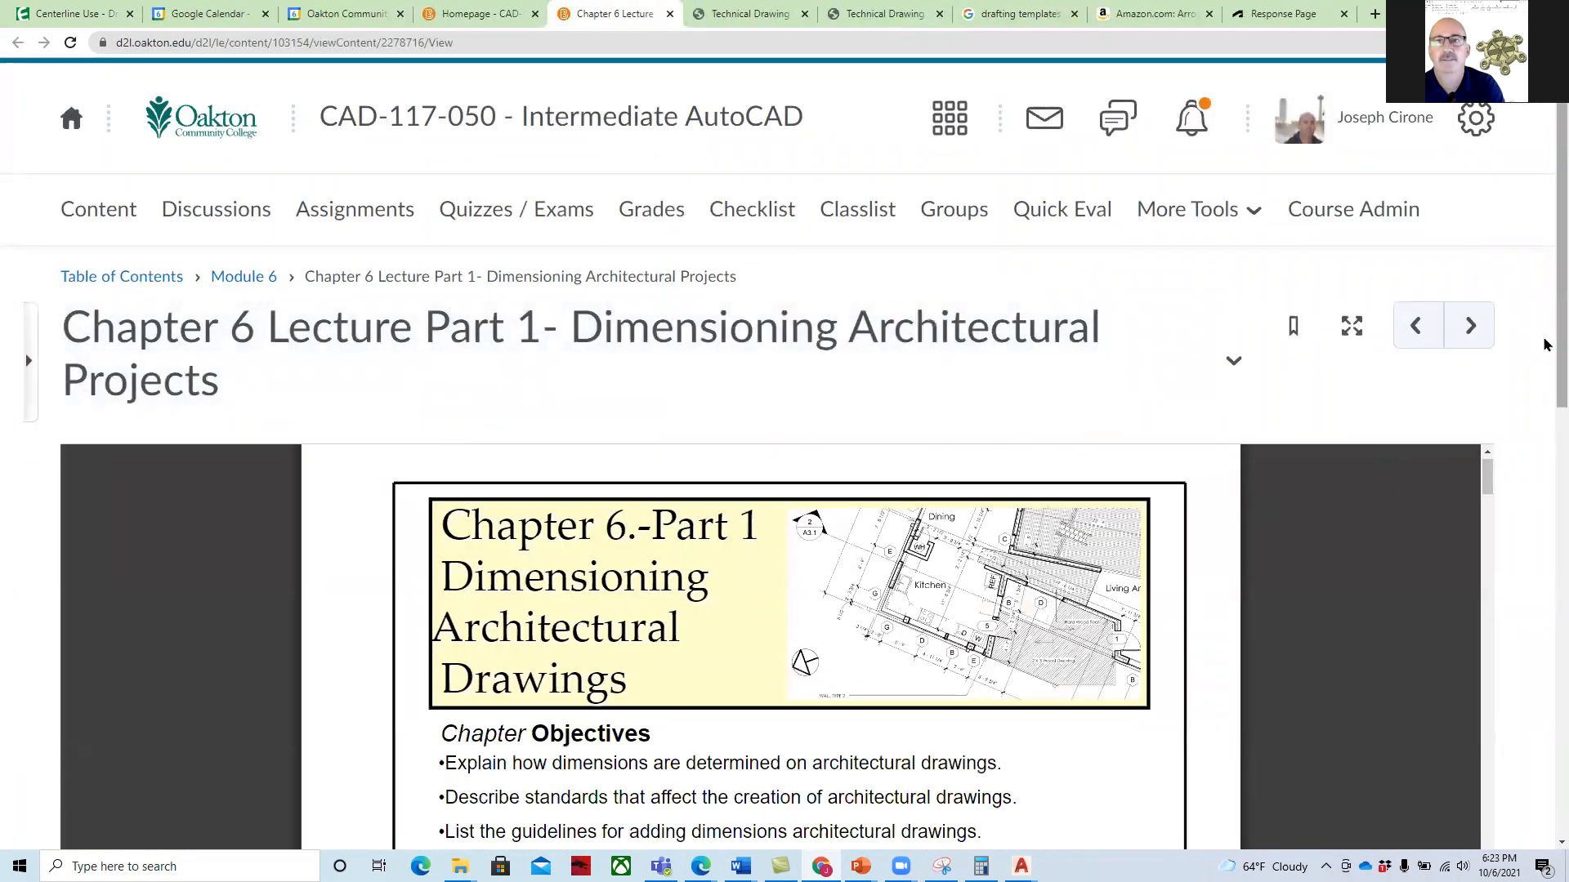
pyautogui.scroll(-1, 1544, 404)
pyautogui.scroll(-2, 1544, 403)
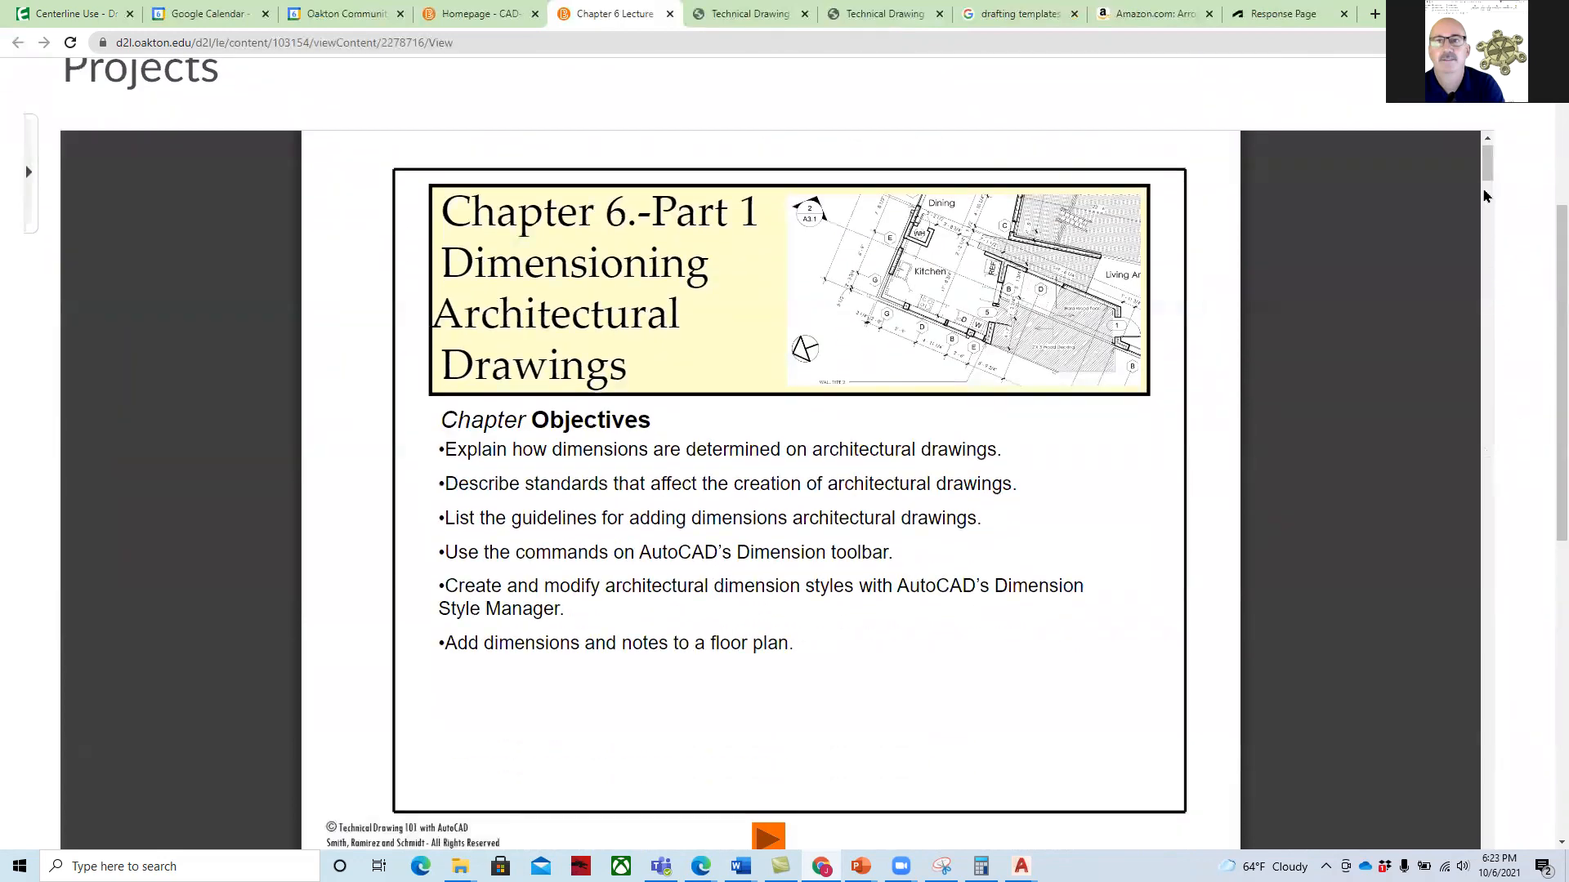
pyautogui.click(1486, 196)
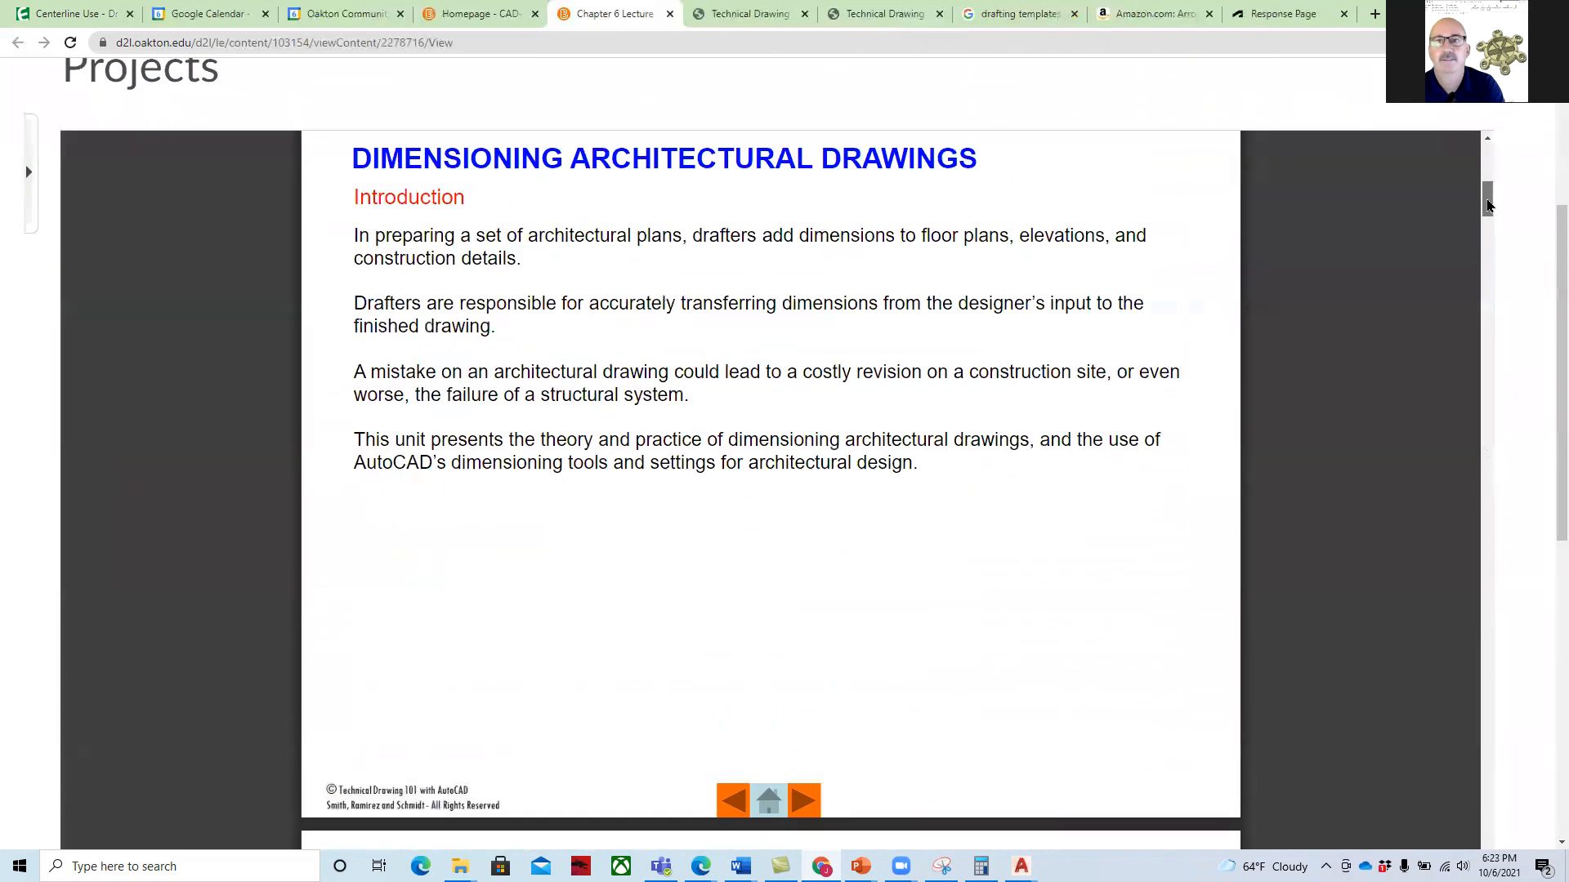